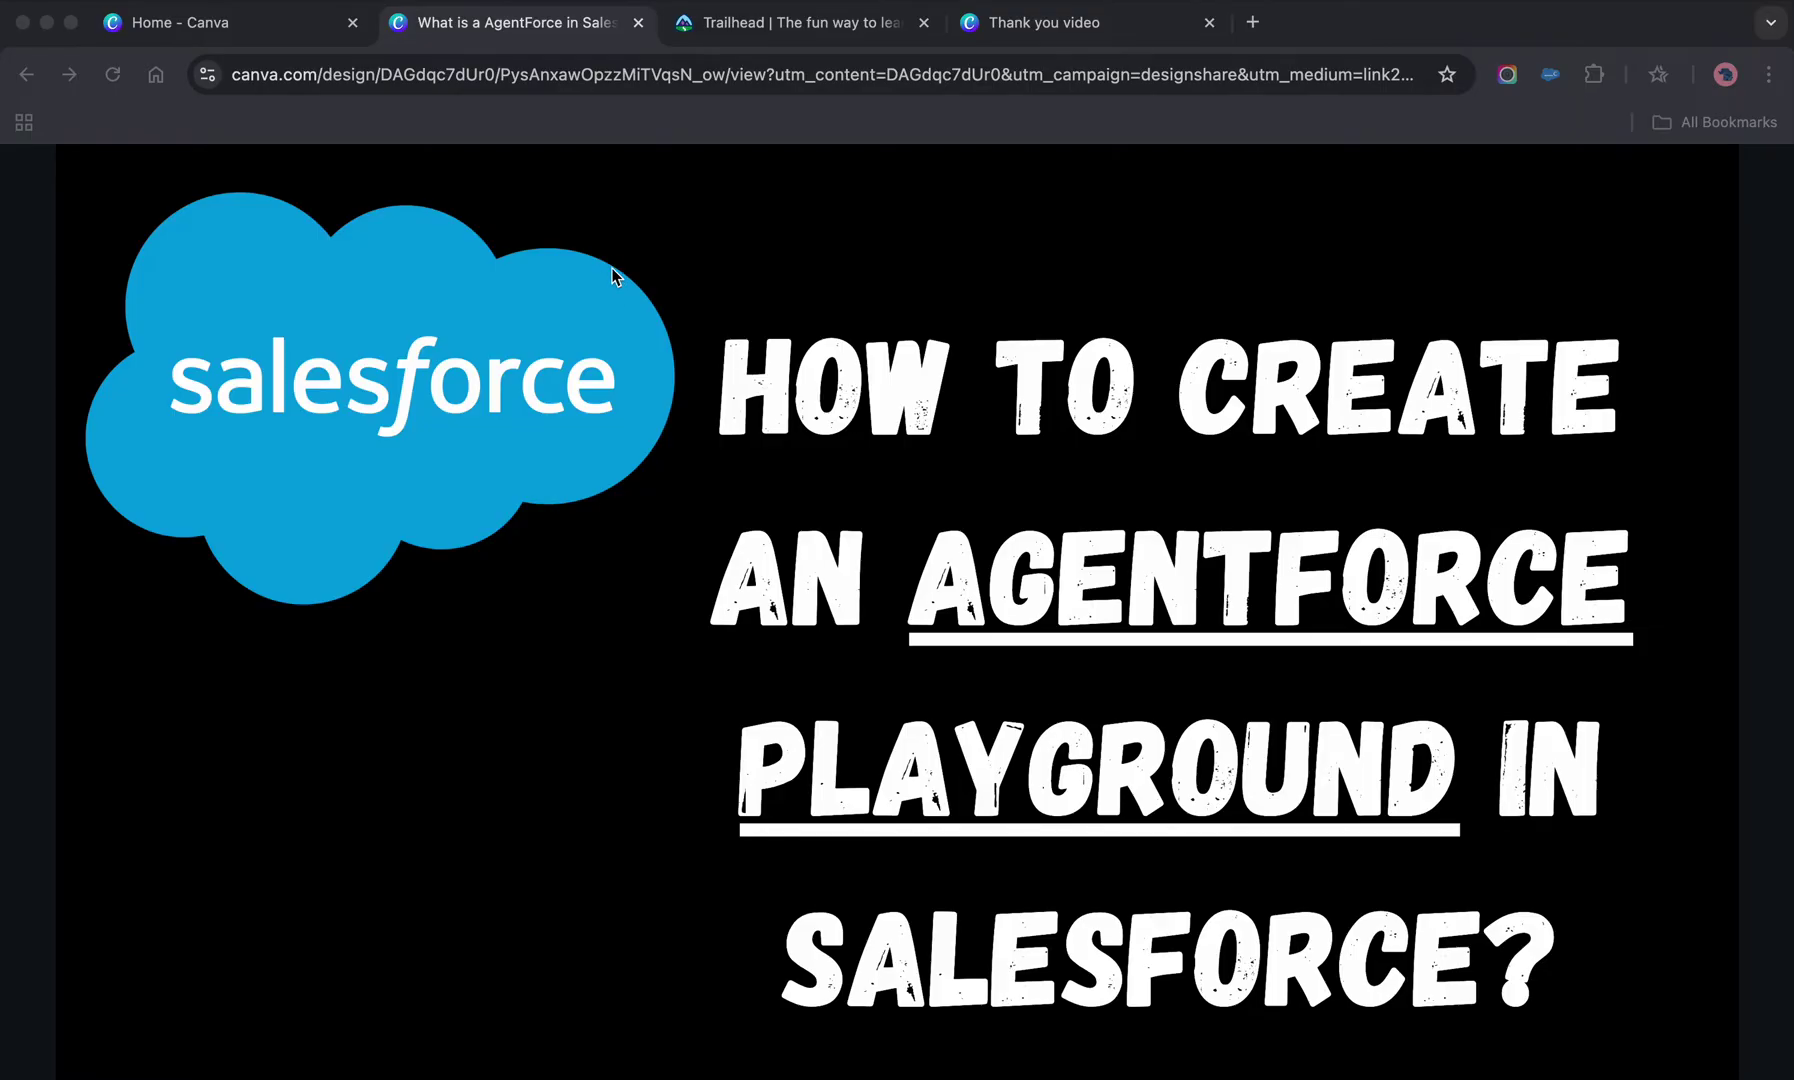
- From the Build Your First Agent with Agentforce quick start page, open the Configure an Agentforce Service Agent unit
{"action": "left_click", "coordinate": [787, 21]}
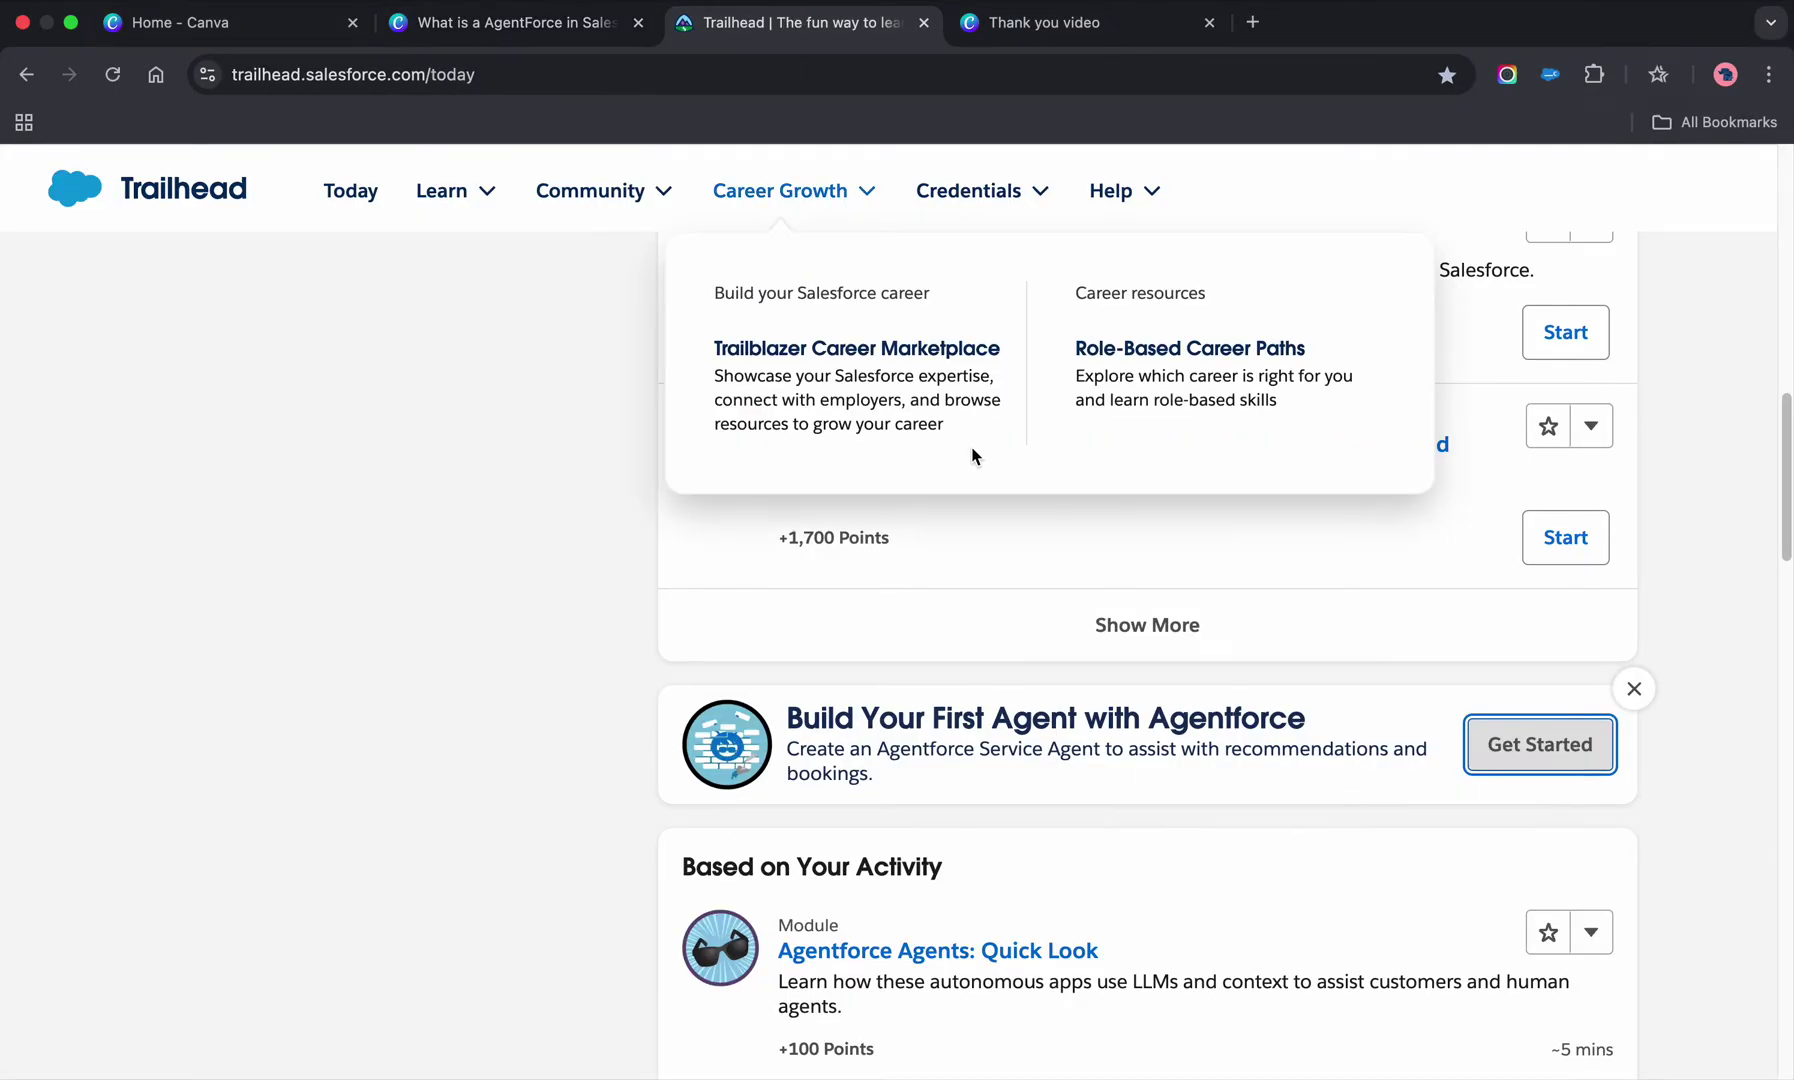
{"action": "scroll", "coordinate": [972, 452], "scroll_direction": "up", "scroll_amount": 15}
{"action": "scroll", "coordinate": [480, 600], "scroll_direction": "down", "scroll_amount": 1}
{"action": "scroll", "coordinate": [513, 657], "scroll_direction": "down", "scroll_amount": 10}
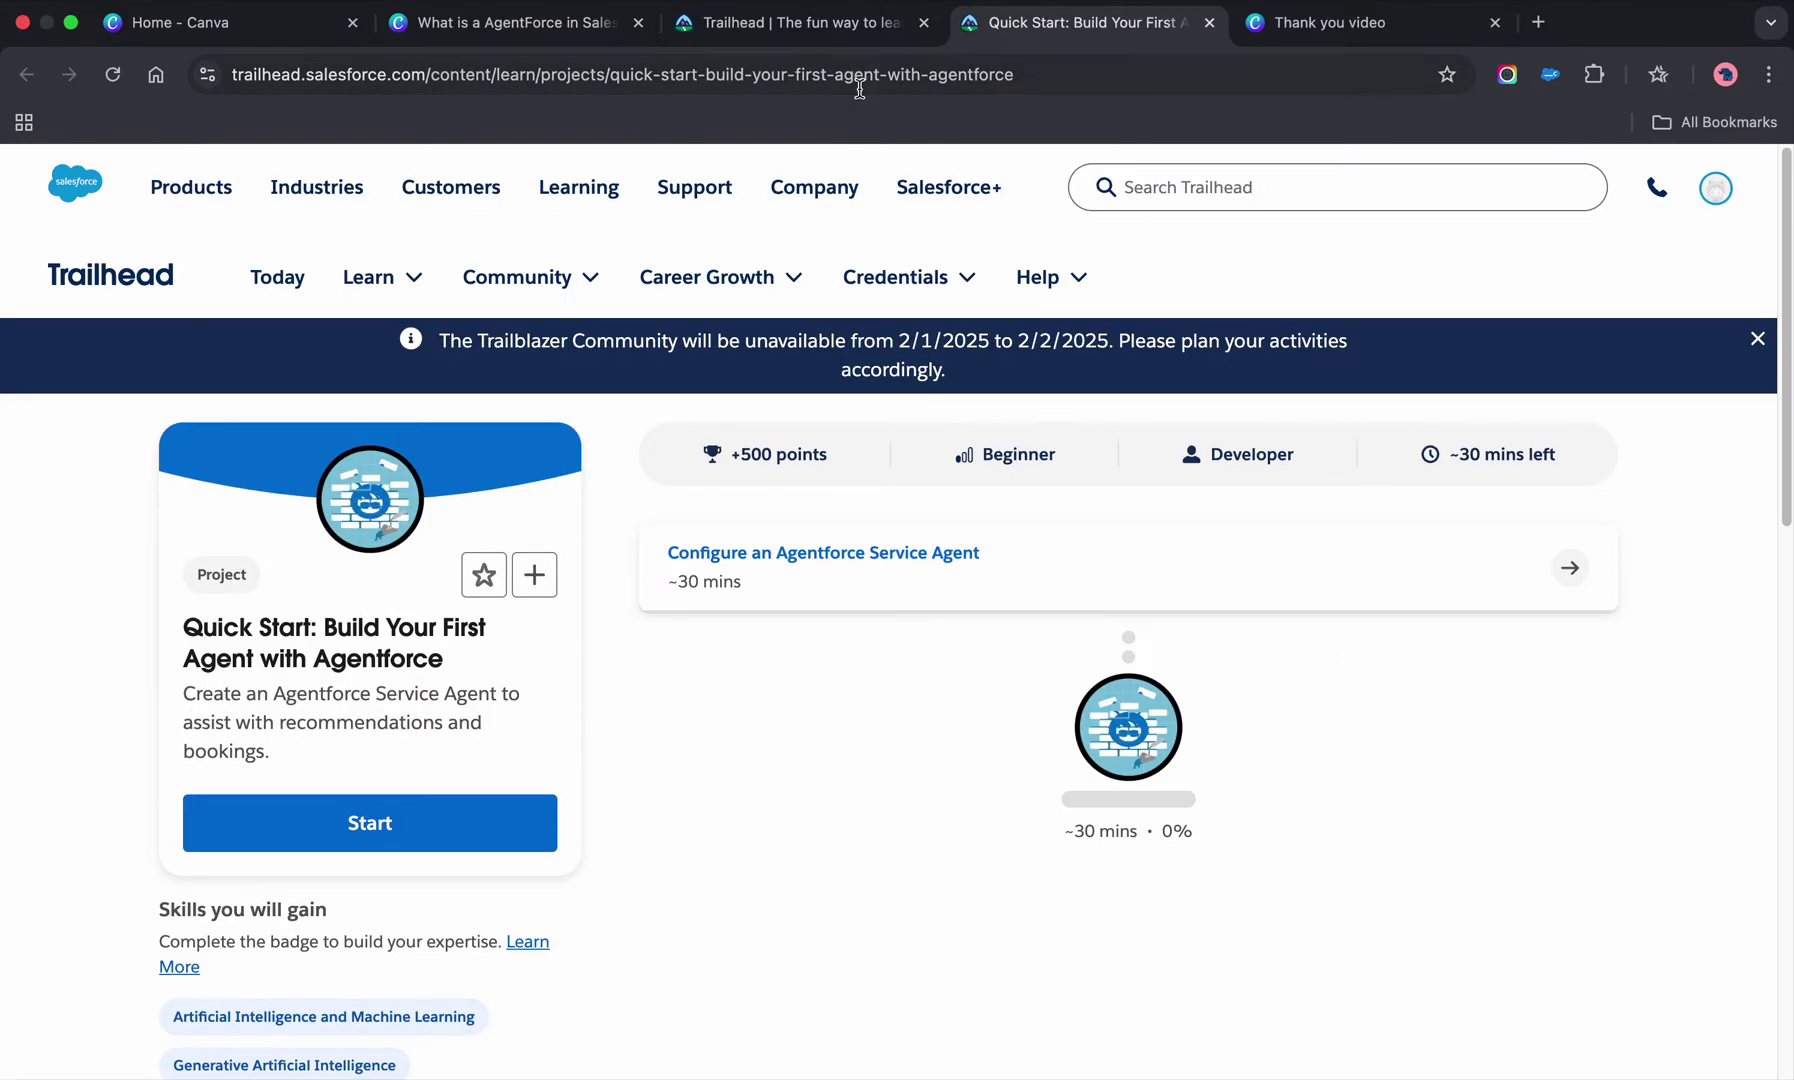
{"action": "left_click", "coordinate": [859, 85]}
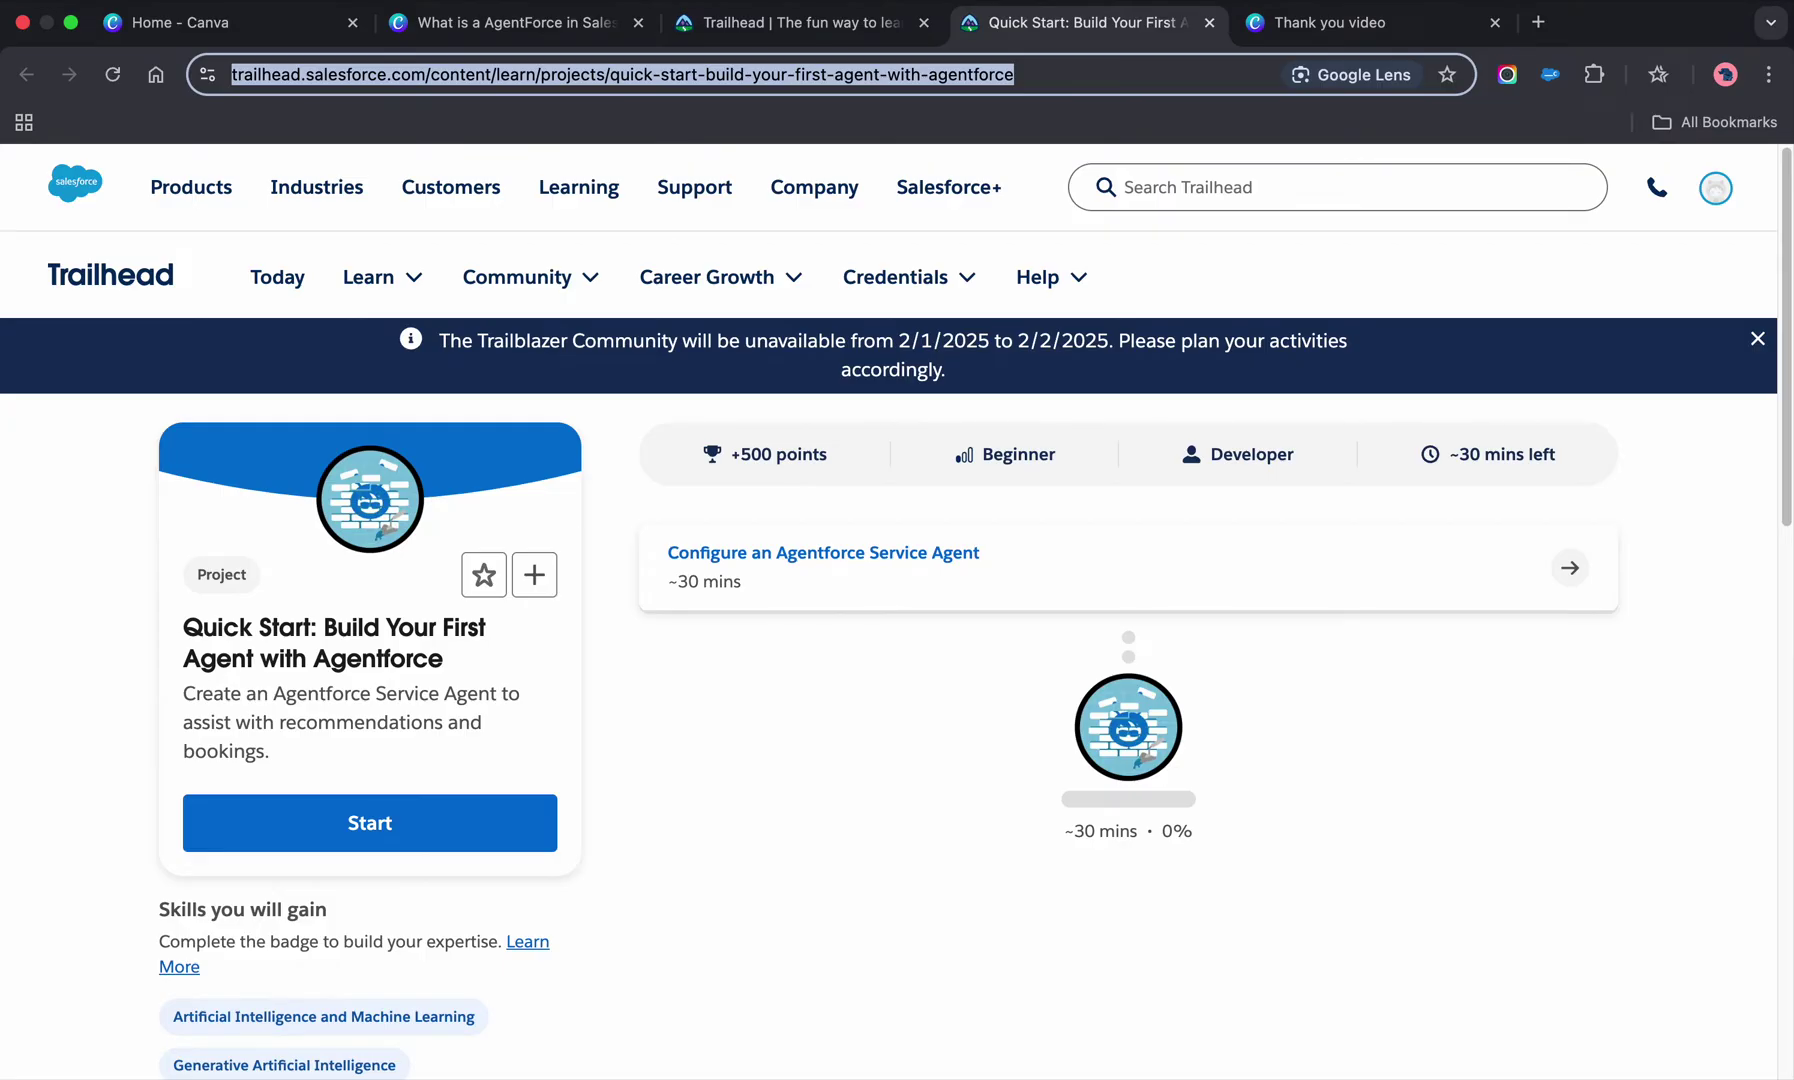
{"action": "left_click", "coordinate": [766, 566]}
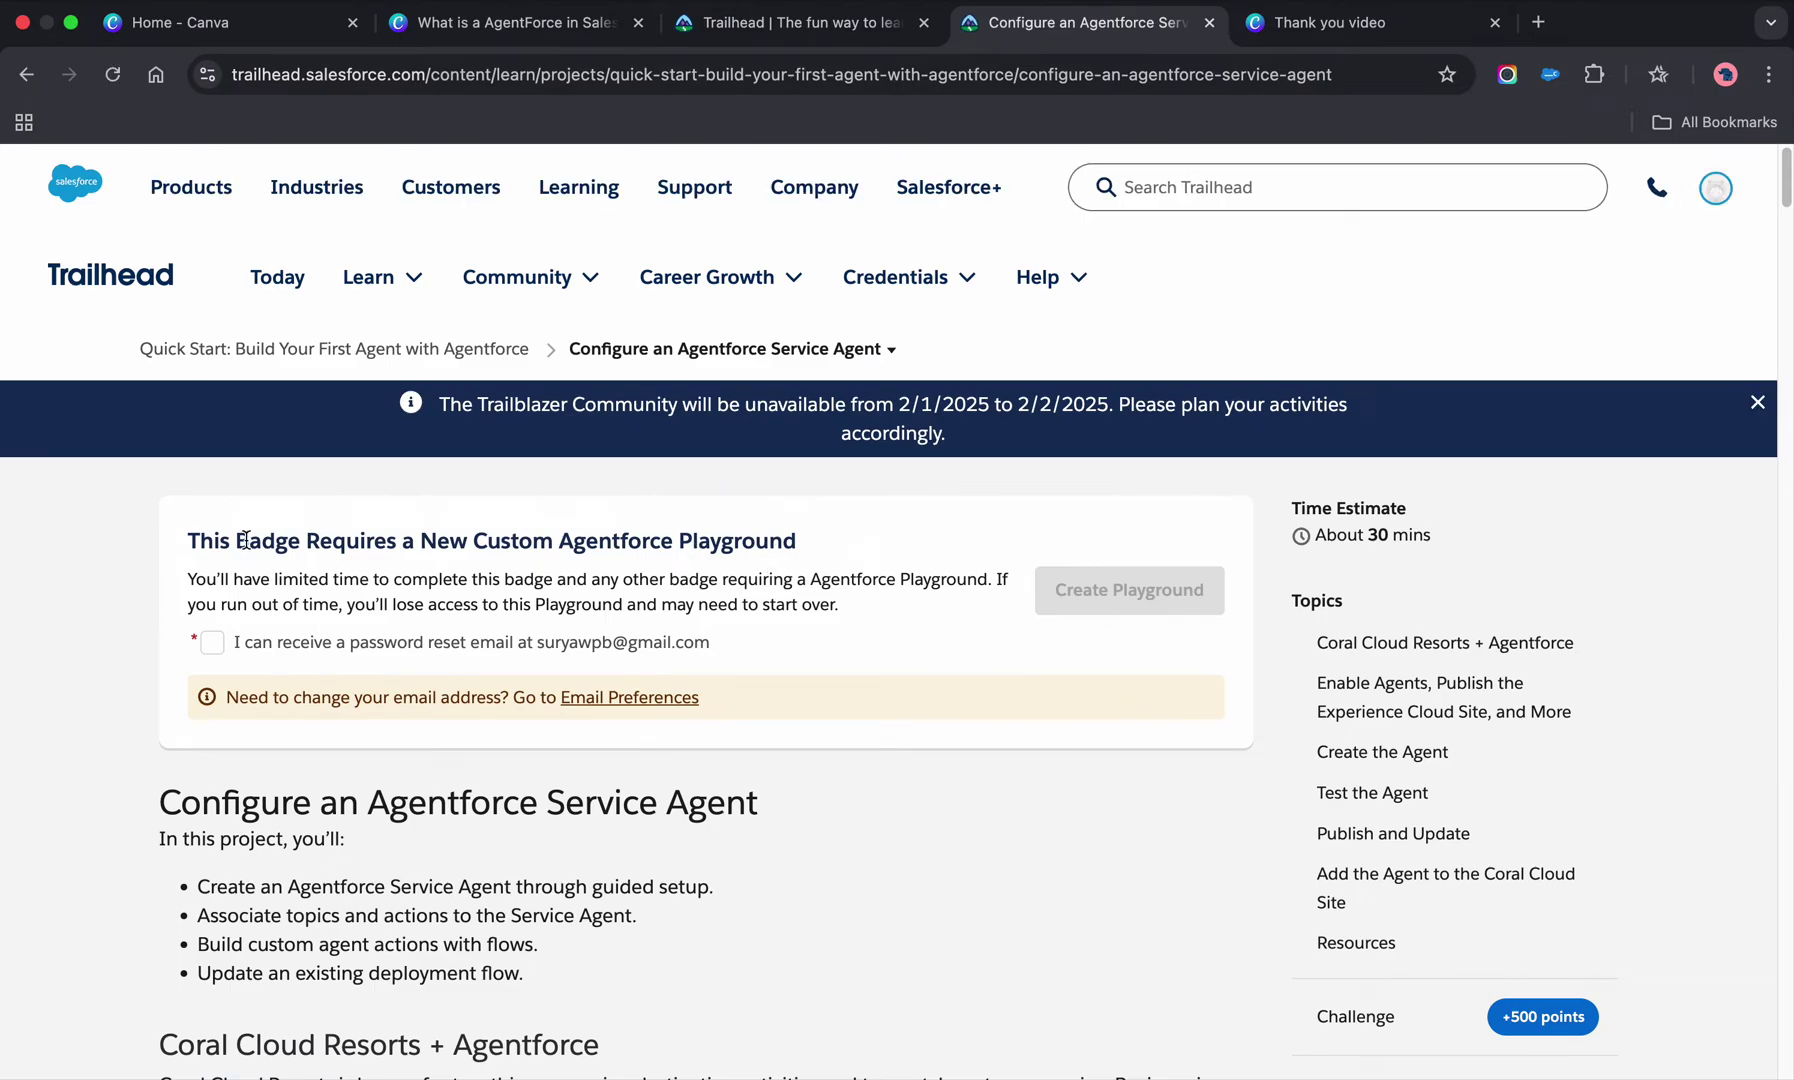
- Read the badge requirement and the playground time-limit explanation on the unit page
{"action": "left_click_drag", "start_coordinate": [186, 540], "coordinate": [832, 555]}
{"action": "left_click", "coordinate": [814, 613]}
{"action": "left_click_drag", "start_coordinate": [188, 580], "coordinate": [686, 604]}
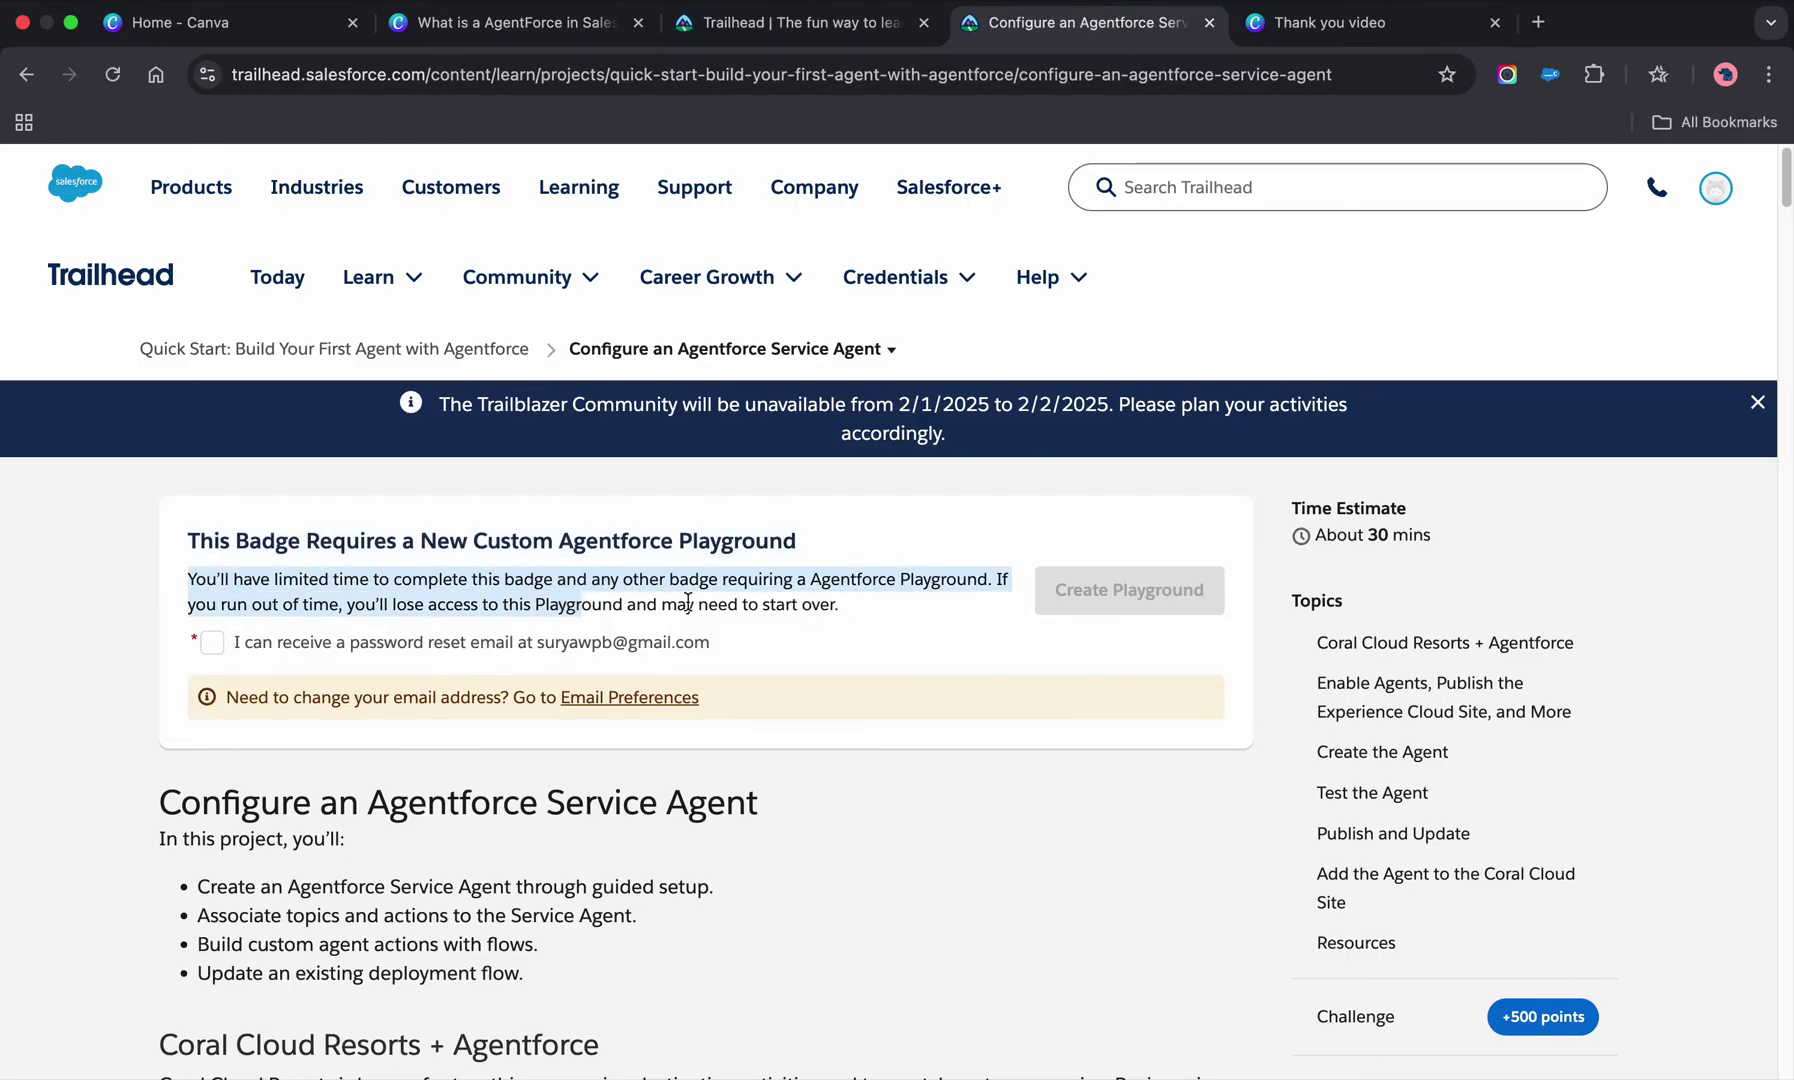
{"action": "left_click", "coordinate": [860, 618]}
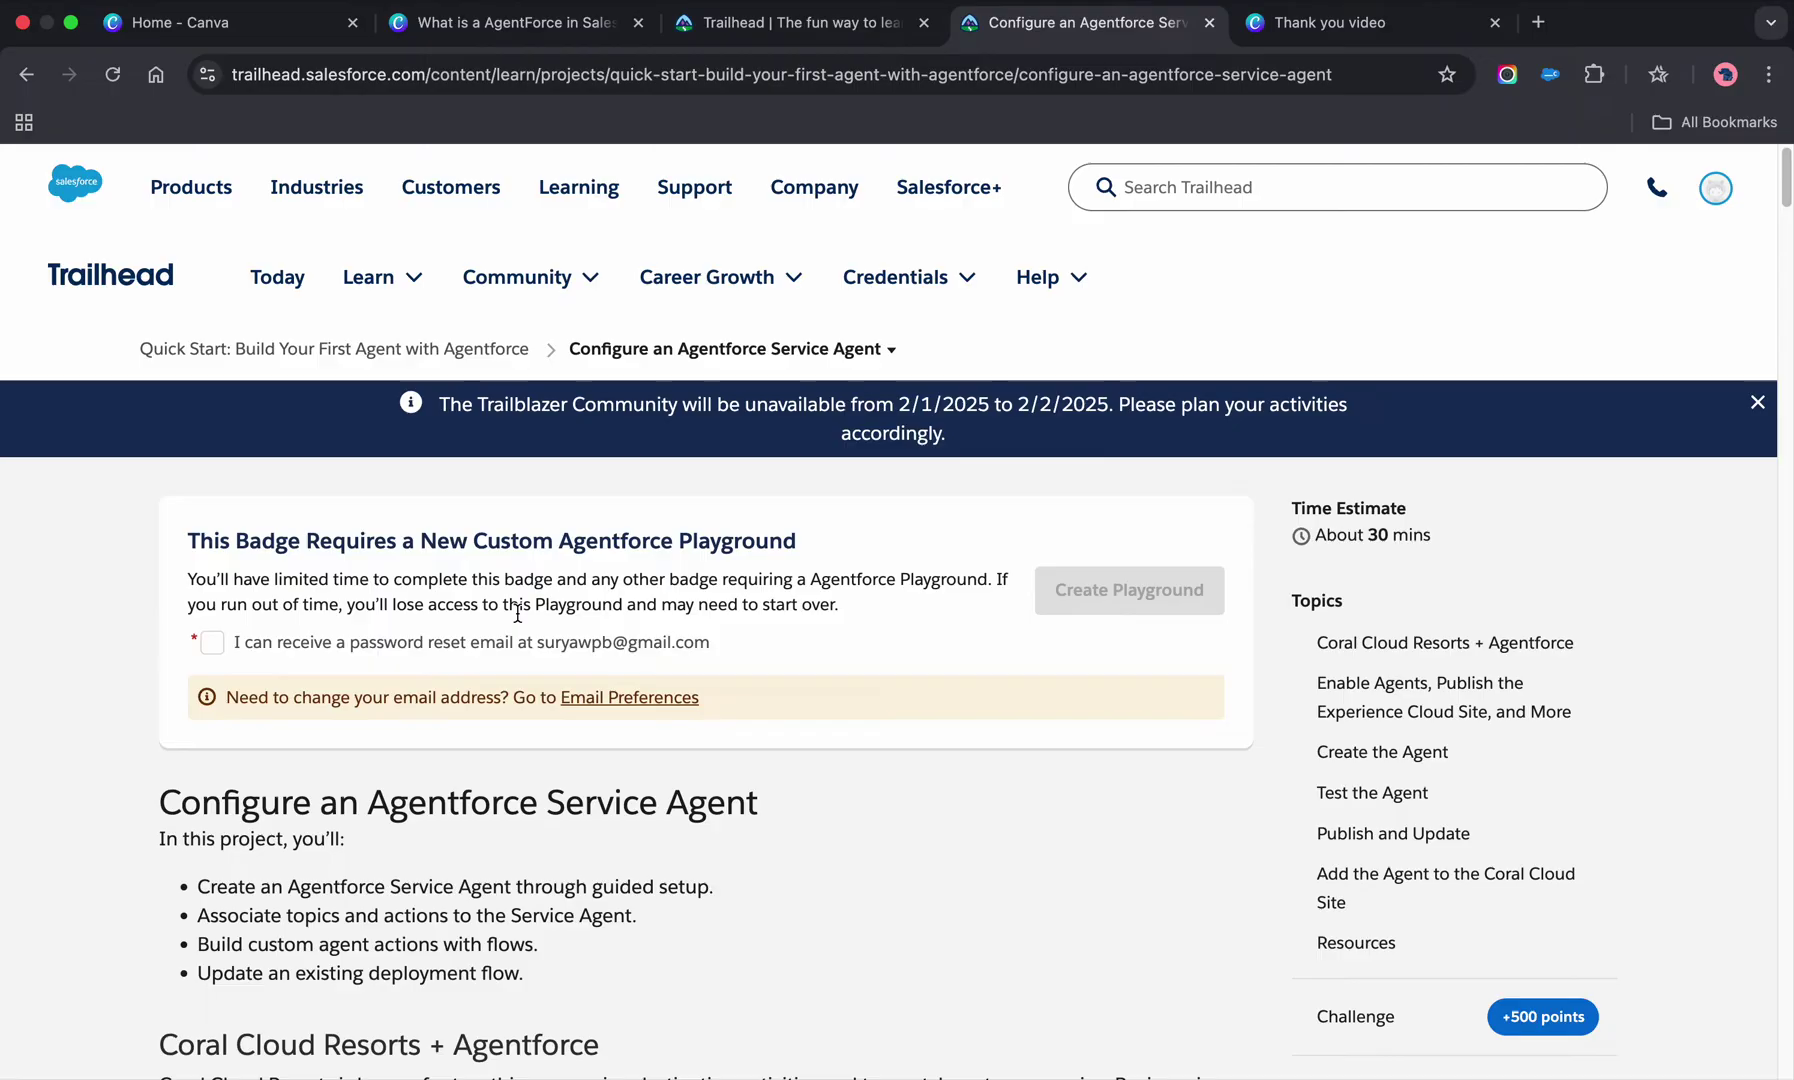
{"action": "scroll", "coordinate": [757, 627], "scroll_direction": "down", "scroll_amount": 2}
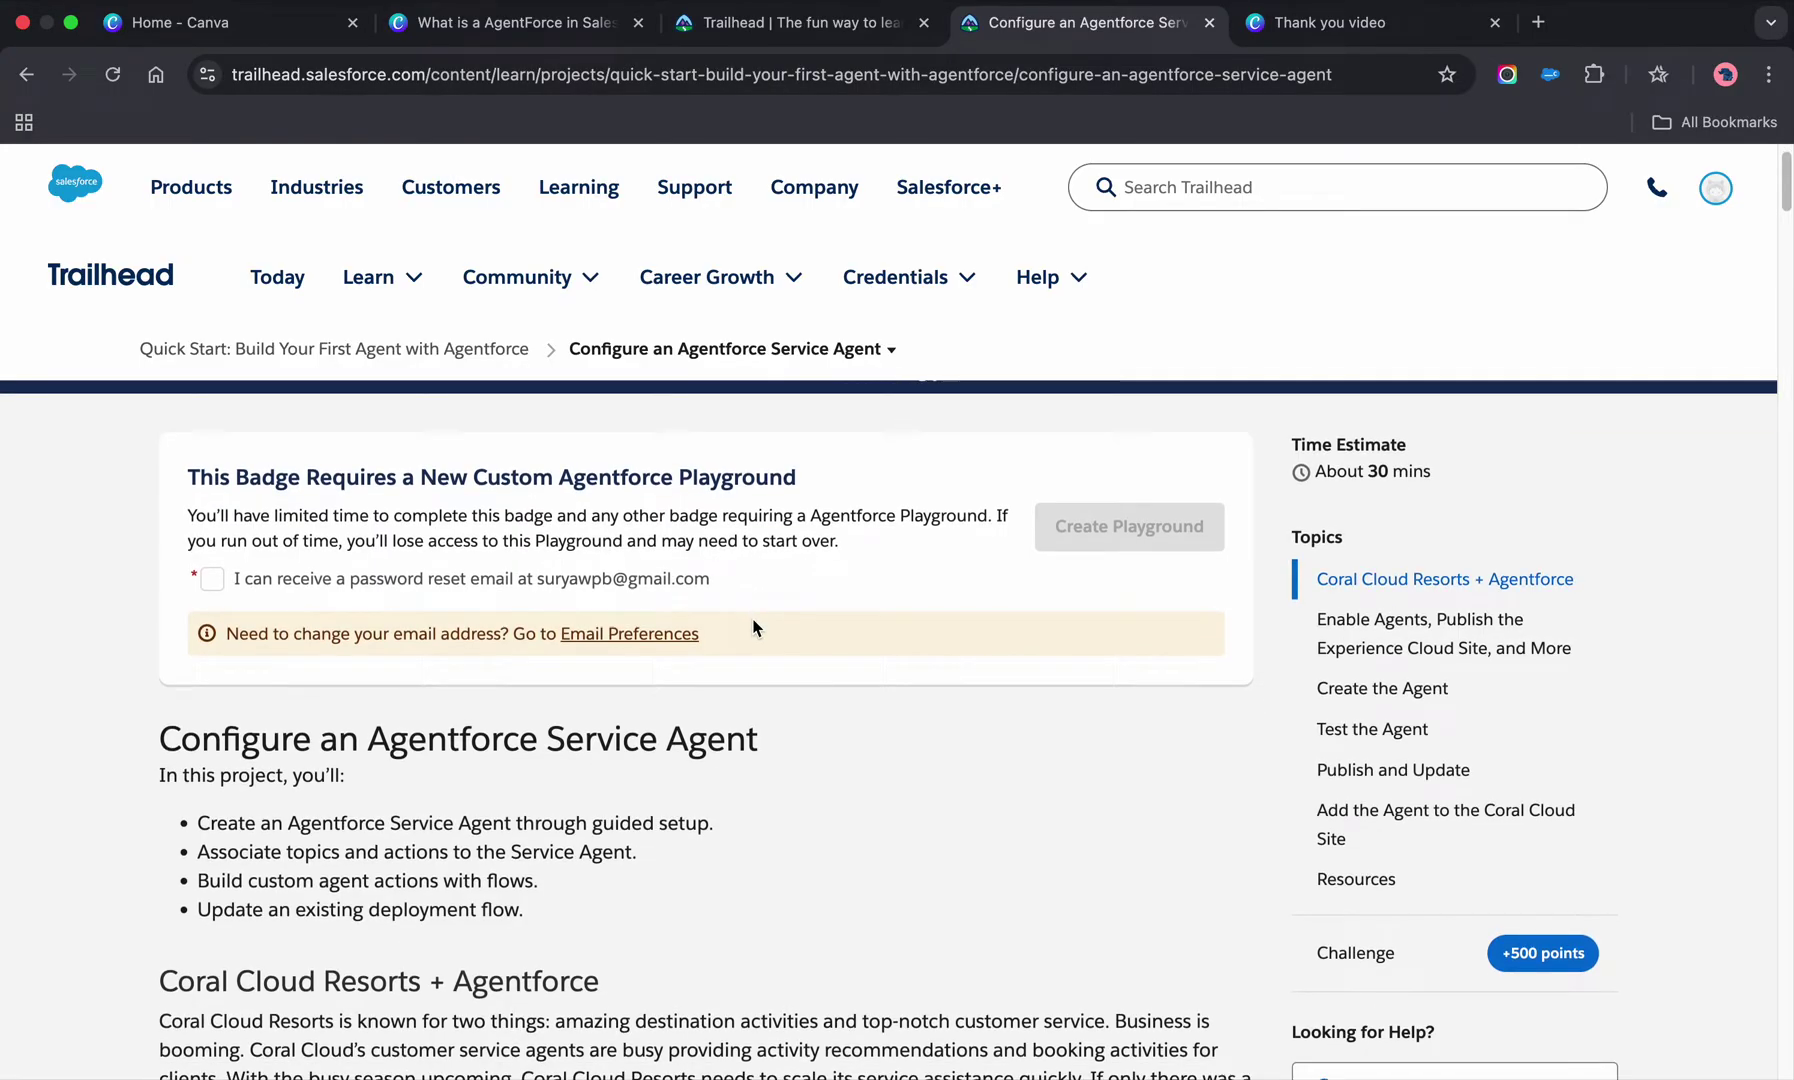
{"action": "scroll", "coordinate": [755, 627], "scroll_direction": "down", "scroll_amount": 2}
{"action": "scroll", "coordinate": [749, 625], "scroll_direction": "up", "scroll_amount": 3}
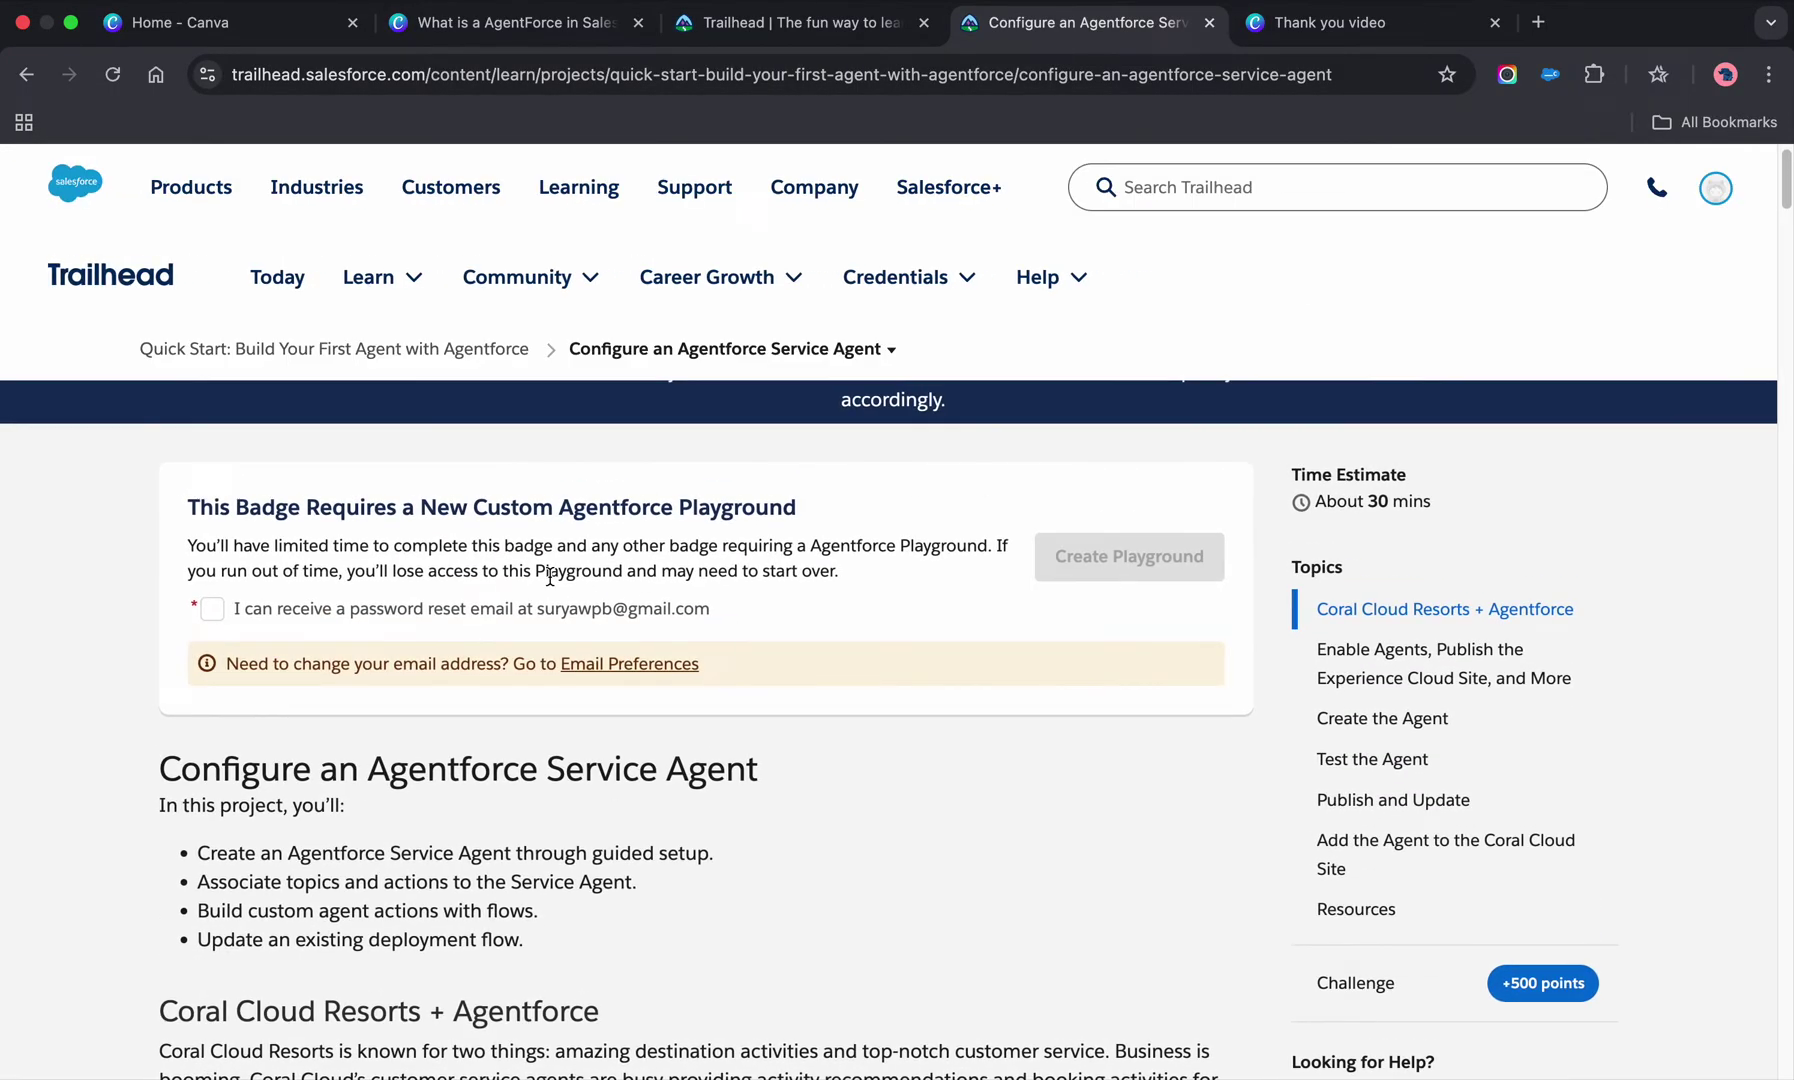
- Agree to receive the password reset email and click Create Playground
{"action": "left_click", "coordinate": [238, 607]}
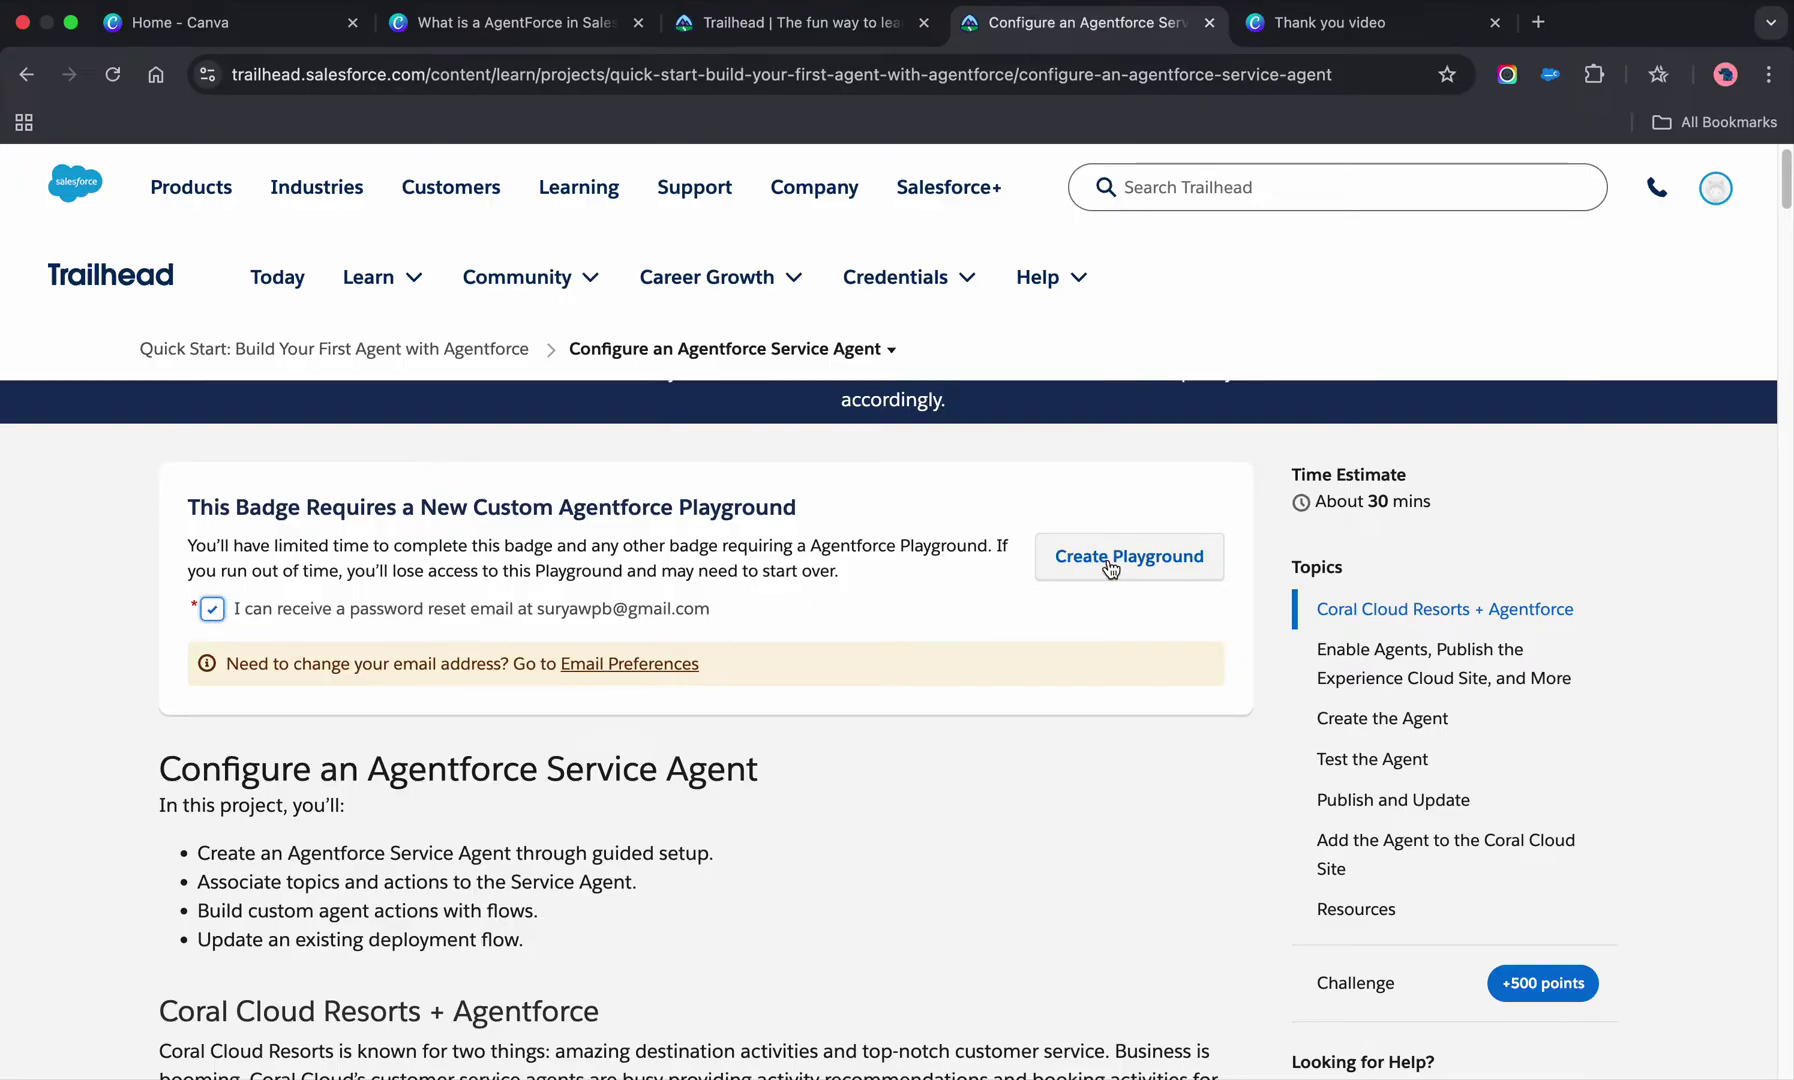
{"action": "scroll", "coordinate": [1117, 572], "scroll_direction": "down", "scroll_amount": 1}
{"action": "scroll", "coordinate": [1112, 562], "scroll_direction": "up", "scroll_amount": 2}
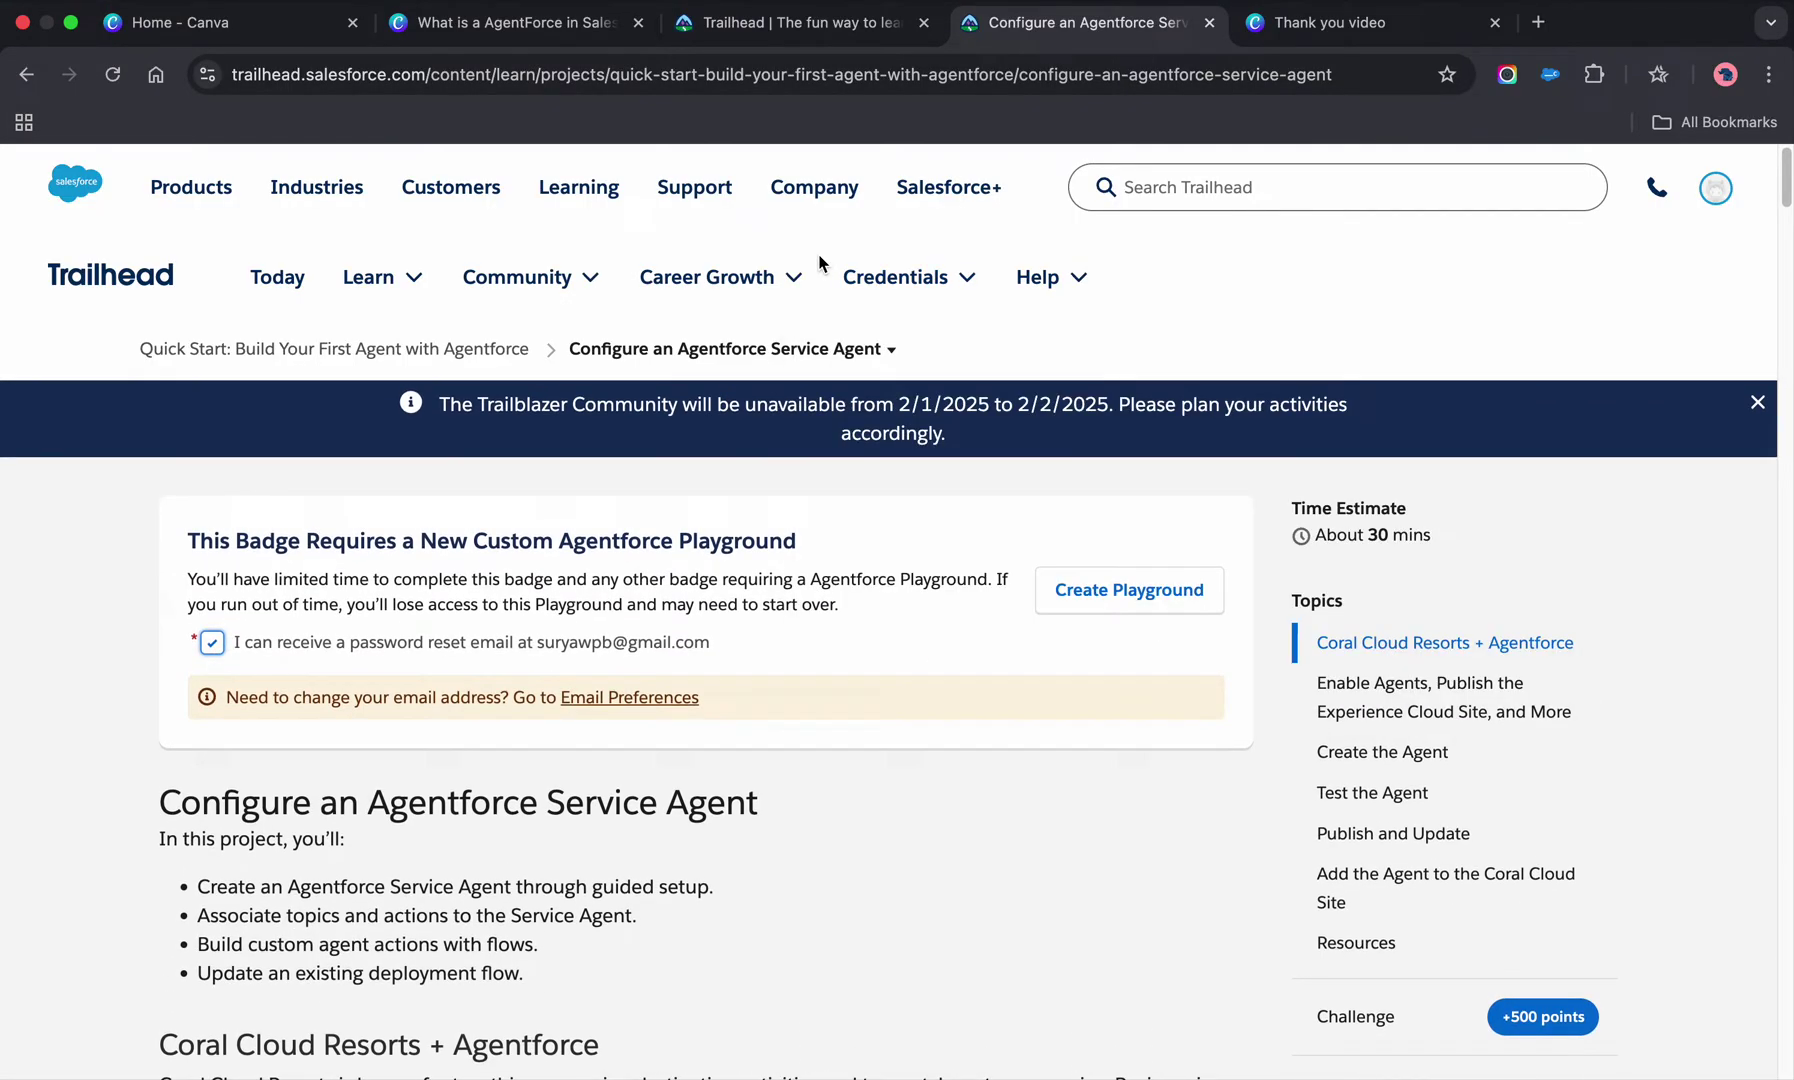
{"action": "mouse_move", "coordinate": [799, 262]}
{"action": "left_click", "coordinate": [1116, 589]}
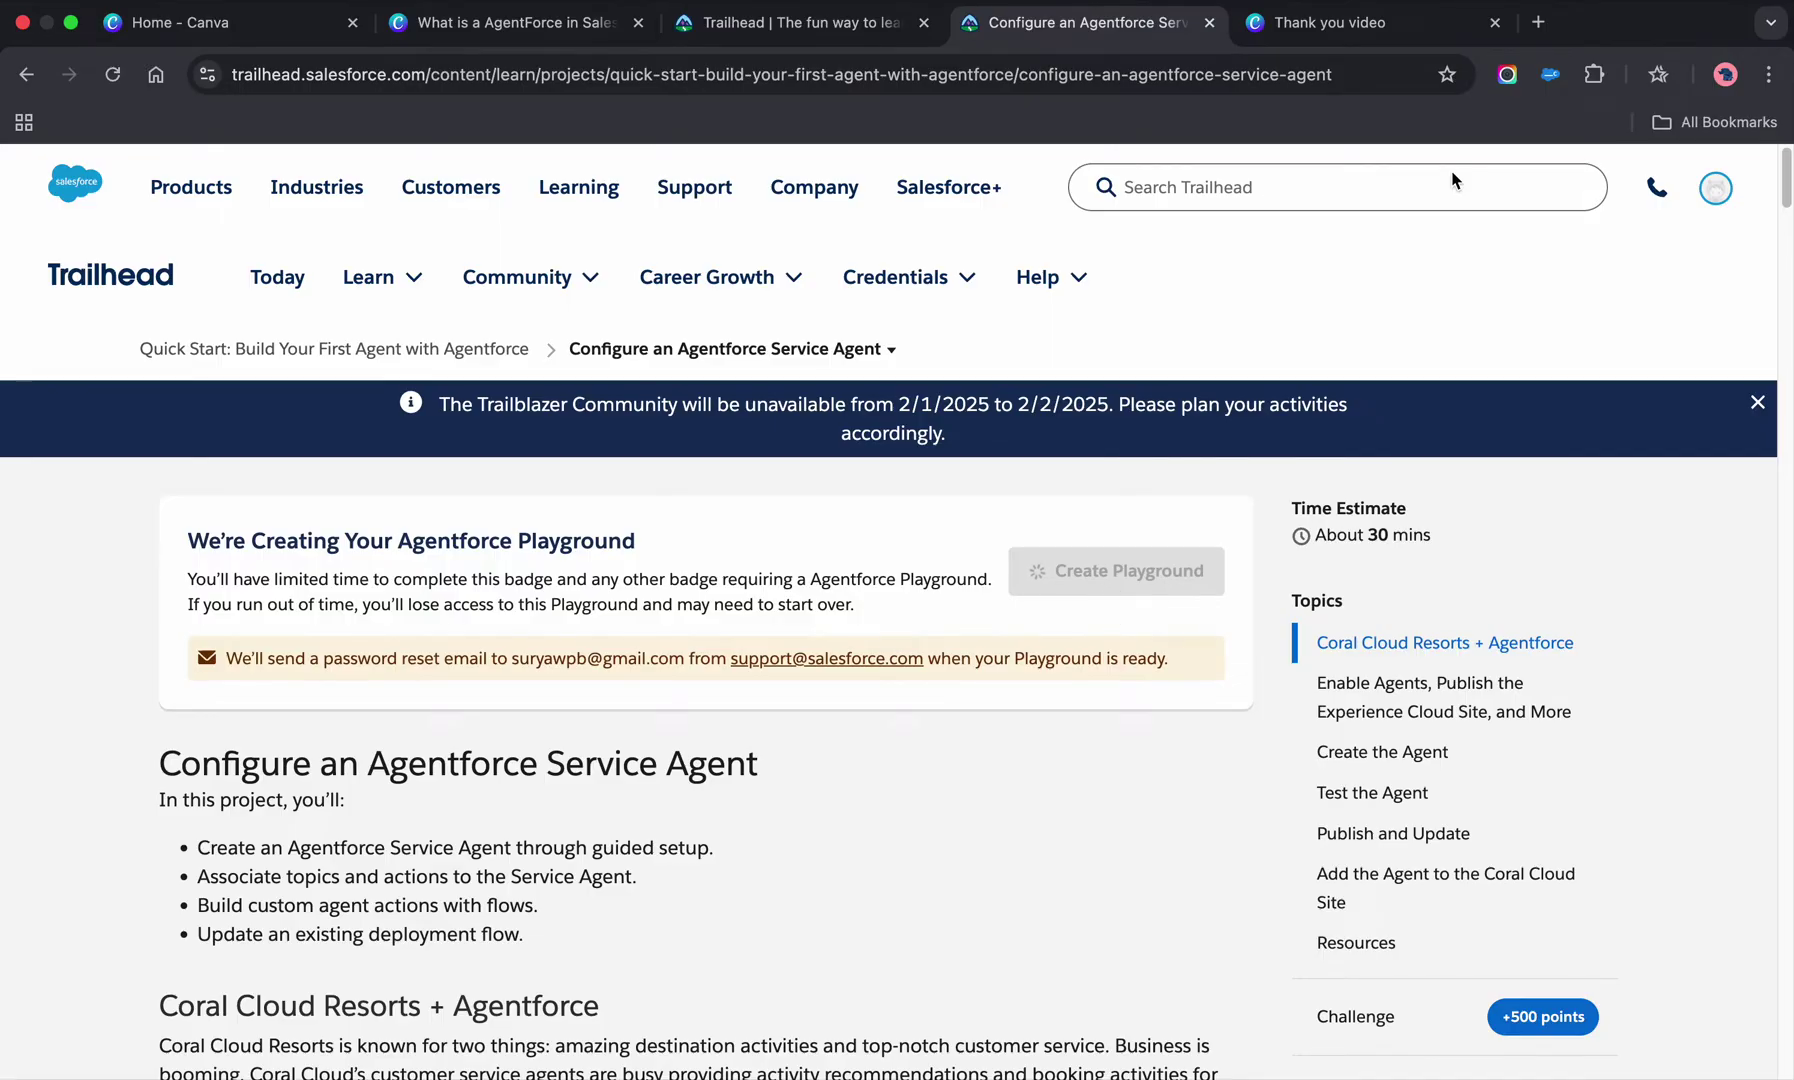
- Open Gmail in a new tab and filter the inbox to the Salesforce label
{"action": "left_click", "coordinate": [1538, 22]}
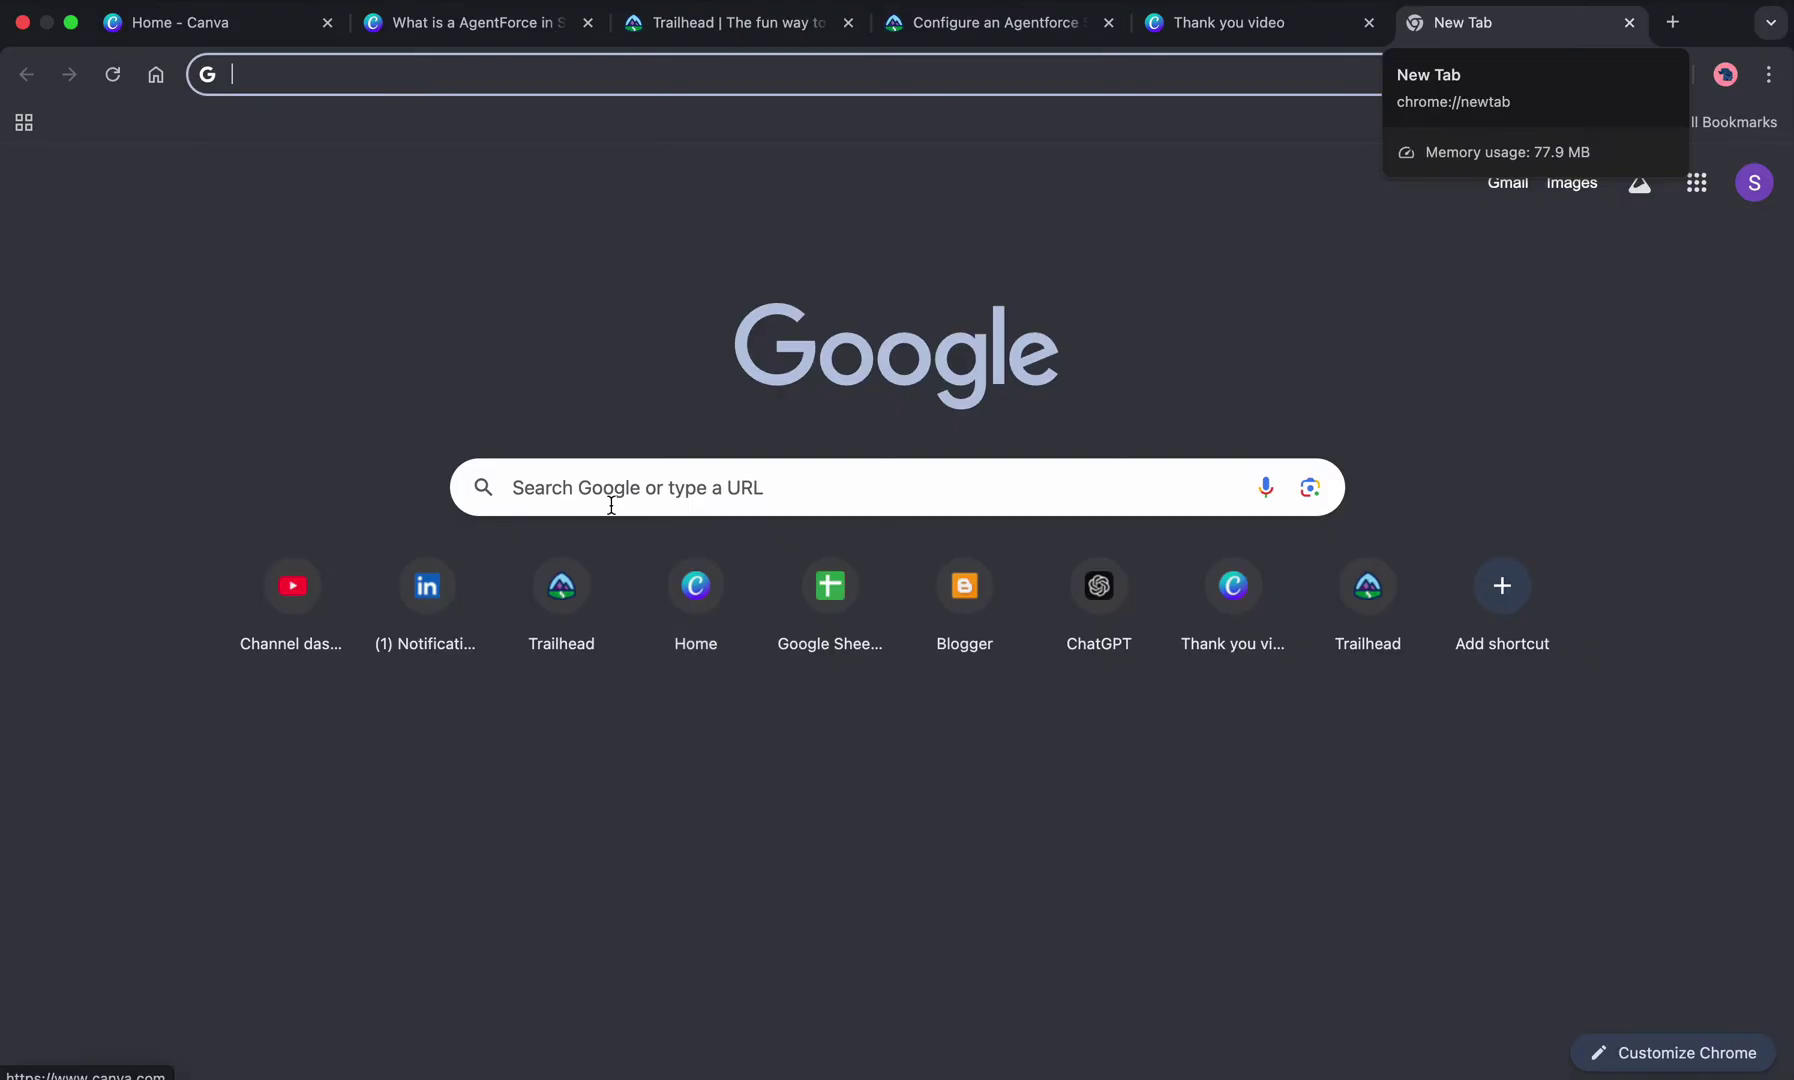
{"action": "left_click", "coordinate": [1500, 184]}
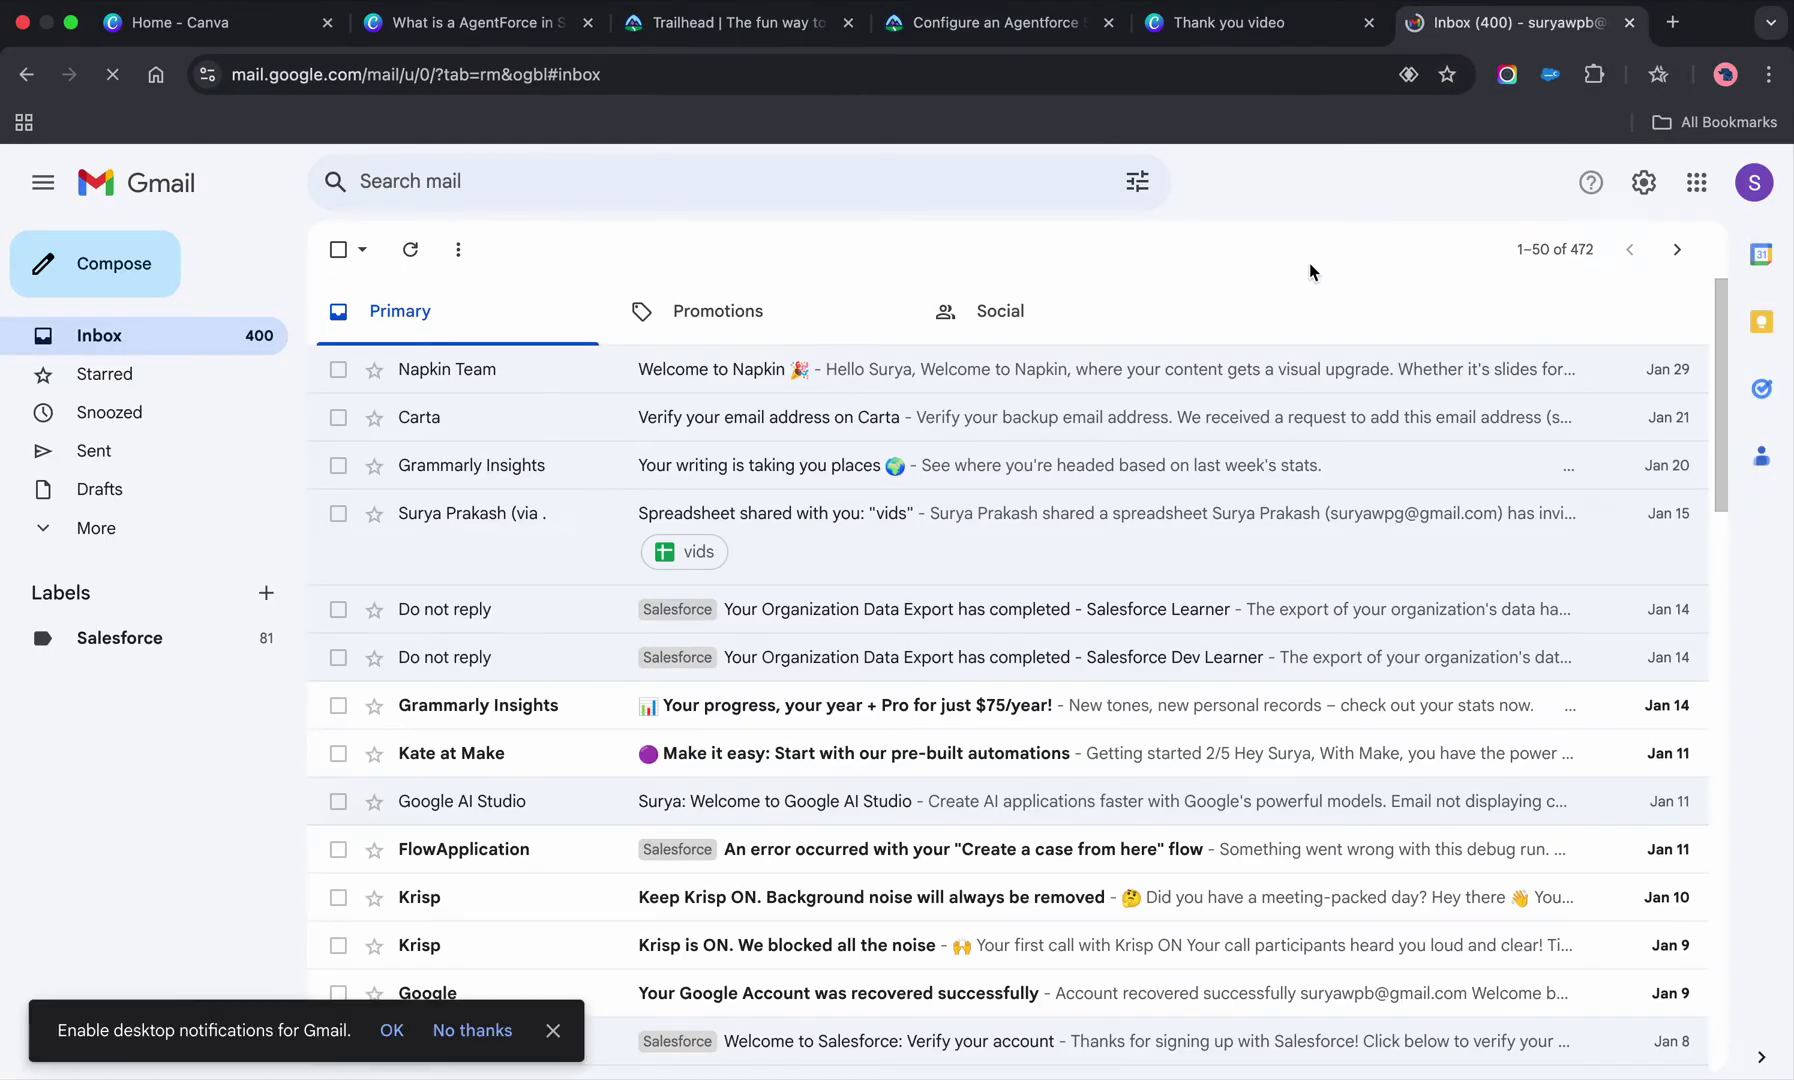
{"action": "left_click", "coordinate": [145, 638]}
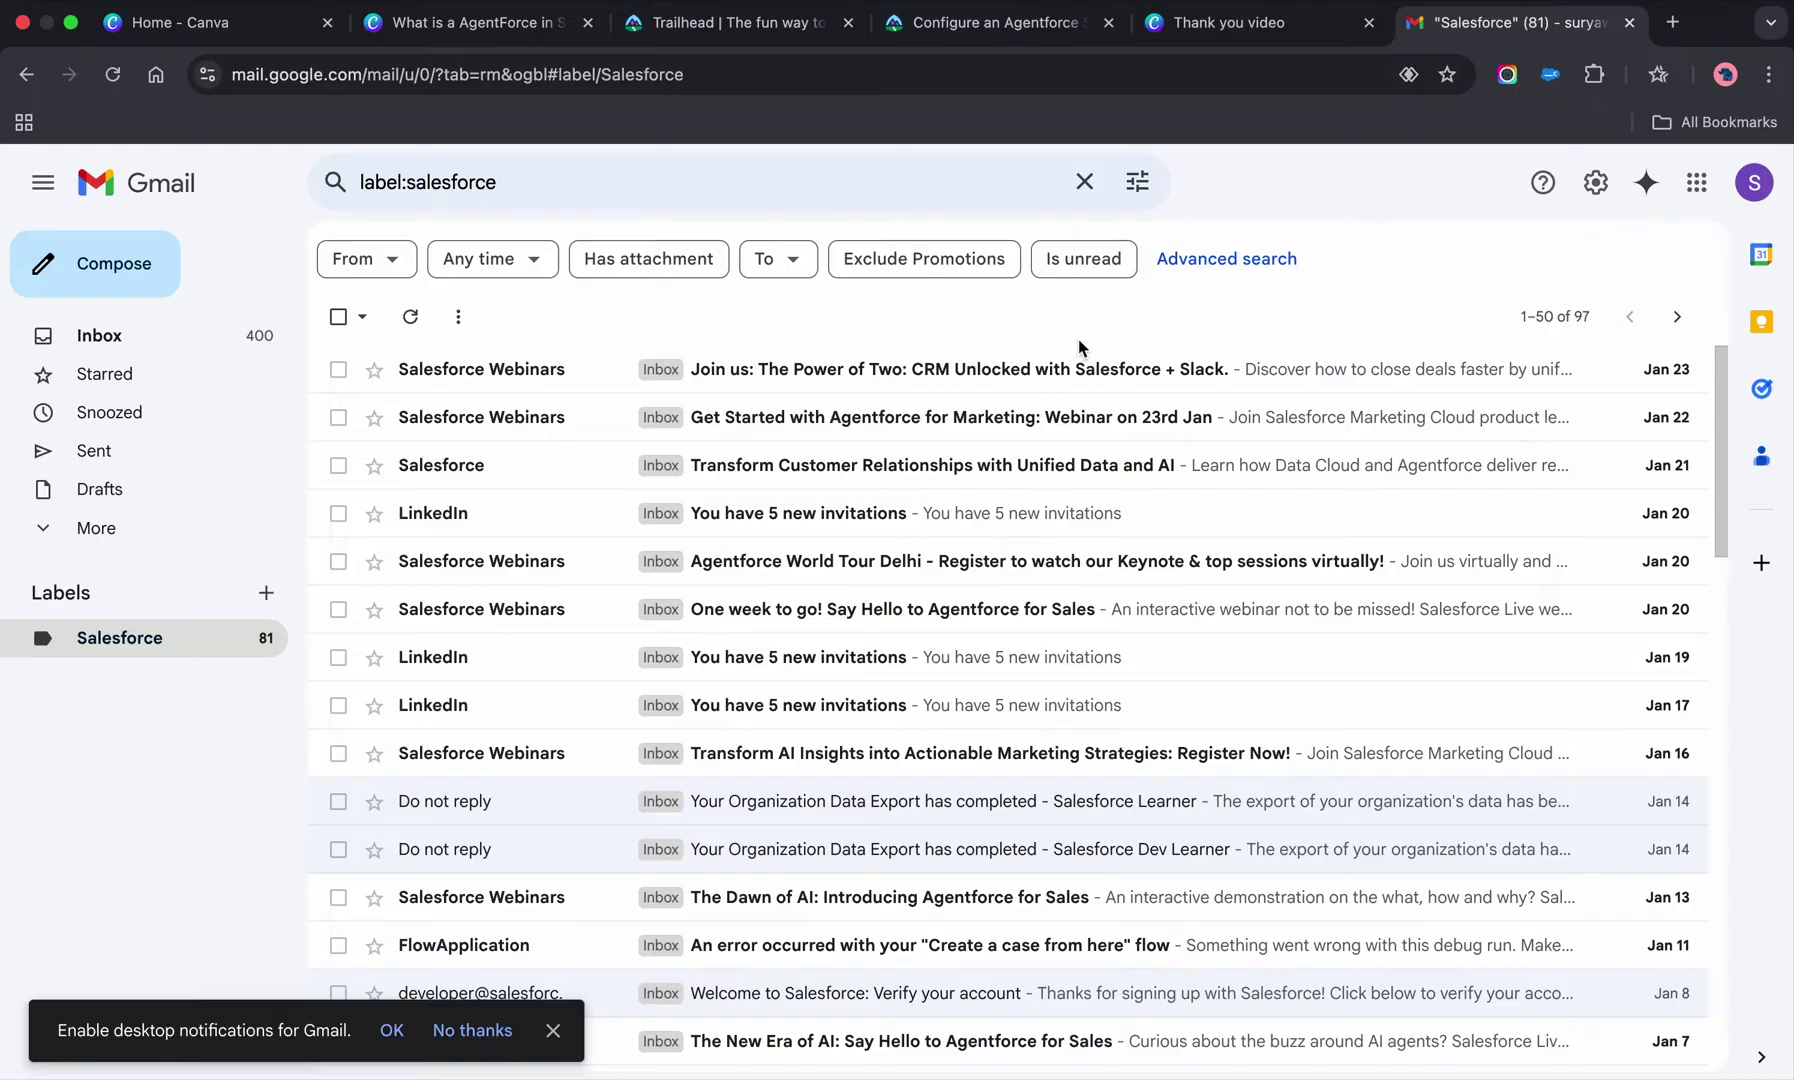
- Open the 'Finish resetting your Salesforce password' email and follow its reset link
{"action": "left_click", "coordinate": [1275, 35]}
{"action": "left_click", "coordinate": [1484, 30]}
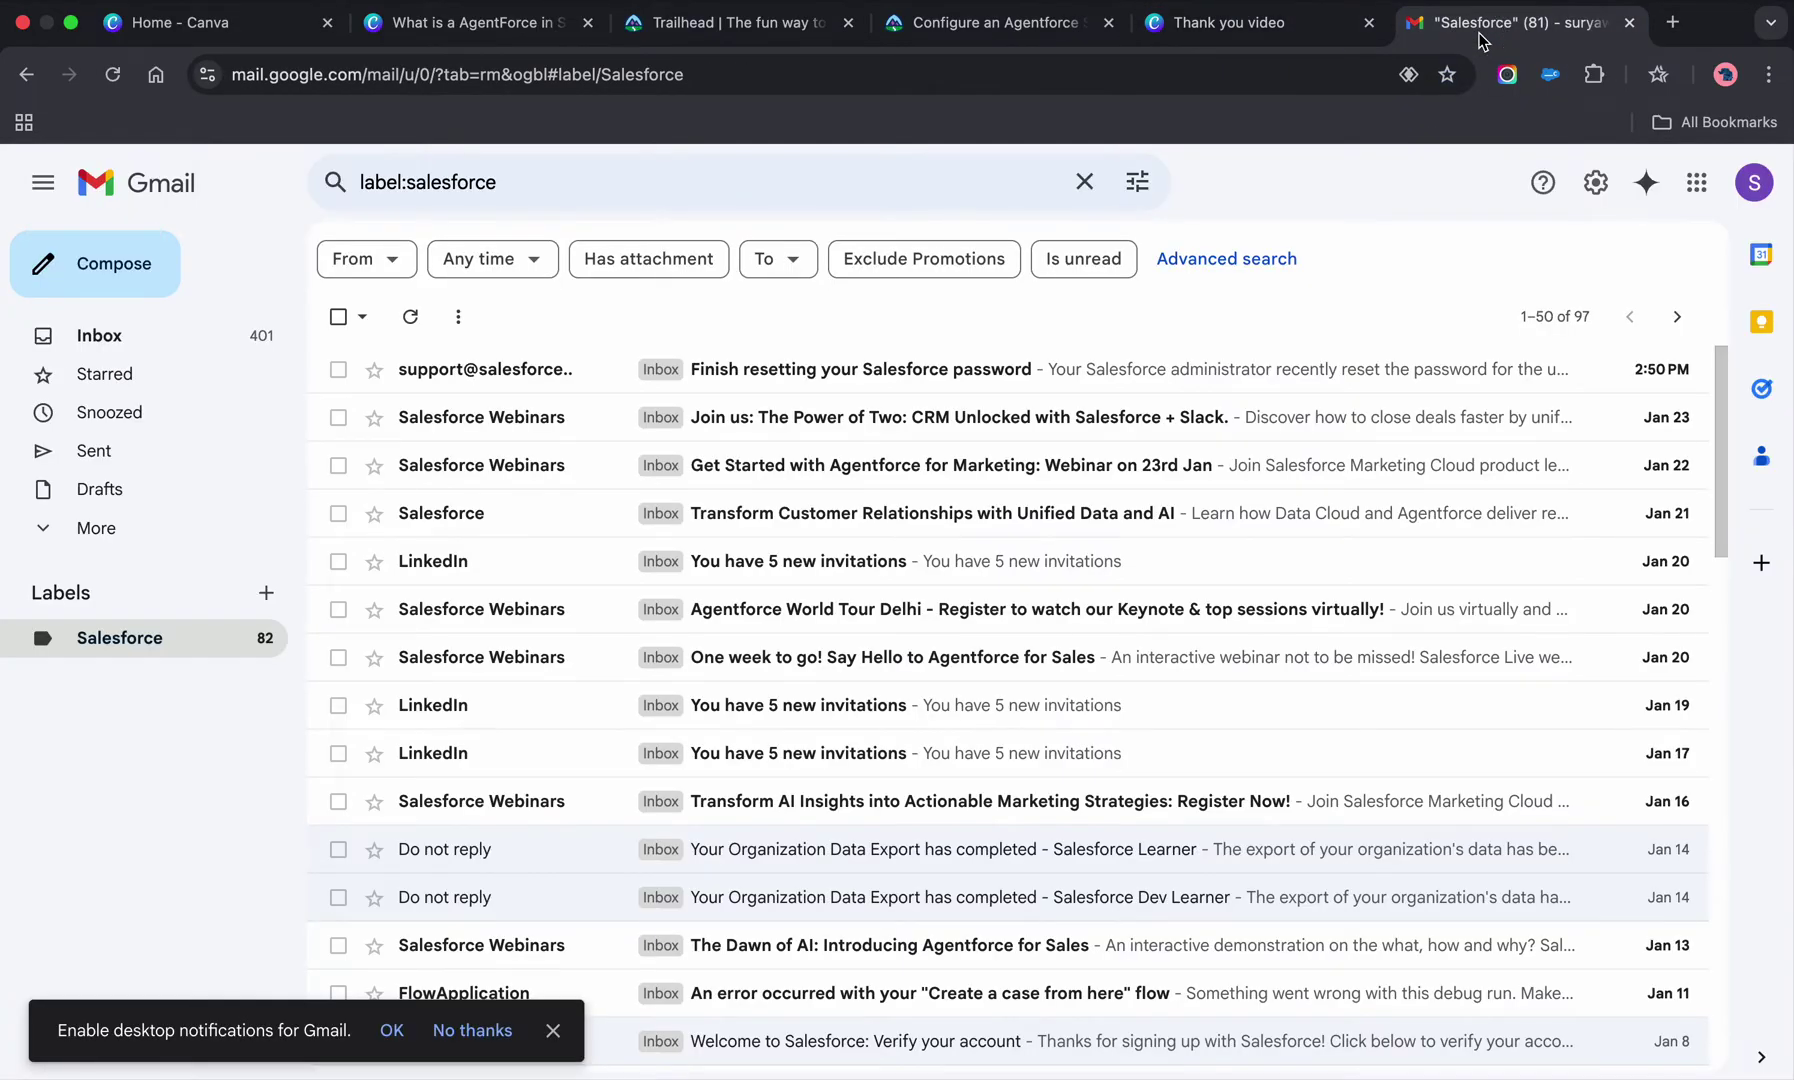
{"action": "left_click", "coordinate": [938, 370]}
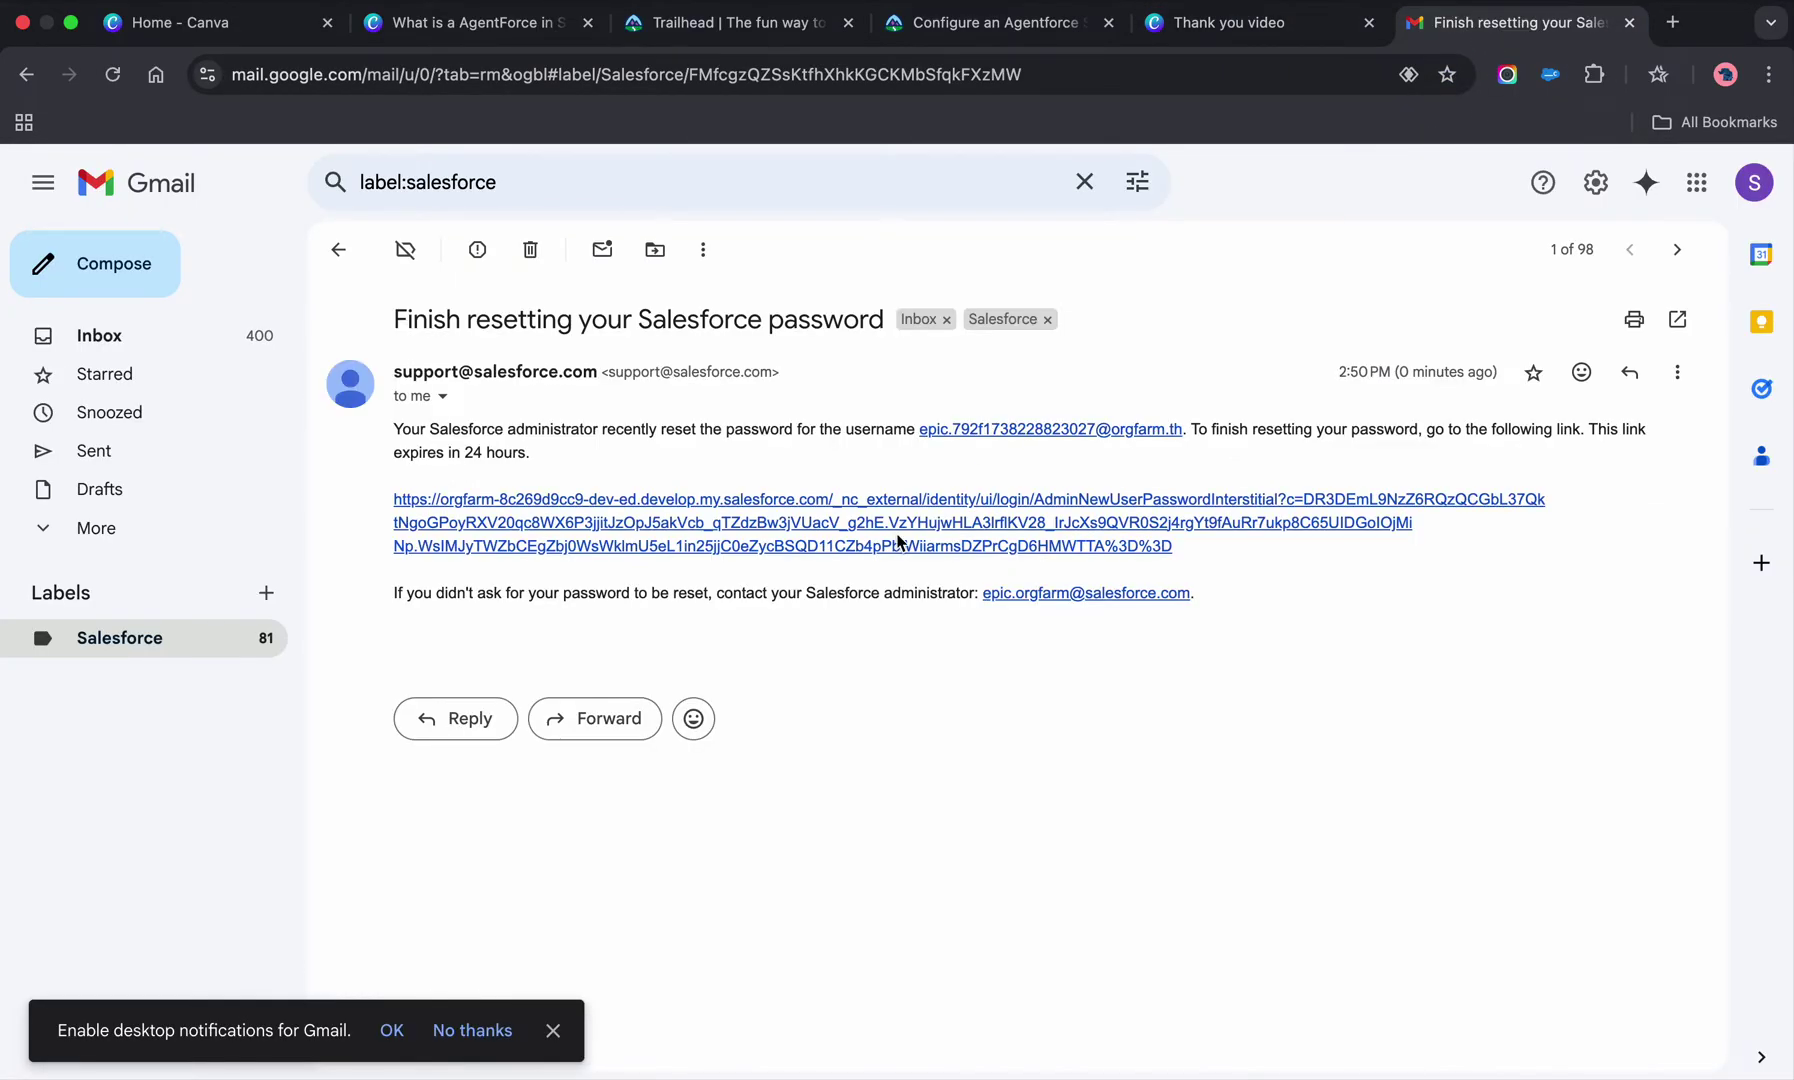
{"action": "left_click", "coordinate": [946, 510]}
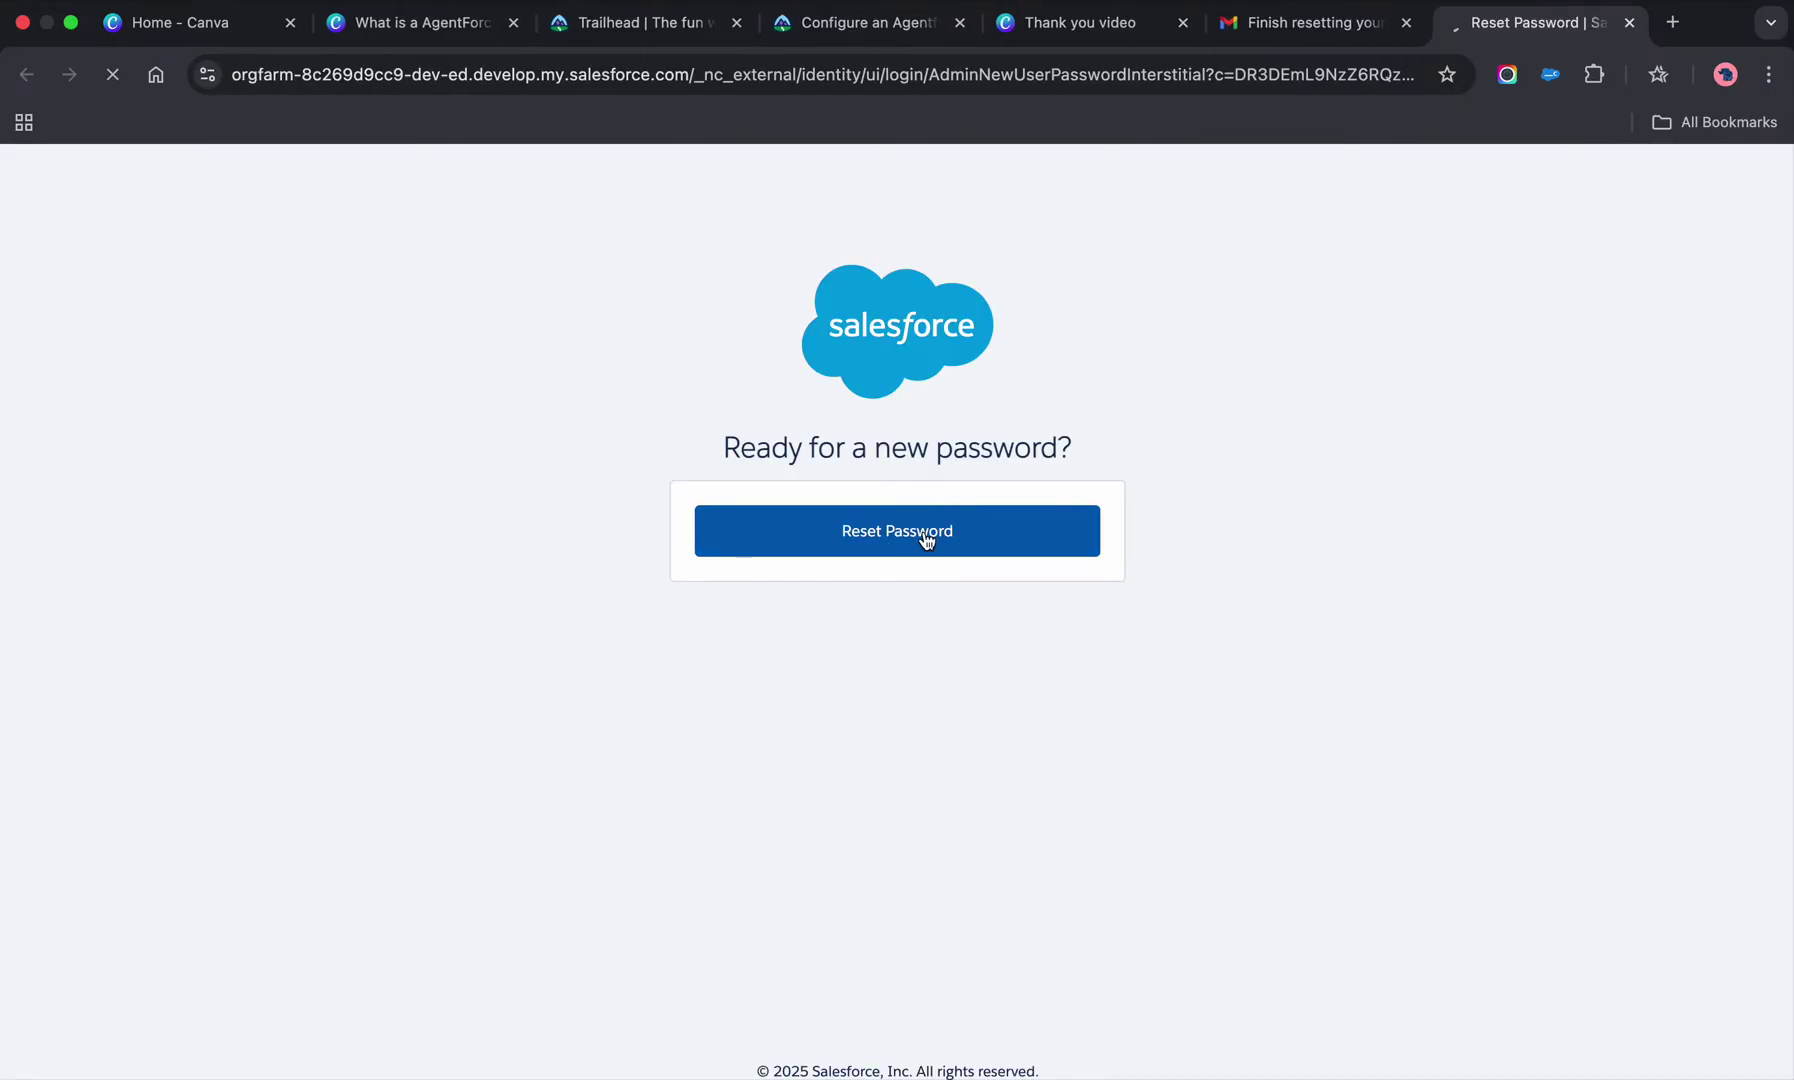
{"action": "left_click", "coordinate": [1300, 30]}
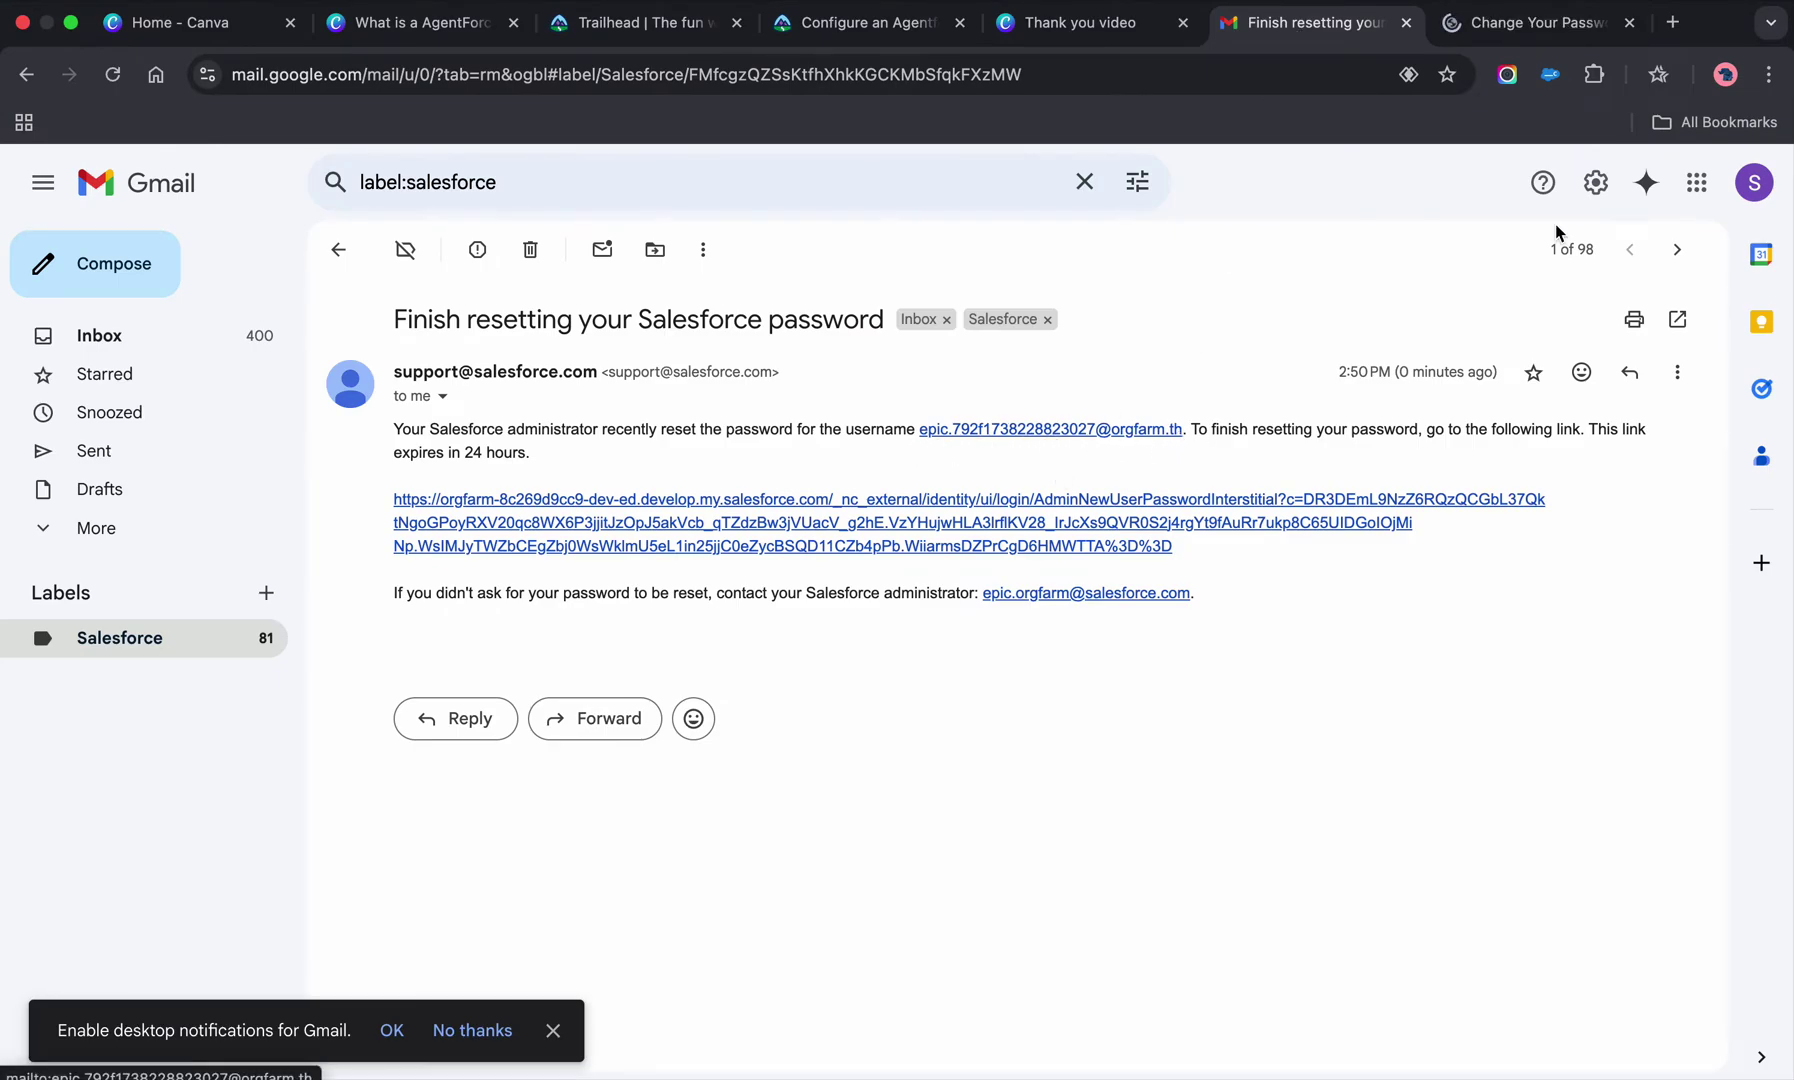
- Set a new playground password in a separate window, then dock the Salesforce home page back as a tab
{"action": "left_click", "coordinate": [1546, 24]}
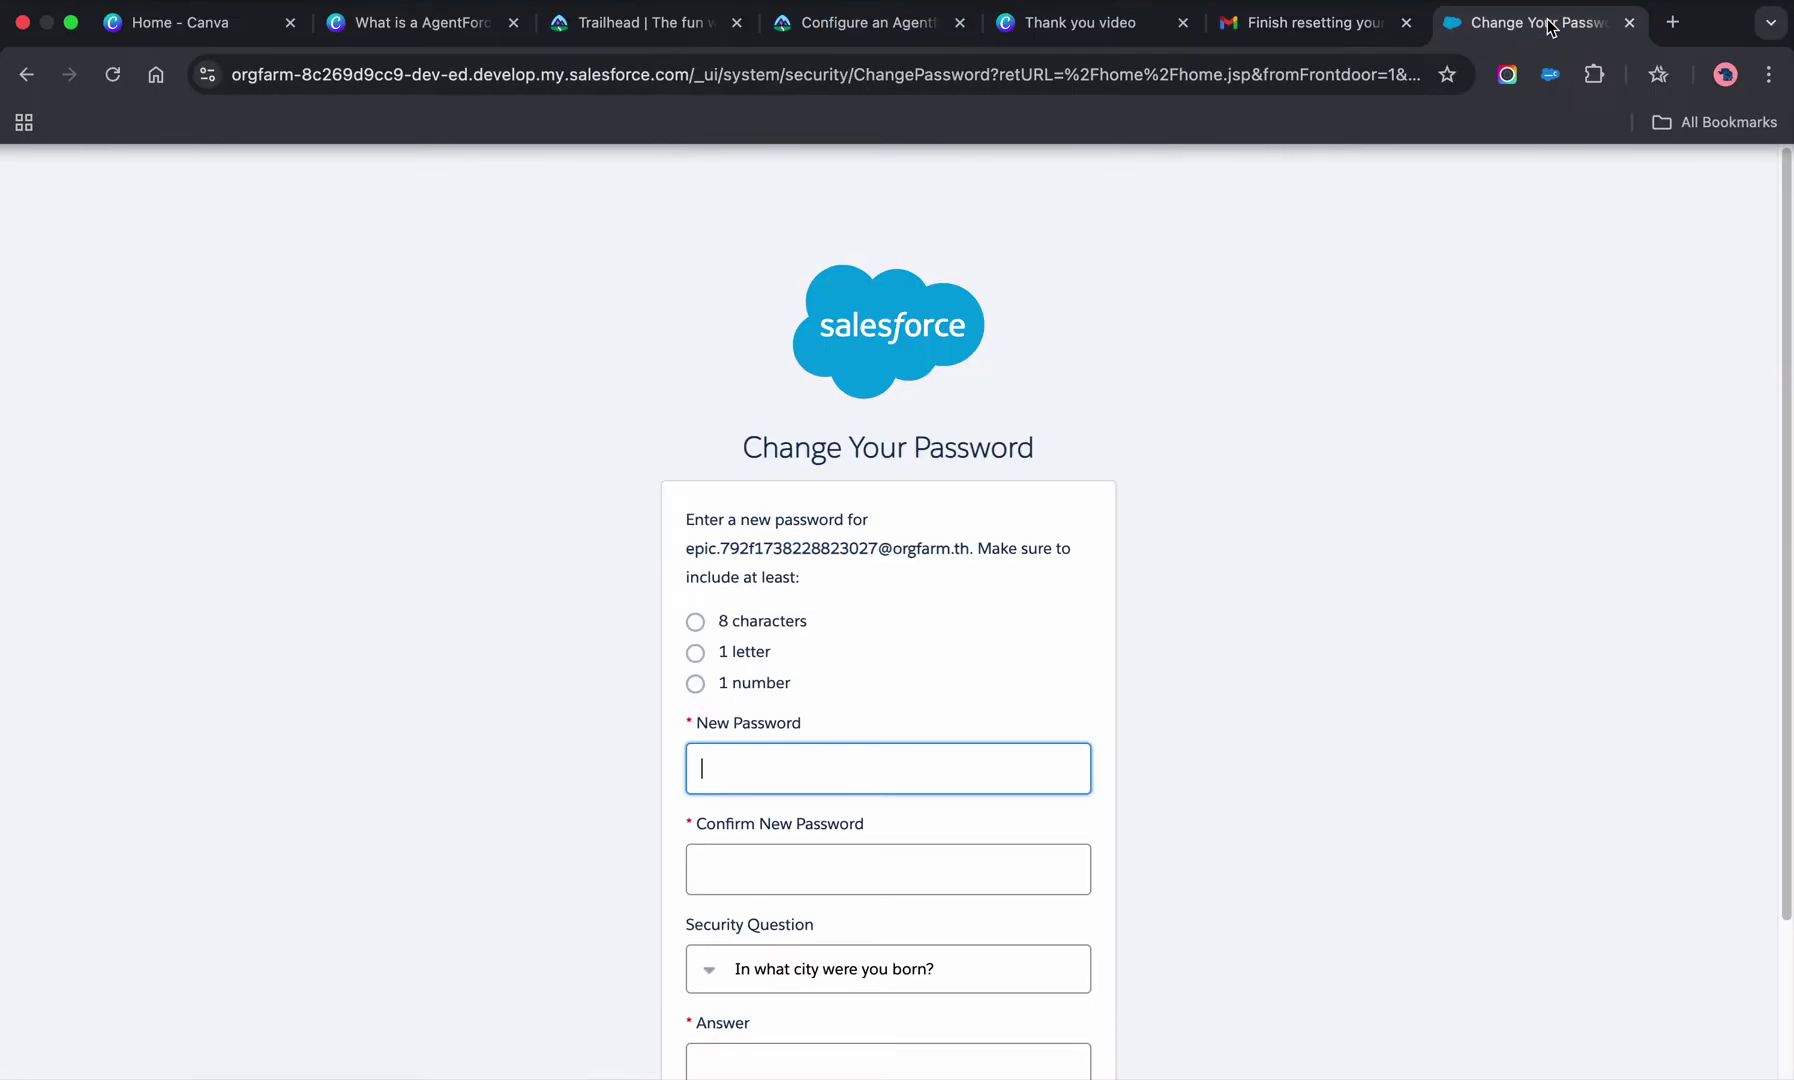
{"action": "left_click_drag", "start_coordinate": [1533, 30], "coordinate": [1793, 0]}
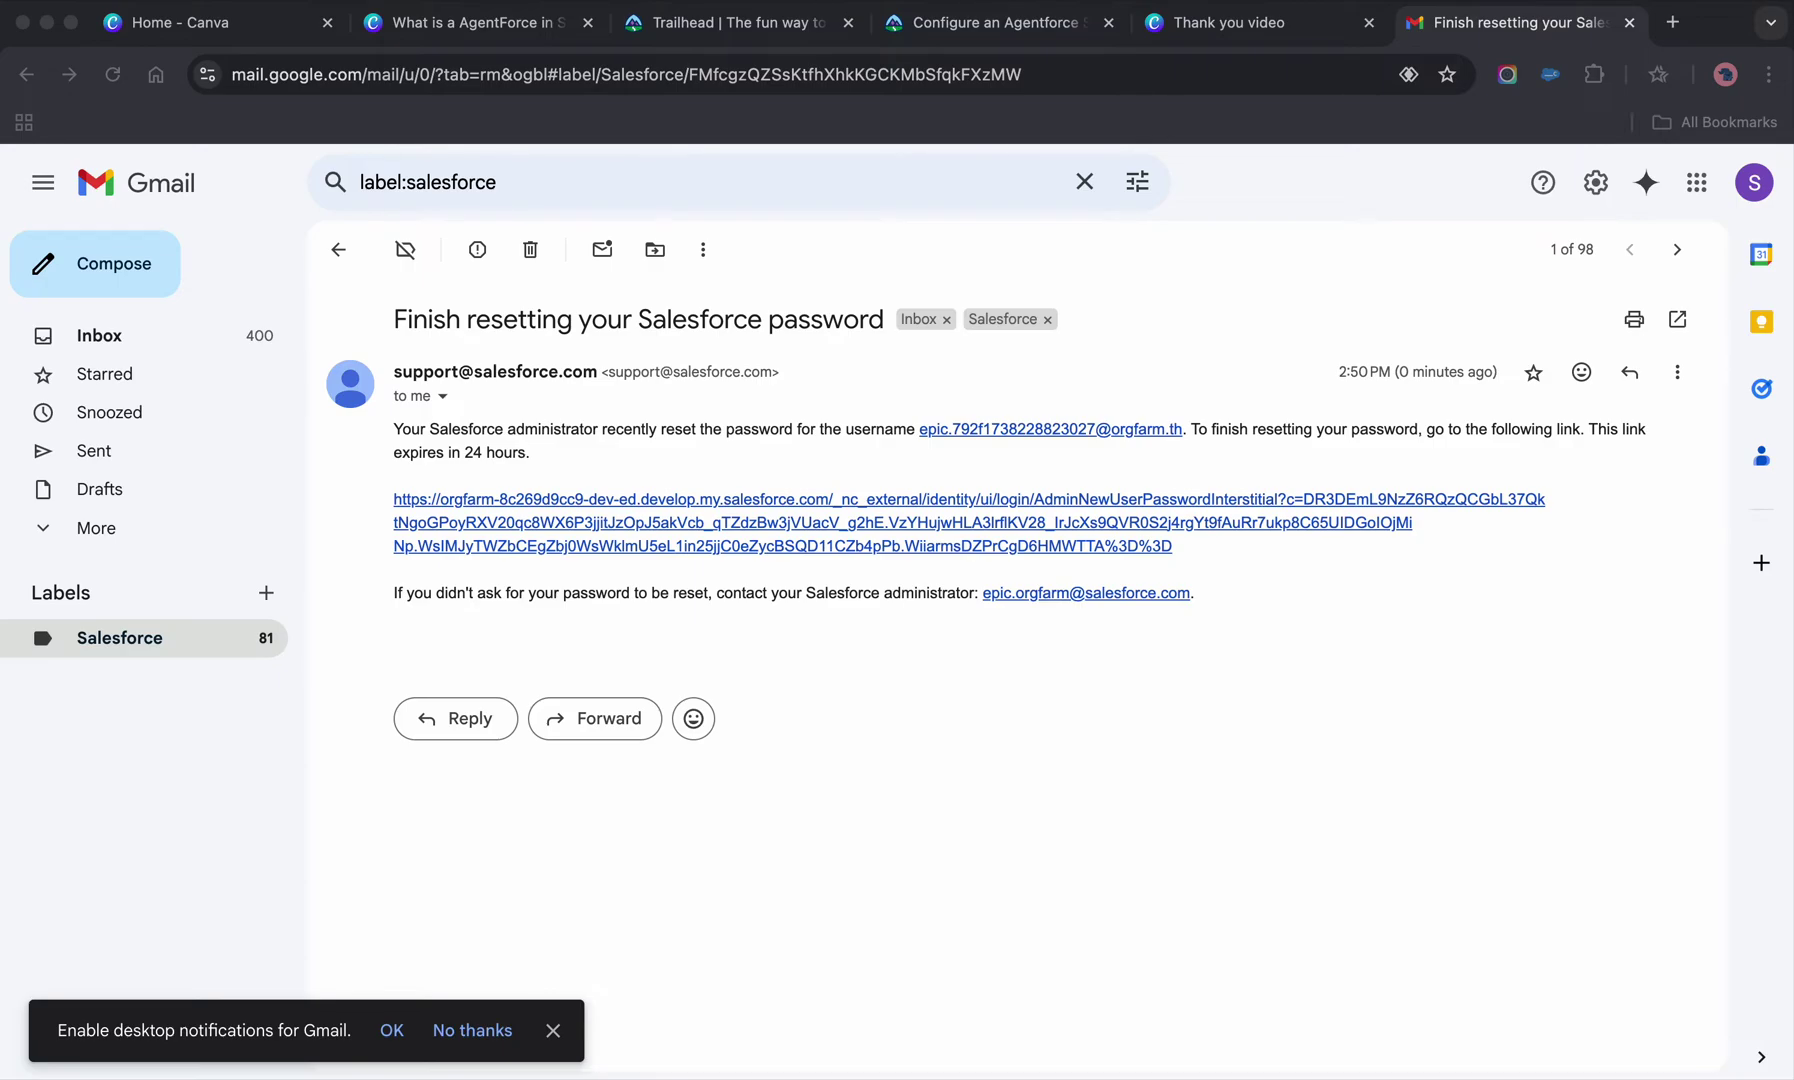
{"action": "left_click_drag", "start_coordinate": [200, 20], "coordinate": [995, 47]}
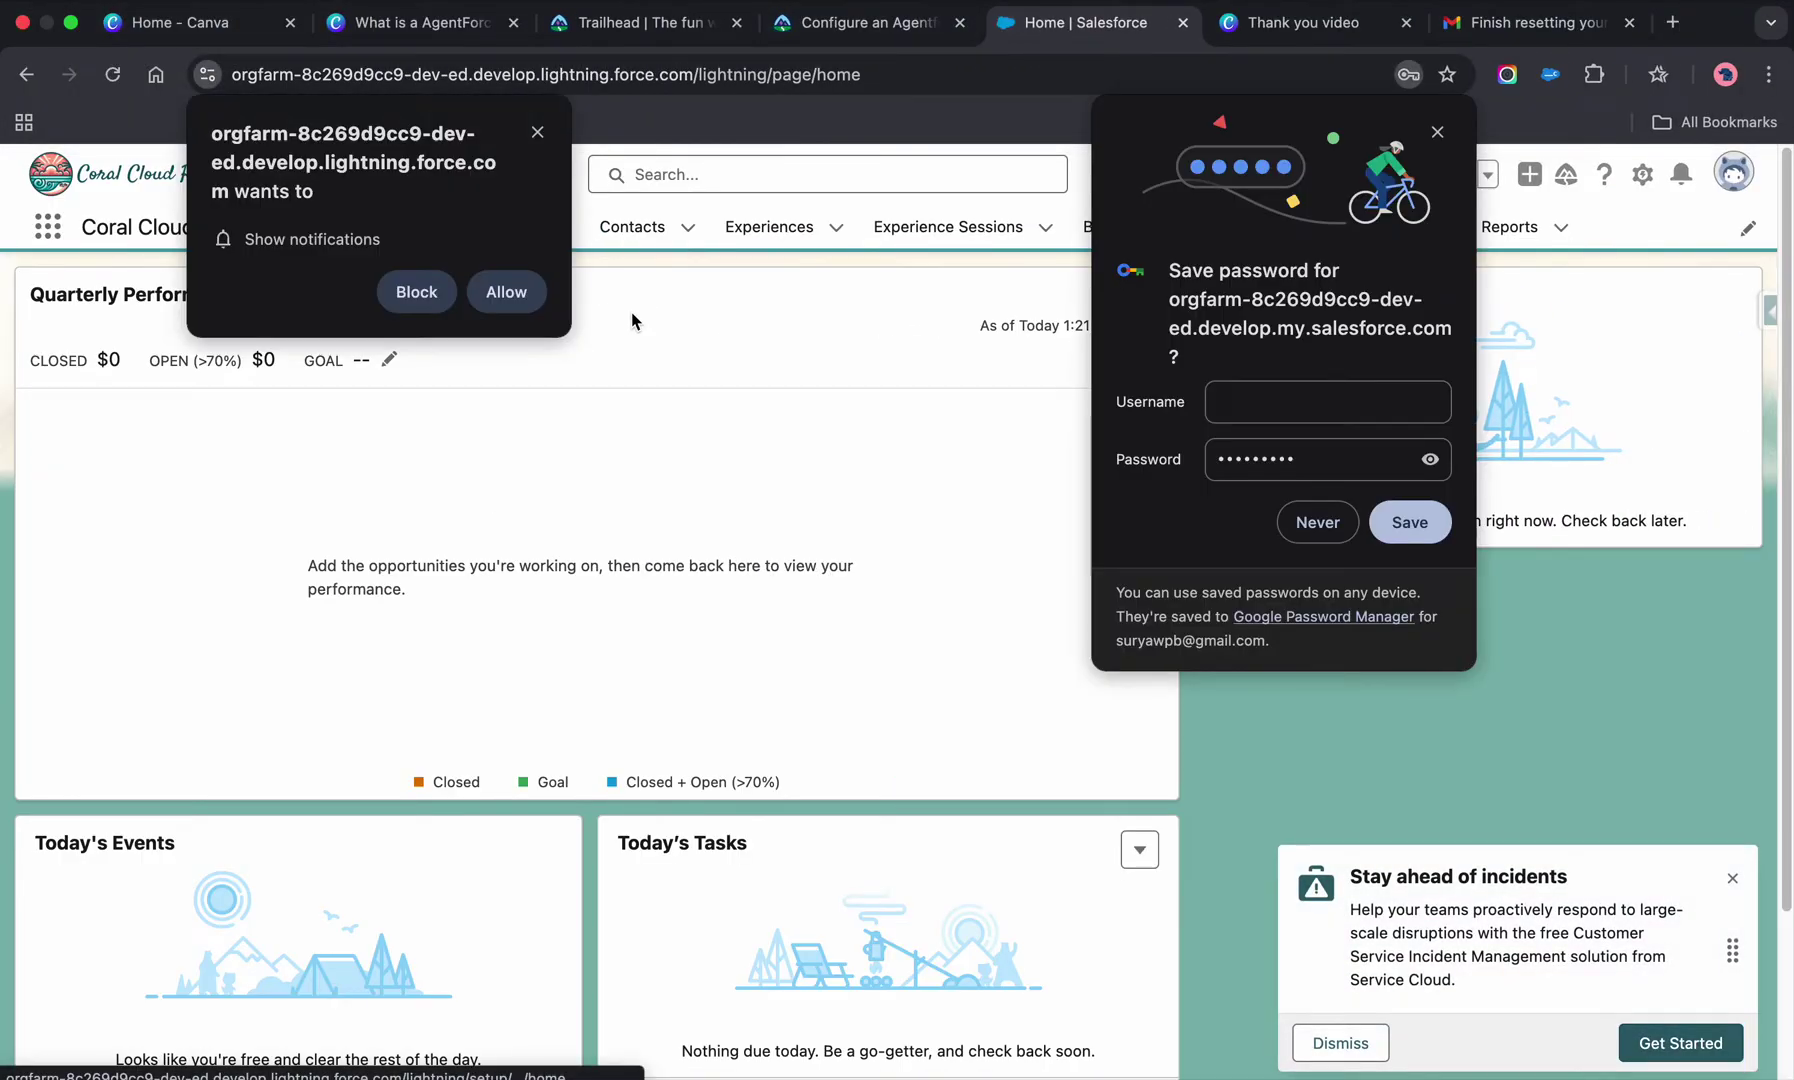
- Dismiss the save-password and notification bubbles, the incidents toast, and the Agentforce side panel
{"action": "left_click", "coordinate": [1440, 132]}
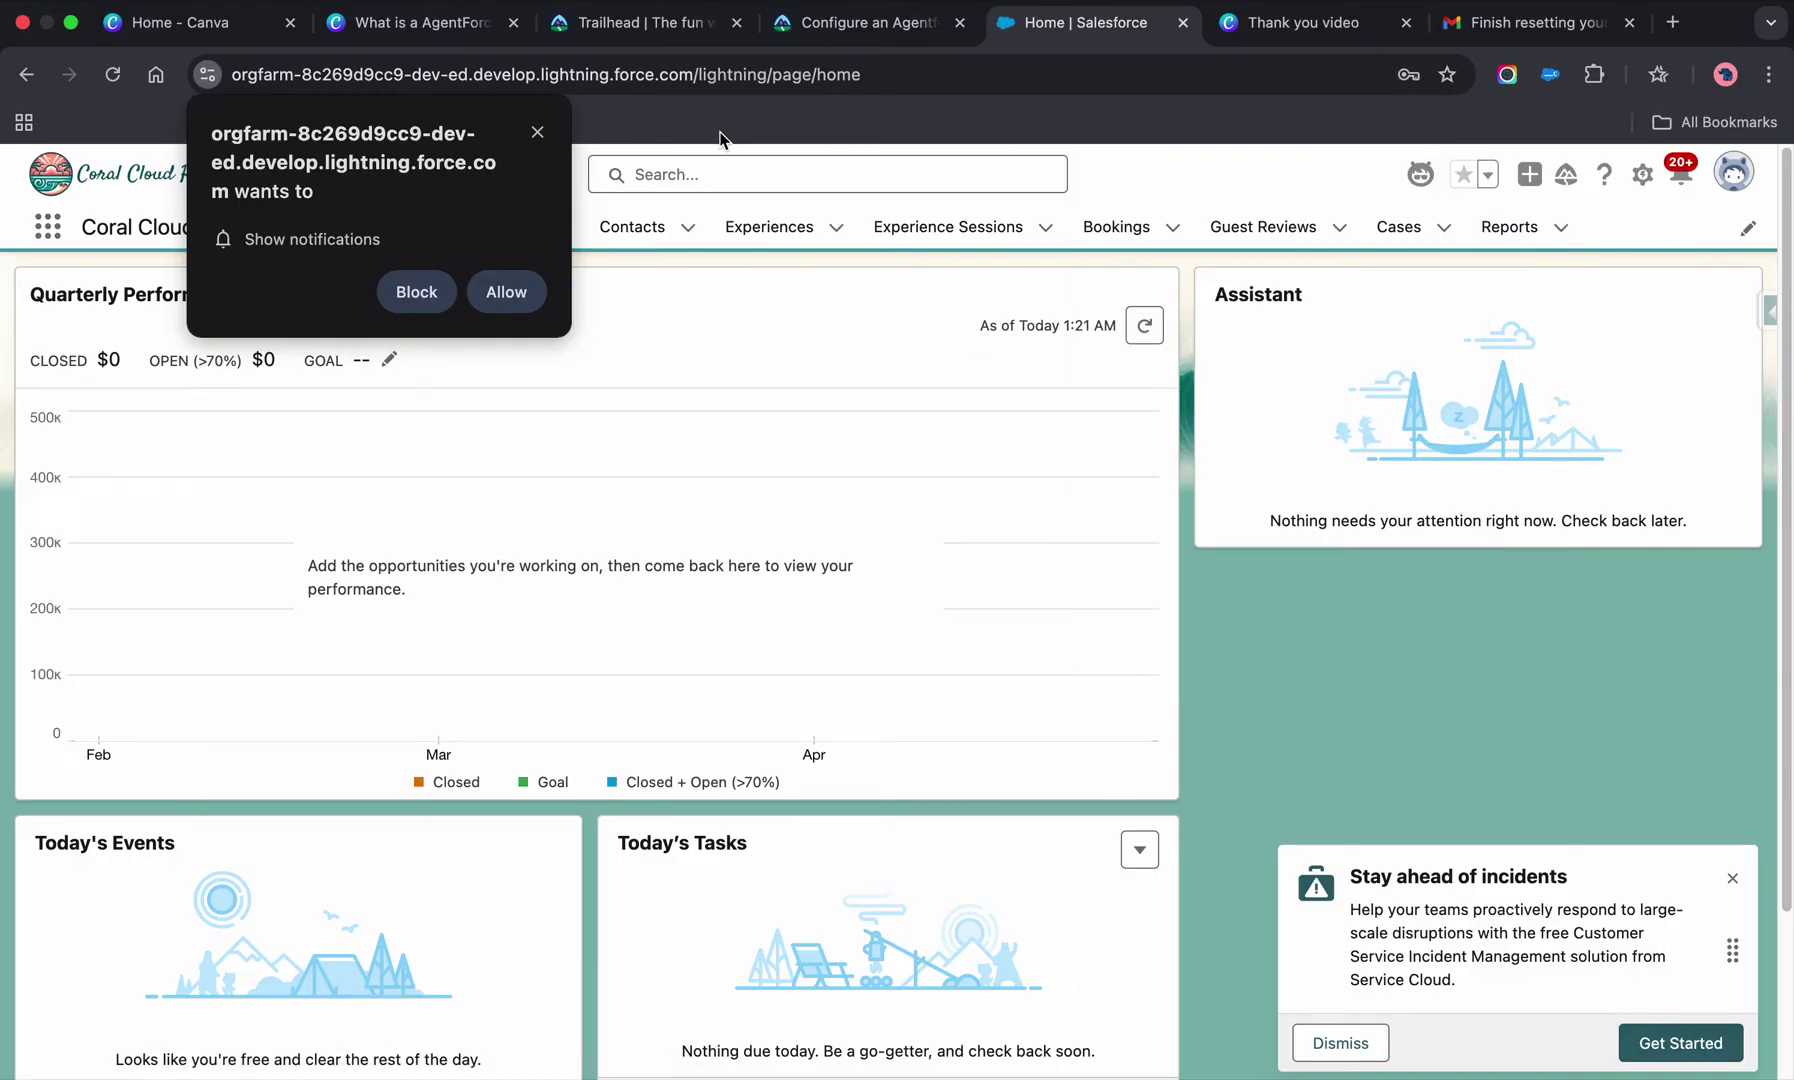
{"action": "left_click", "coordinate": [537, 132]}
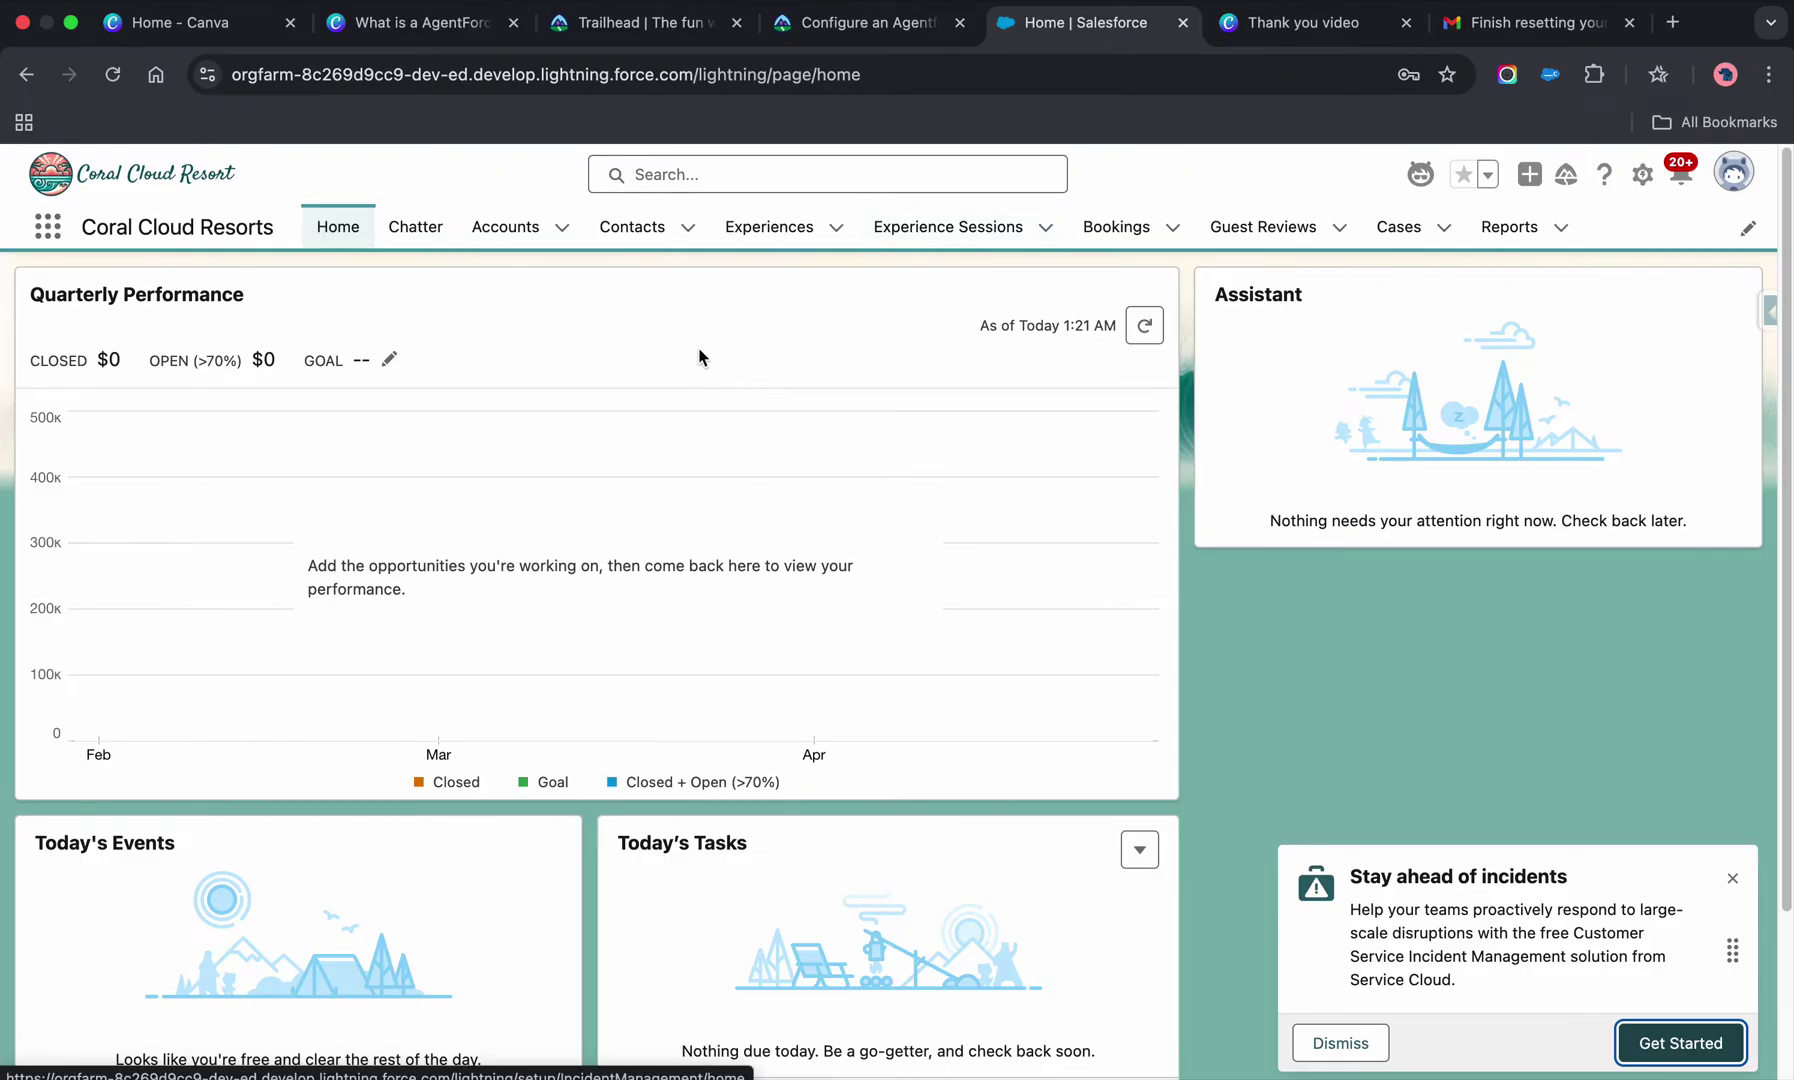
{"action": "scroll", "coordinate": [905, 384], "scroll_direction": "down", "scroll_amount": 3}
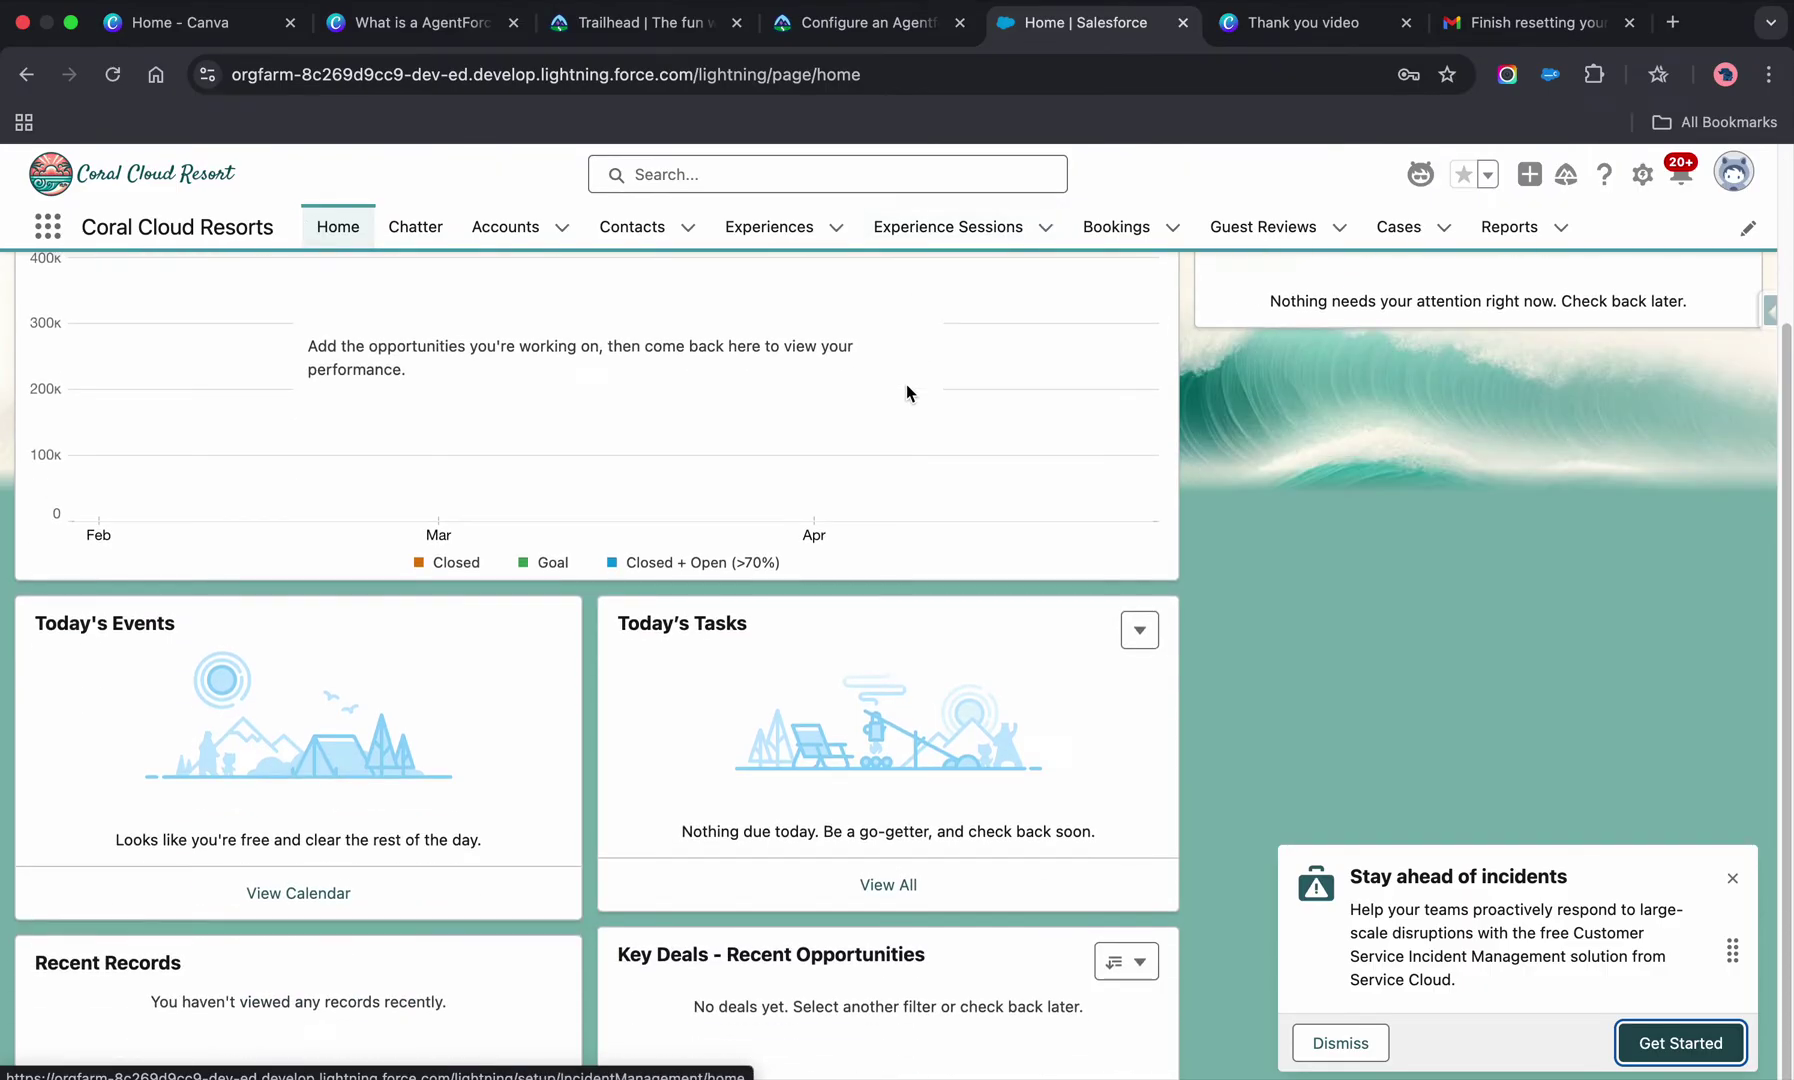
{"action": "left_click", "coordinate": [1420, 175]}
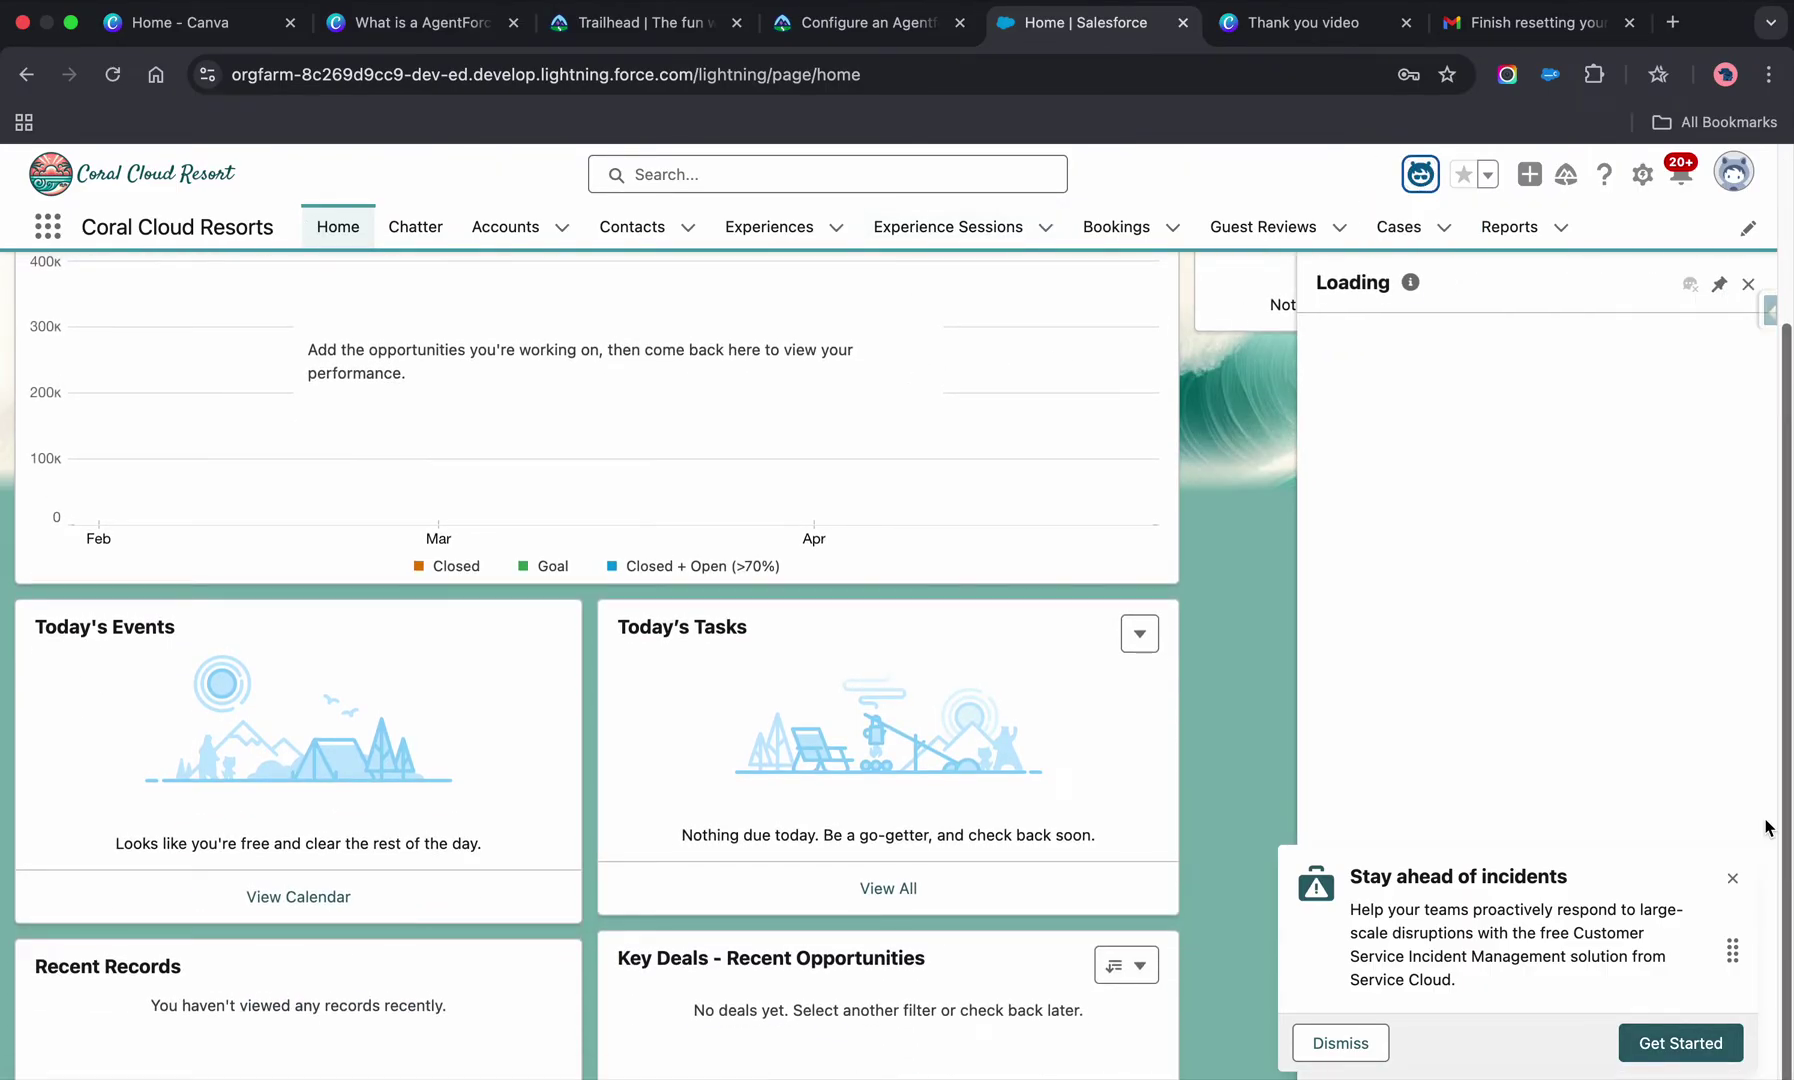
{"action": "left_click", "coordinate": [1732, 878]}
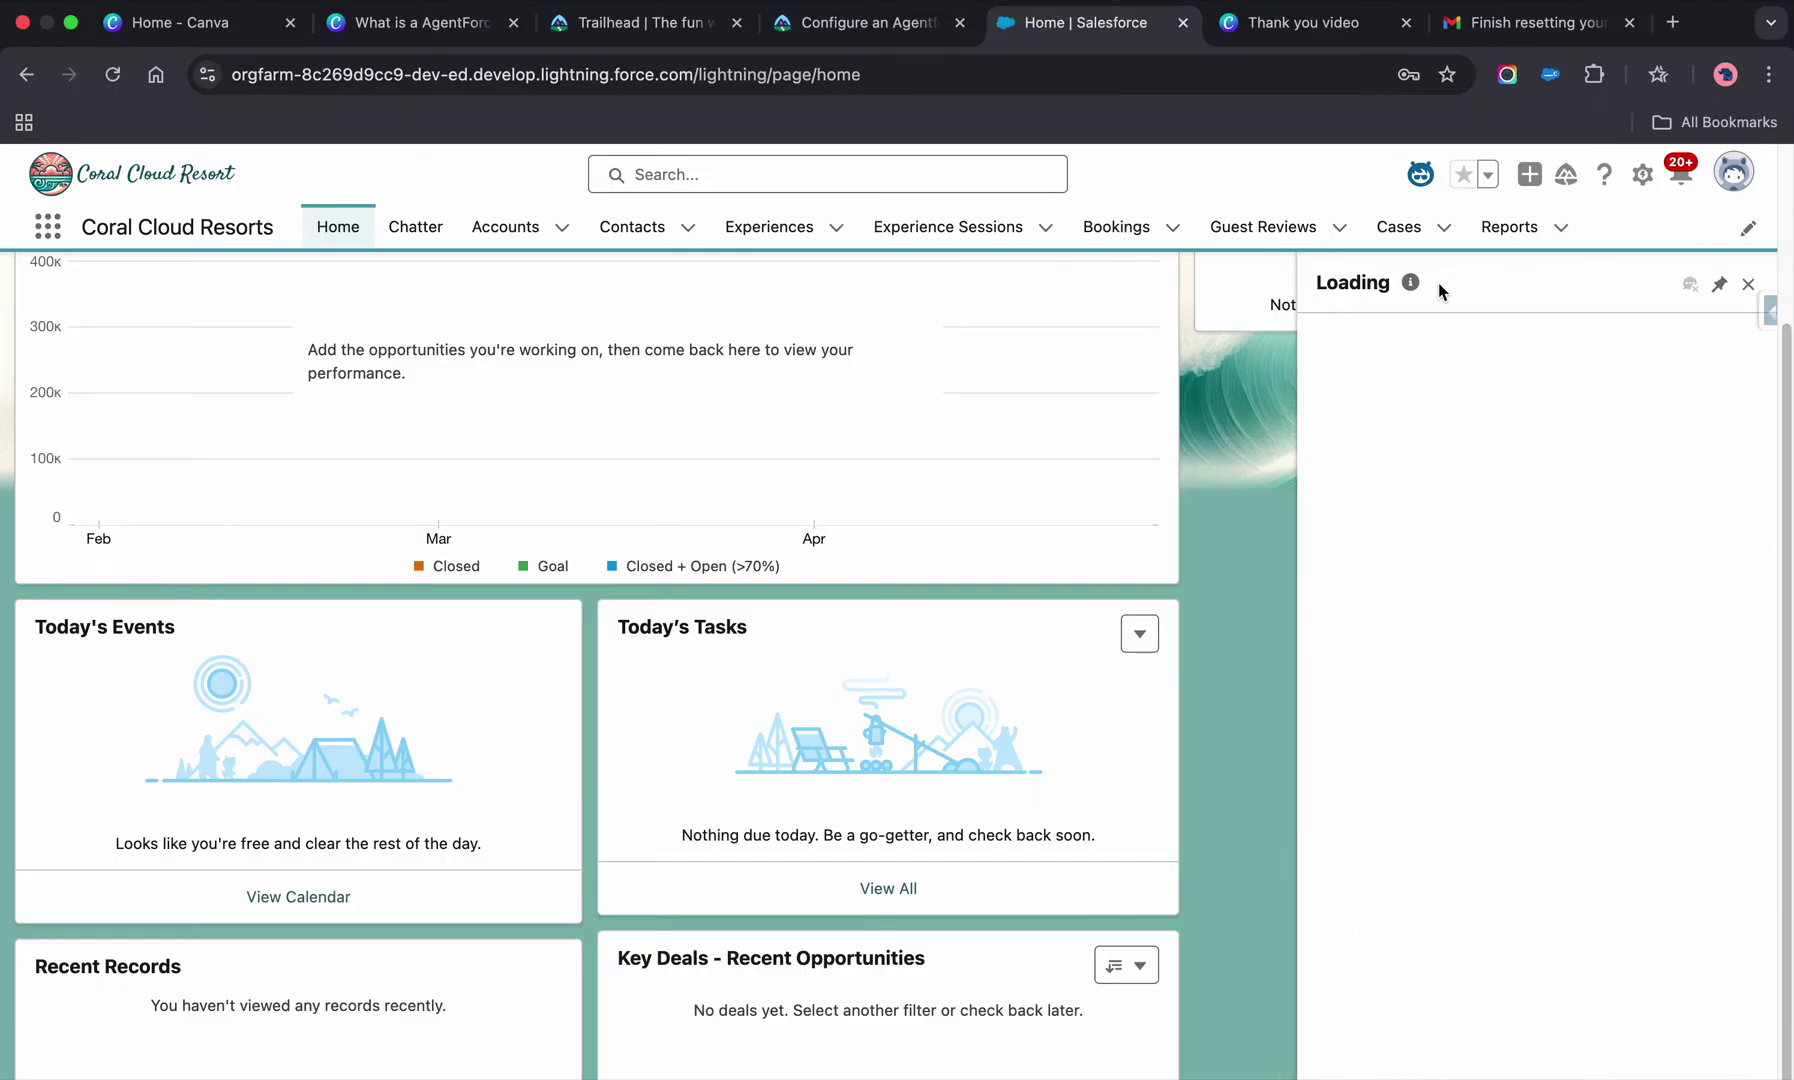
{"action": "left_click", "coordinate": [1411, 283]}
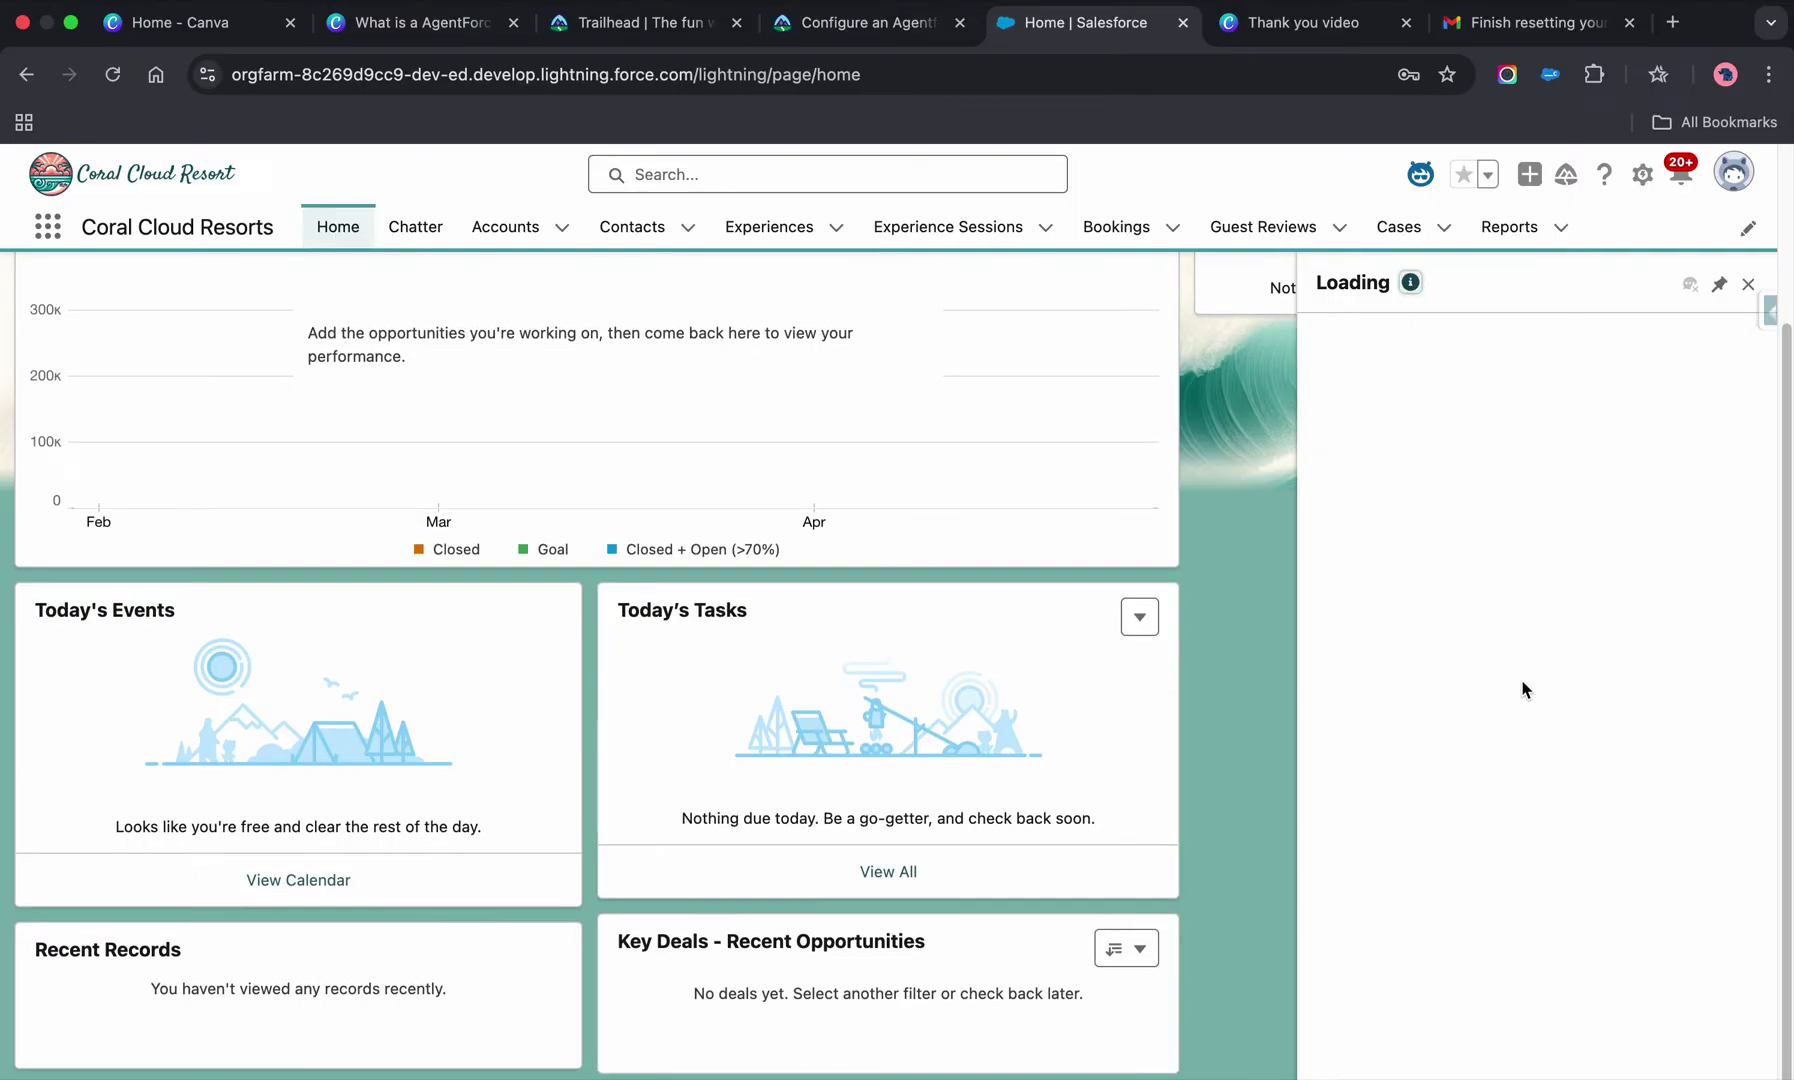
{"action": "scroll", "coordinate": [1520, 688], "scroll_direction": "up", "scroll_amount": 5}
{"action": "left_click", "coordinate": [1744, 285]}
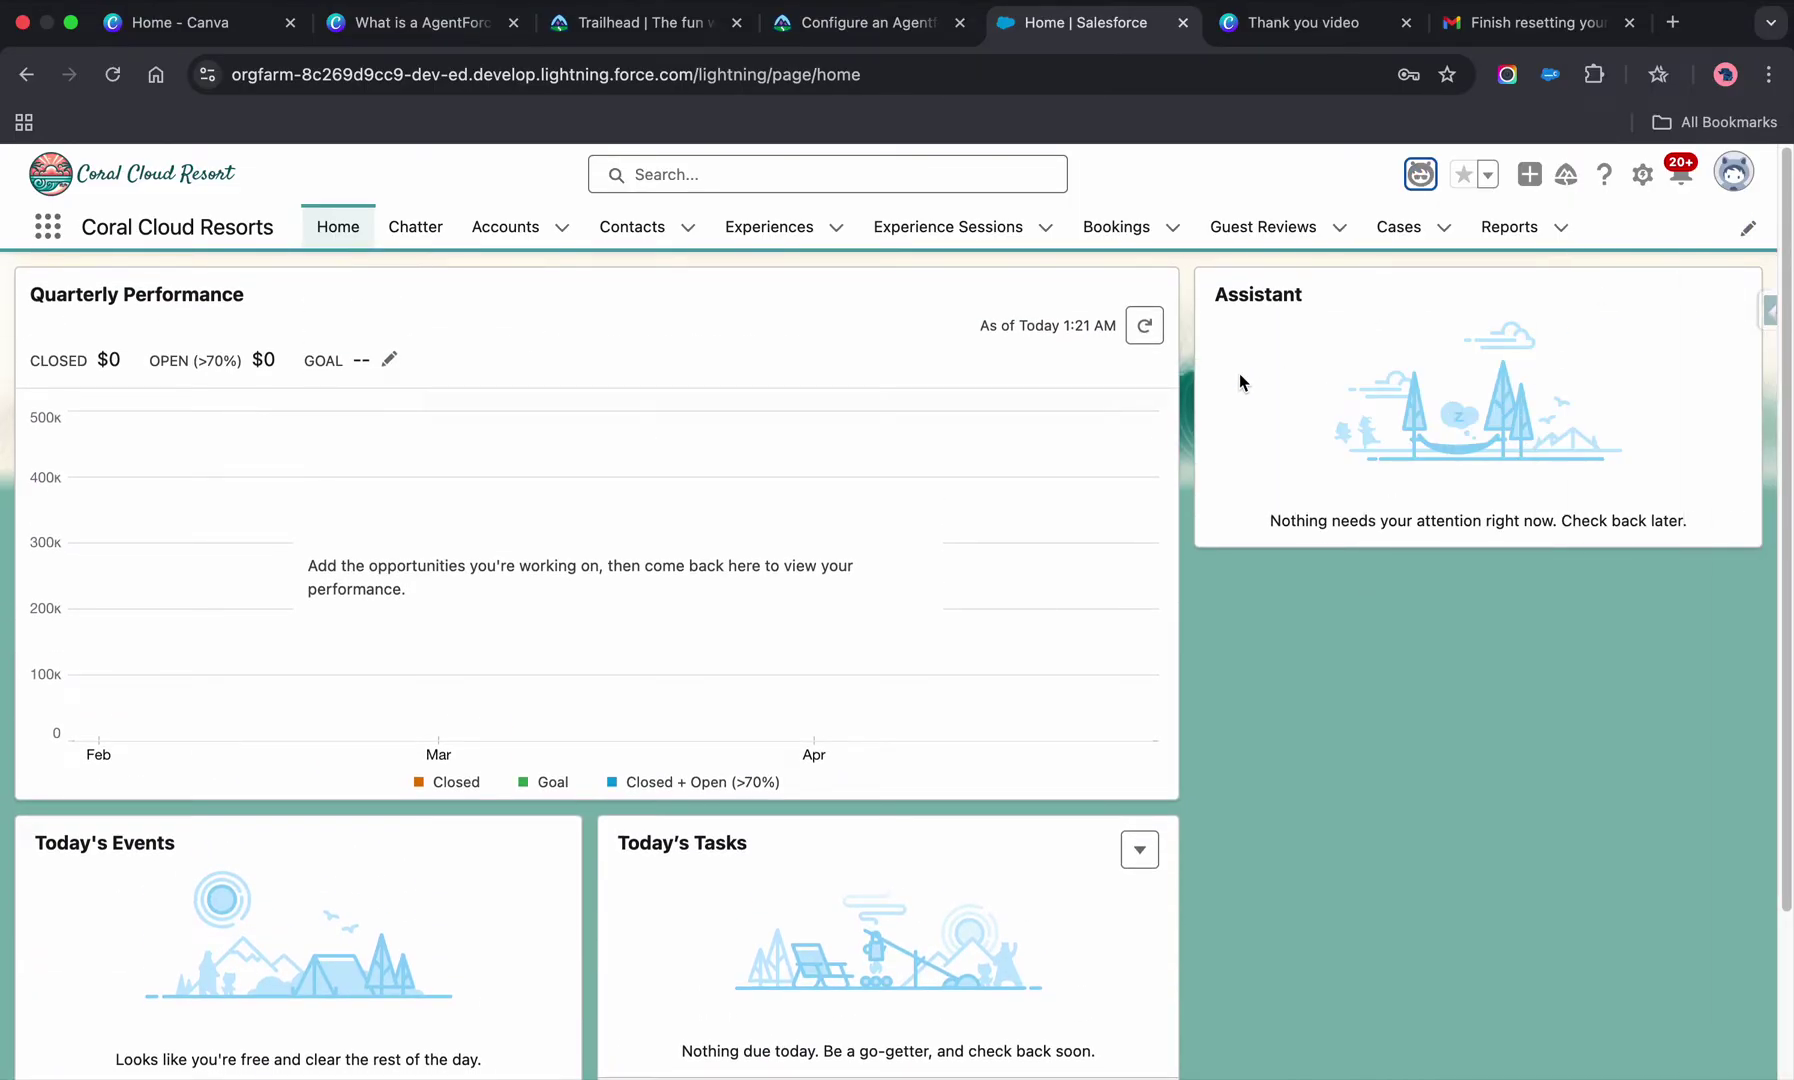
- Review the playground username and Enable Agents steps in Trailhead, then switch to the Salesforce org tab
{"action": "left_click", "coordinate": [866, 22]}
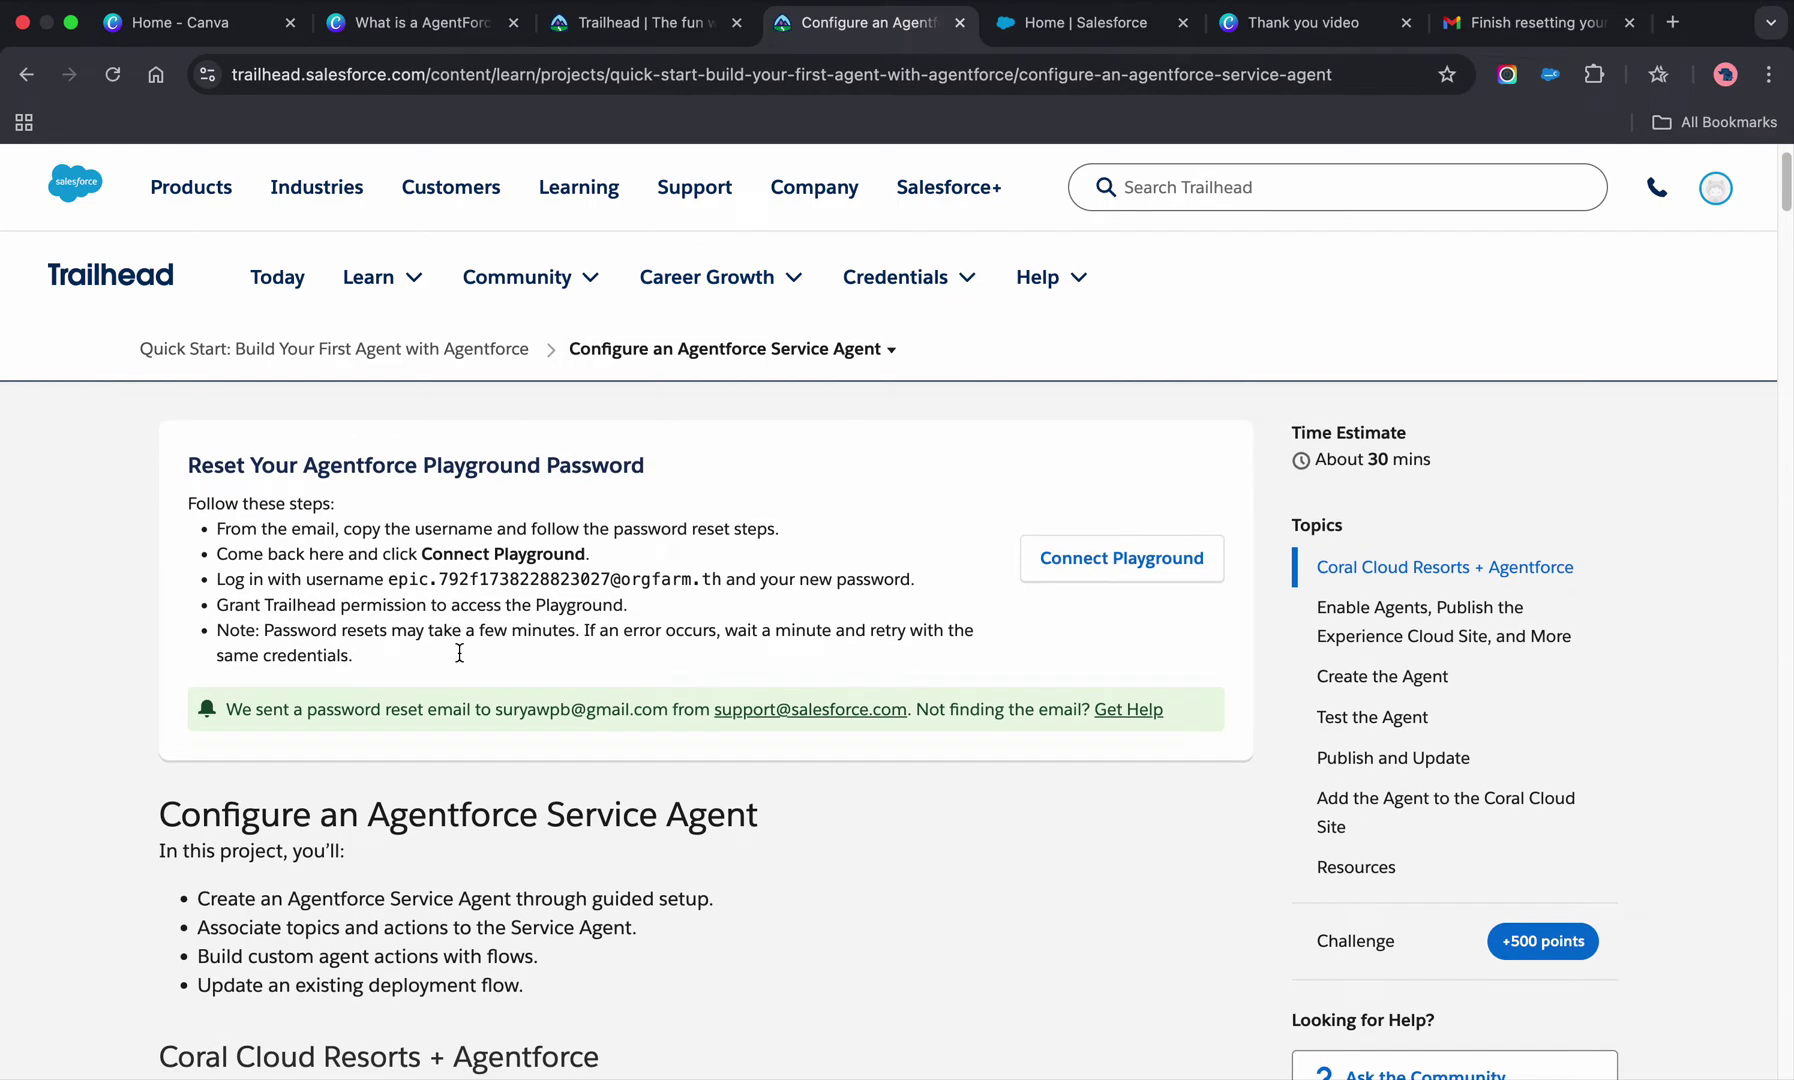
{"action": "left_click_drag", "start_coordinate": [390, 579], "coordinate": [723, 580]}
{"action": "left_click", "coordinate": [641, 626]}
{"action": "scroll", "coordinate": [491, 618], "scroll_direction": "down", "scroll_amount": 3}
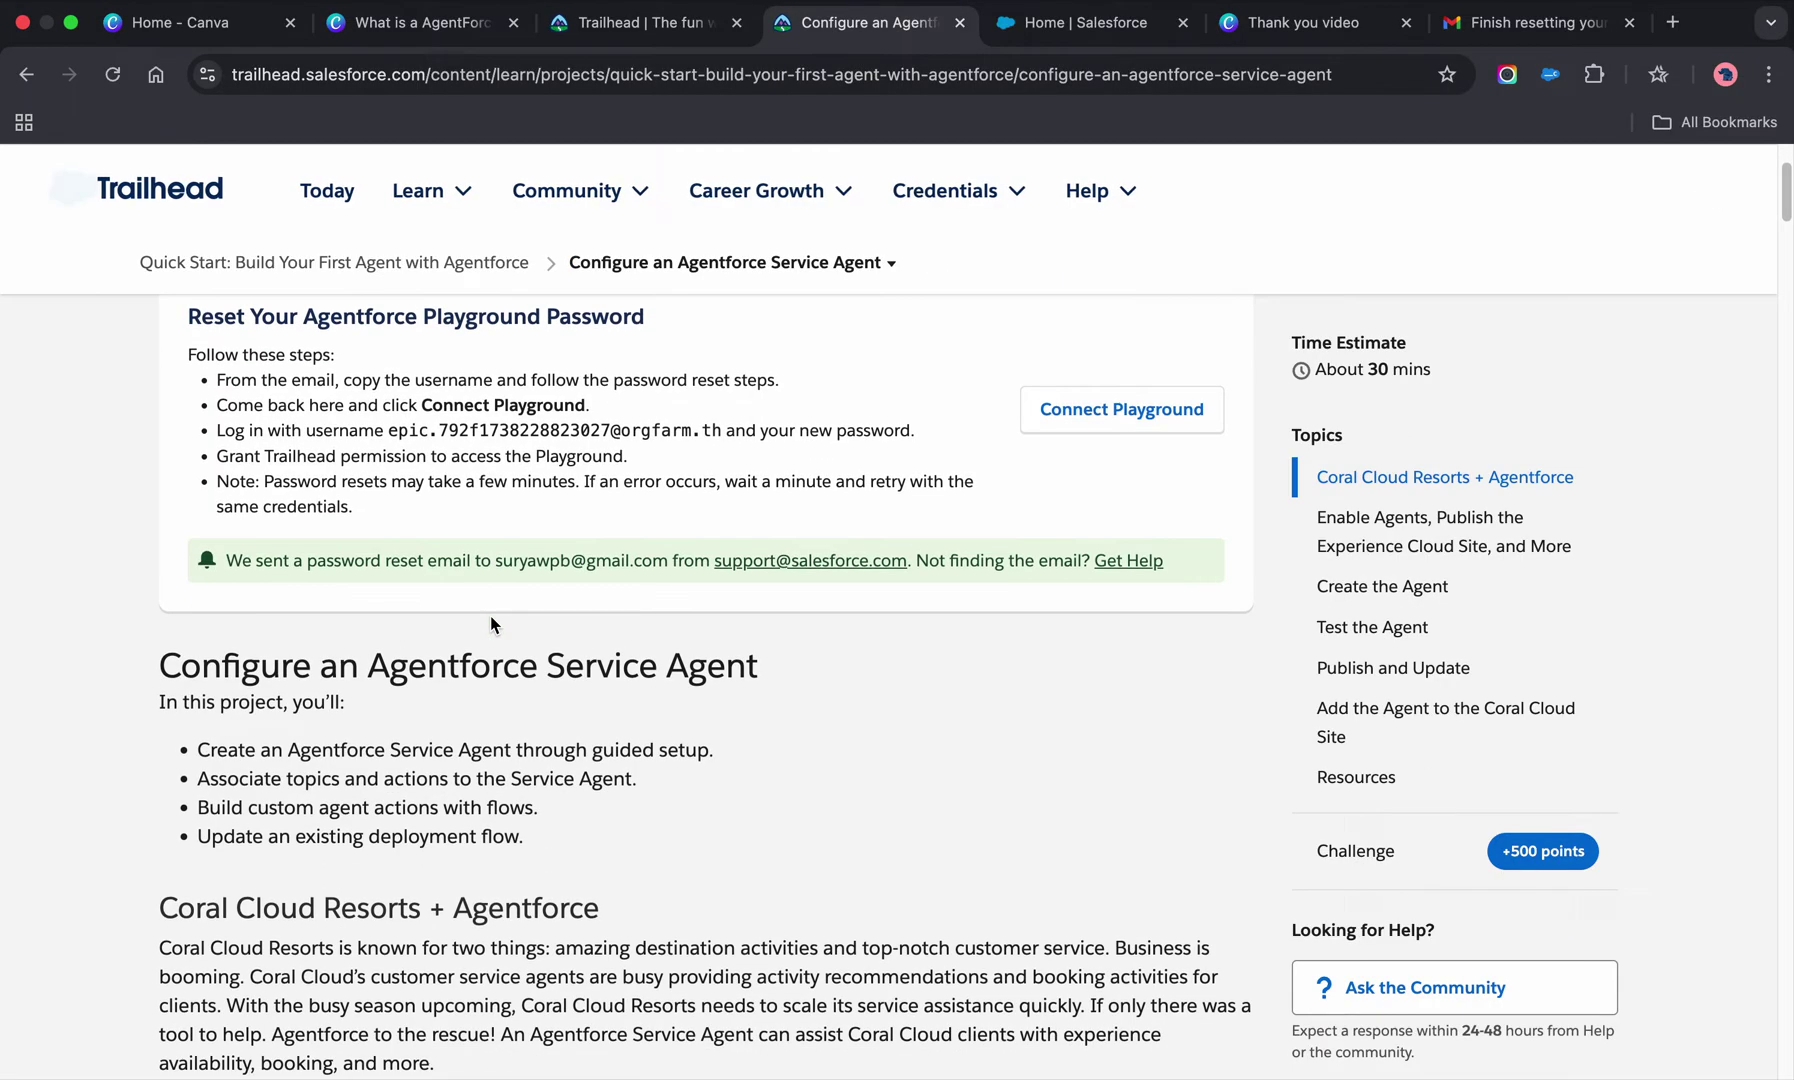
{"action": "scroll", "coordinate": [491, 620], "scroll_direction": "down", "scroll_amount": 5}
{"action": "scroll", "coordinate": [500, 616], "scroll_direction": "up", "scroll_amount": 2}
{"action": "scroll", "coordinate": [505, 612], "scroll_direction": "down", "scroll_amount": 3}
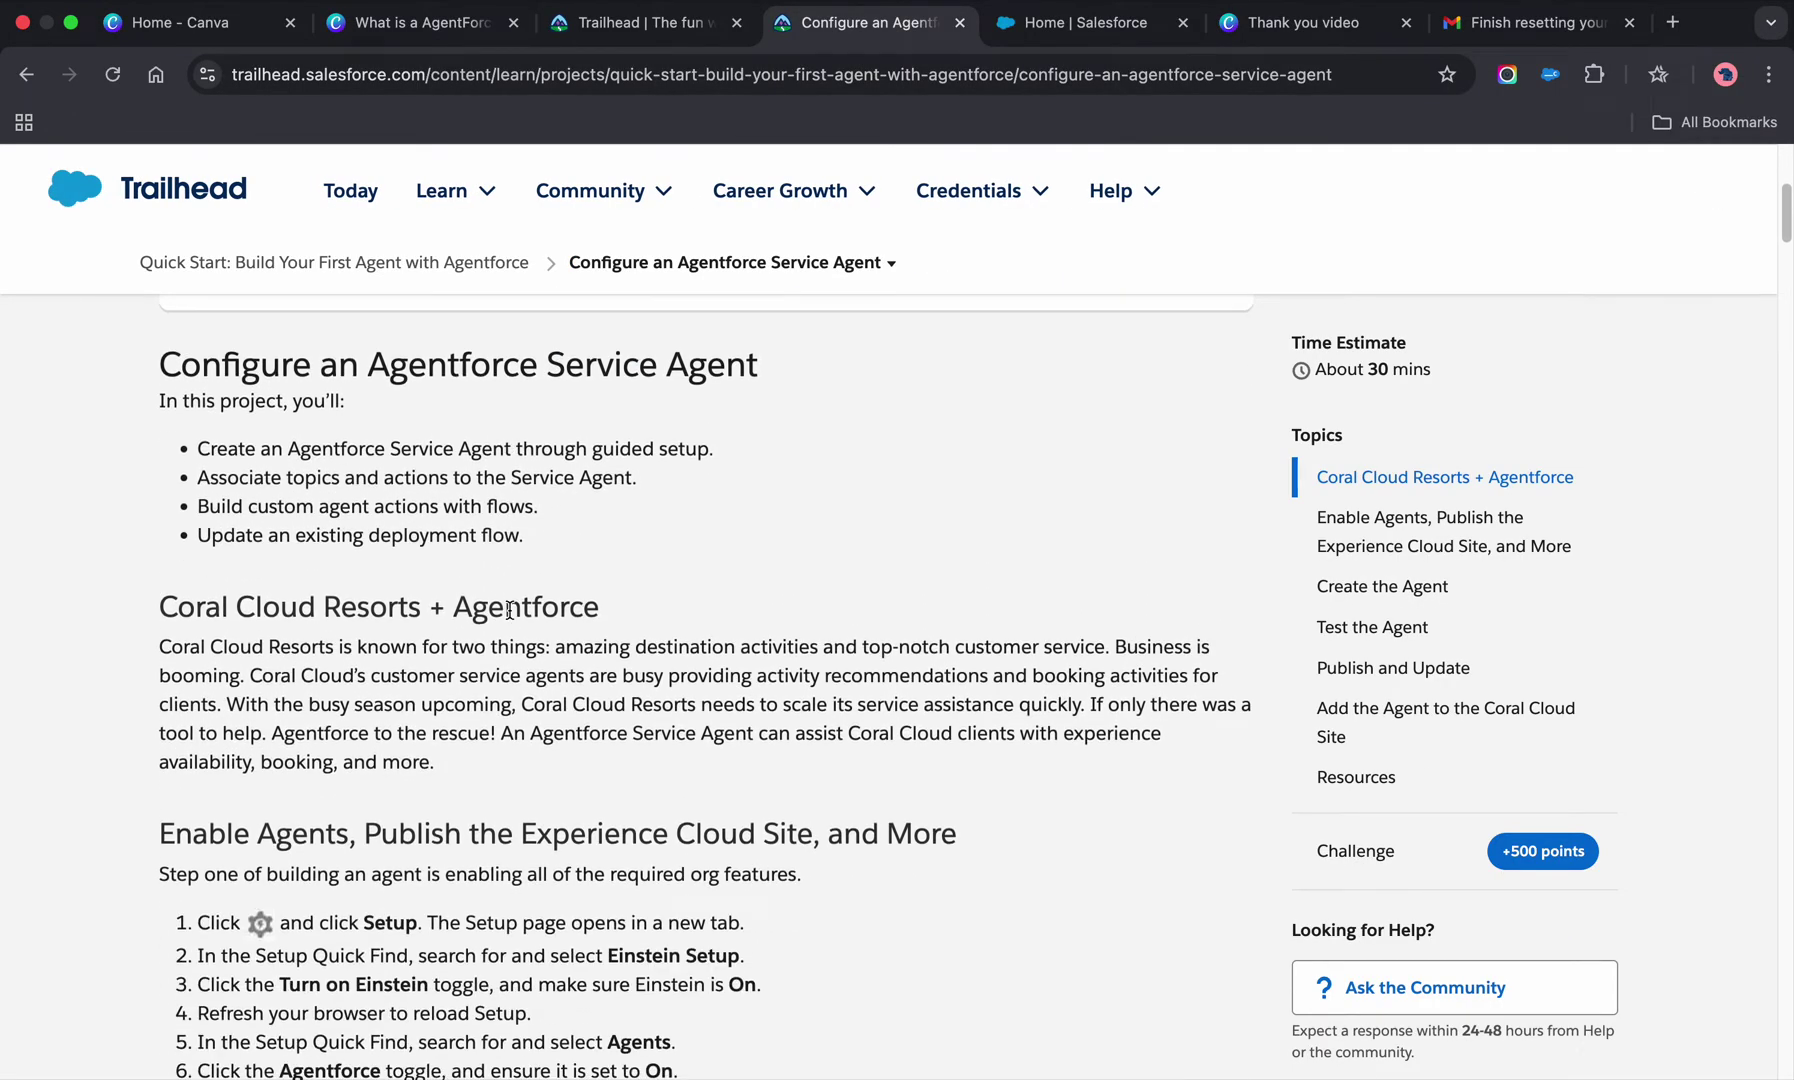
{"action": "scroll", "coordinate": [510, 609], "scroll_direction": "down", "scroll_amount": 10}
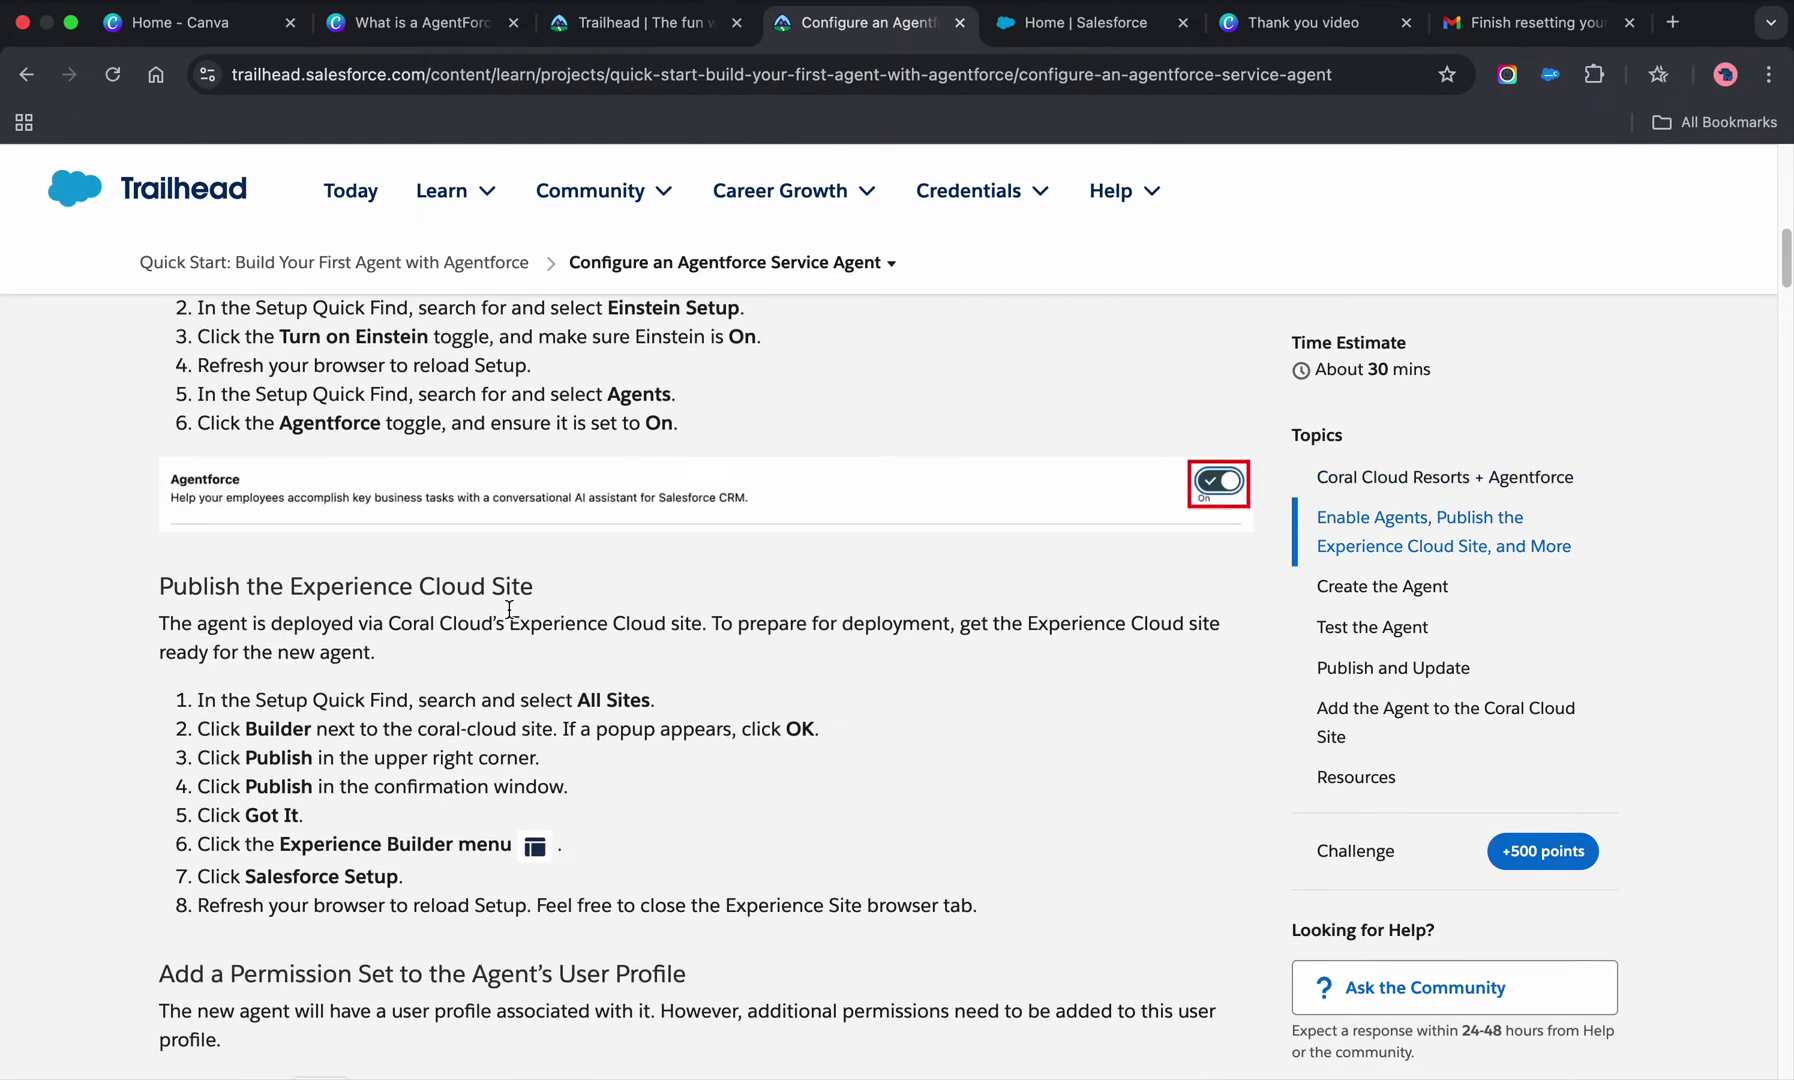
{"action": "left_click", "coordinate": [1088, 28]}
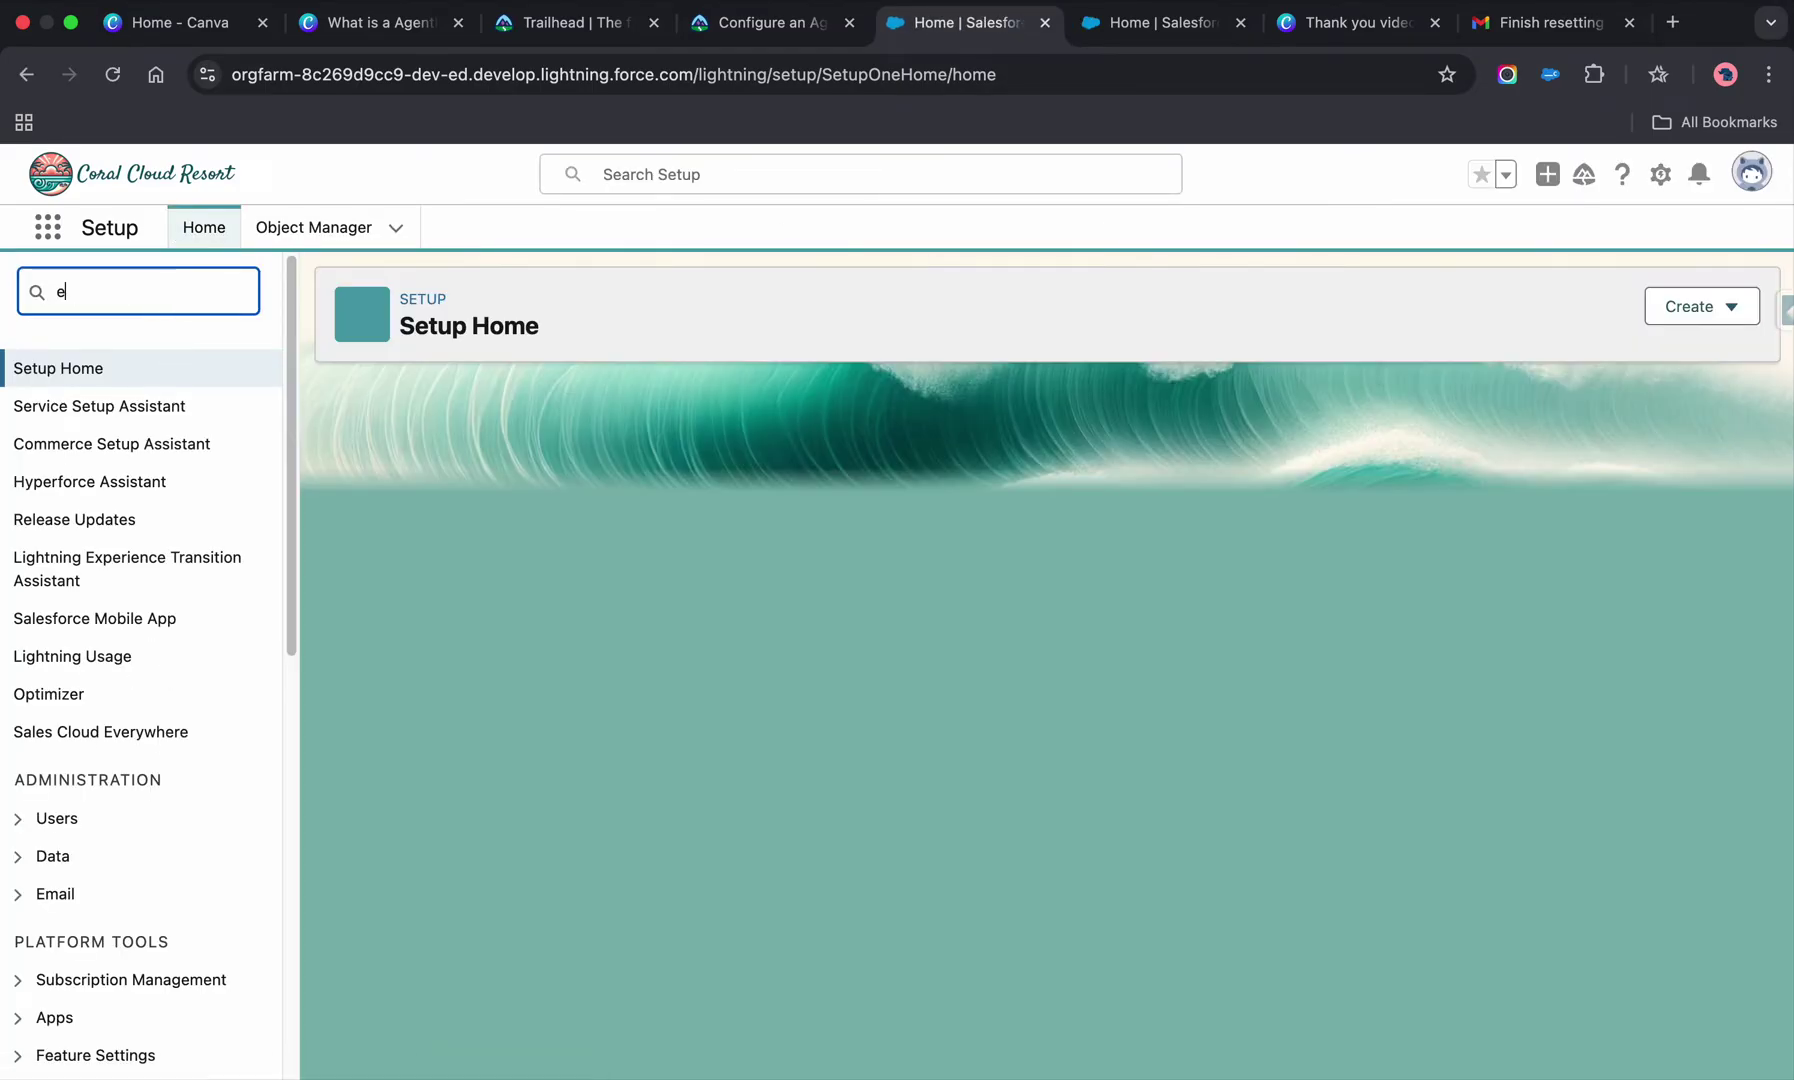
- Filter Setup Quick Find on 'einstei' and scroll through the Einstein entries
{"action": "type", "text": "inste"}
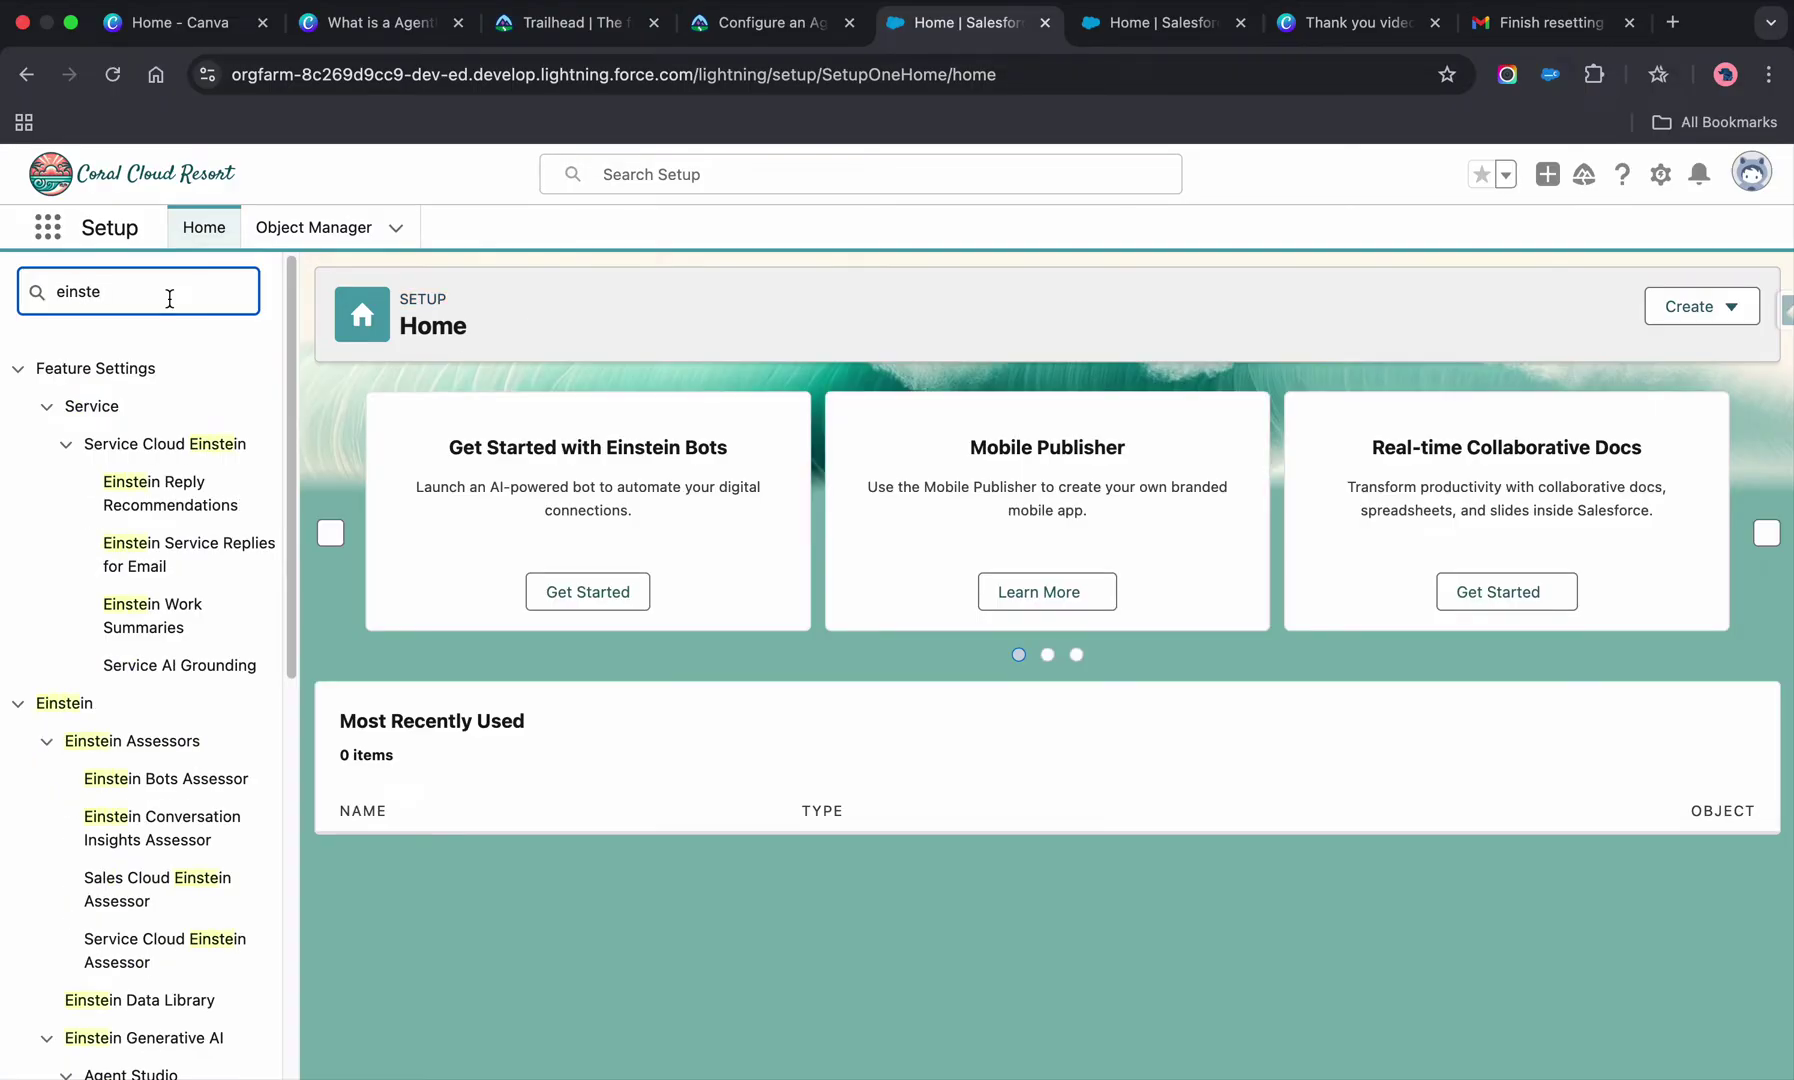
{"action": "type", "text": "i"}
{"action": "scroll", "coordinate": [195, 853], "scroll_direction": "down", "scroll_amount": 3}
{"action": "scroll", "coordinate": [194, 853], "scroll_direction": "down", "scroll_amount": 1}
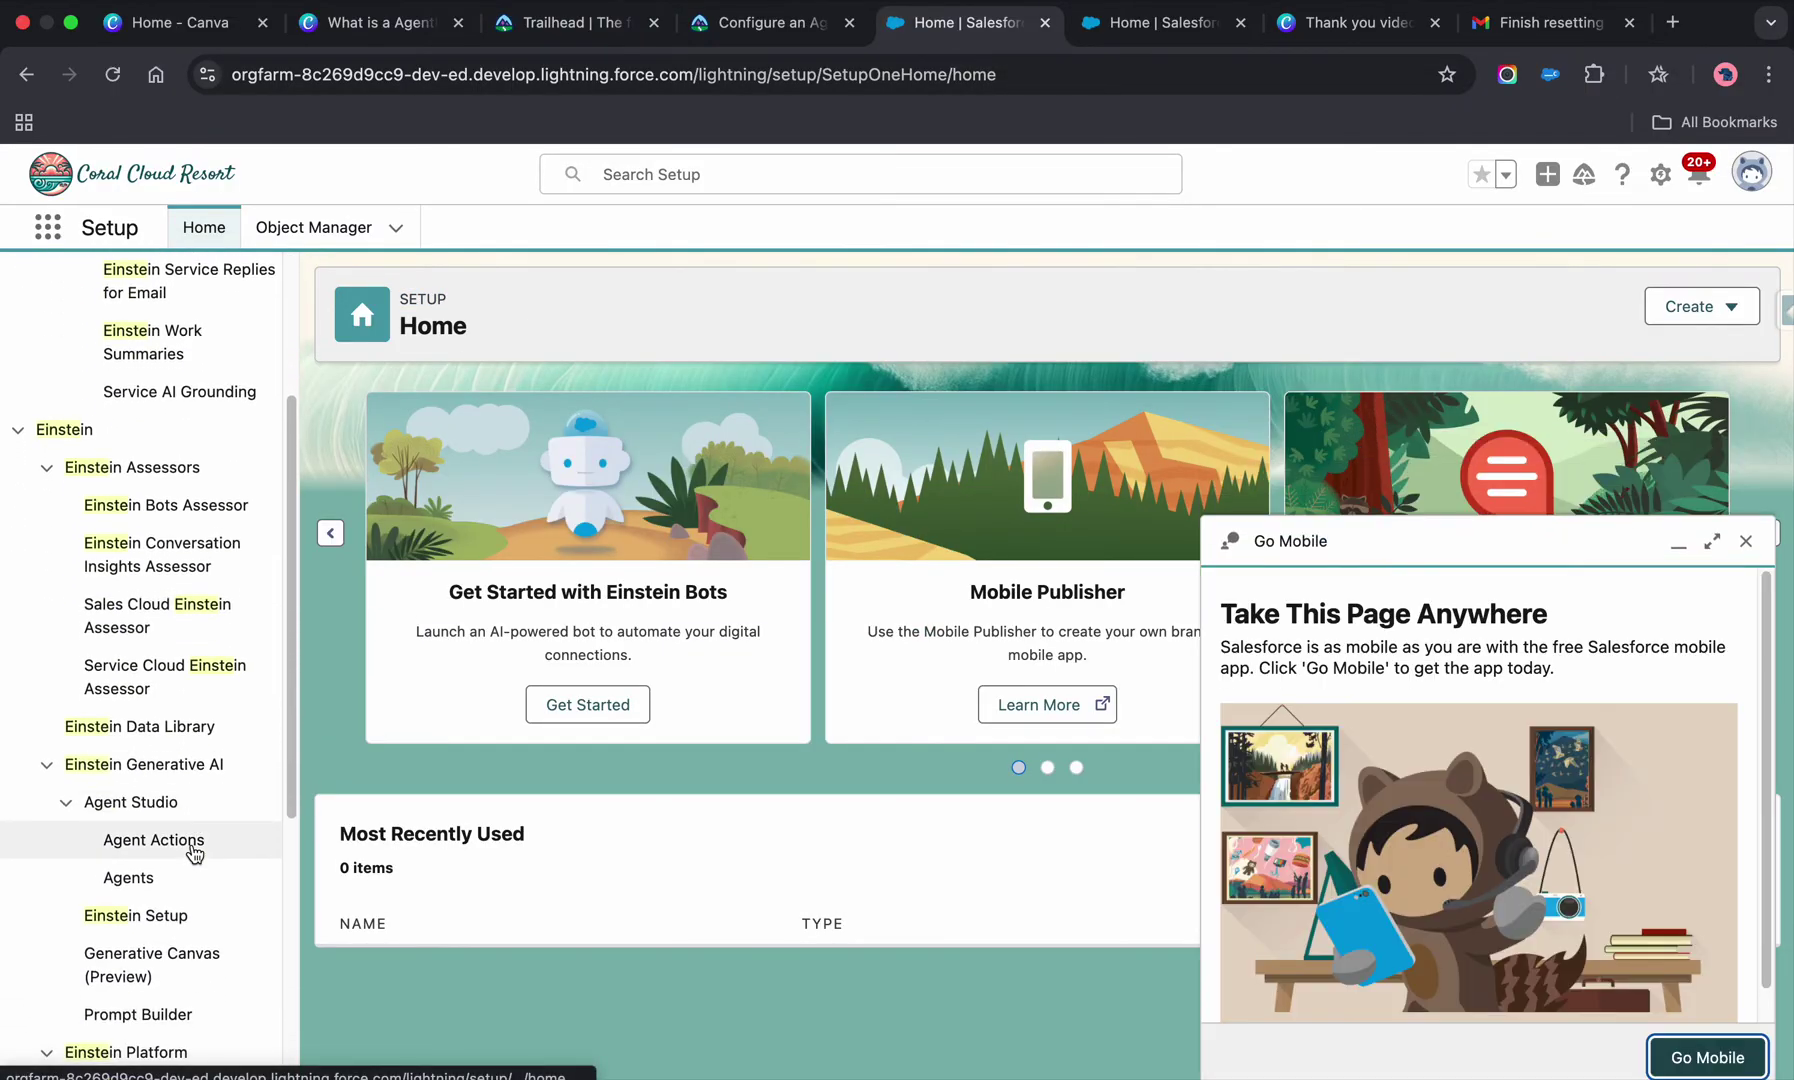
{"action": "scroll", "coordinate": [194, 853], "scroll_direction": "up", "scroll_amount": 3}
{"action": "scroll", "coordinate": [192, 852], "scroll_direction": "down", "scroll_amount": 4}
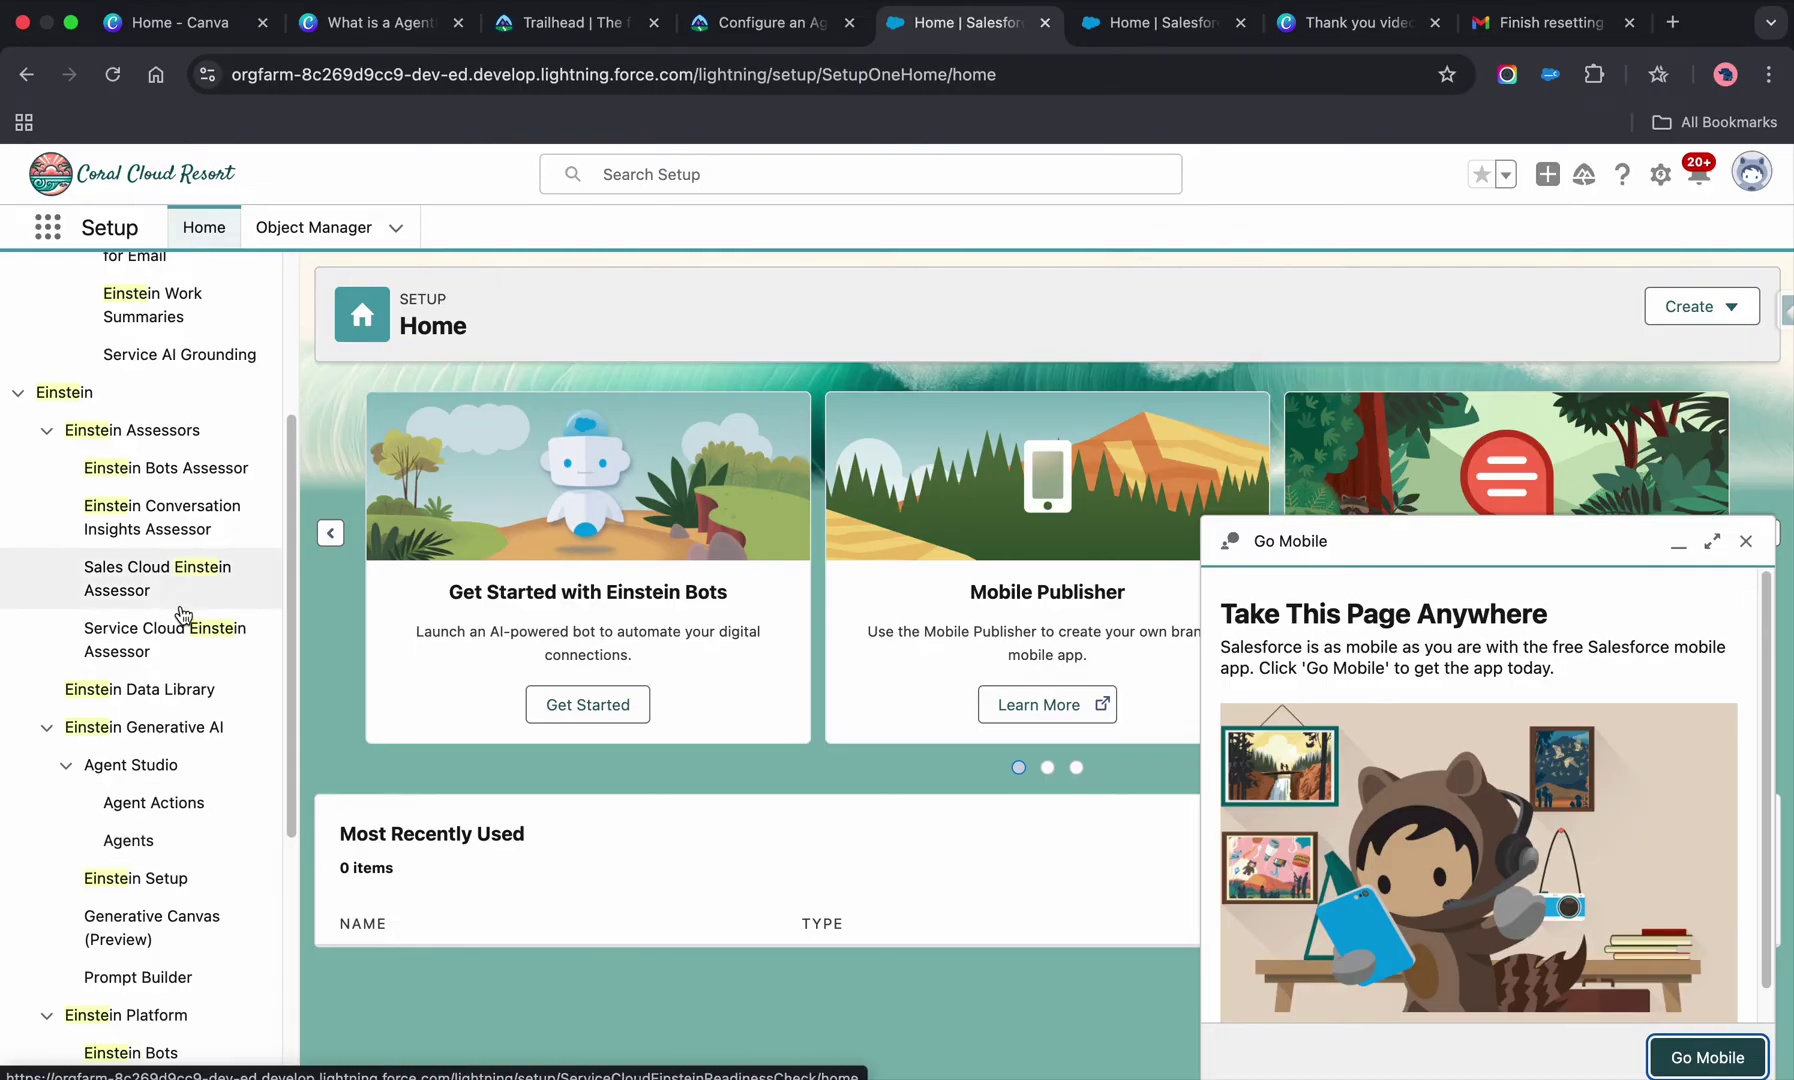
{"action": "scroll", "coordinate": [165, 700], "scroll_direction": "down", "scroll_amount": 8}
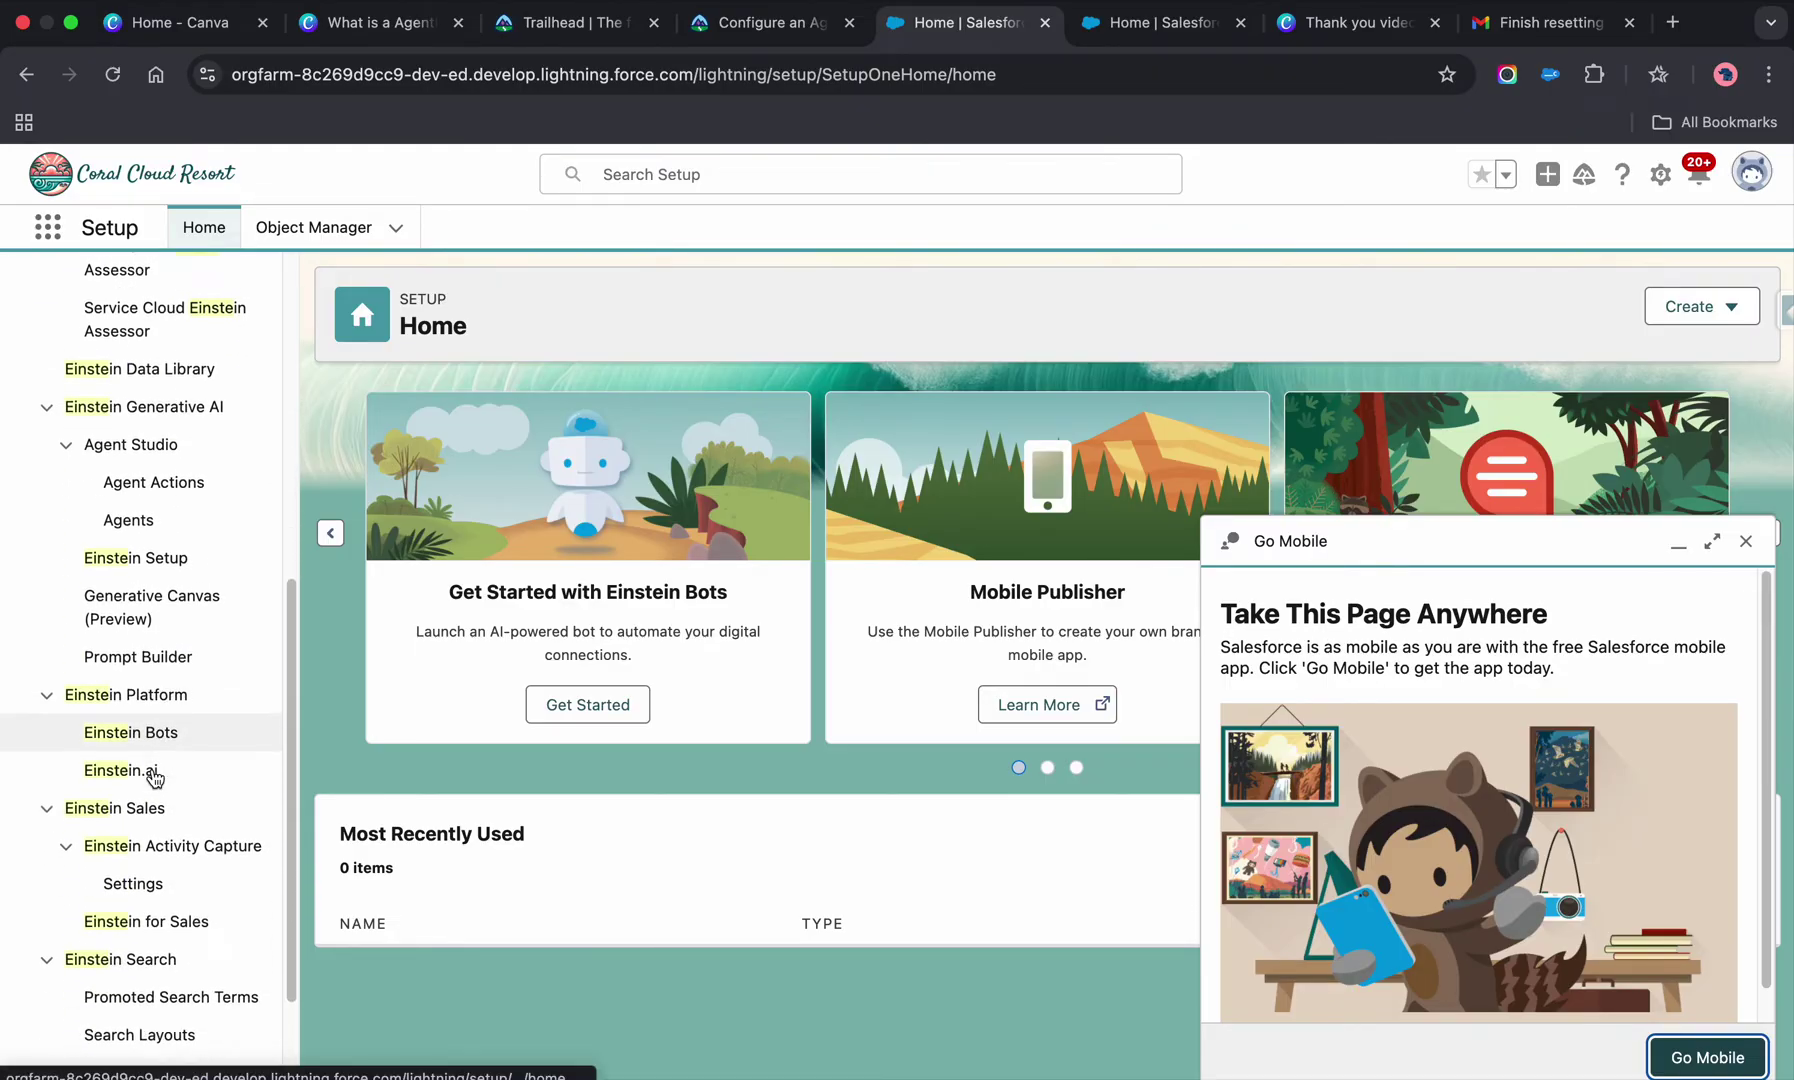
{"action": "scroll", "coordinate": [153, 778], "scroll_direction": "down", "scroll_amount": 2}
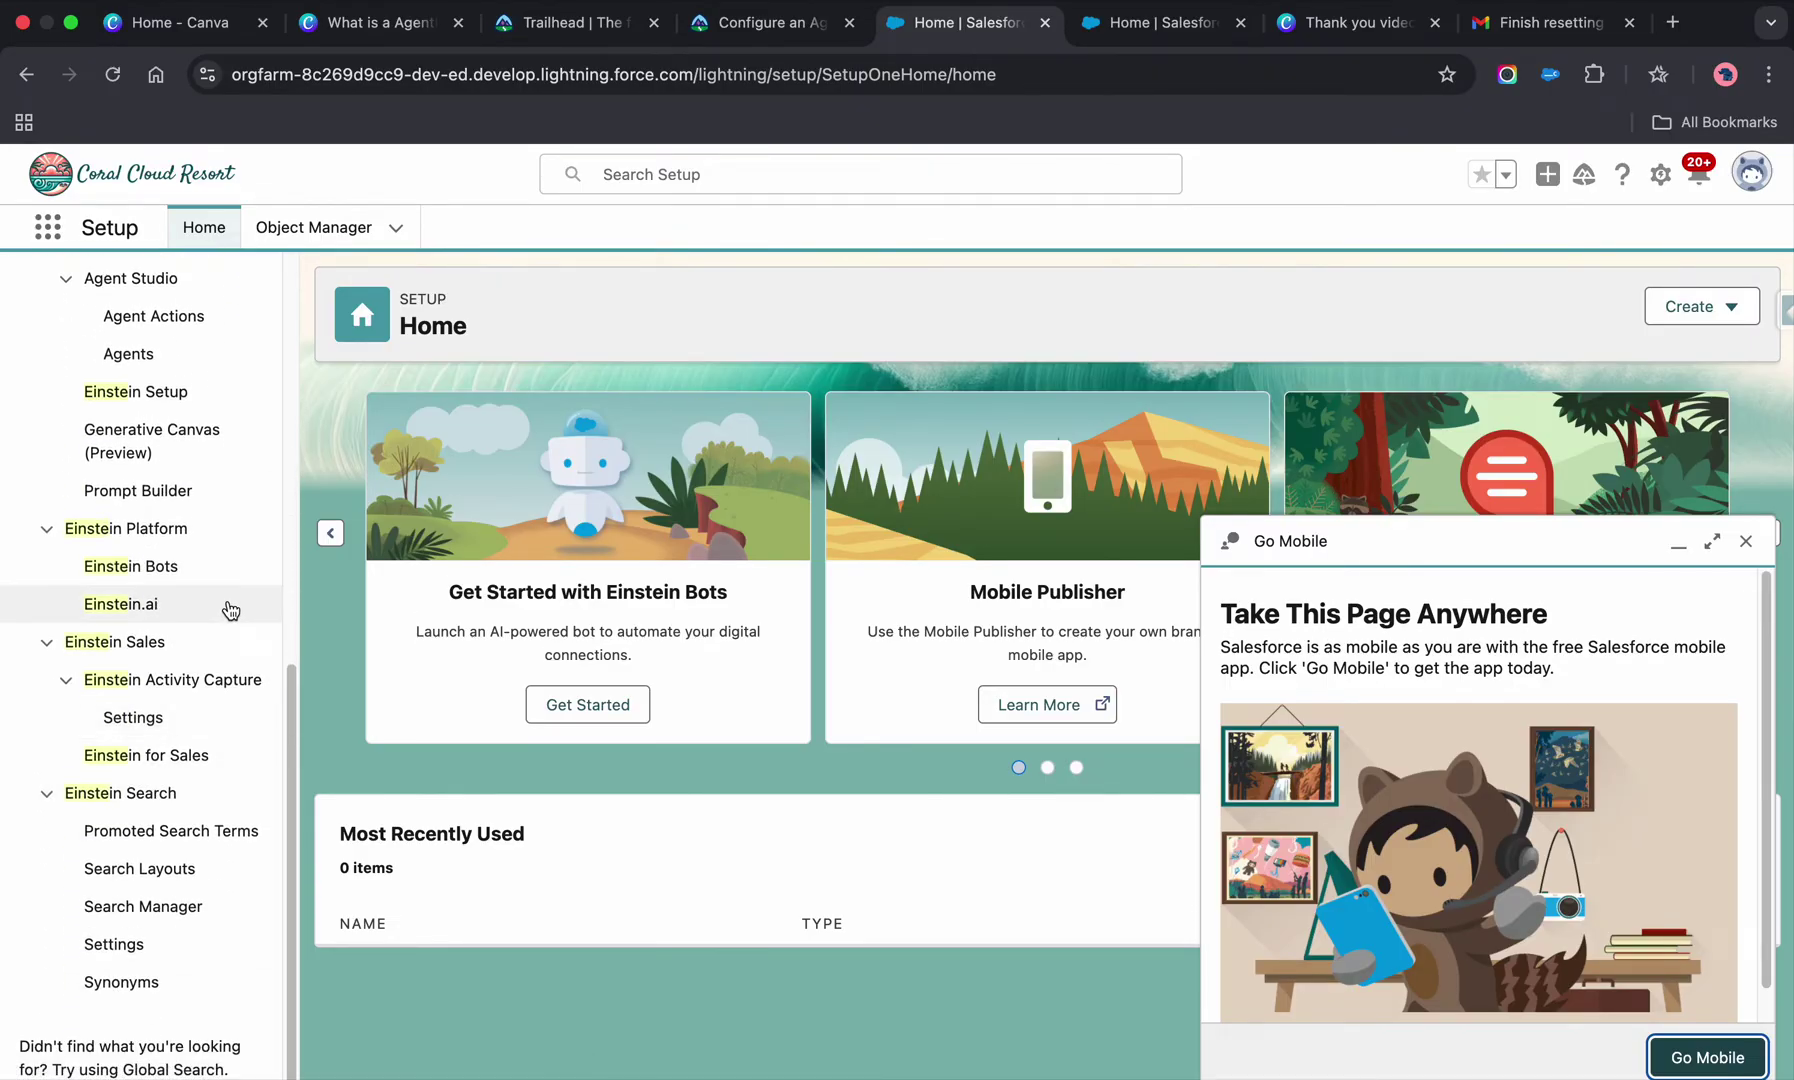
- Recheck the Trailhead instructions and return to the Salesforce Setup tab
{"action": "left_click", "coordinate": [728, 28]}
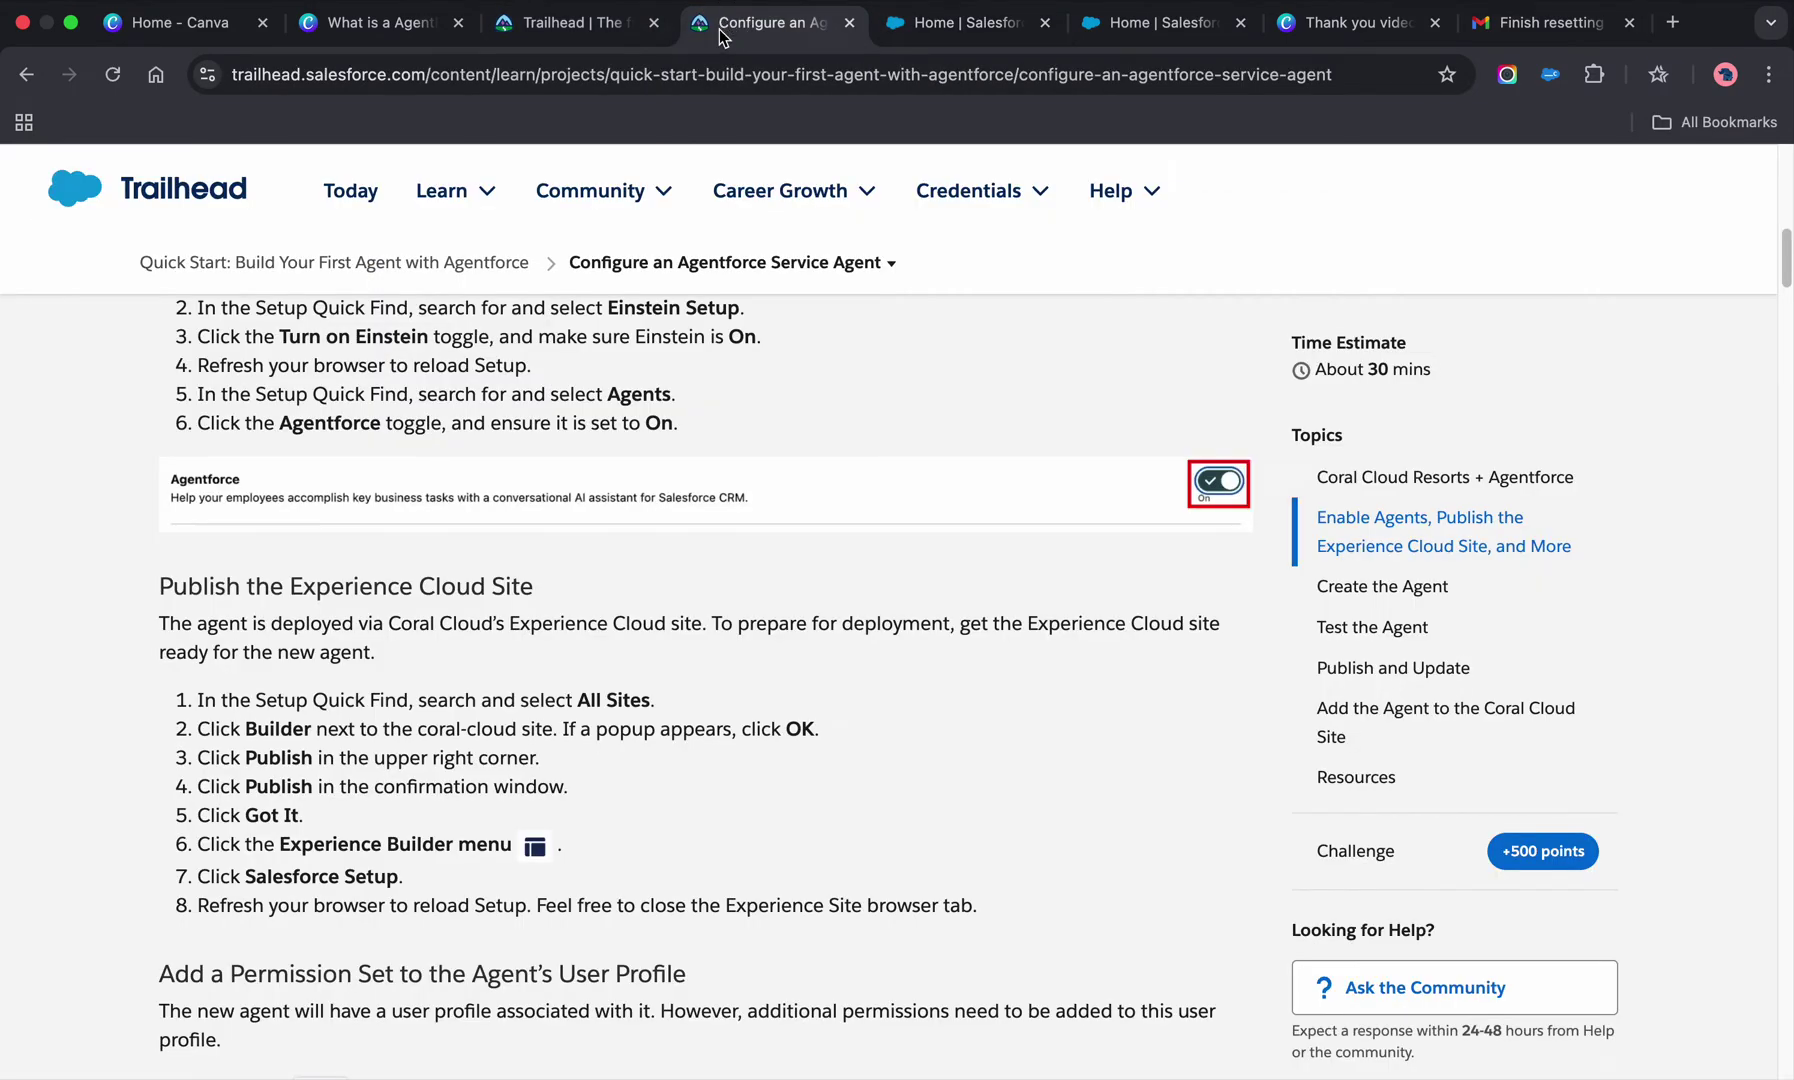
{"action": "scroll", "coordinate": [914, 683], "scroll_direction": "up", "scroll_amount": 5}
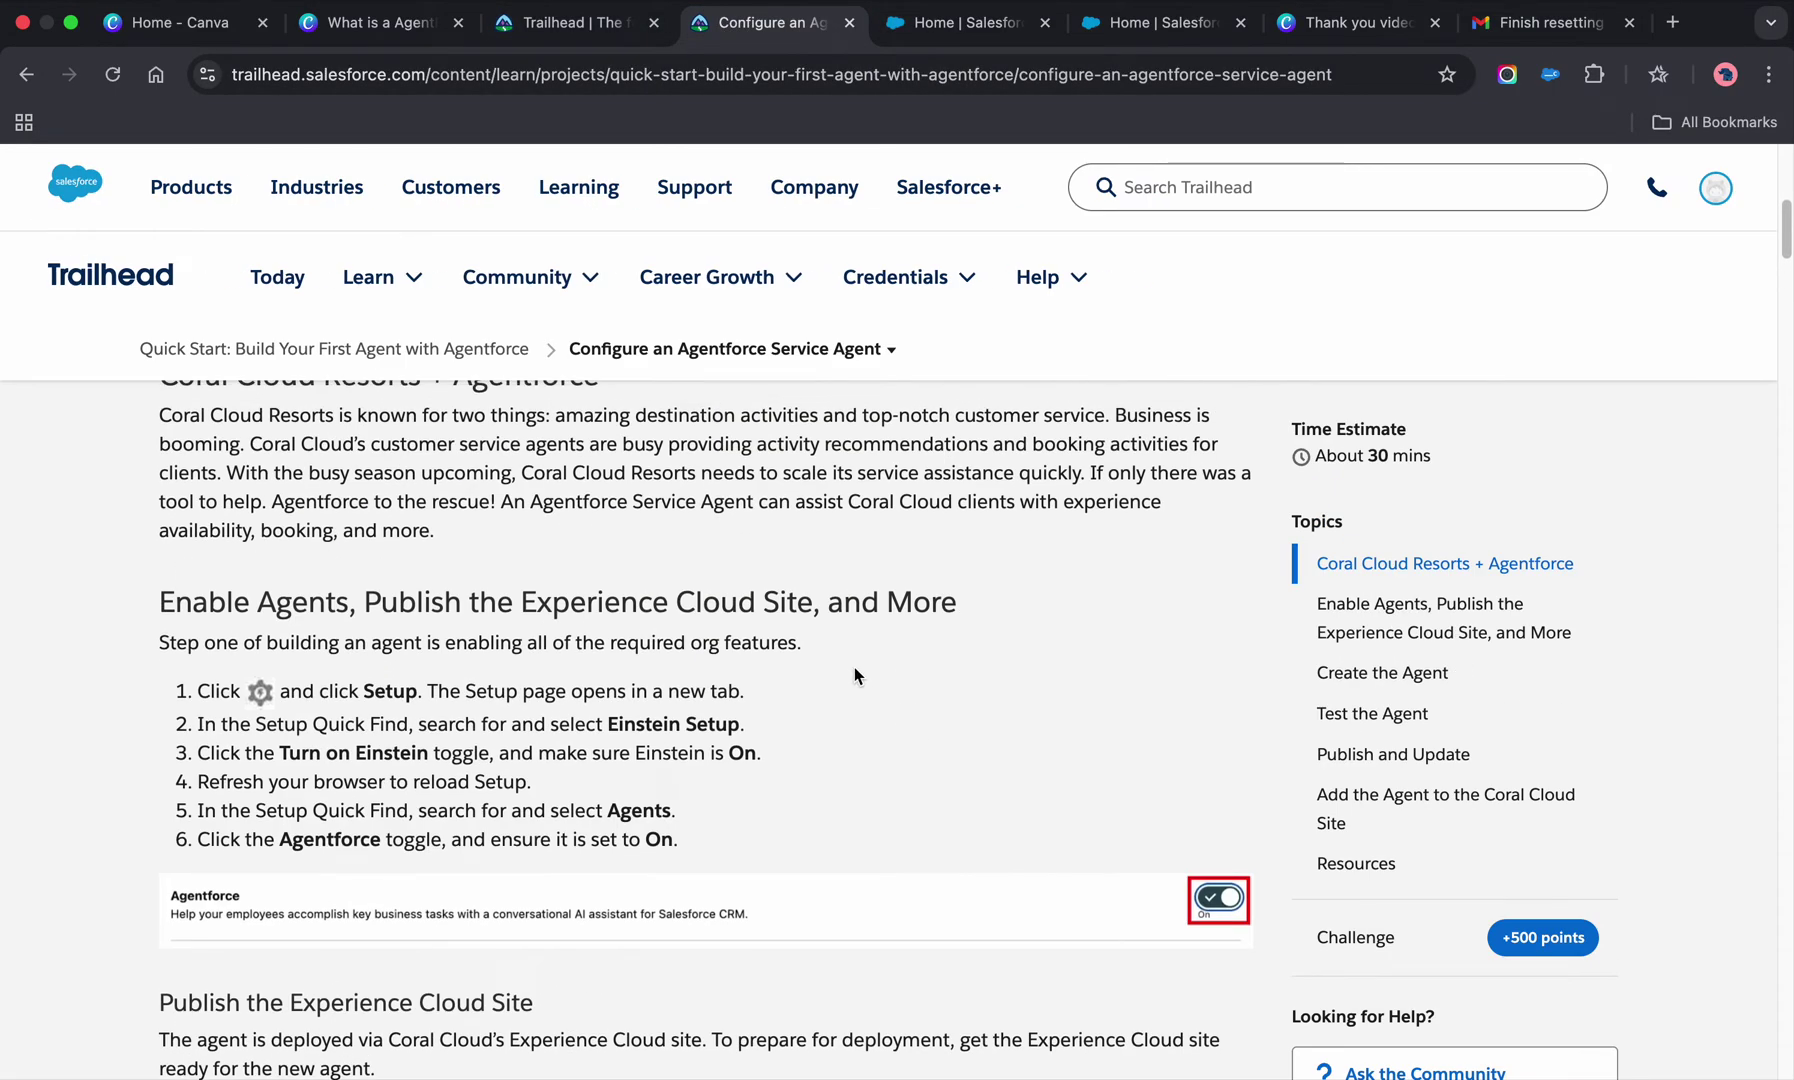
{"action": "left_click", "coordinate": [960, 28]}
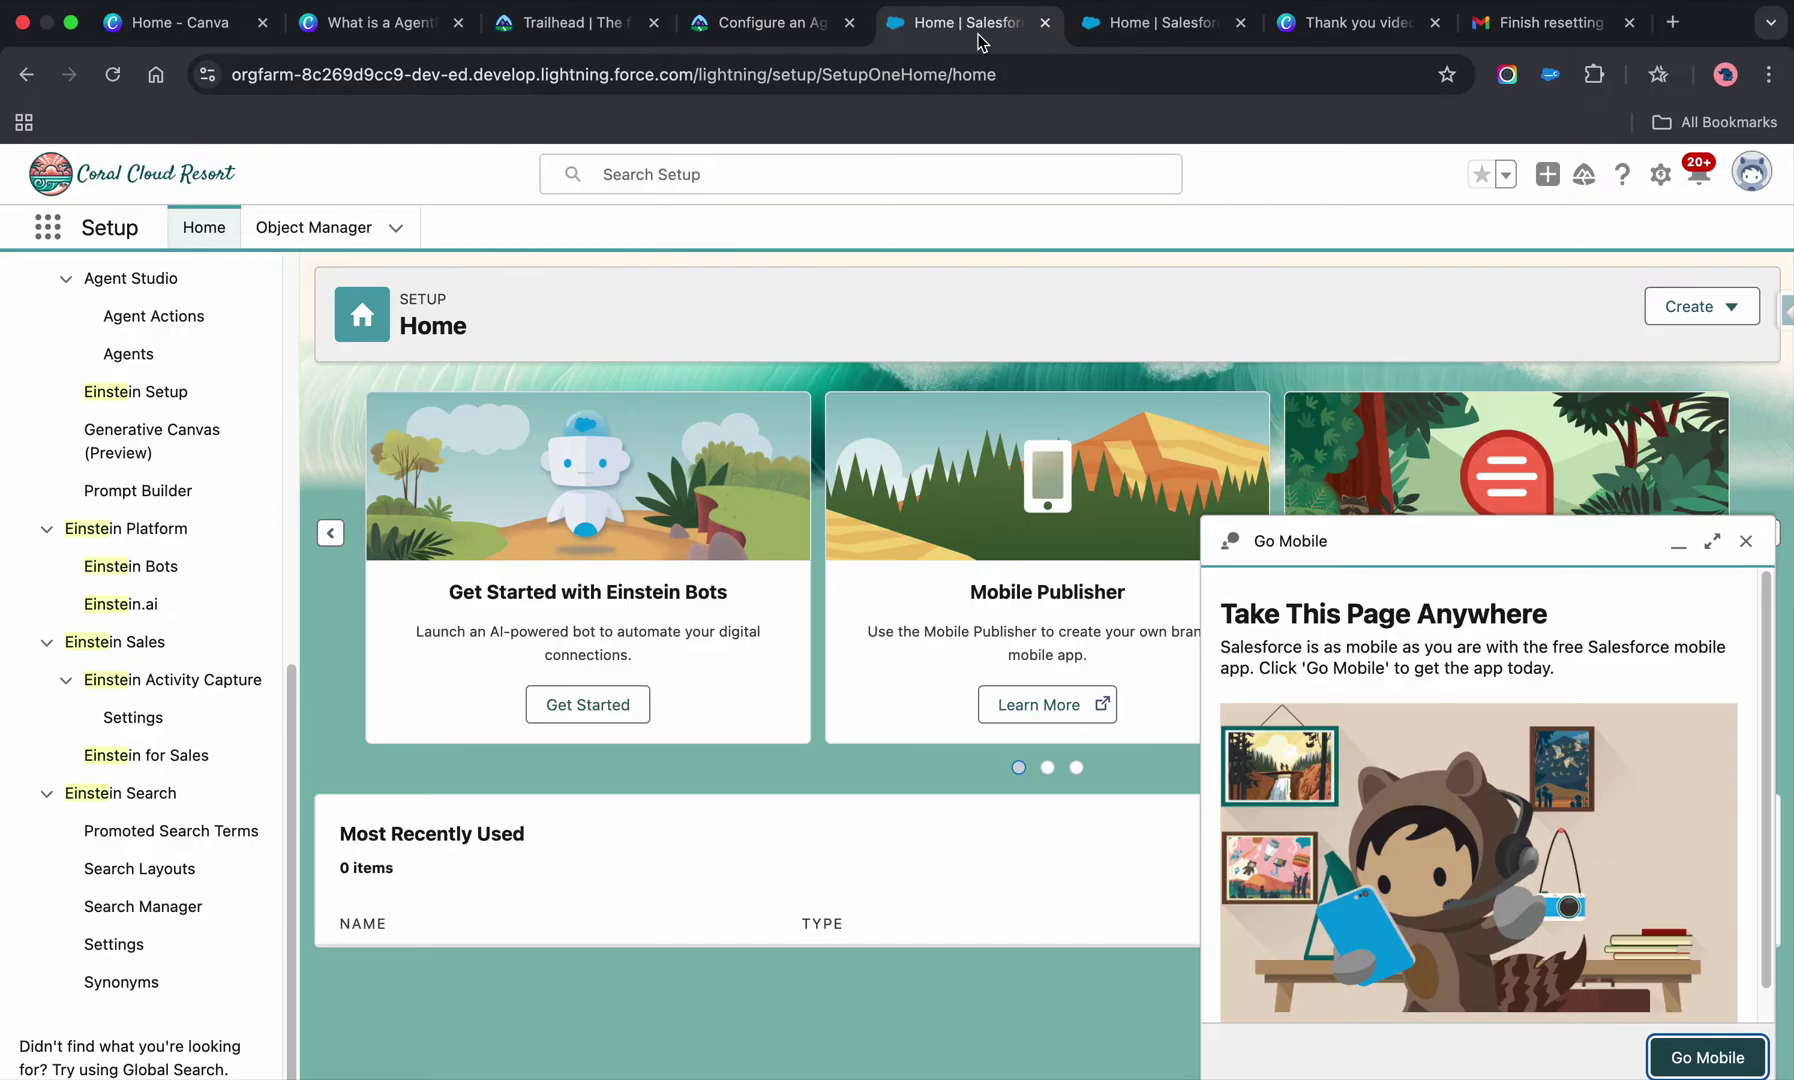
{"action": "scroll", "coordinate": [150, 415], "scroll_direction": "up", "scroll_amount": 8}
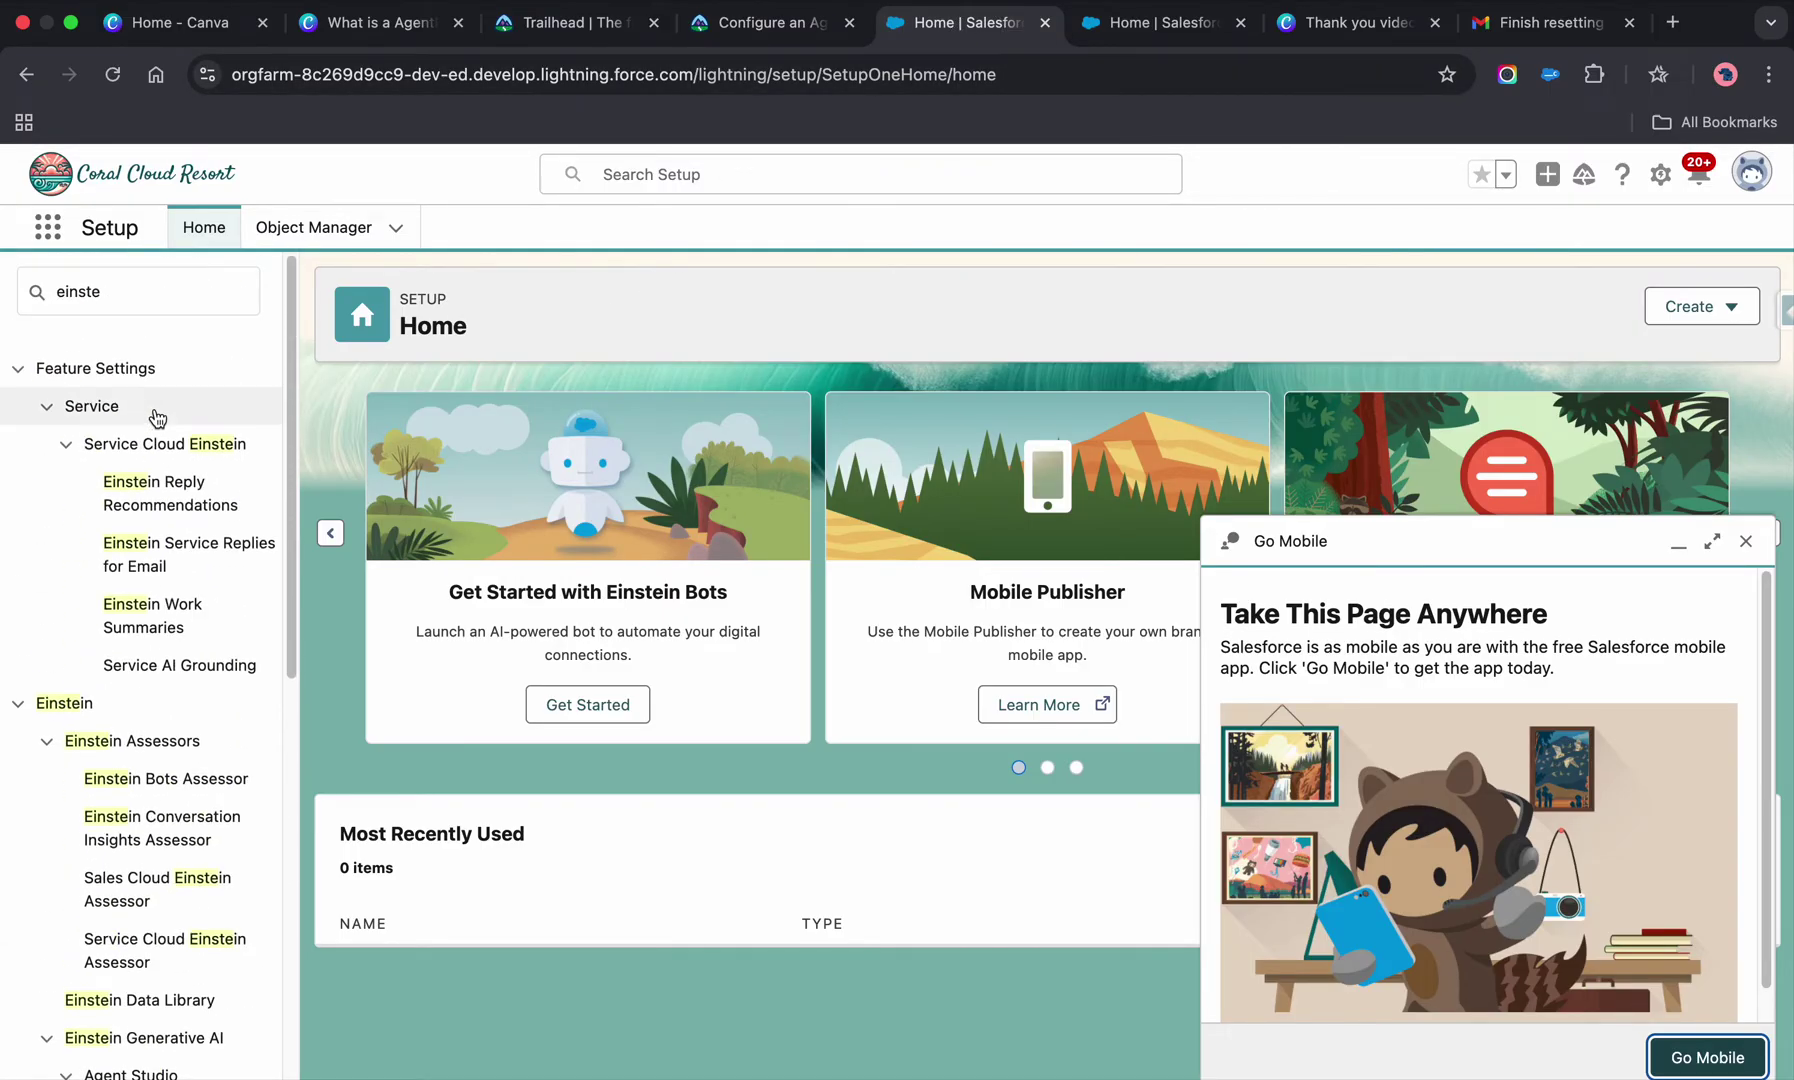
{"action": "scroll", "coordinate": [152, 420], "scroll_direction": "down", "scroll_amount": 4}
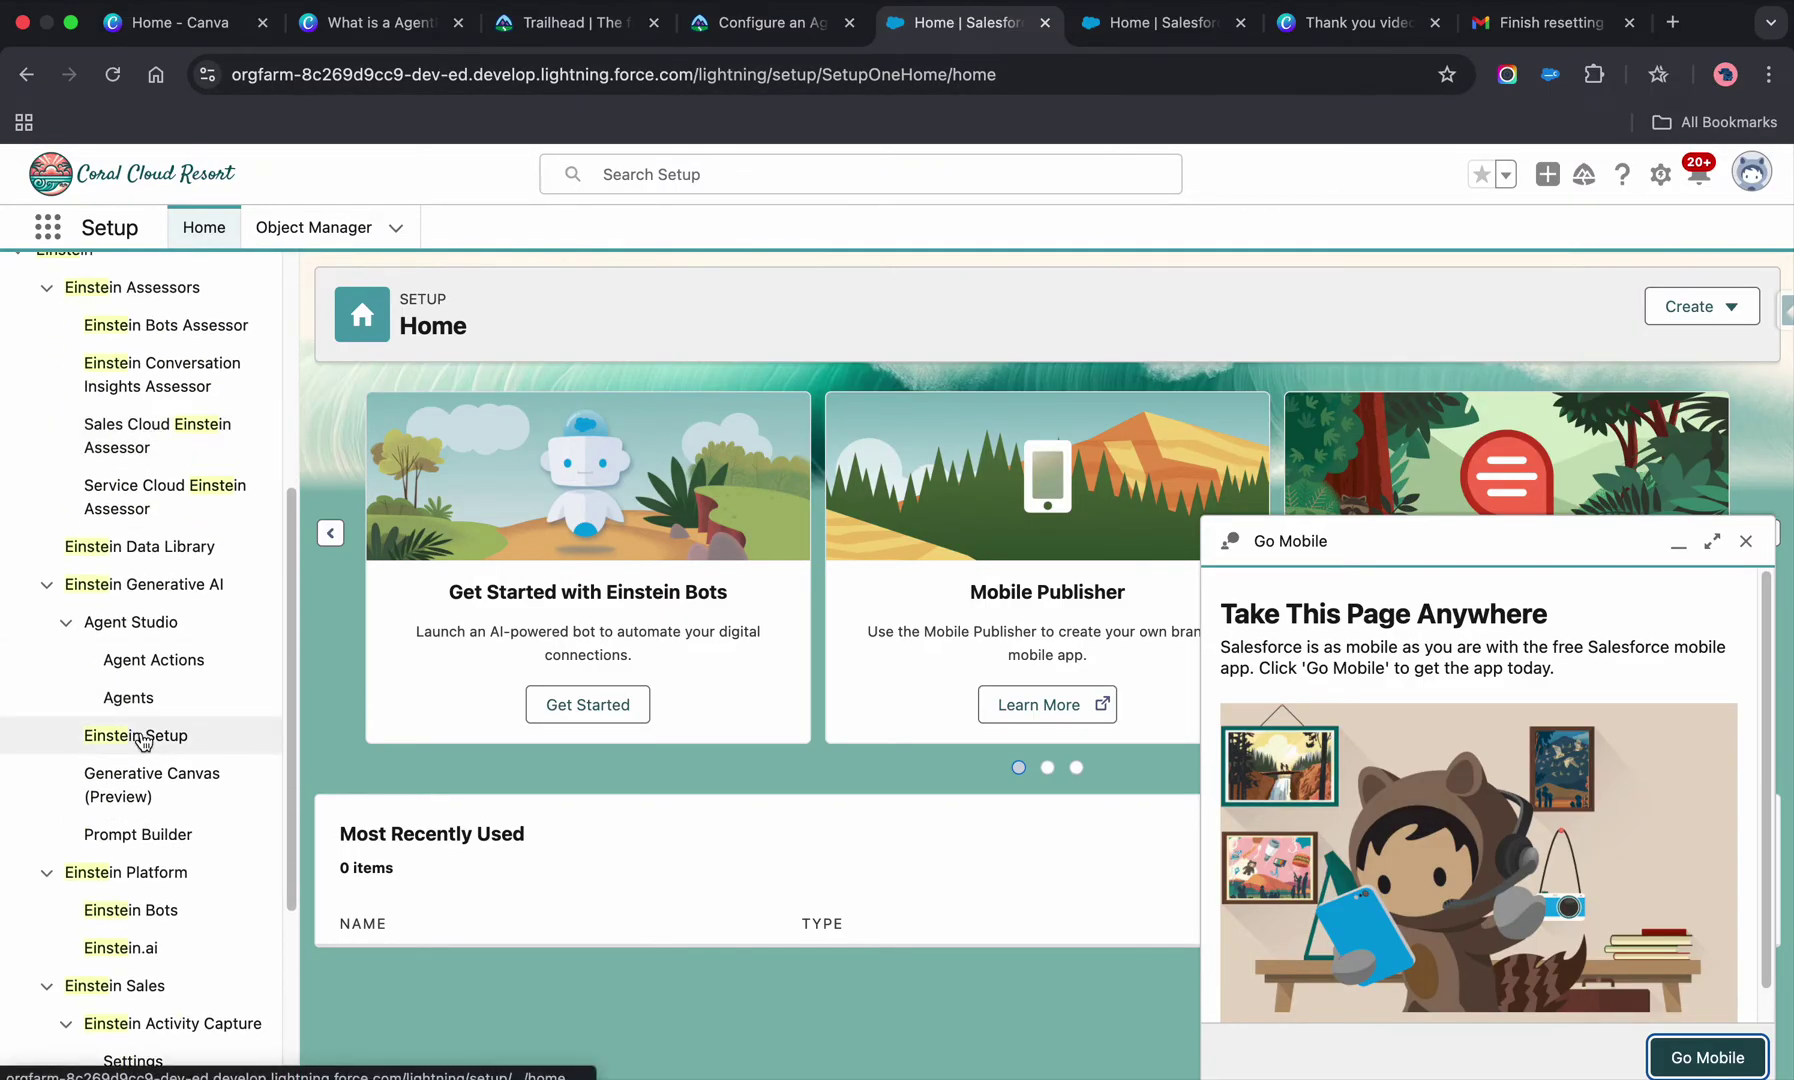
- Open Einstein Setup, close the Go Mobile panel, and switch Turn on Einstein to On
{"action": "left_click", "coordinate": [140, 736]}
{"action": "left_click", "coordinate": [1746, 541]}
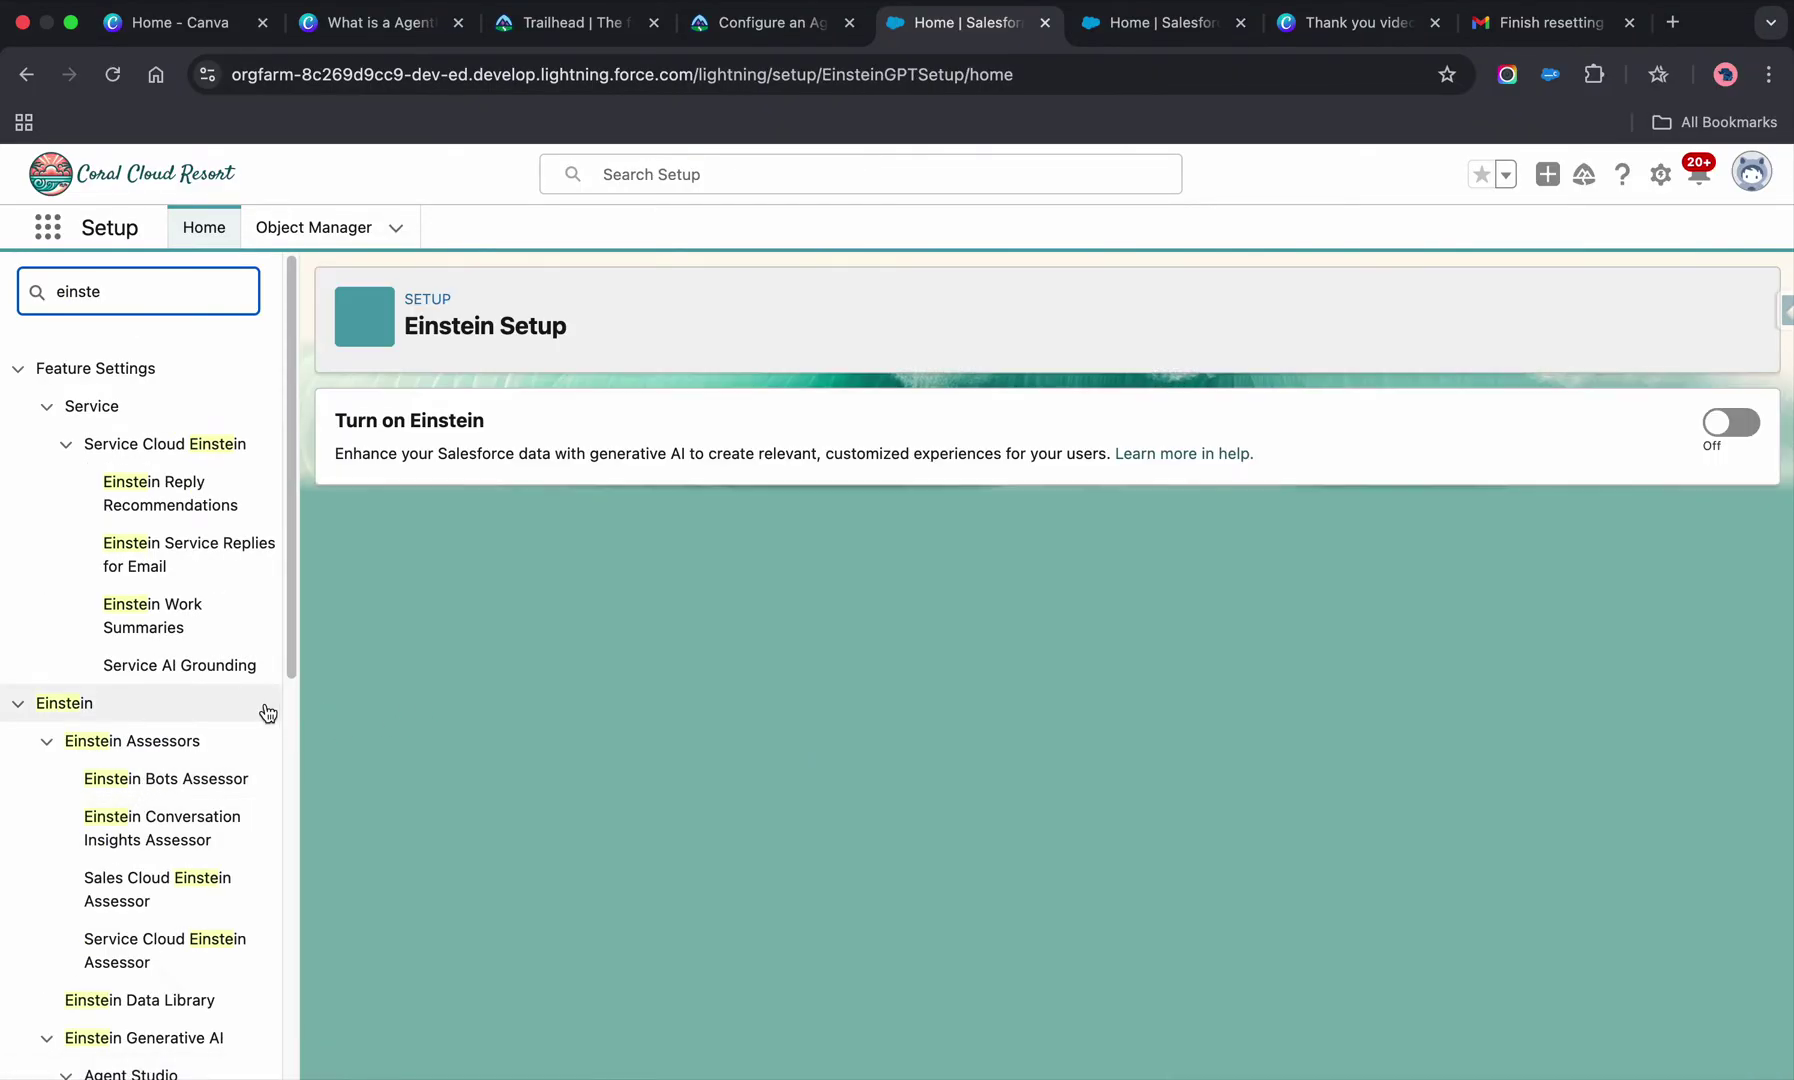
{"action": "left_click", "coordinate": [1723, 422]}
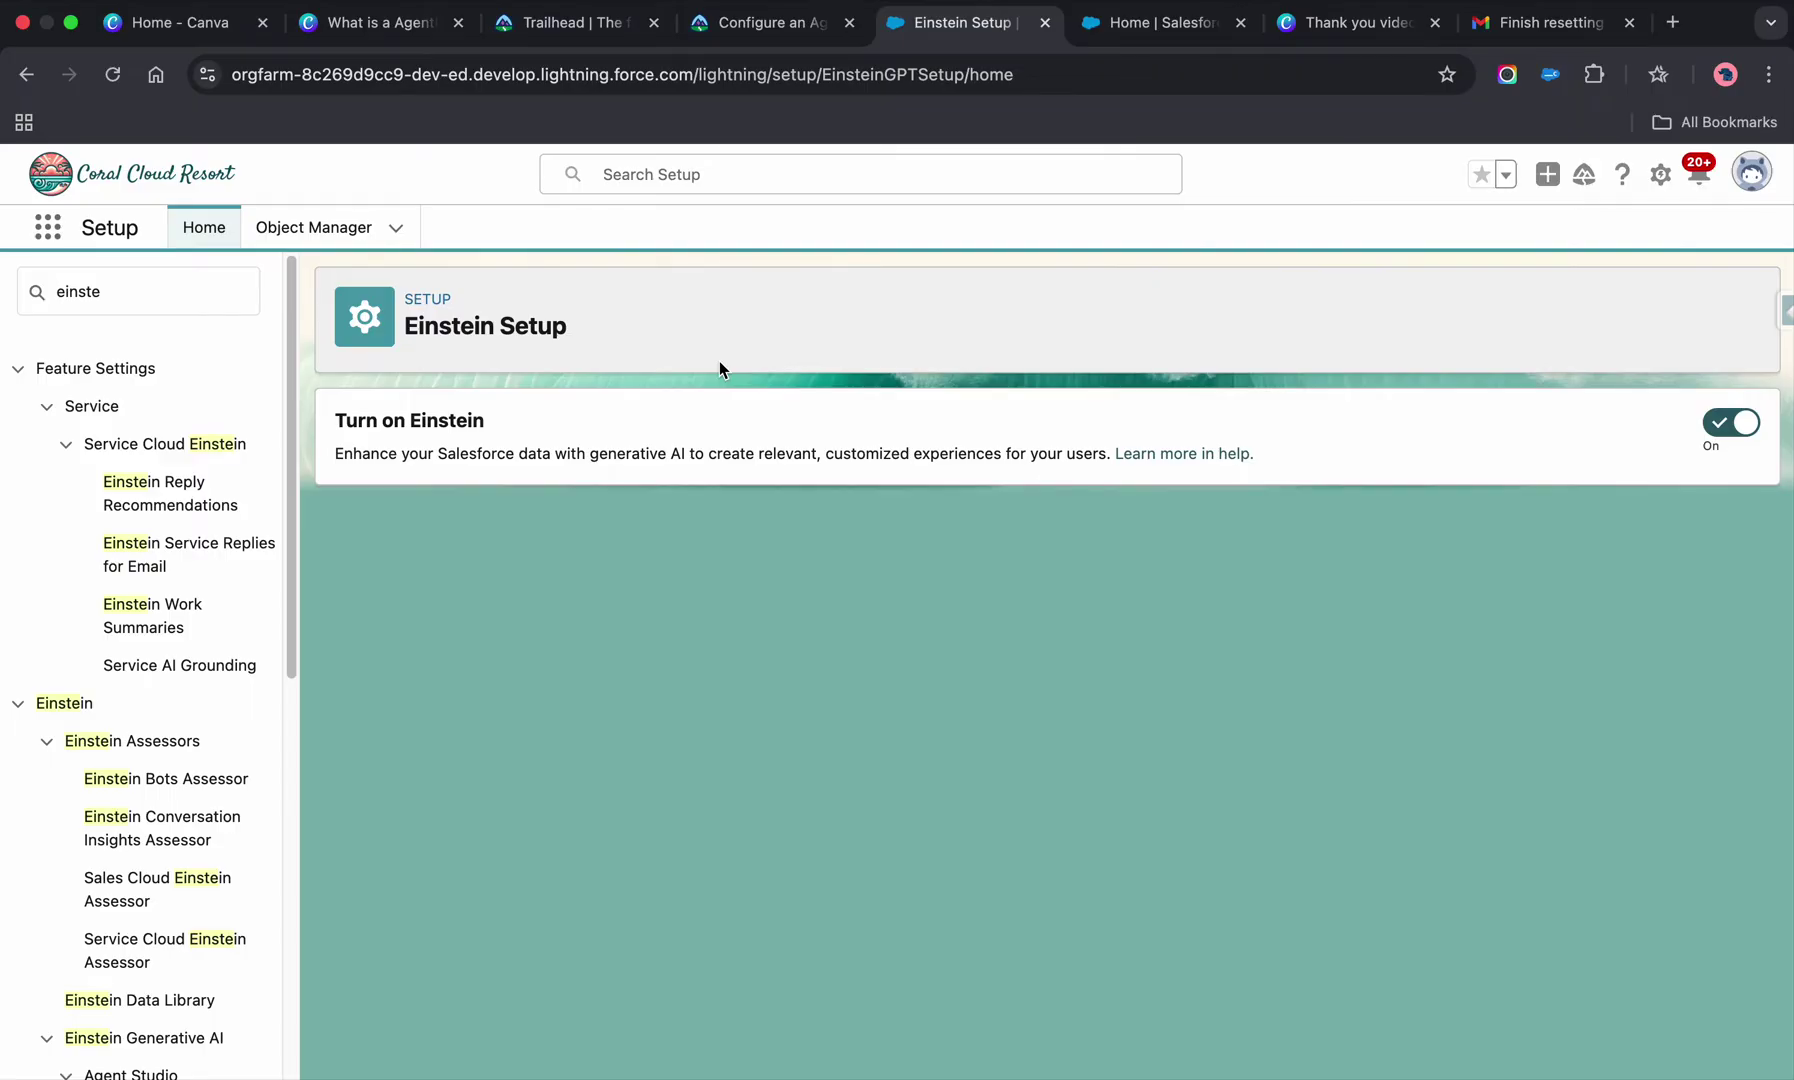
- Read the permission-set steps in Trailhead, then return to the Einstein Setup page
{"action": "left_click", "coordinate": [808, 28]}
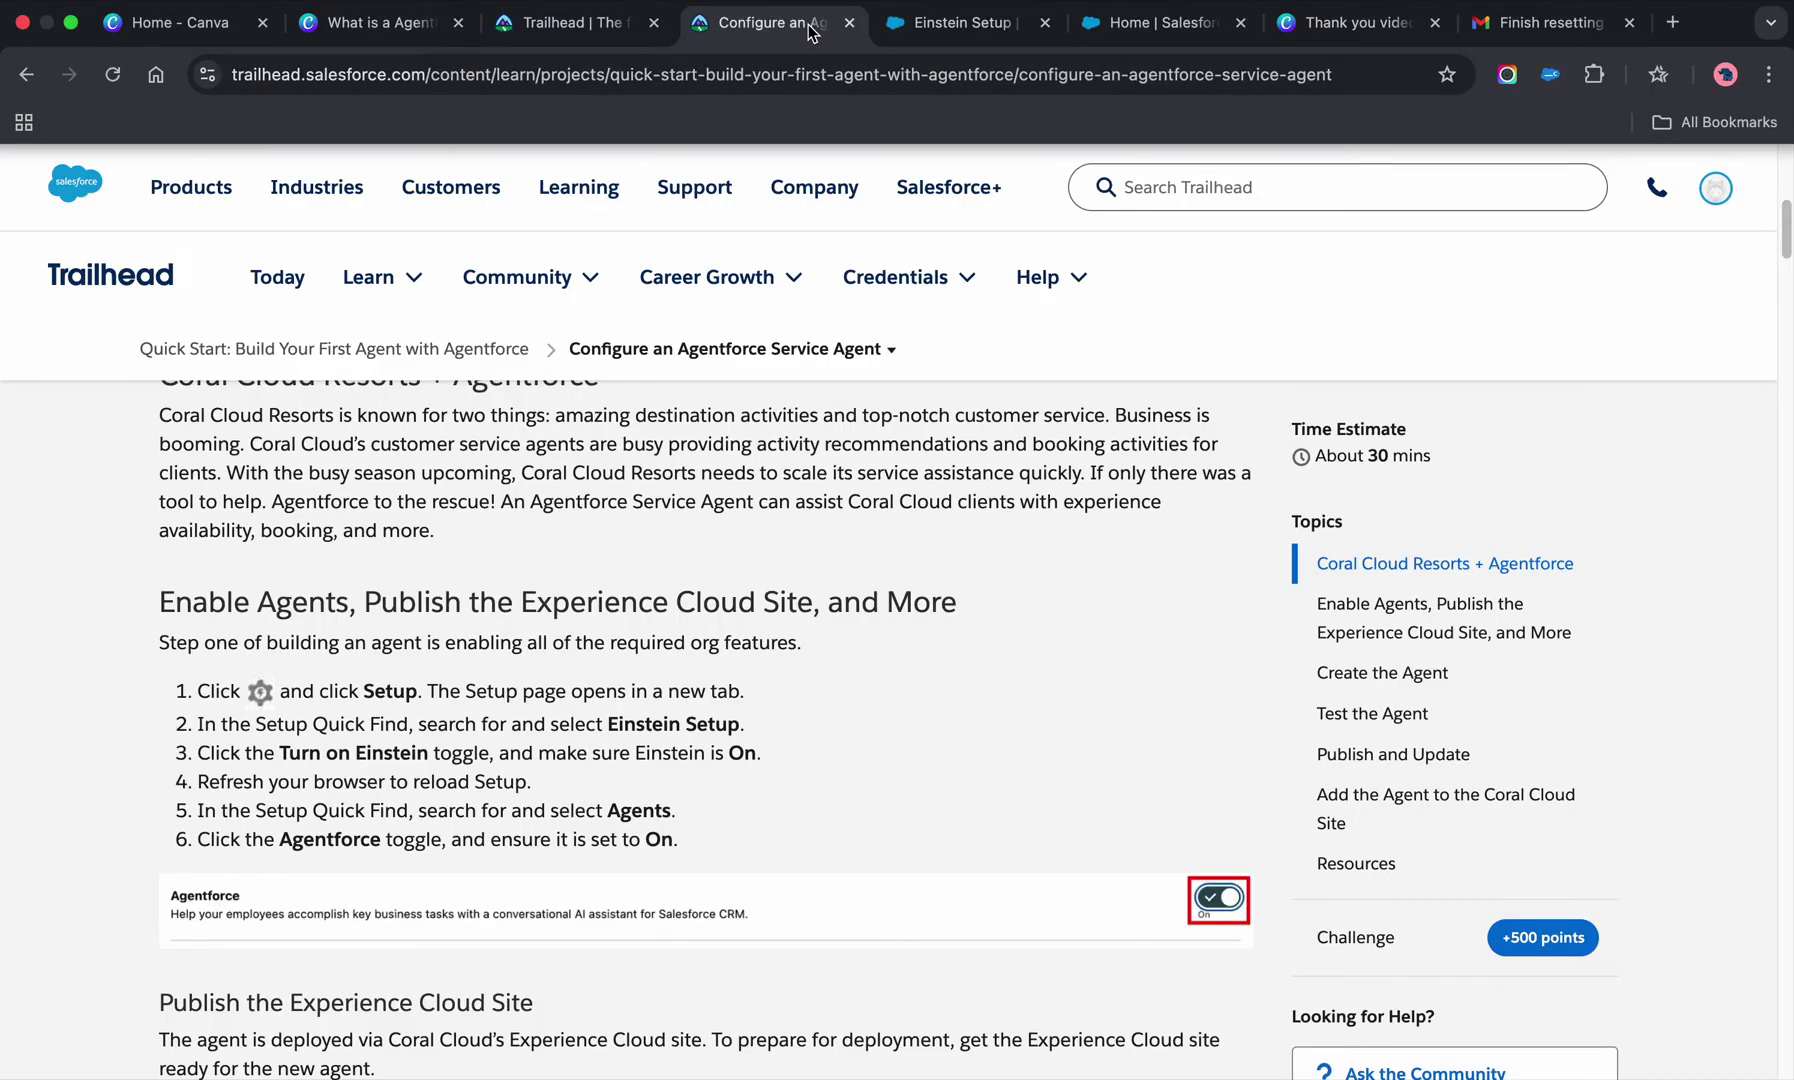
{"action": "scroll", "coordinate": [800, 700], "scroll_direction": "down", "scroll_amount": 4}
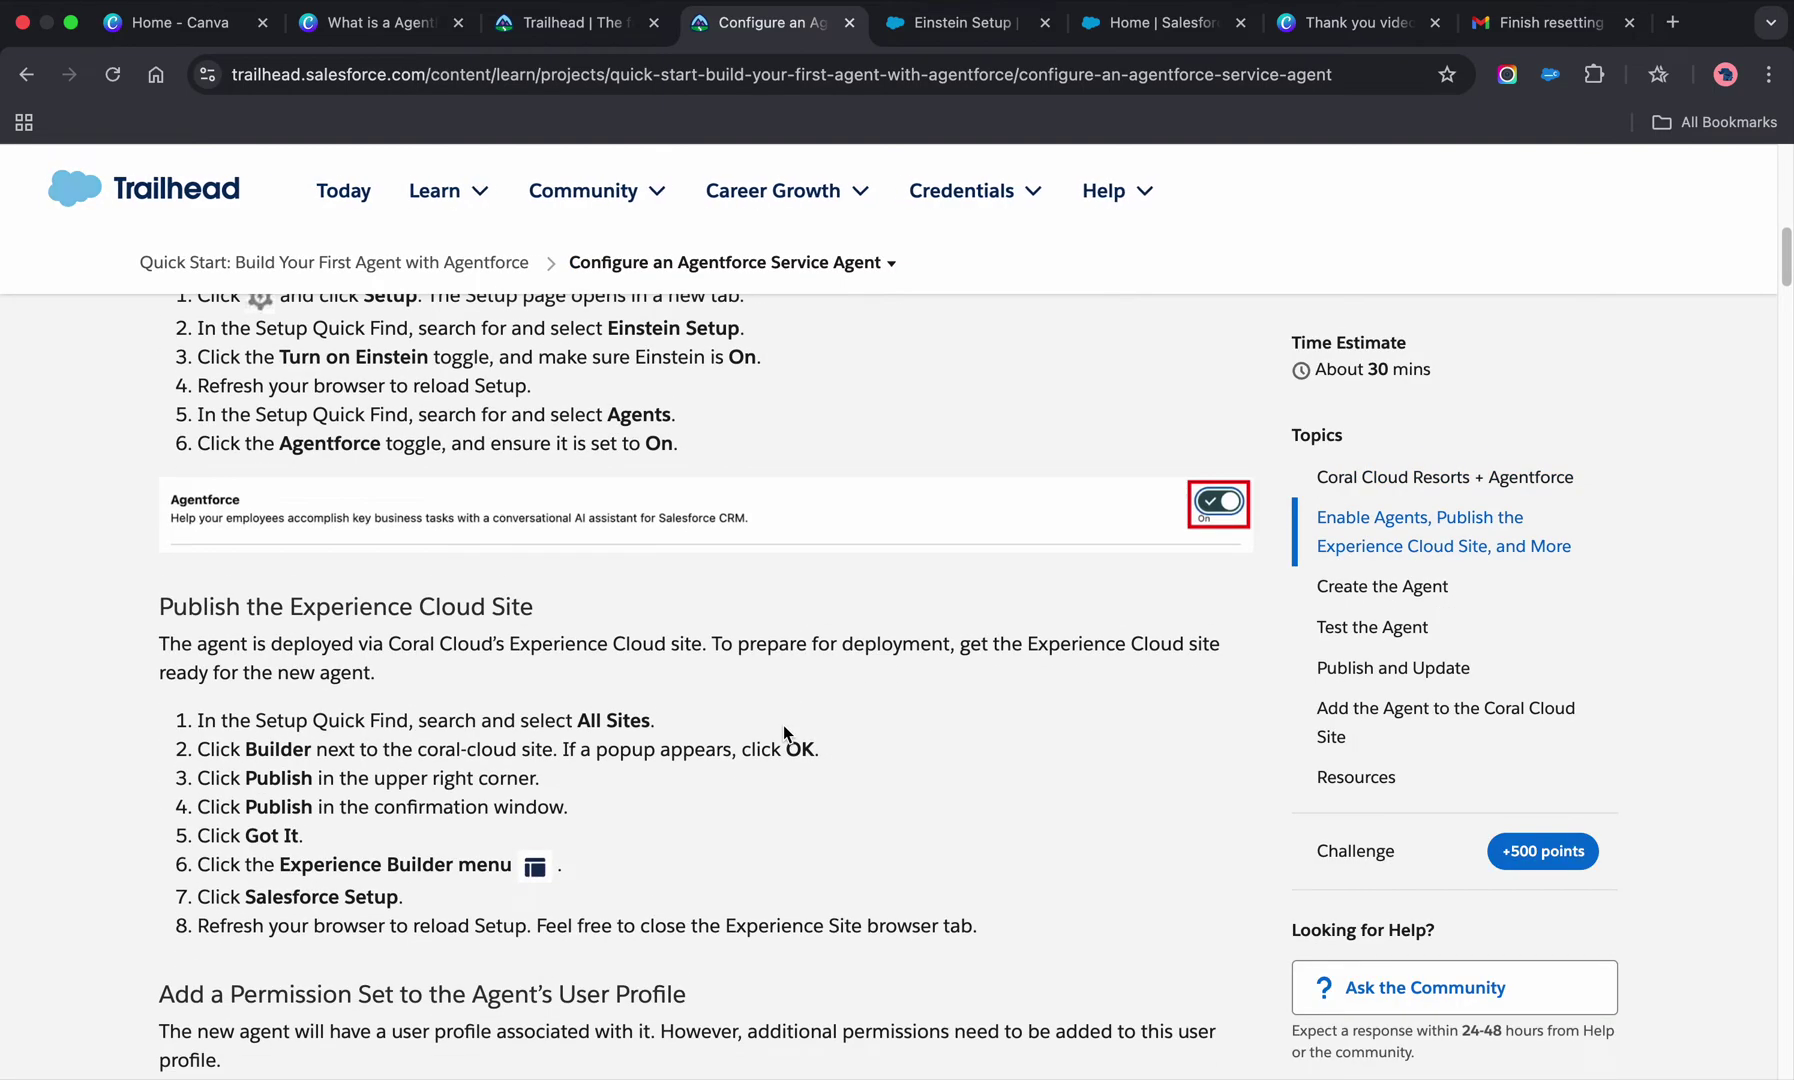
{"action": "scroll", "coordinate": [784, 732], "scroll_direction": "down", "scroll_amount": 6}
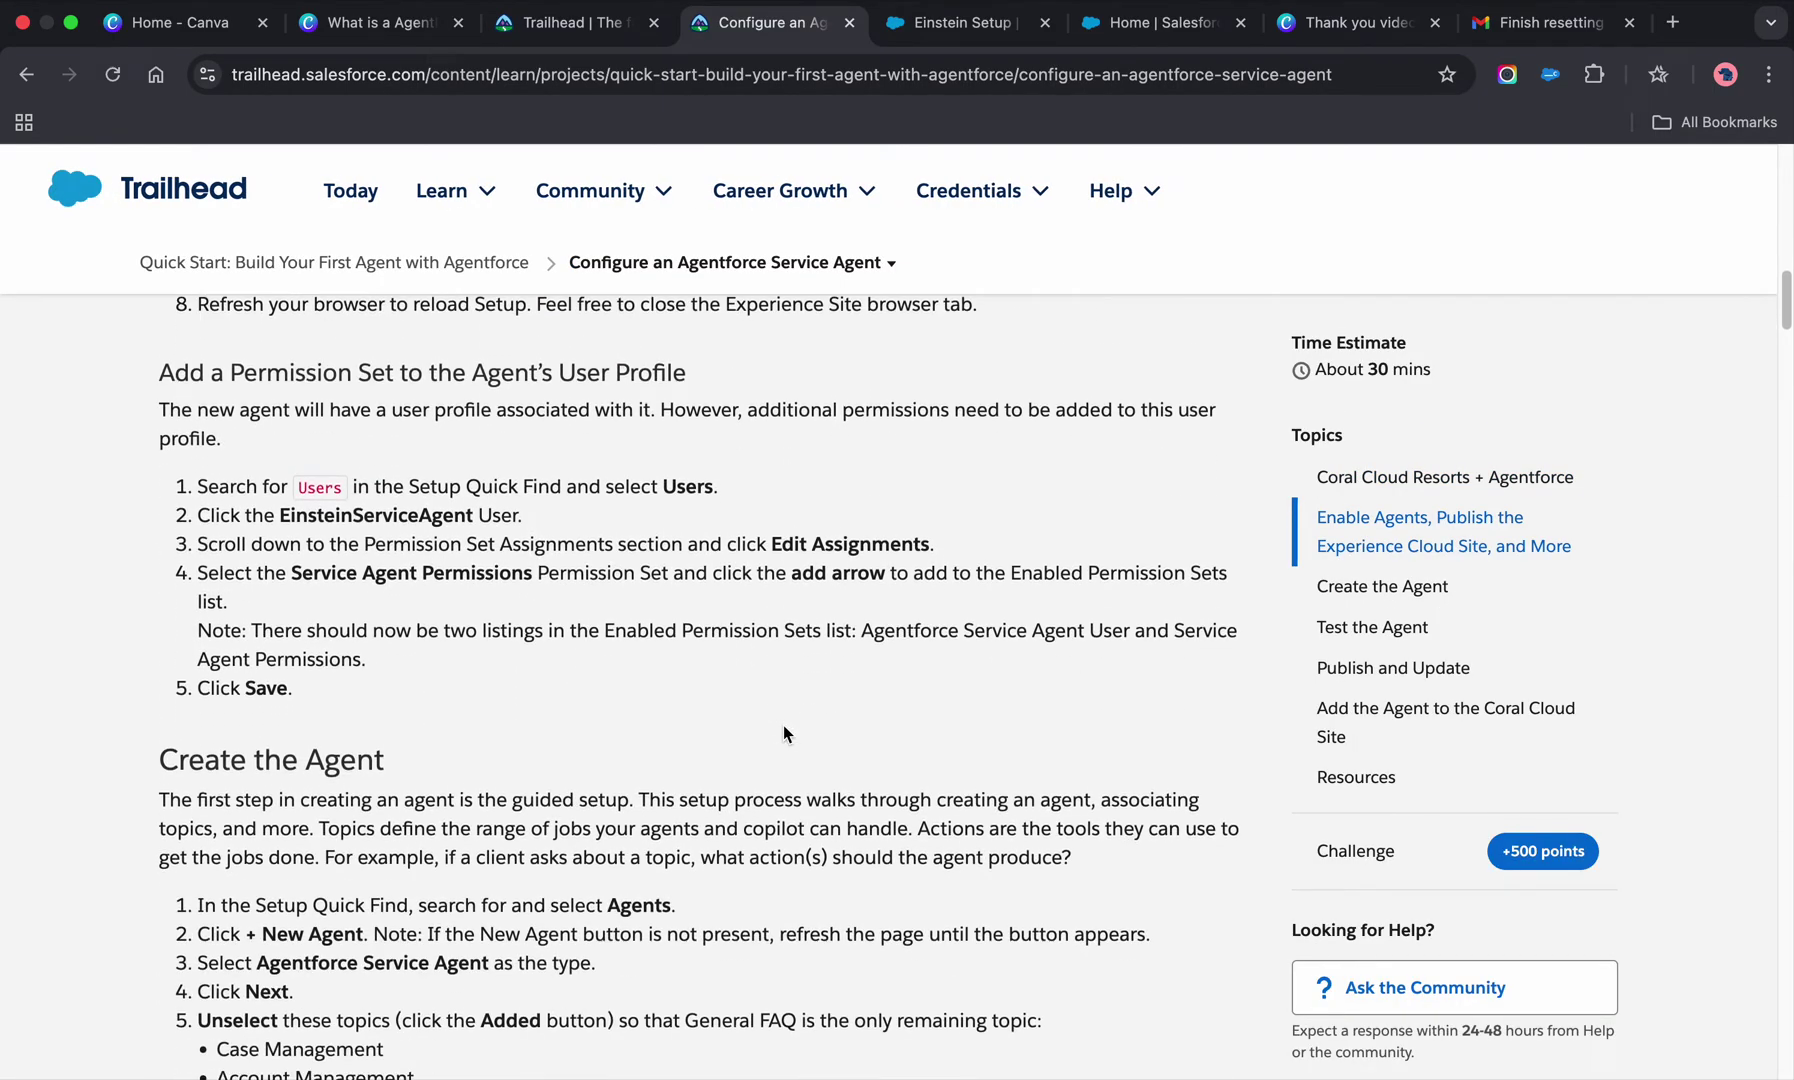
{"action": "scroll", "coordinate": [784, 733], "scroll_direction": "down", "scroll_amount": 2}
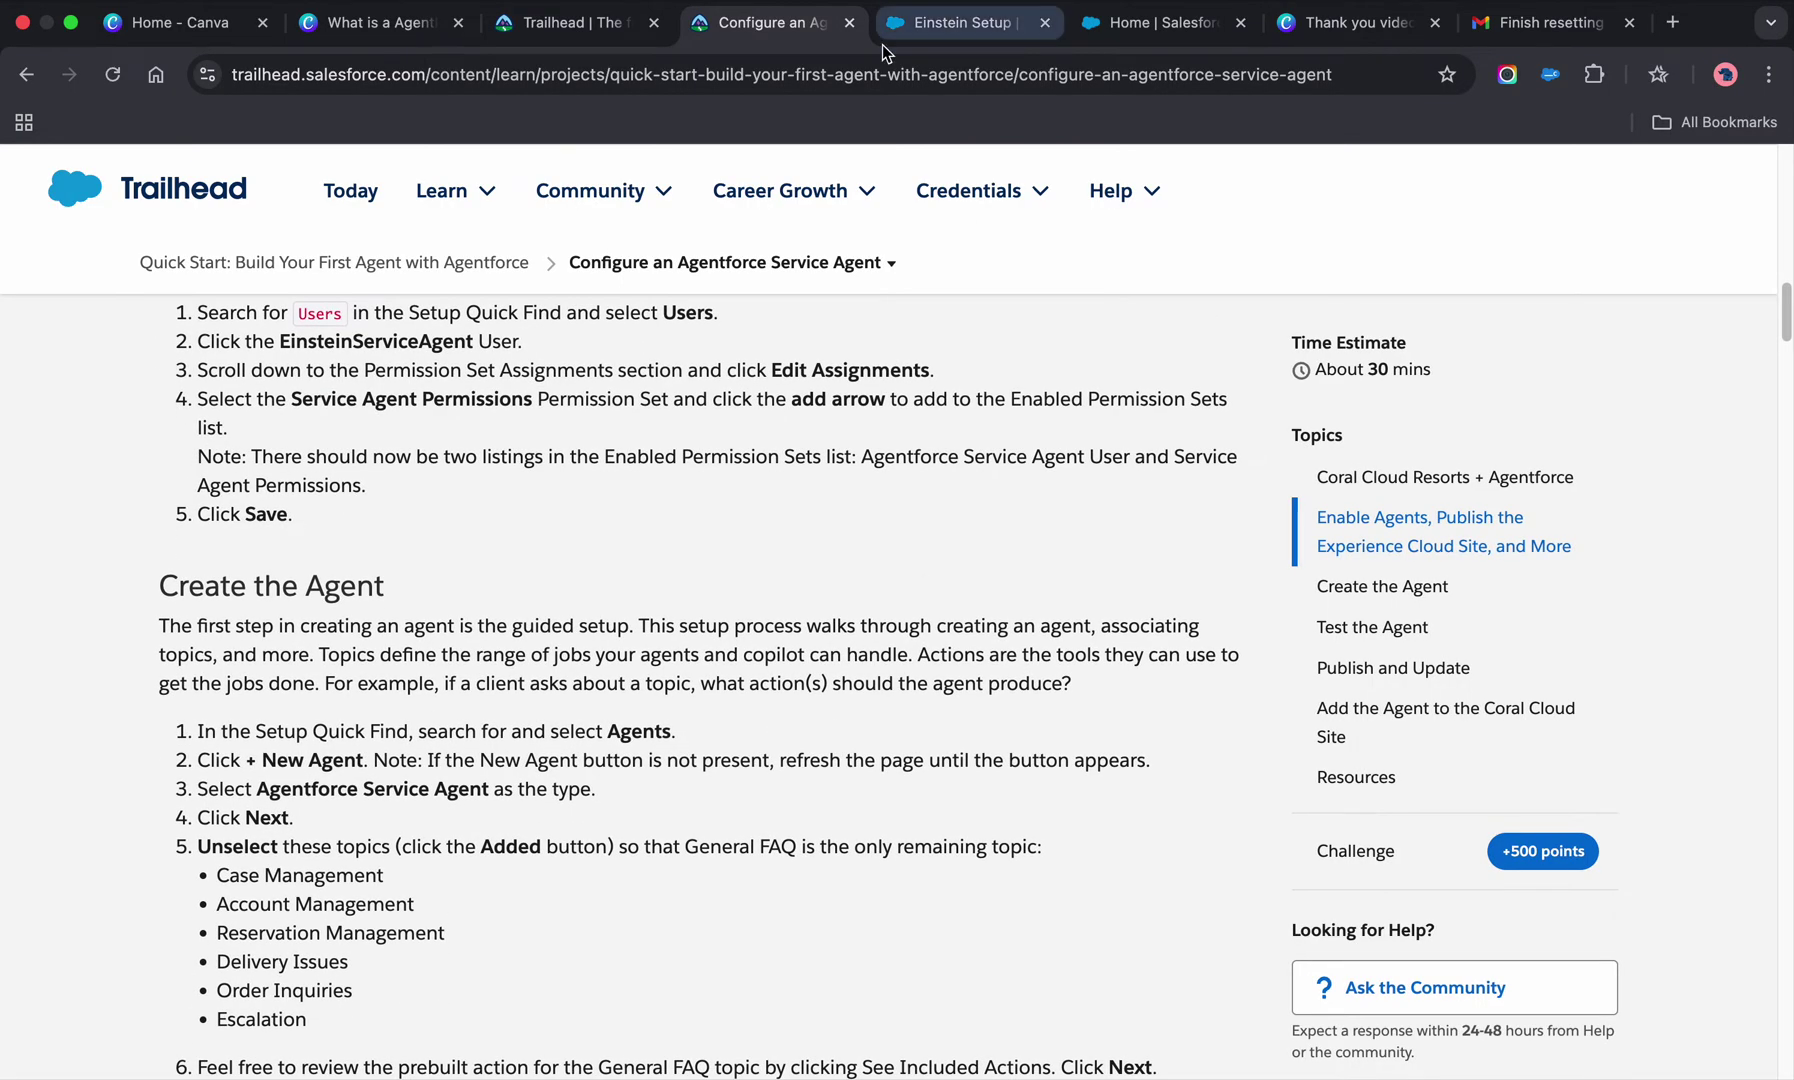
{"action": "left_click", "coordinate": [903, 29]}
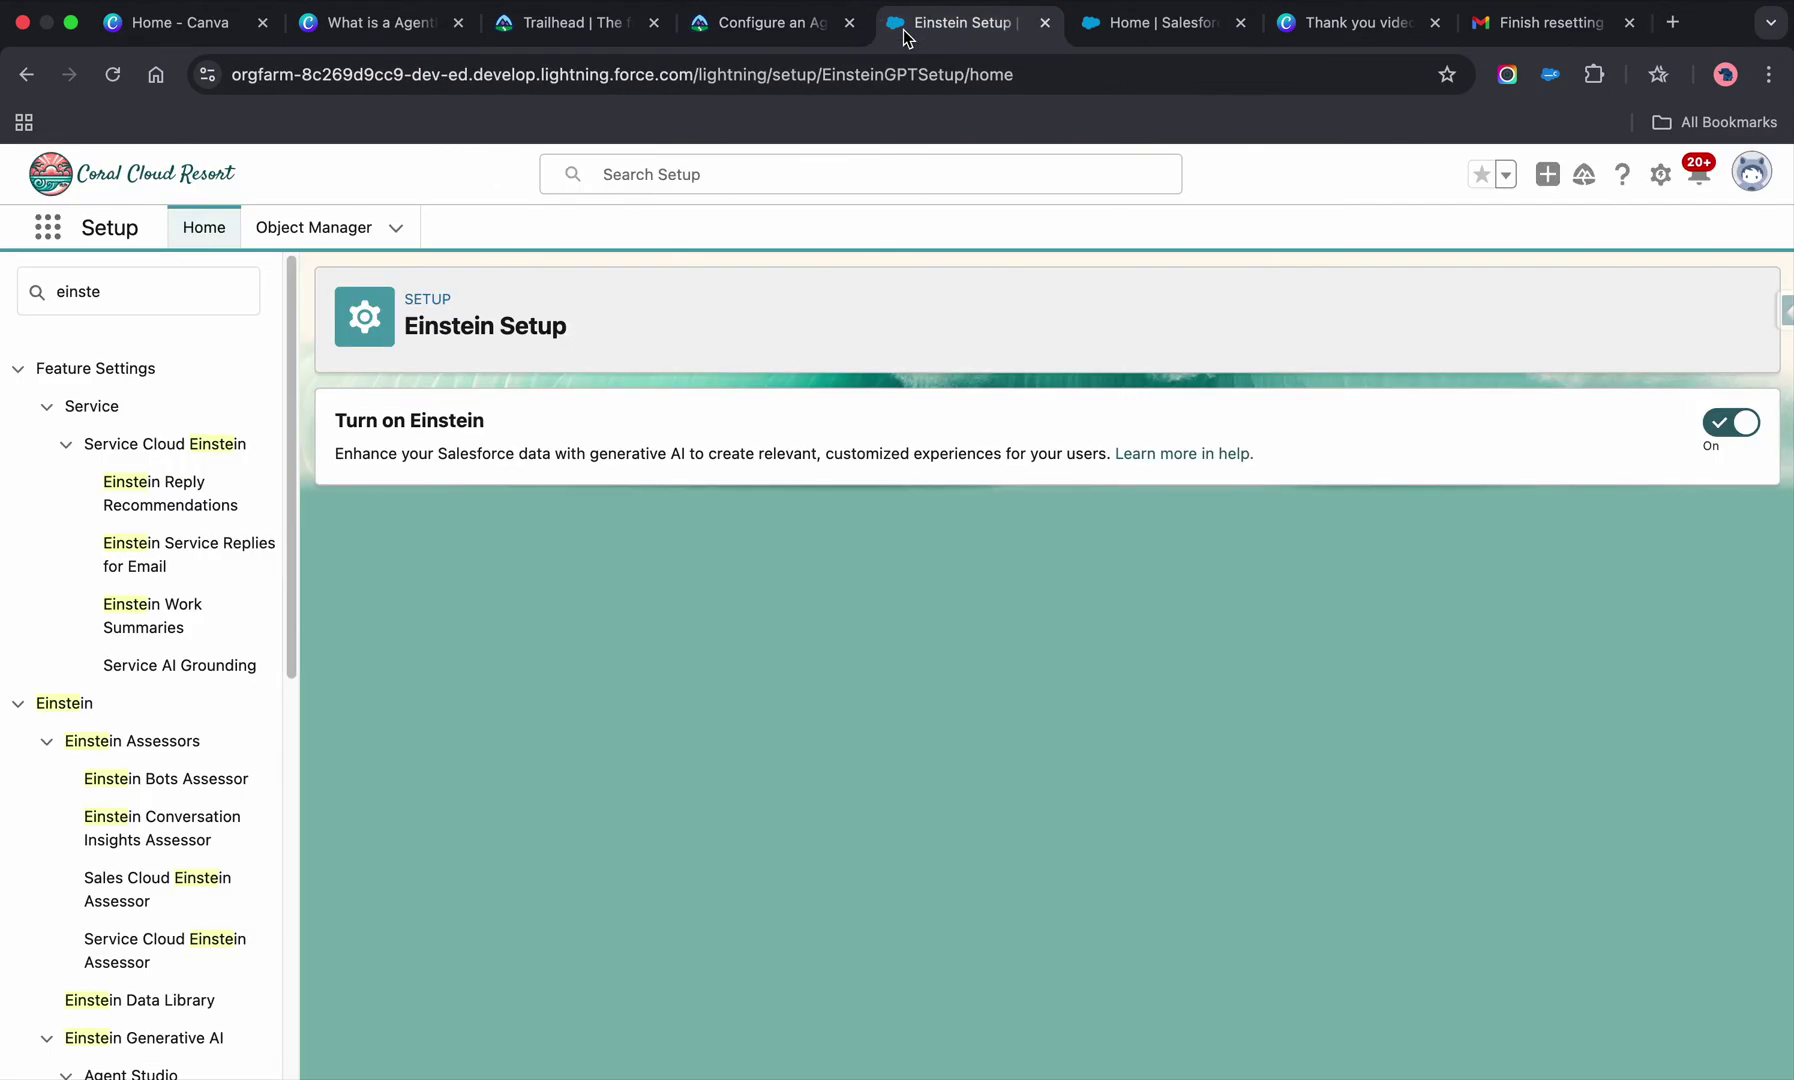
- Search Quick Find for 'users' and open the All Users list
{"action": "double_click", "coordinate": [155, 290]}
{"action": "type", "text": "users"}
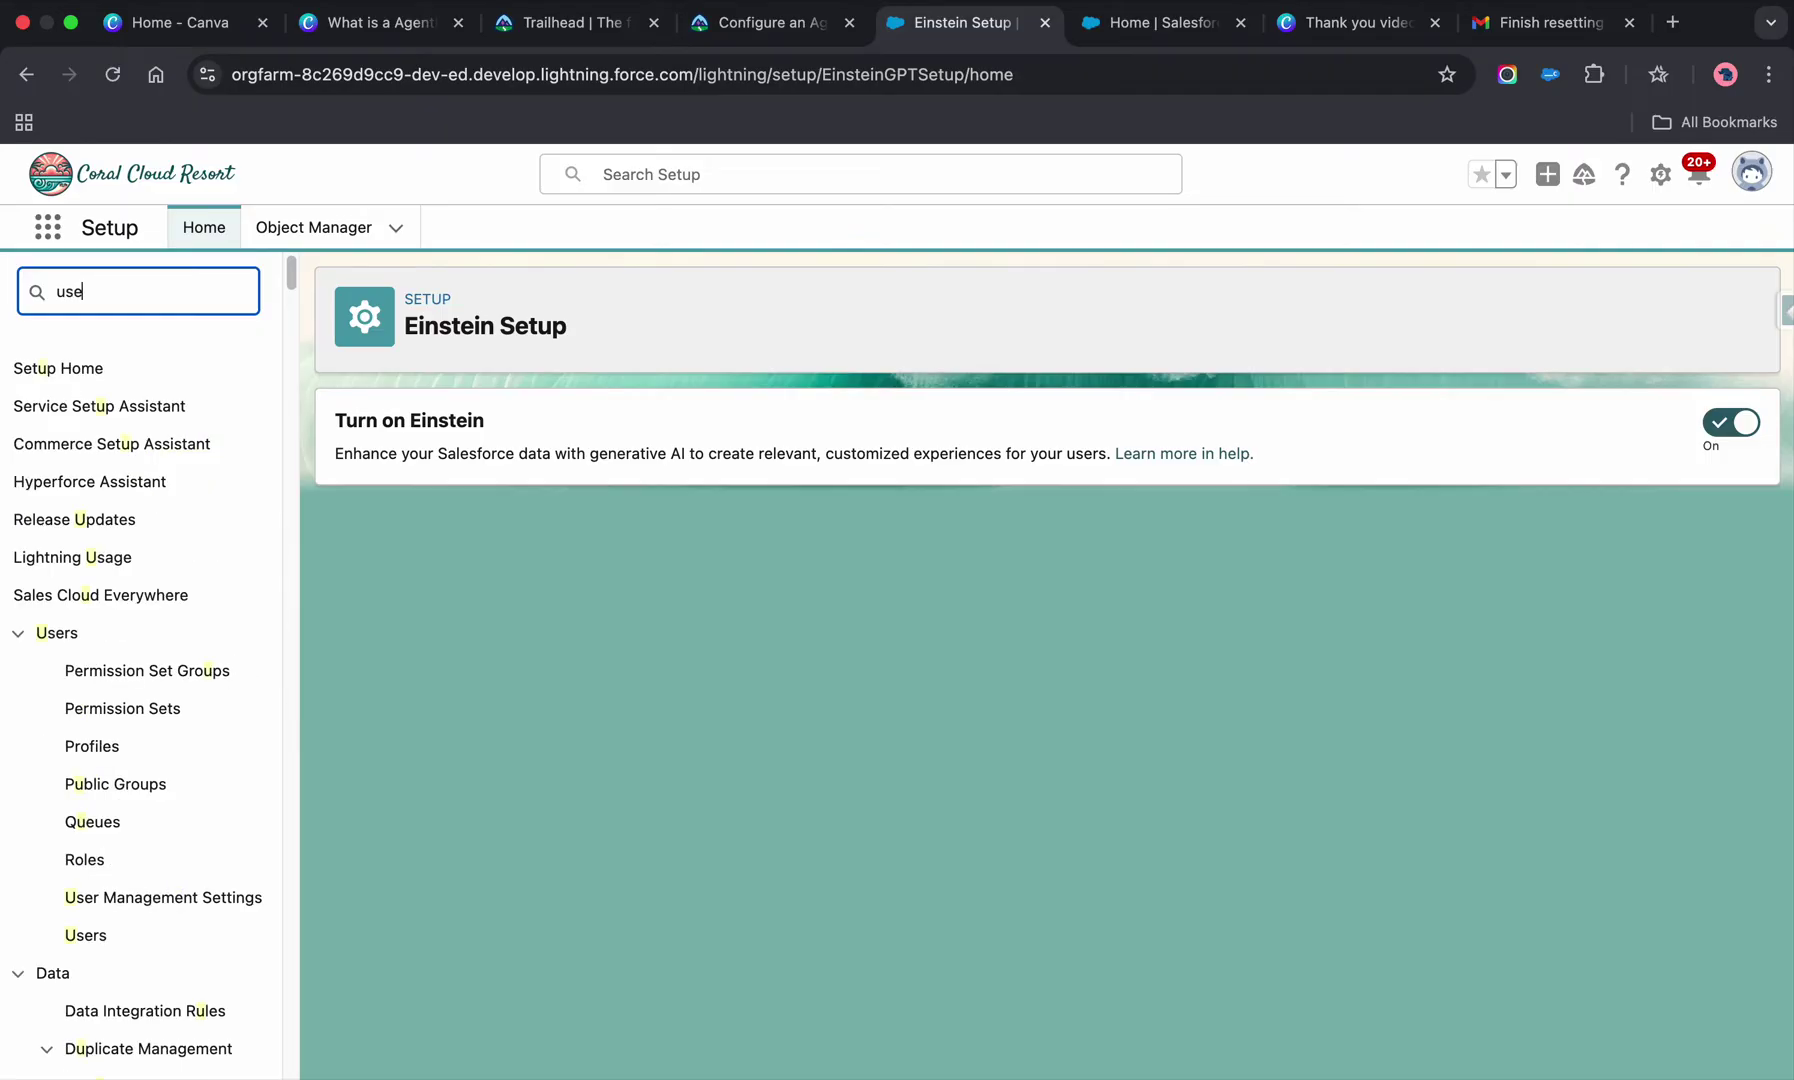
{"action": "left_click", "coordinate": [124, 672]}
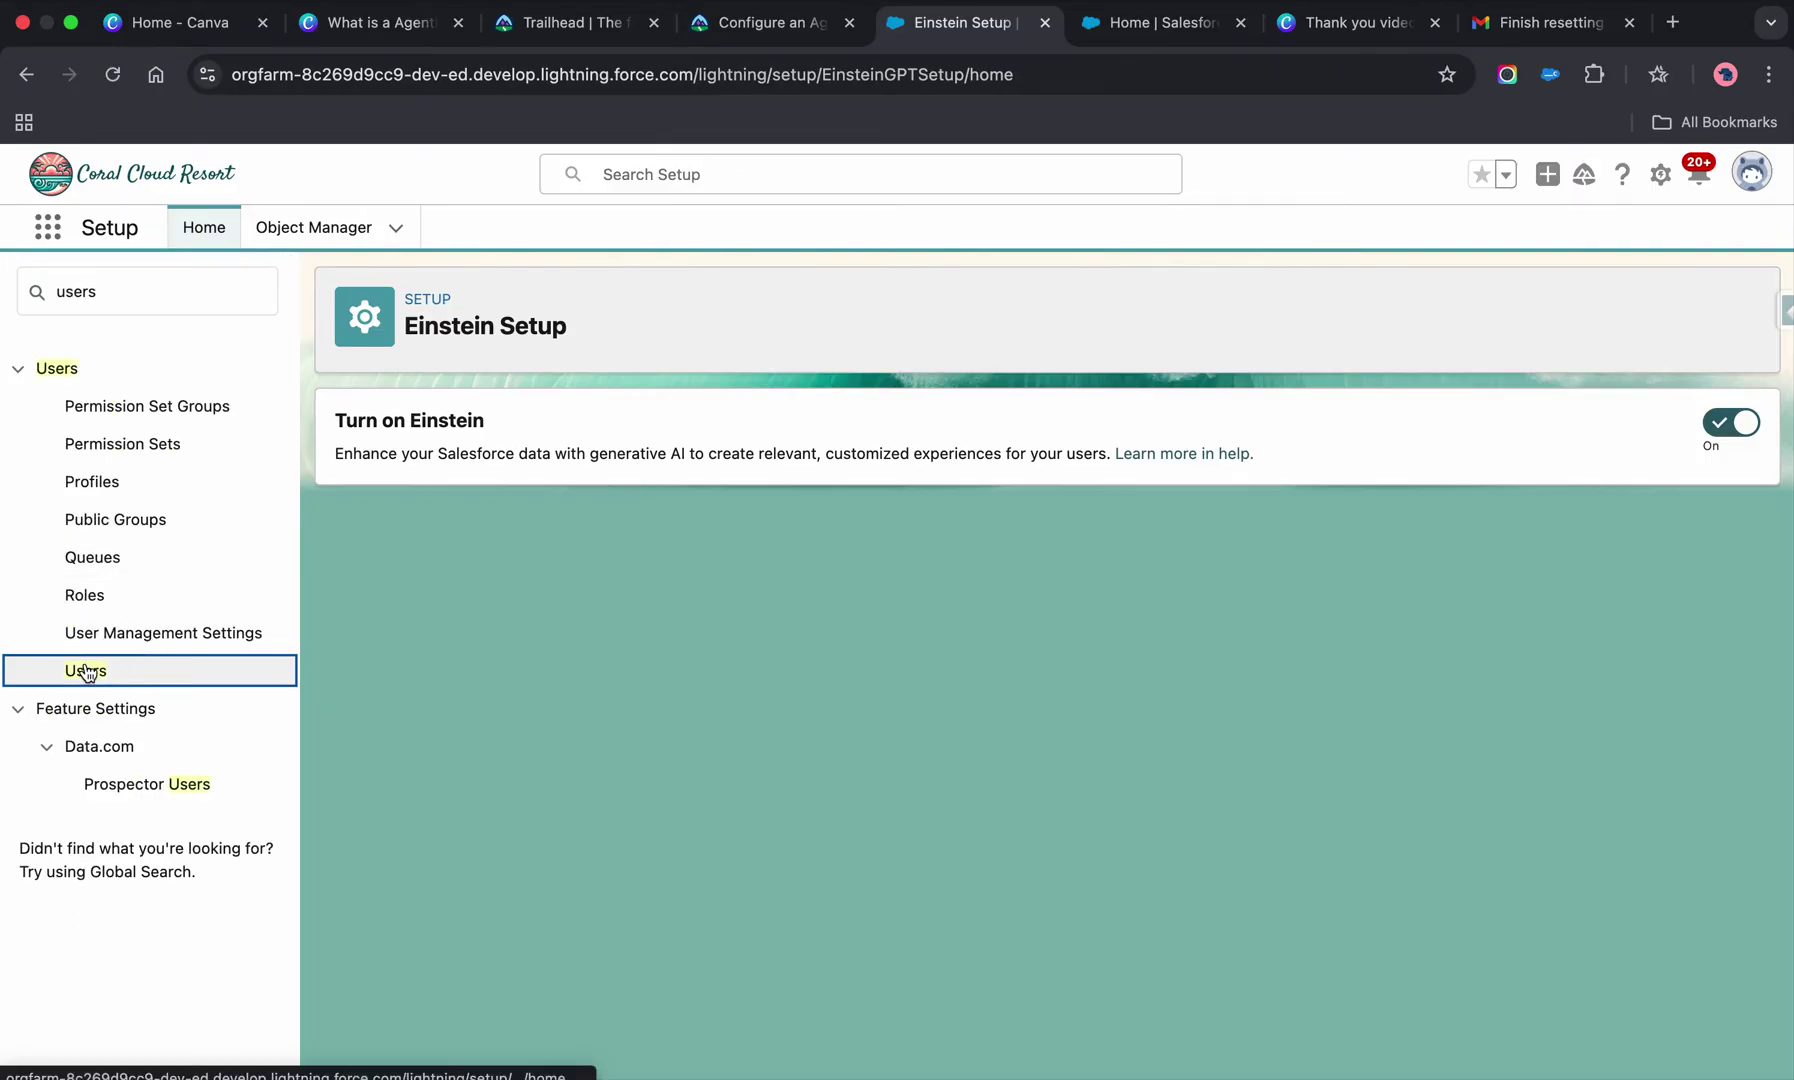
{"action": "left_click", "coordinate": [86, 671]}
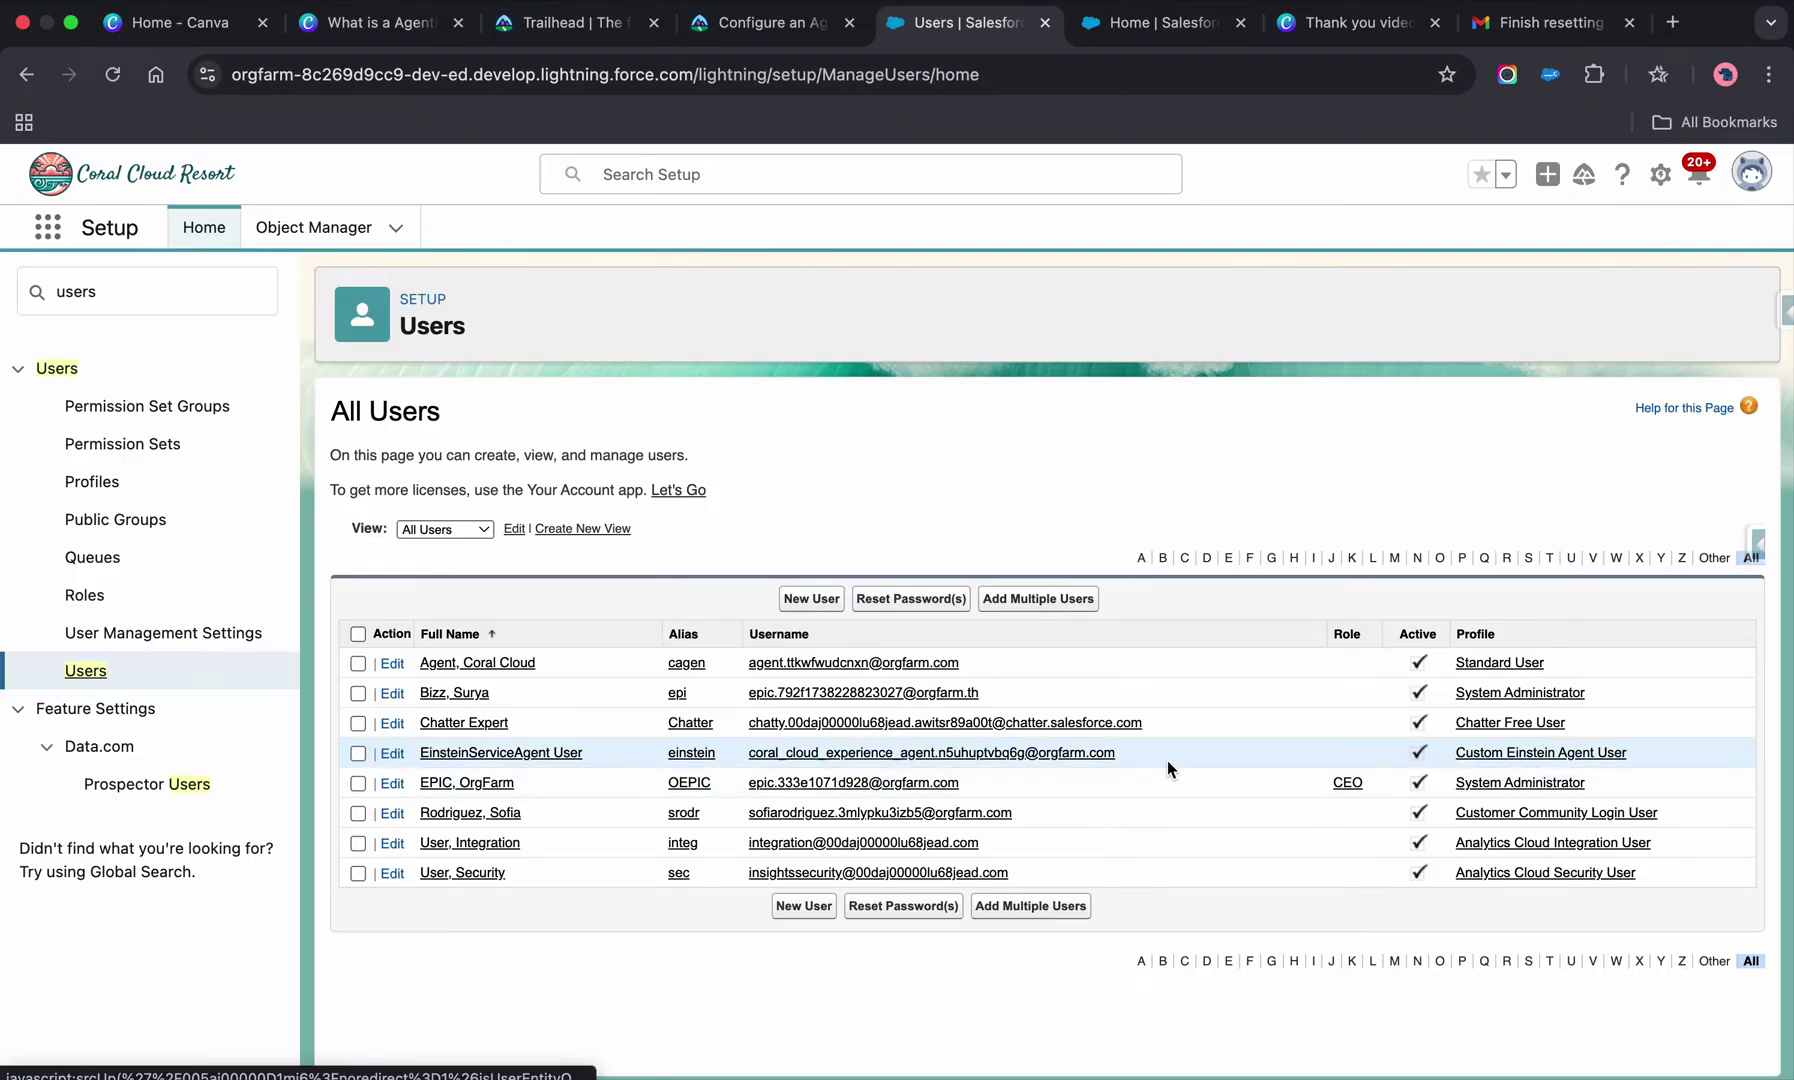
- Scroll further through the Configure an Agentforce Service Agent instructions, then return to the users list
{"action": "left_click", "coordinate": [580, 24]}
{"action": "left_click", "coordinate": [760, 24]}
{"action": "scroll", "coordinate": [800, 551], "scroll_direction": "down", "scroll_amount": 10}
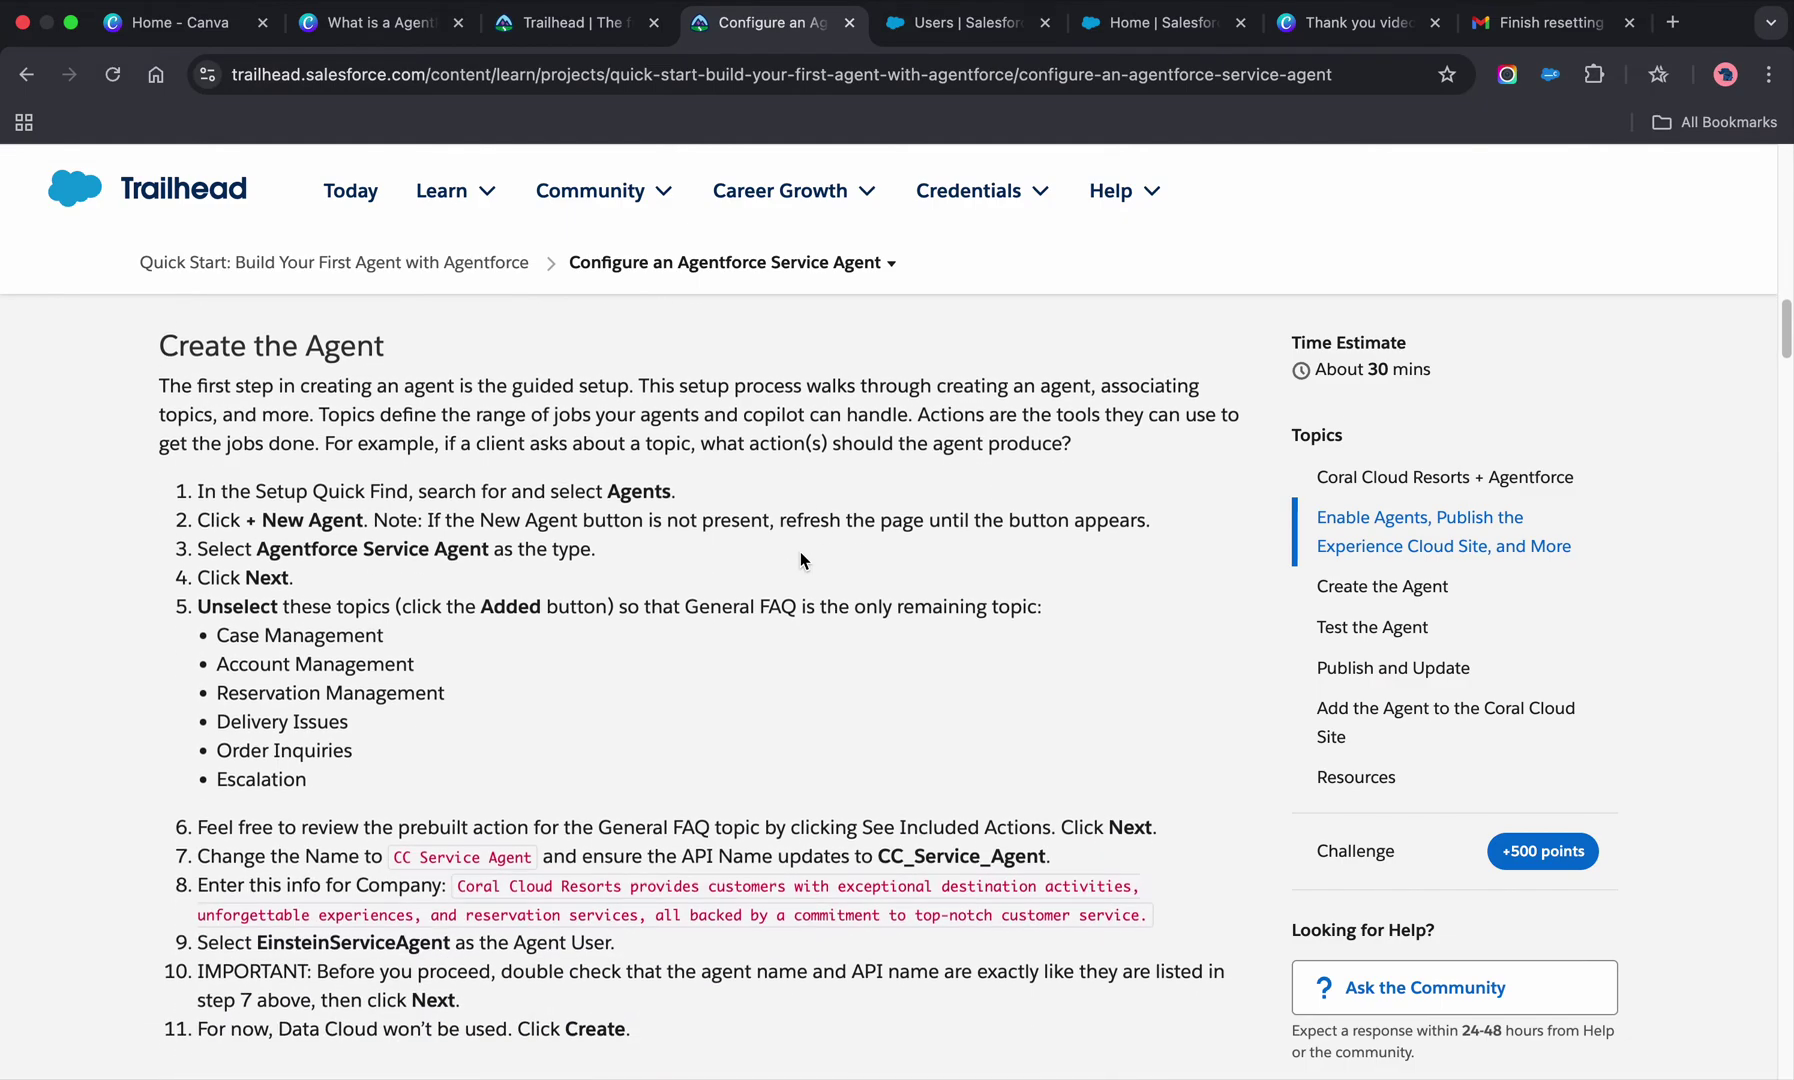
{"action": "scroll", "coordinate": [722, 657], "scroll_direction": "down", "scroll_amount": 12}
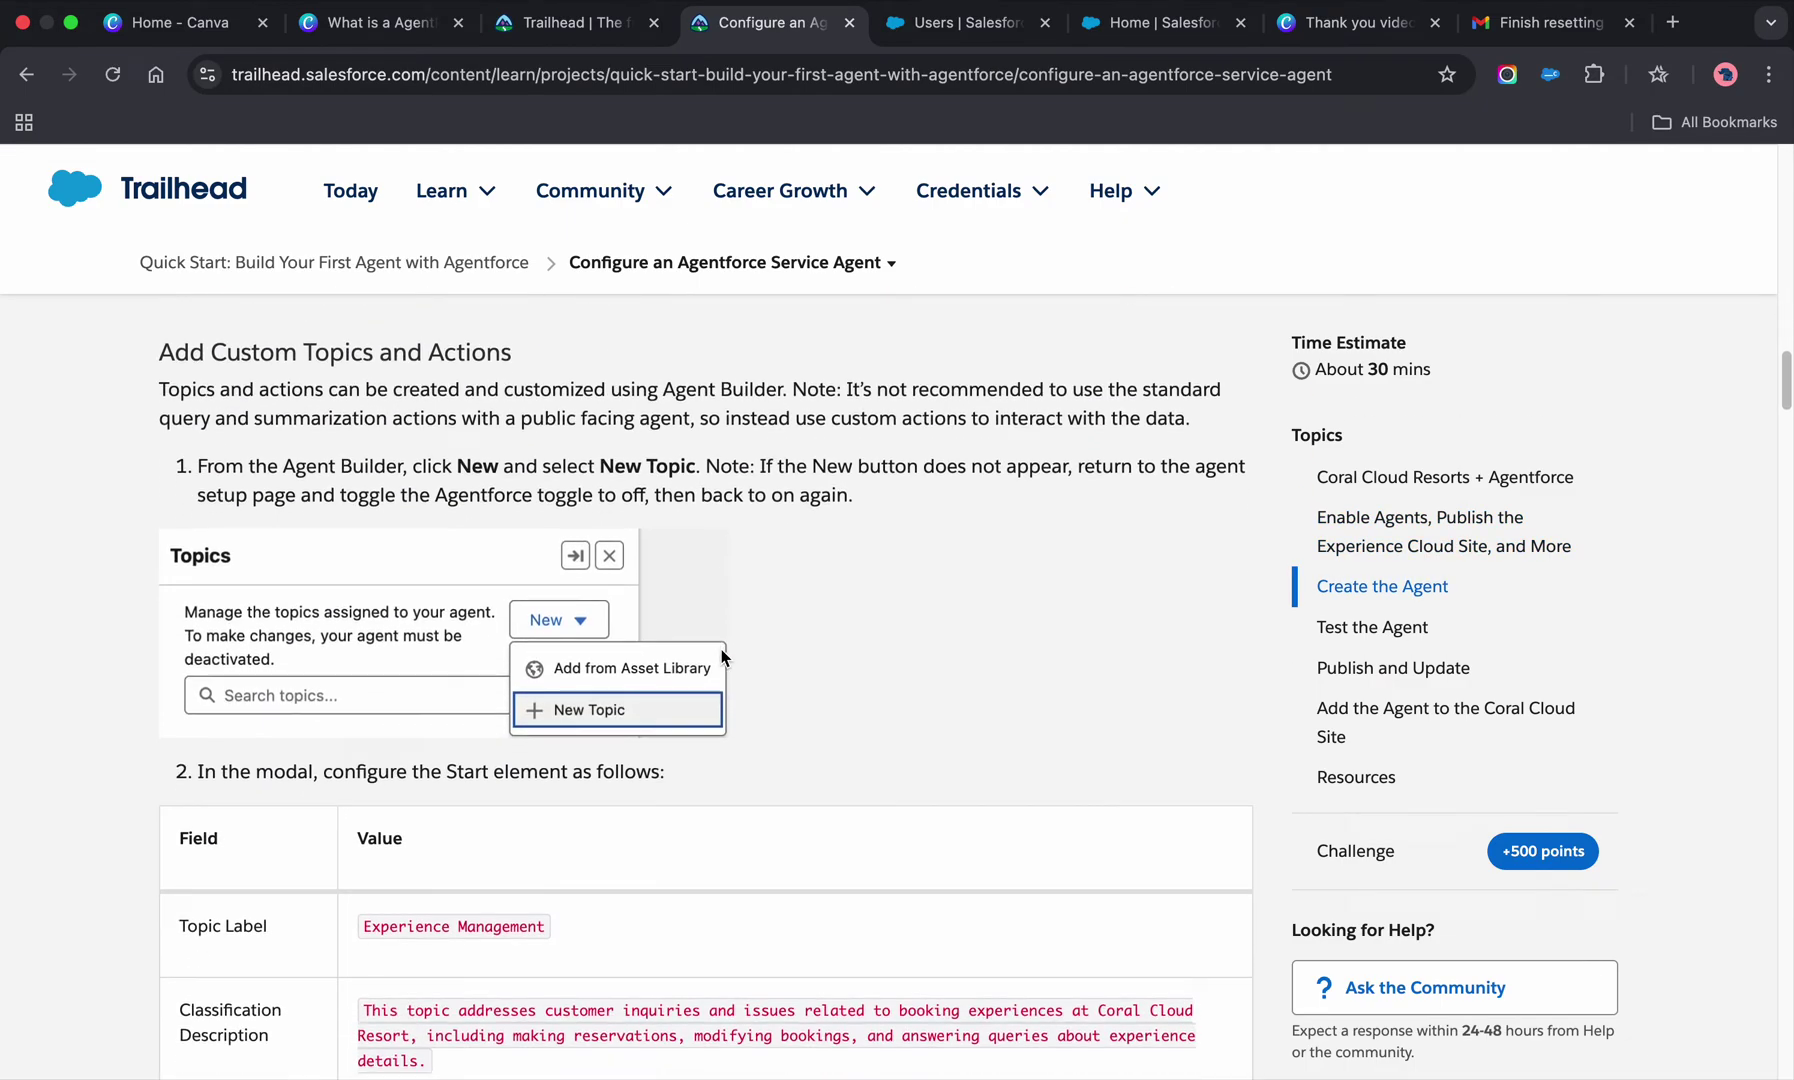
{"action": "scroll", "coordinate": [722, 657], "scroll_direction": "down", "scroll_amount": 15}
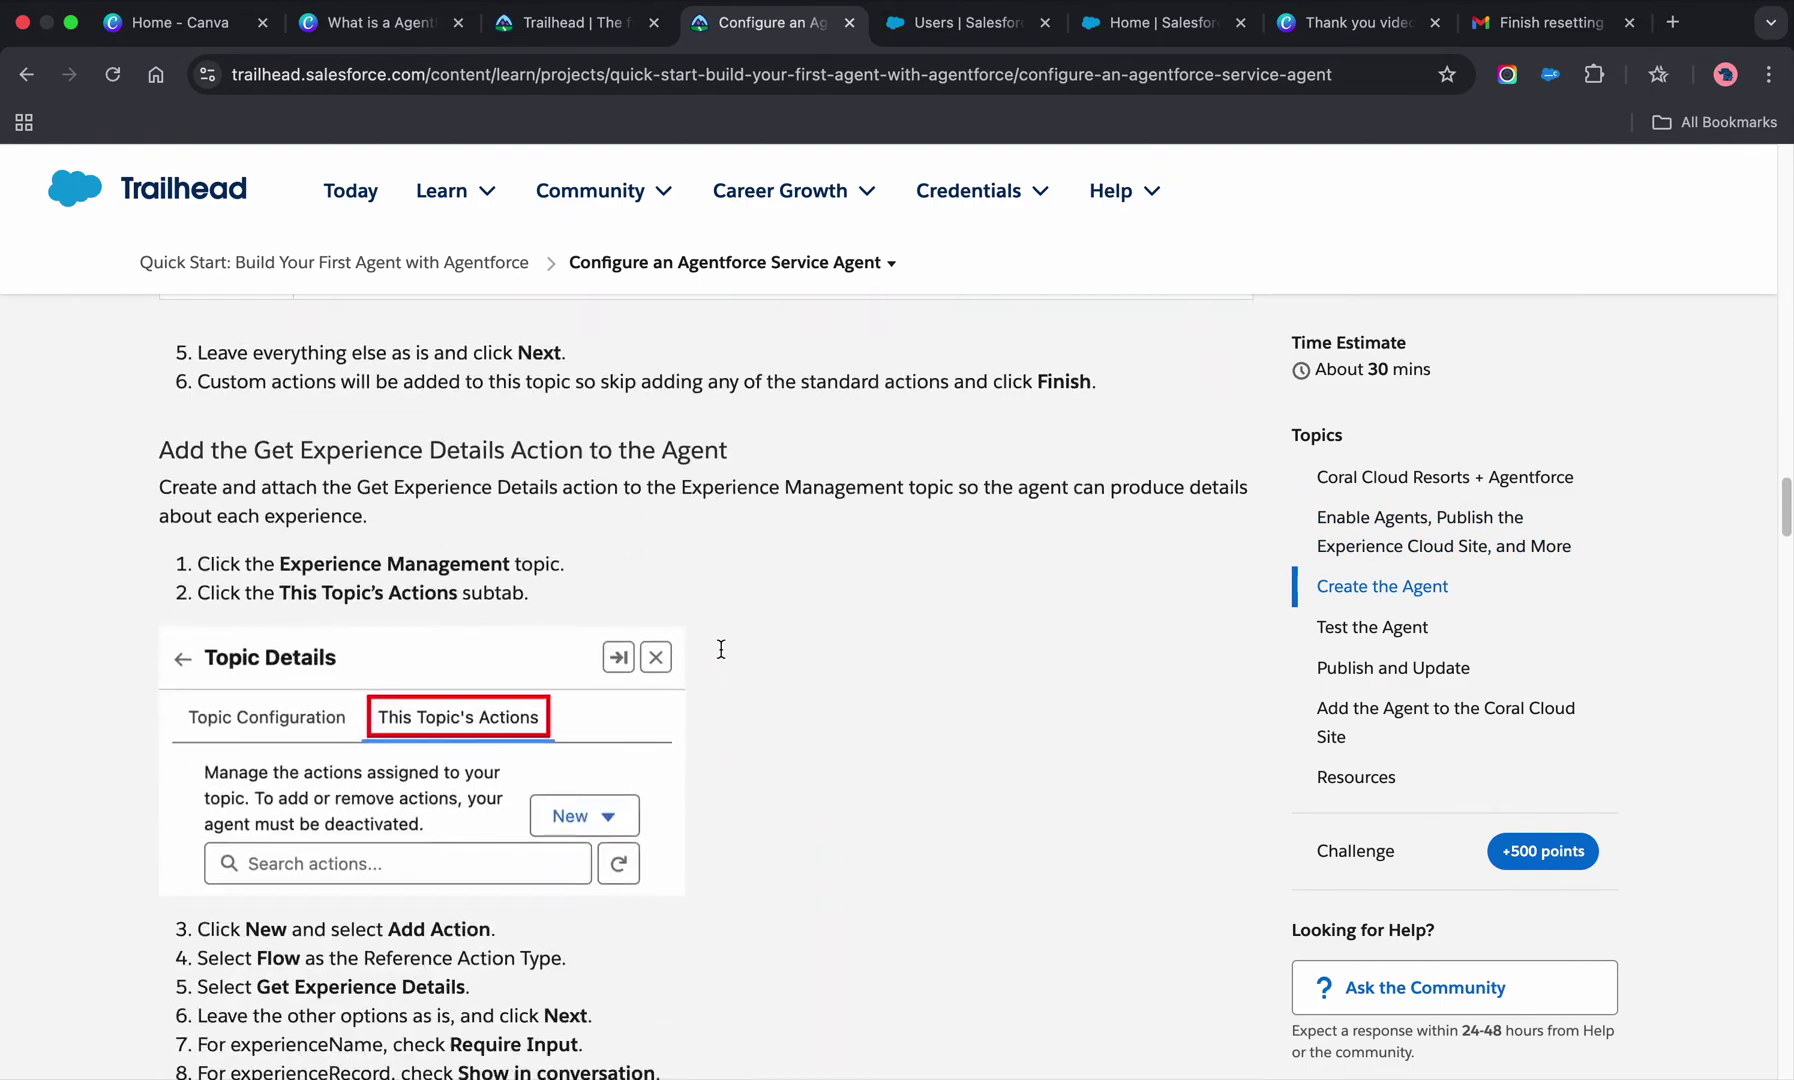
{"action": "scroll", "coordinate": [722, 657], "scroll_direction": "down", "scroll_amount": 15}
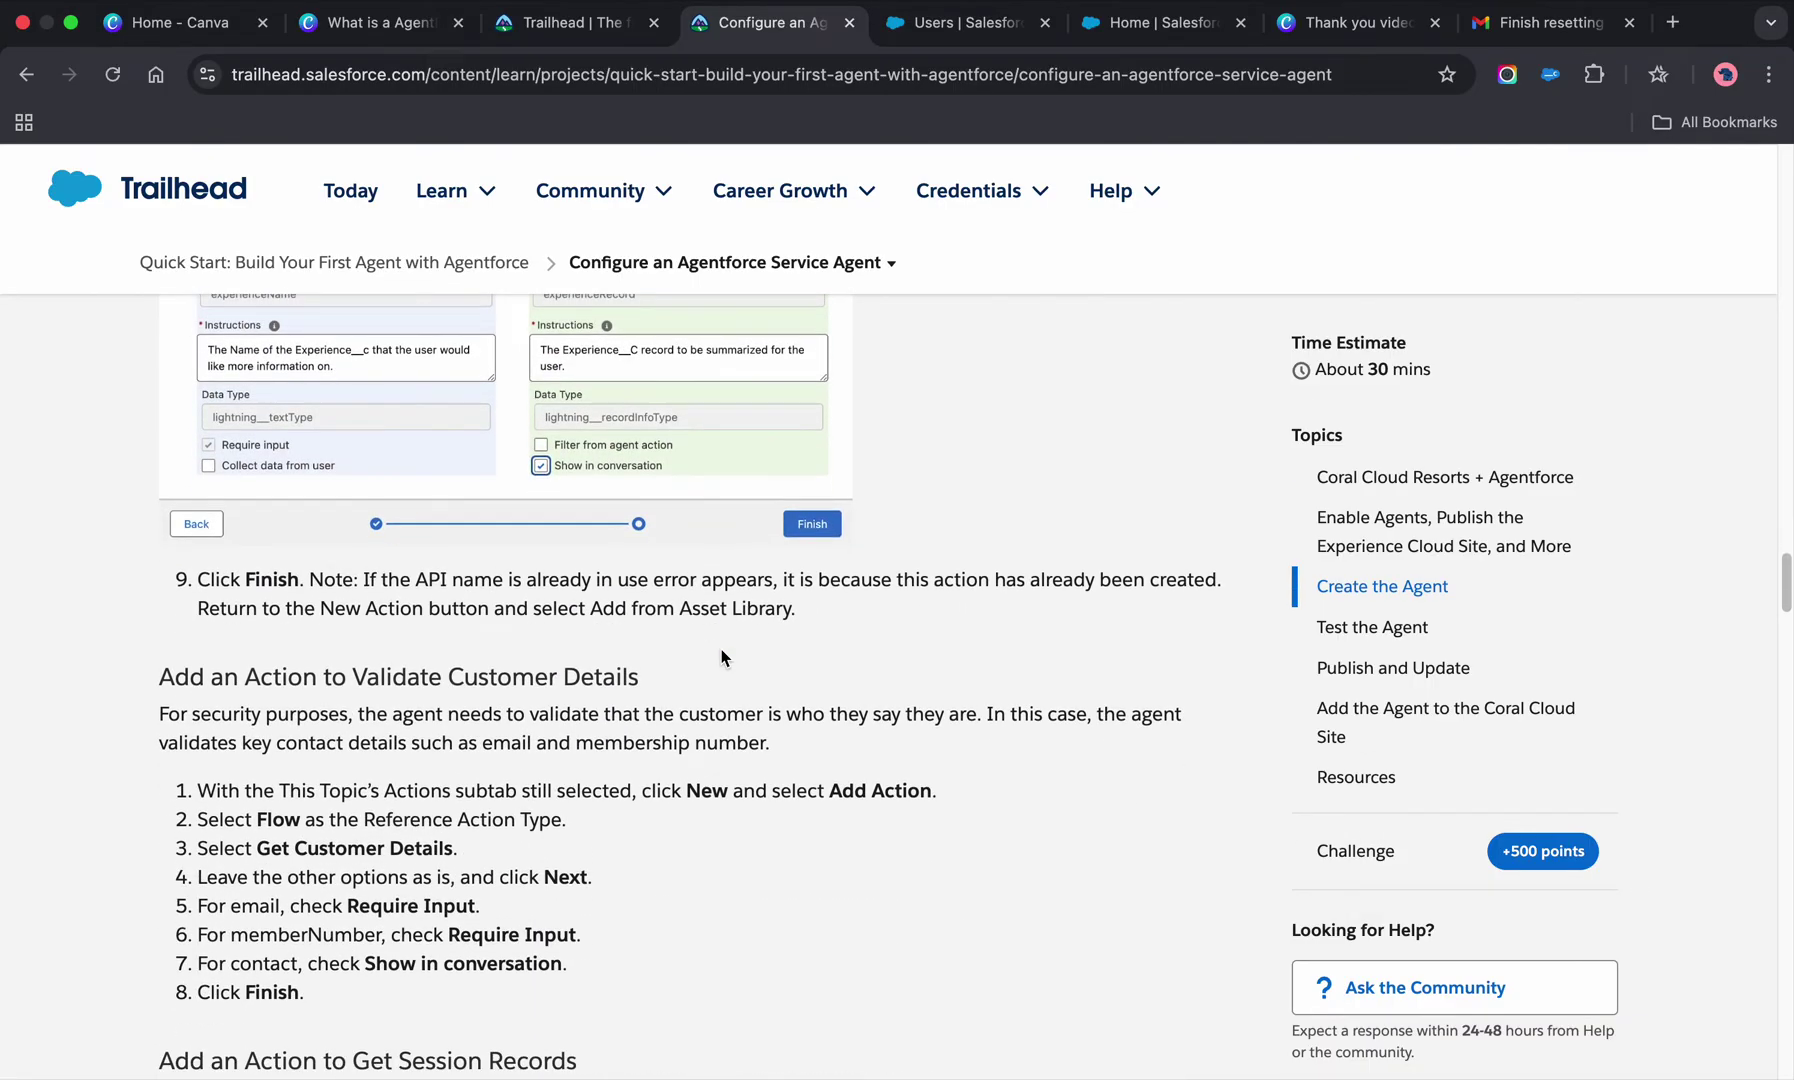
{"action": "scroll", "coordinate": [722, 650], "scroll_direction": "down", "scroll_amount": 15}
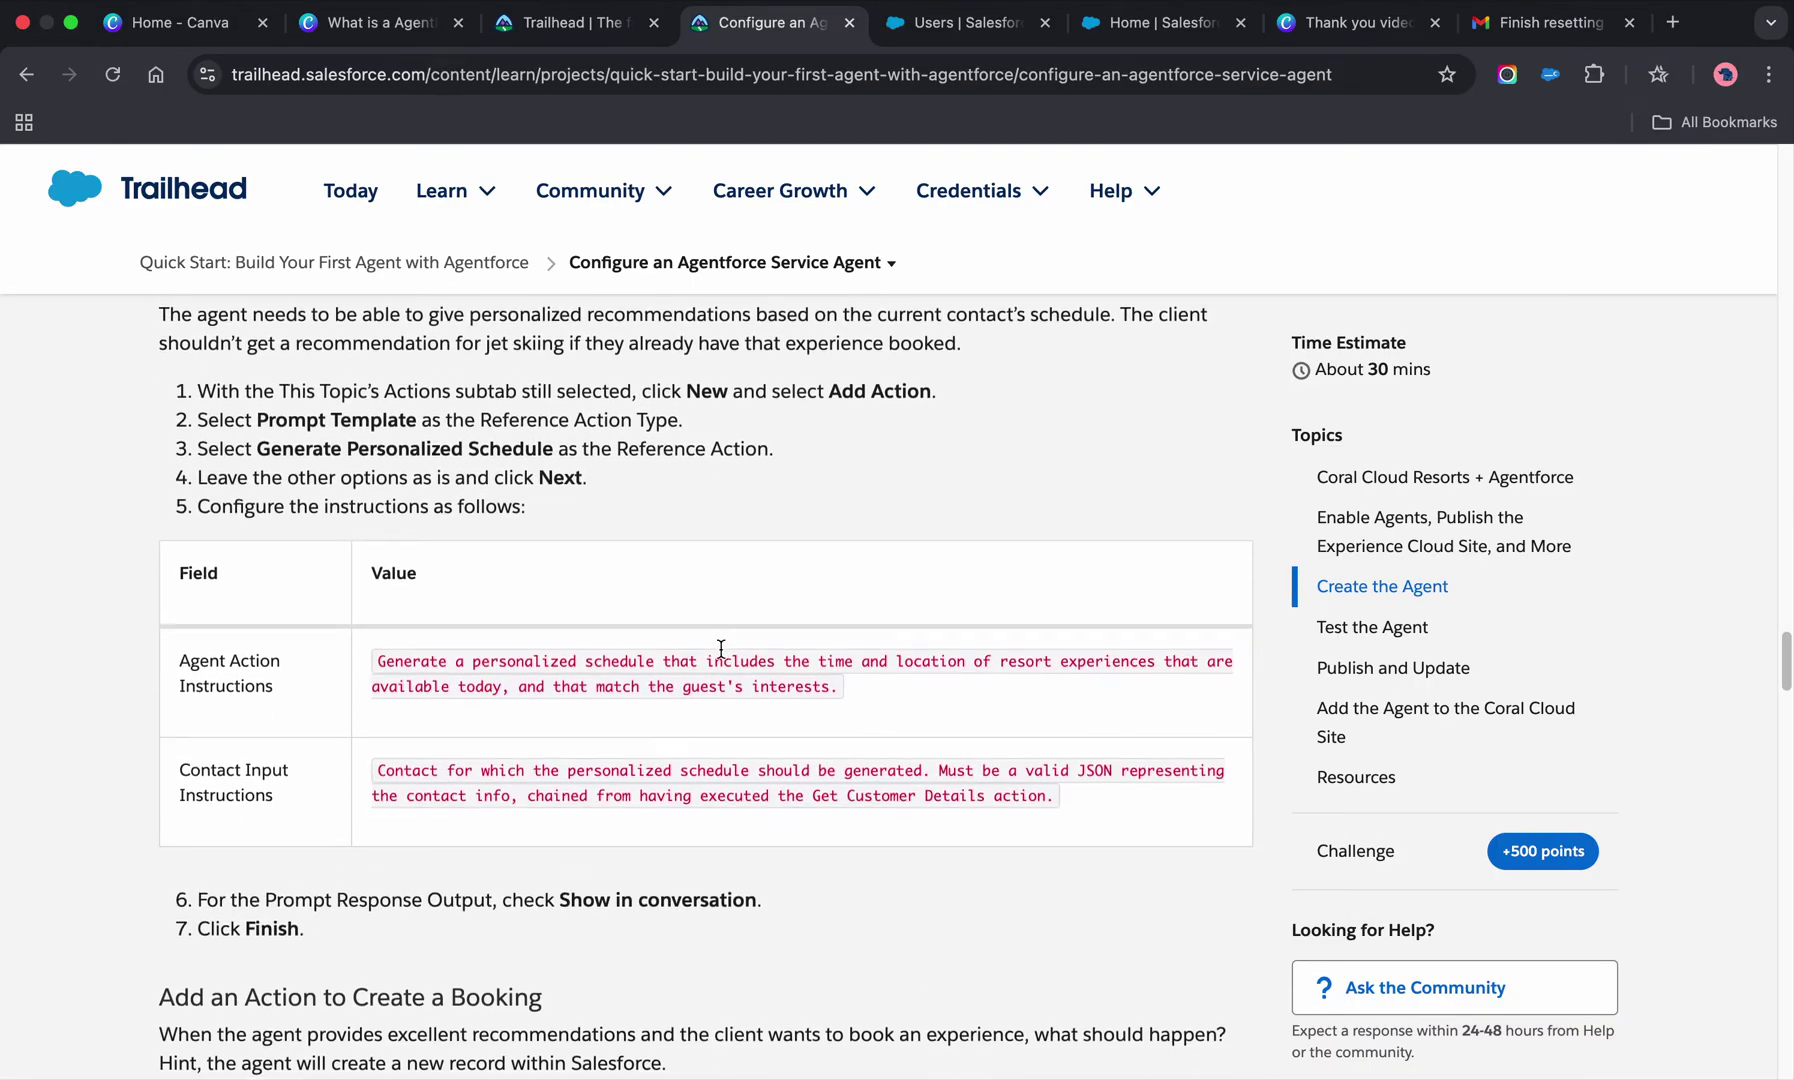
{"action": "scroll", "coordinate": [722, 657], "scroll_direction": "down", "scroll_amount": 15}
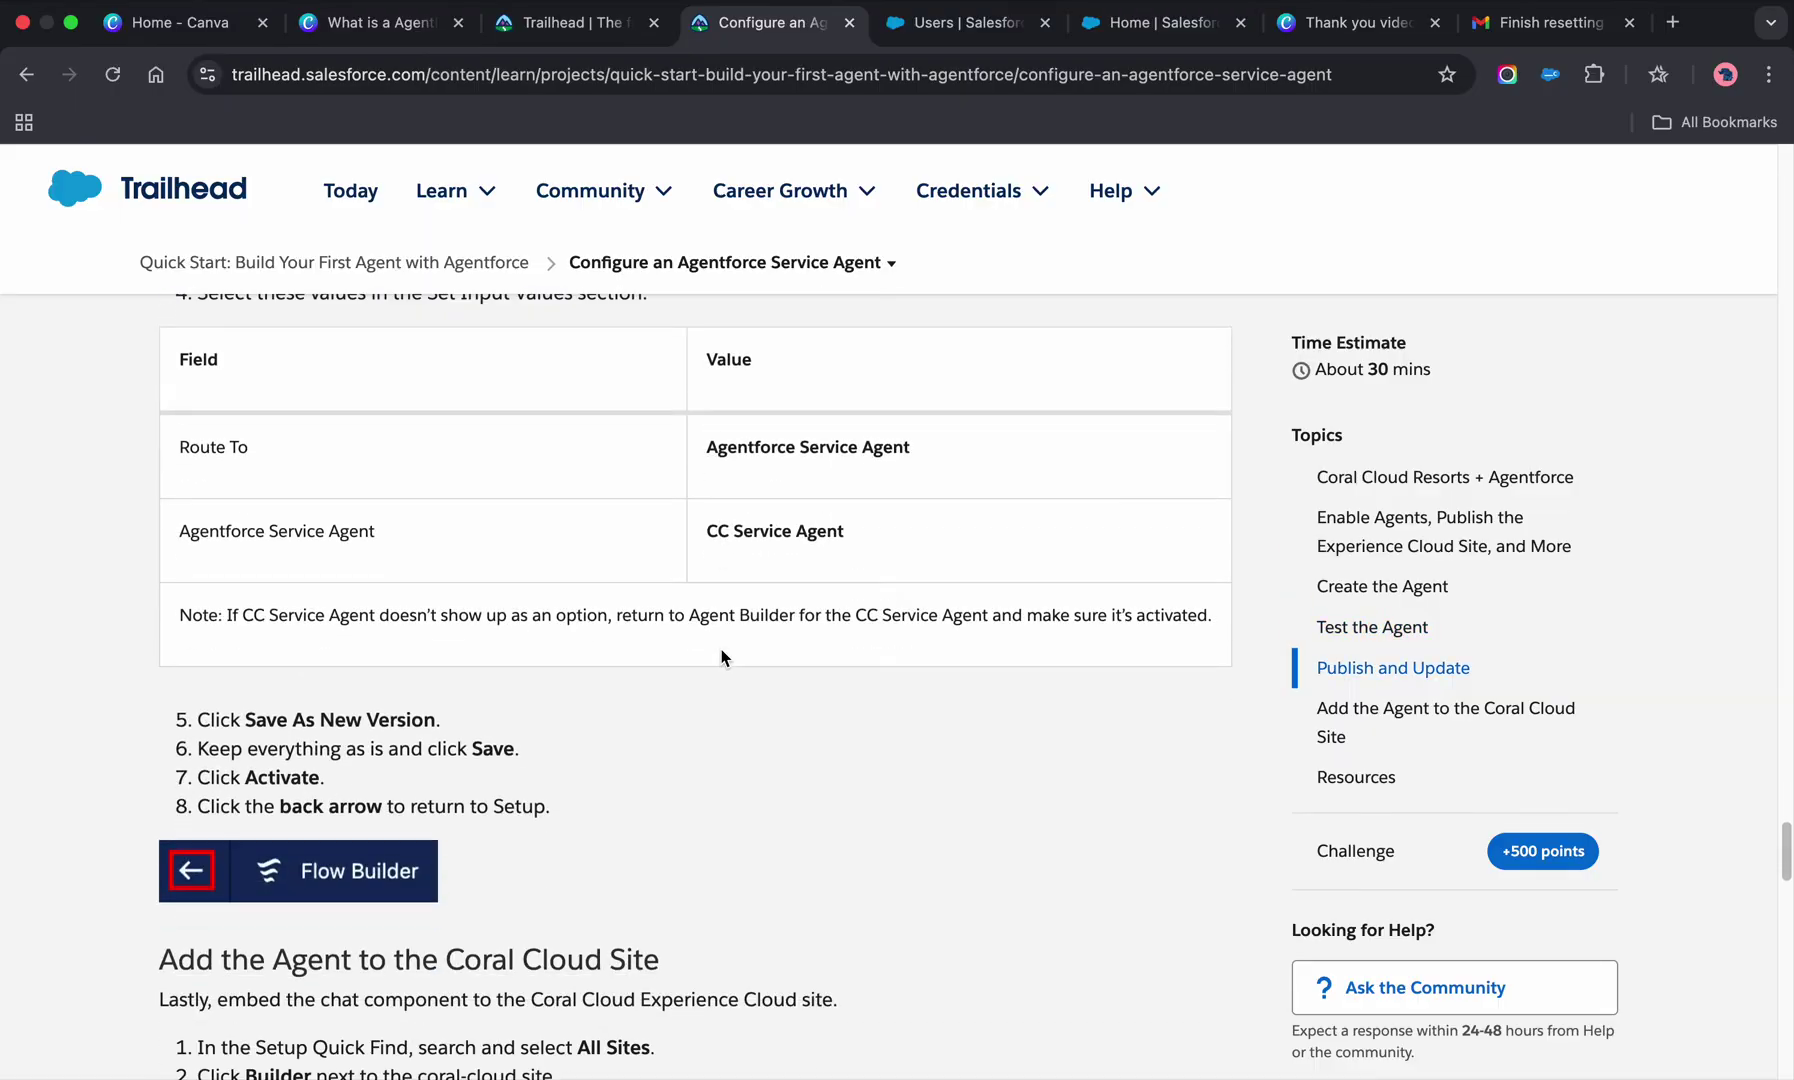
{"action": "left_click", "coordinate": [955, 22]}
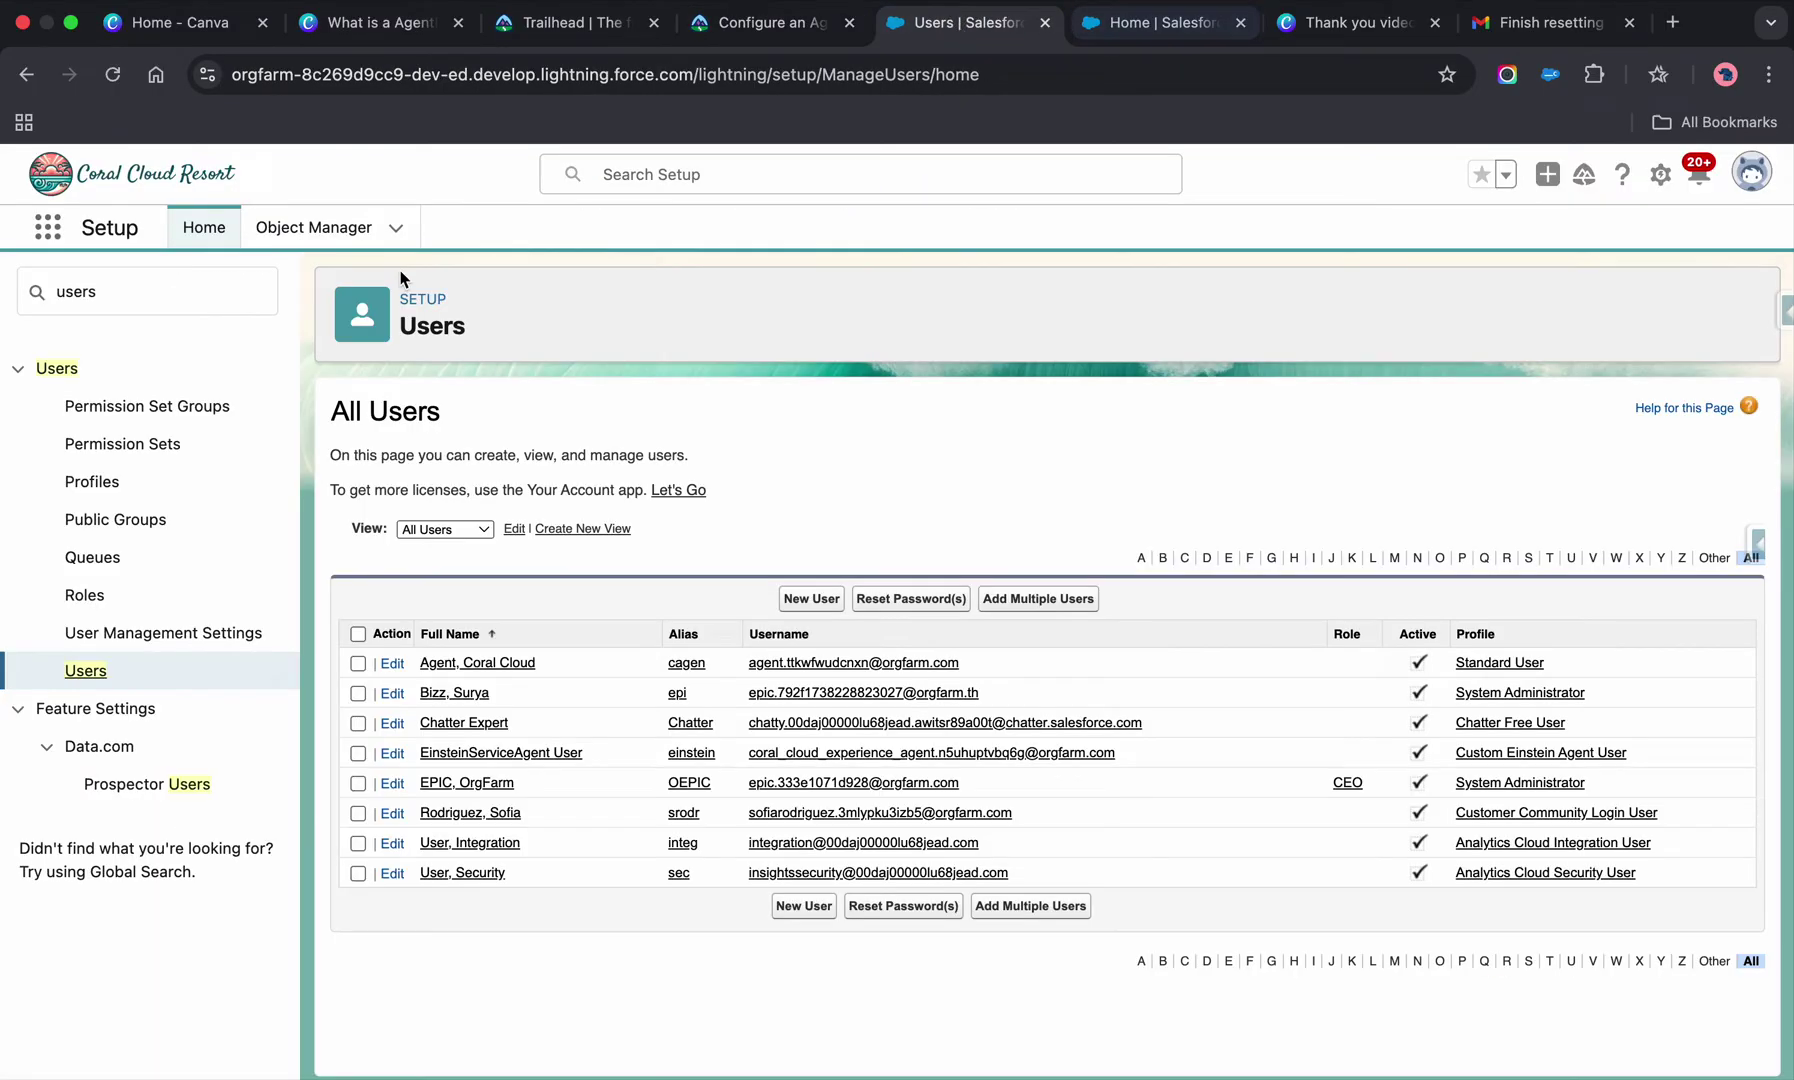
- Replace the Quick Find search with 'agent' and open the Agents entry under Agent Studio
{"action": "left_click", "coordinate": [265, 290]}
{"action": "key", "text": "super+a"}
{"action": "type", "text": "agent"}
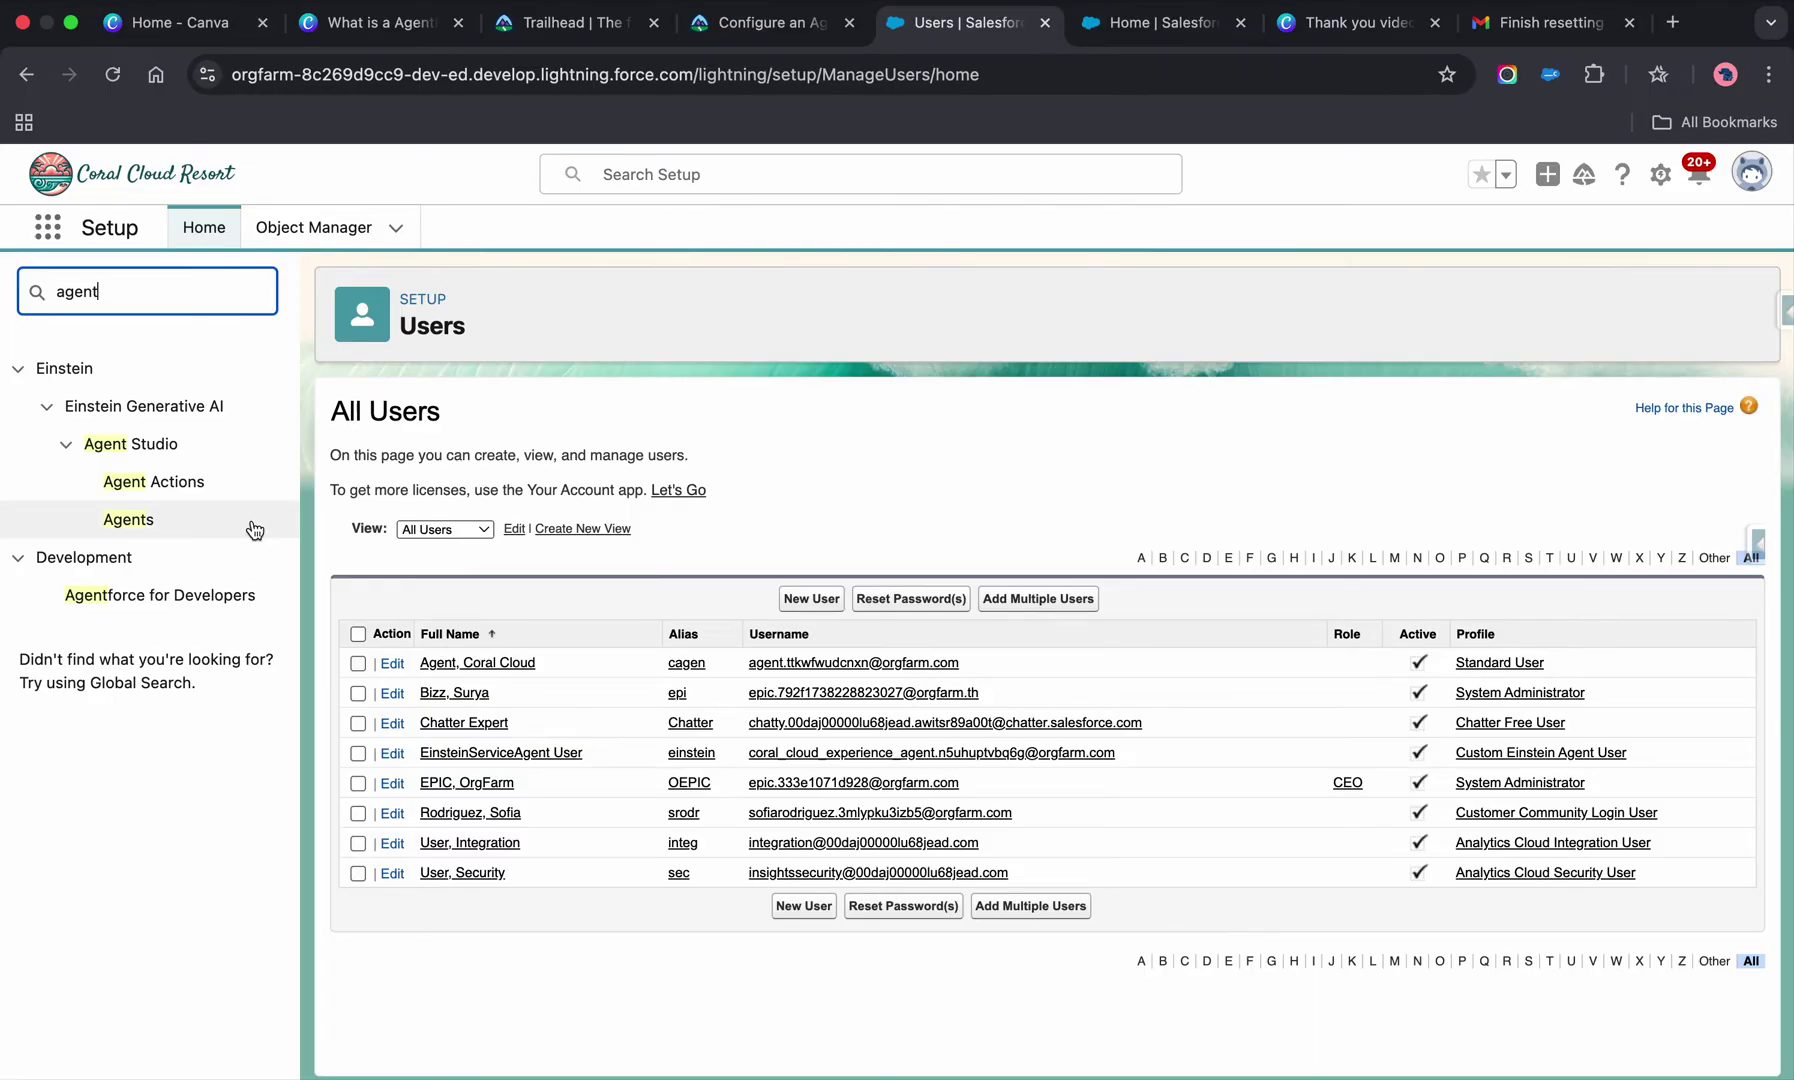
{"action": "left_click", "coordinate": [211, 522]}
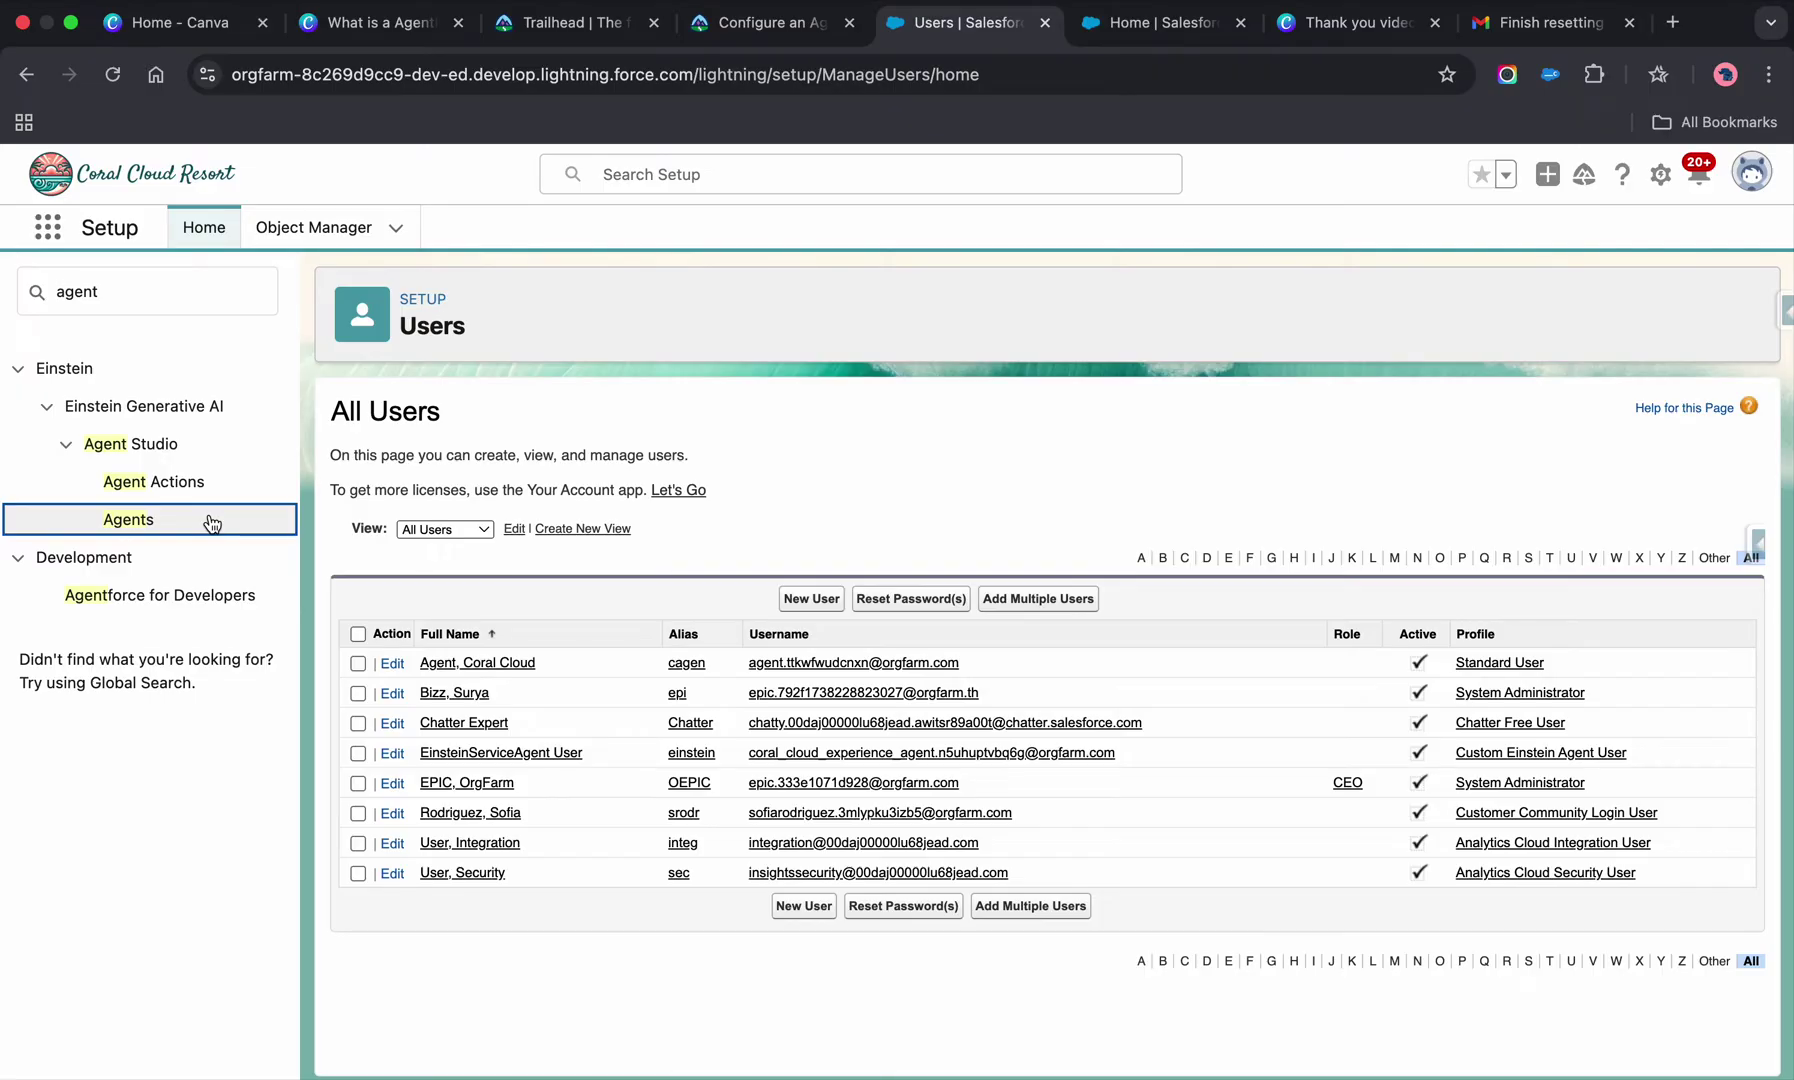
{"action": "left_click", "coordinate": [192, 518]}
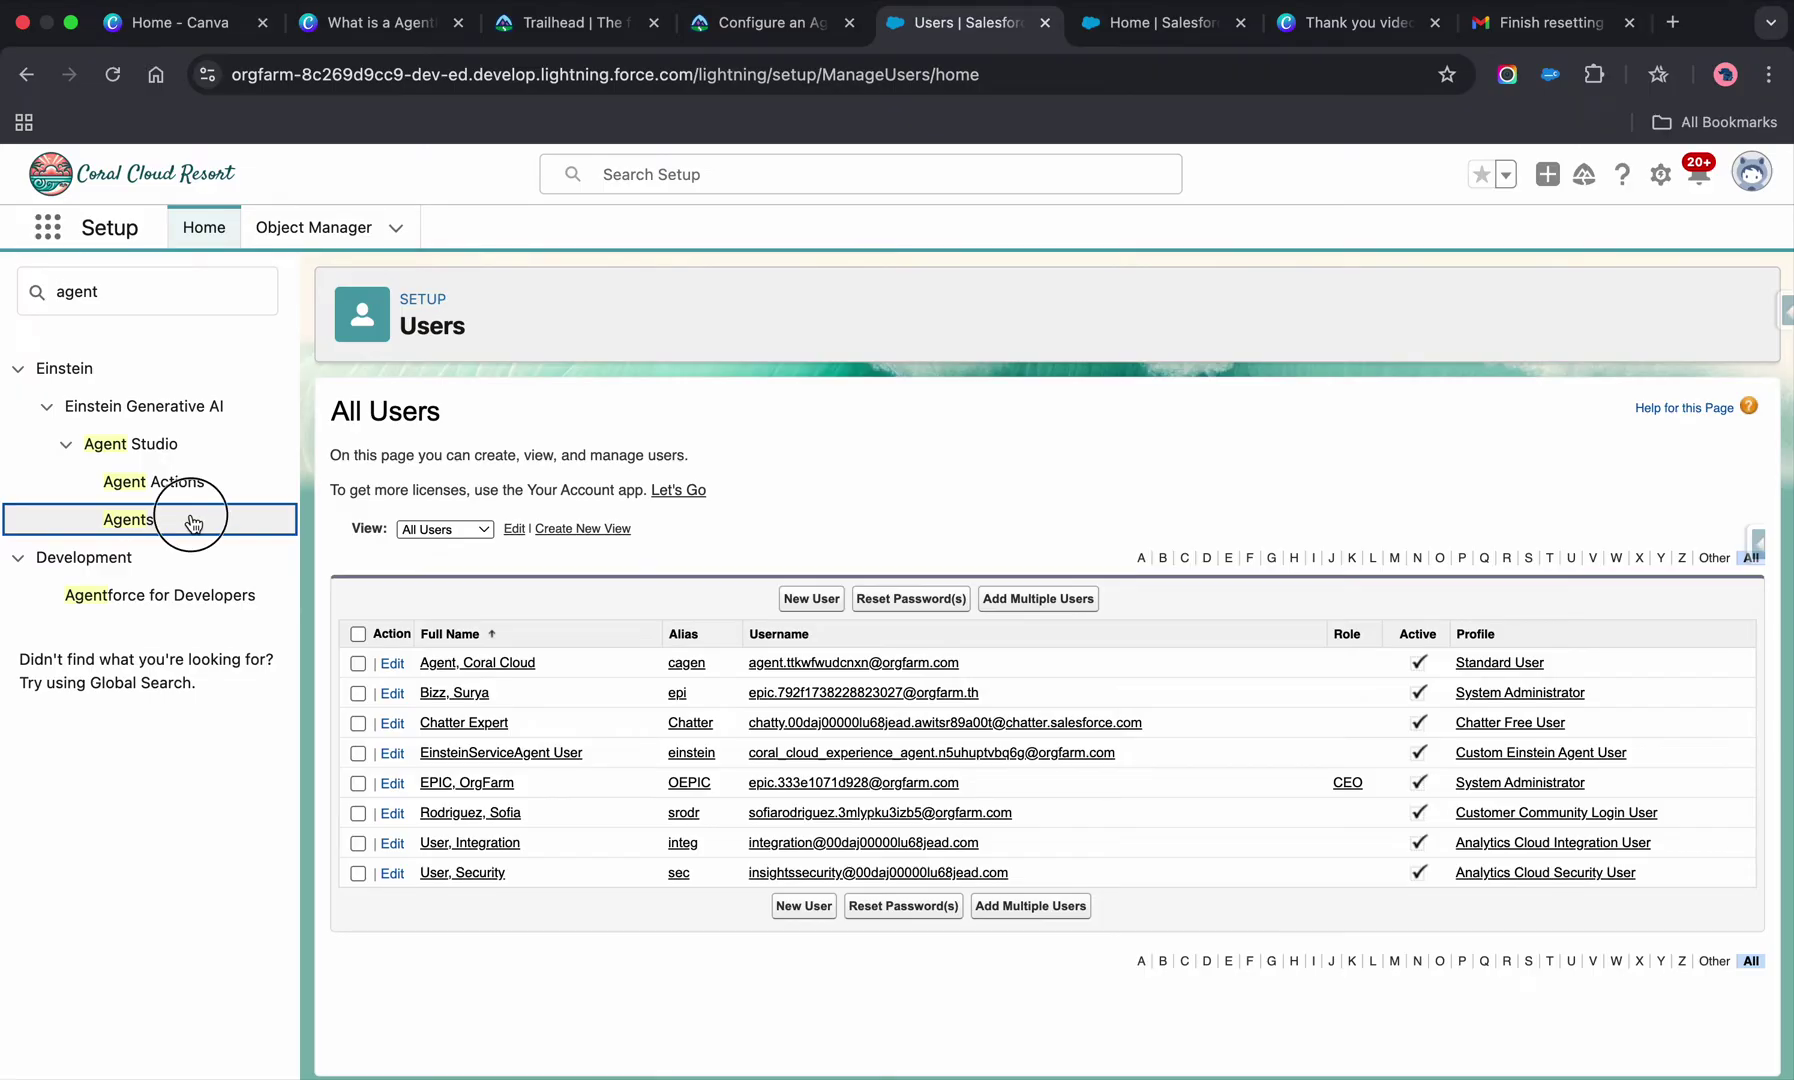
{"action": "left_click", "coordinate": [102, 522]}
- Reload Setup and open the Agents page through a Quick Find search for 'age'
{"action": "left_click", "coordinate": [1115, 36]}
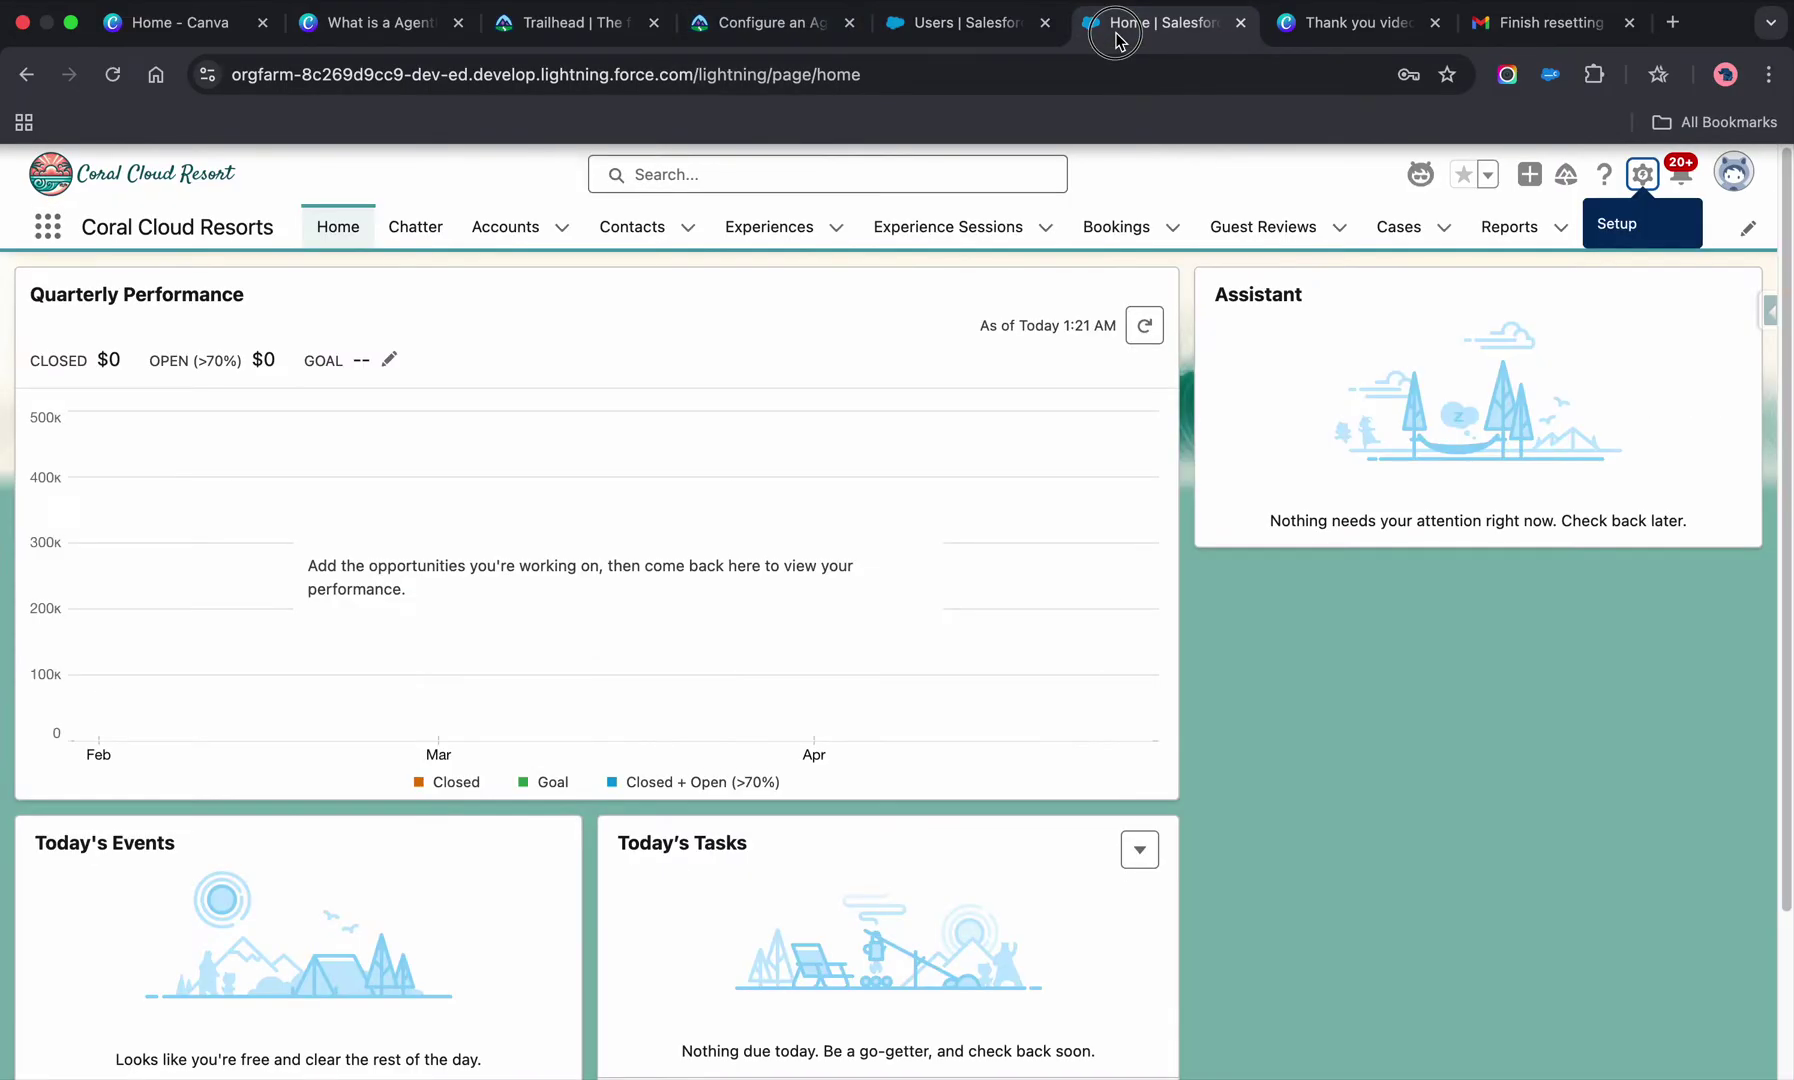
{"action": "left_click", "coordinate": [962, 22]}
{"action": "left_click", "coordinate": [112, 74]}
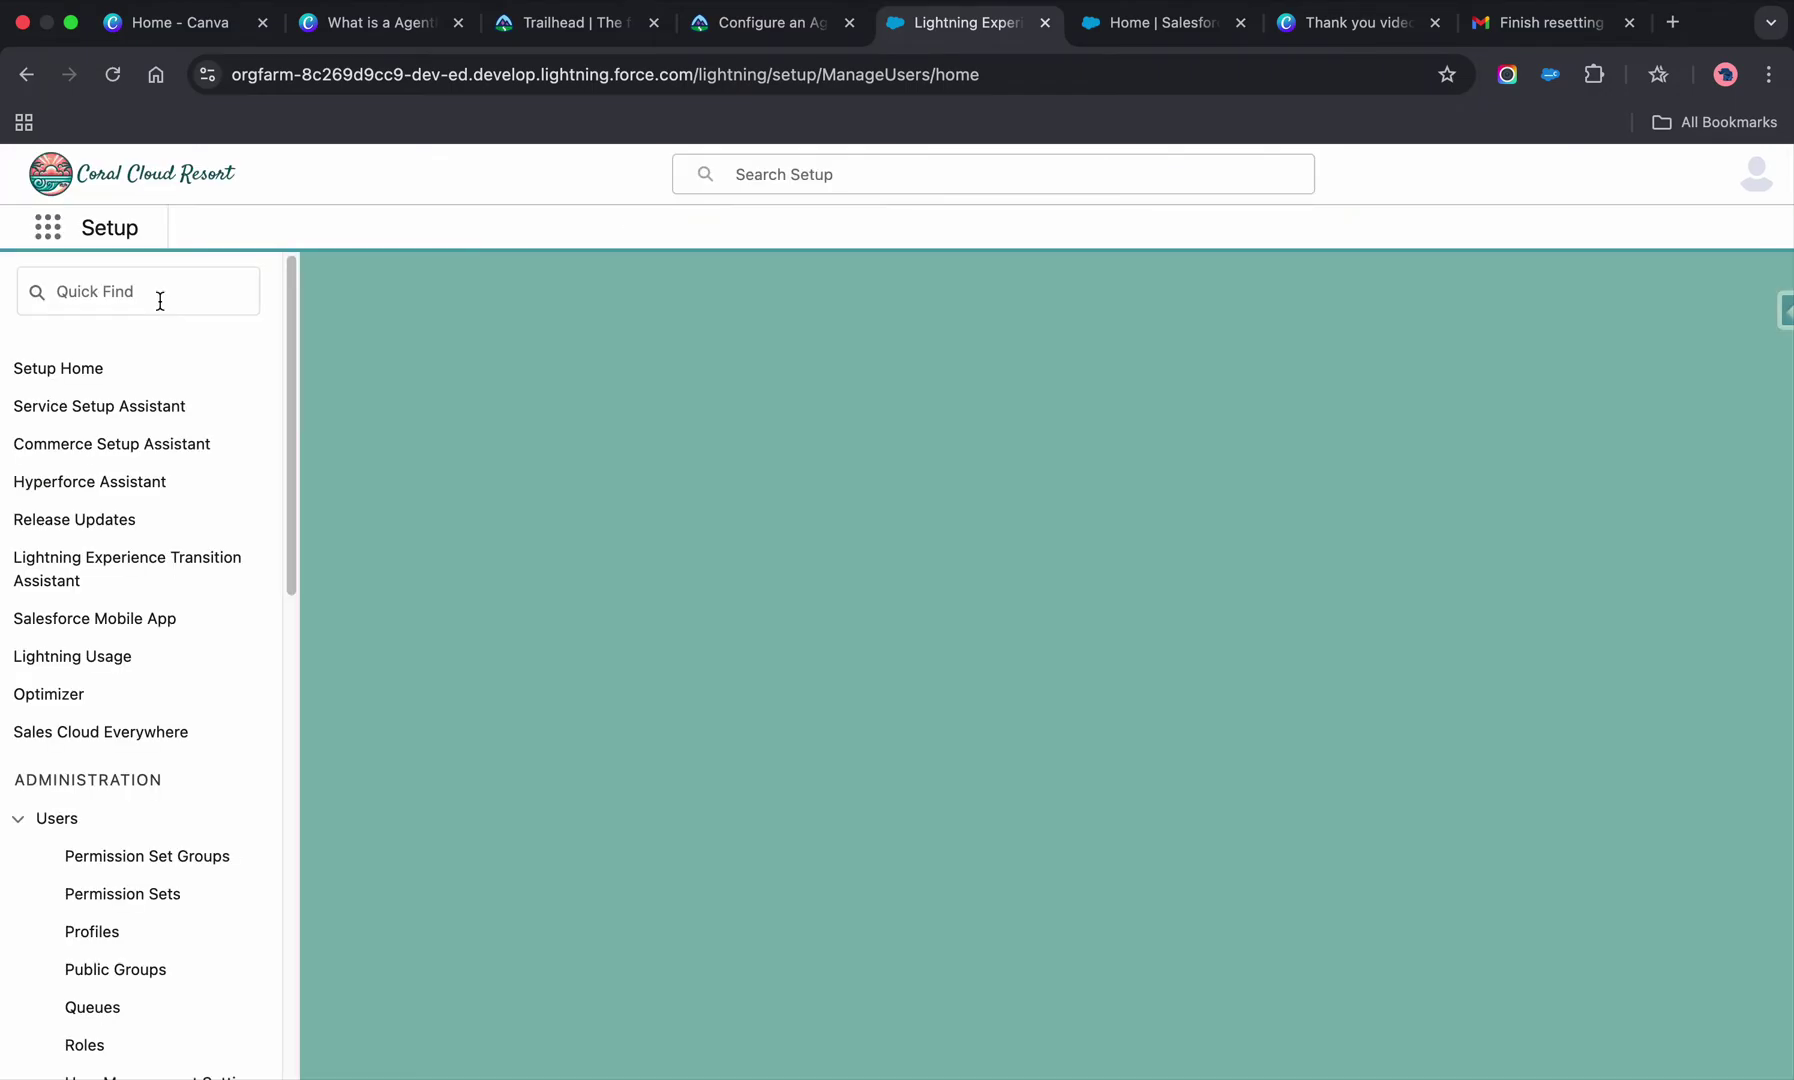
{"action": "left_click", "coordinate": [160, 300]}
{"action": "type", "text": "age"}
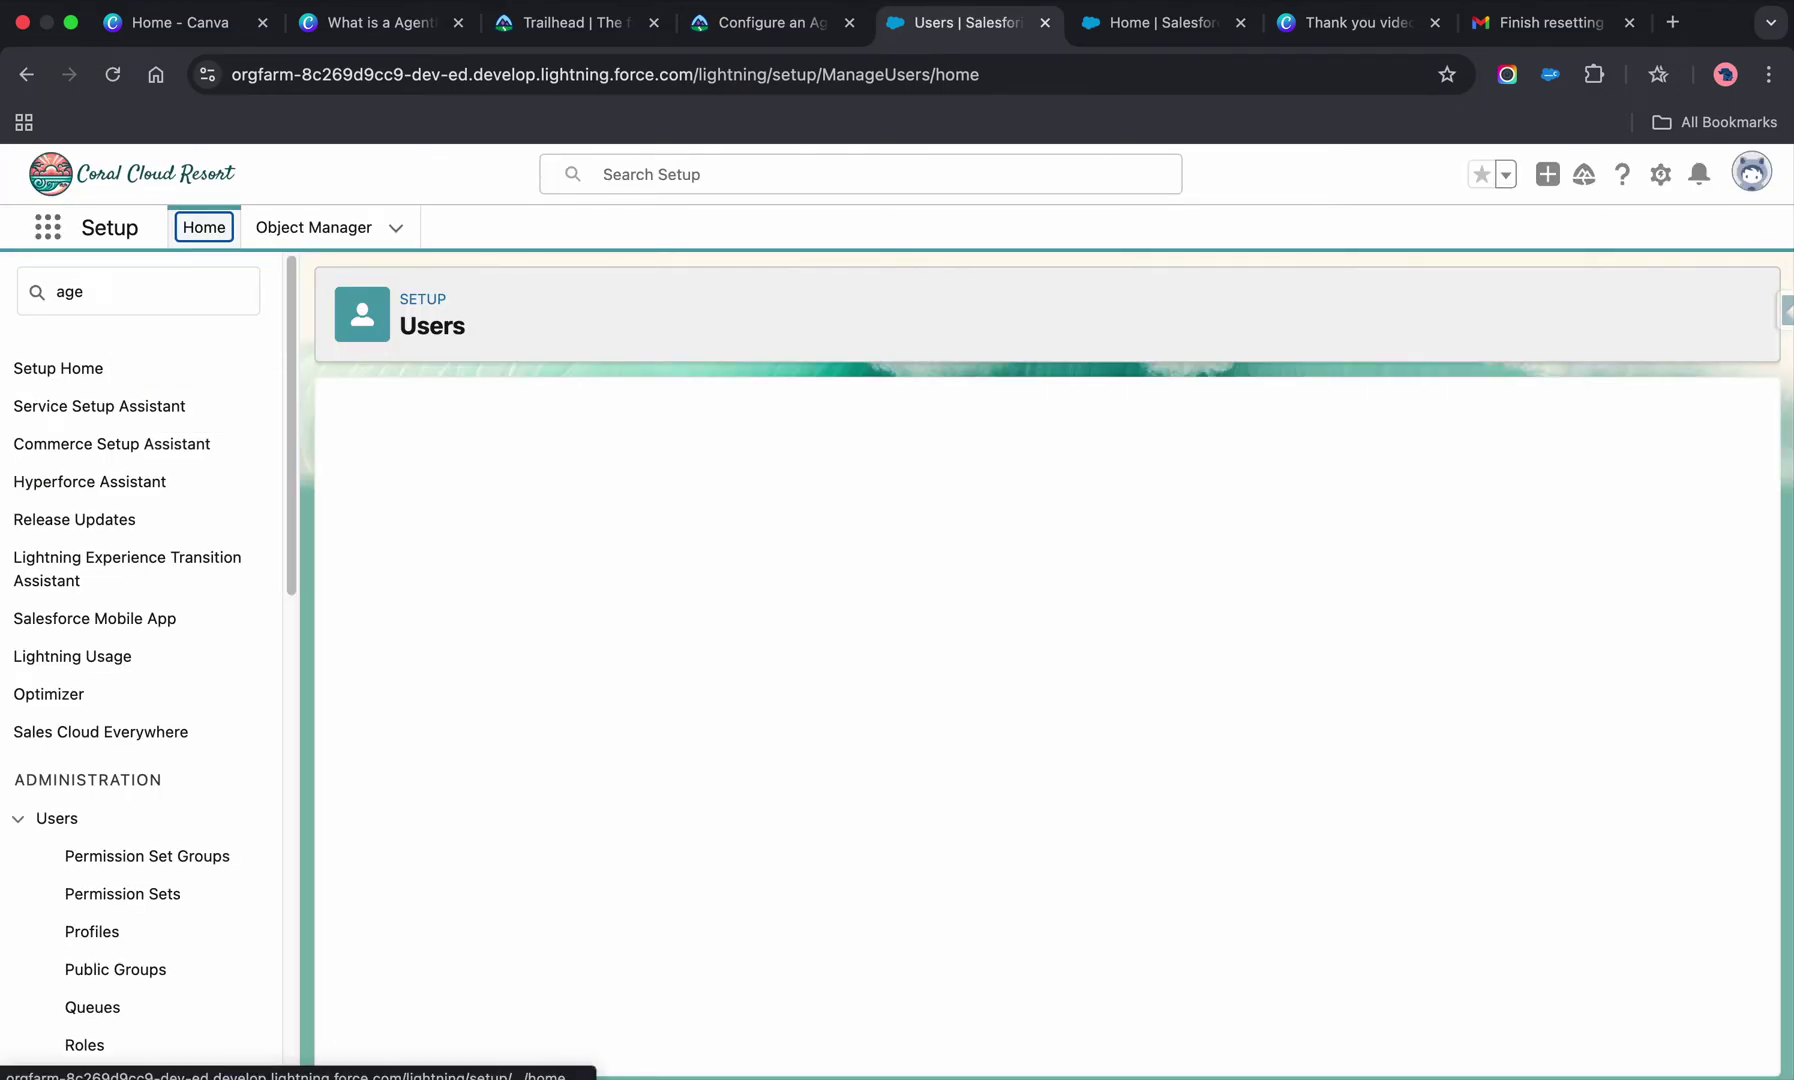
{"action": "left_click", "coordinate": [137, 294]}
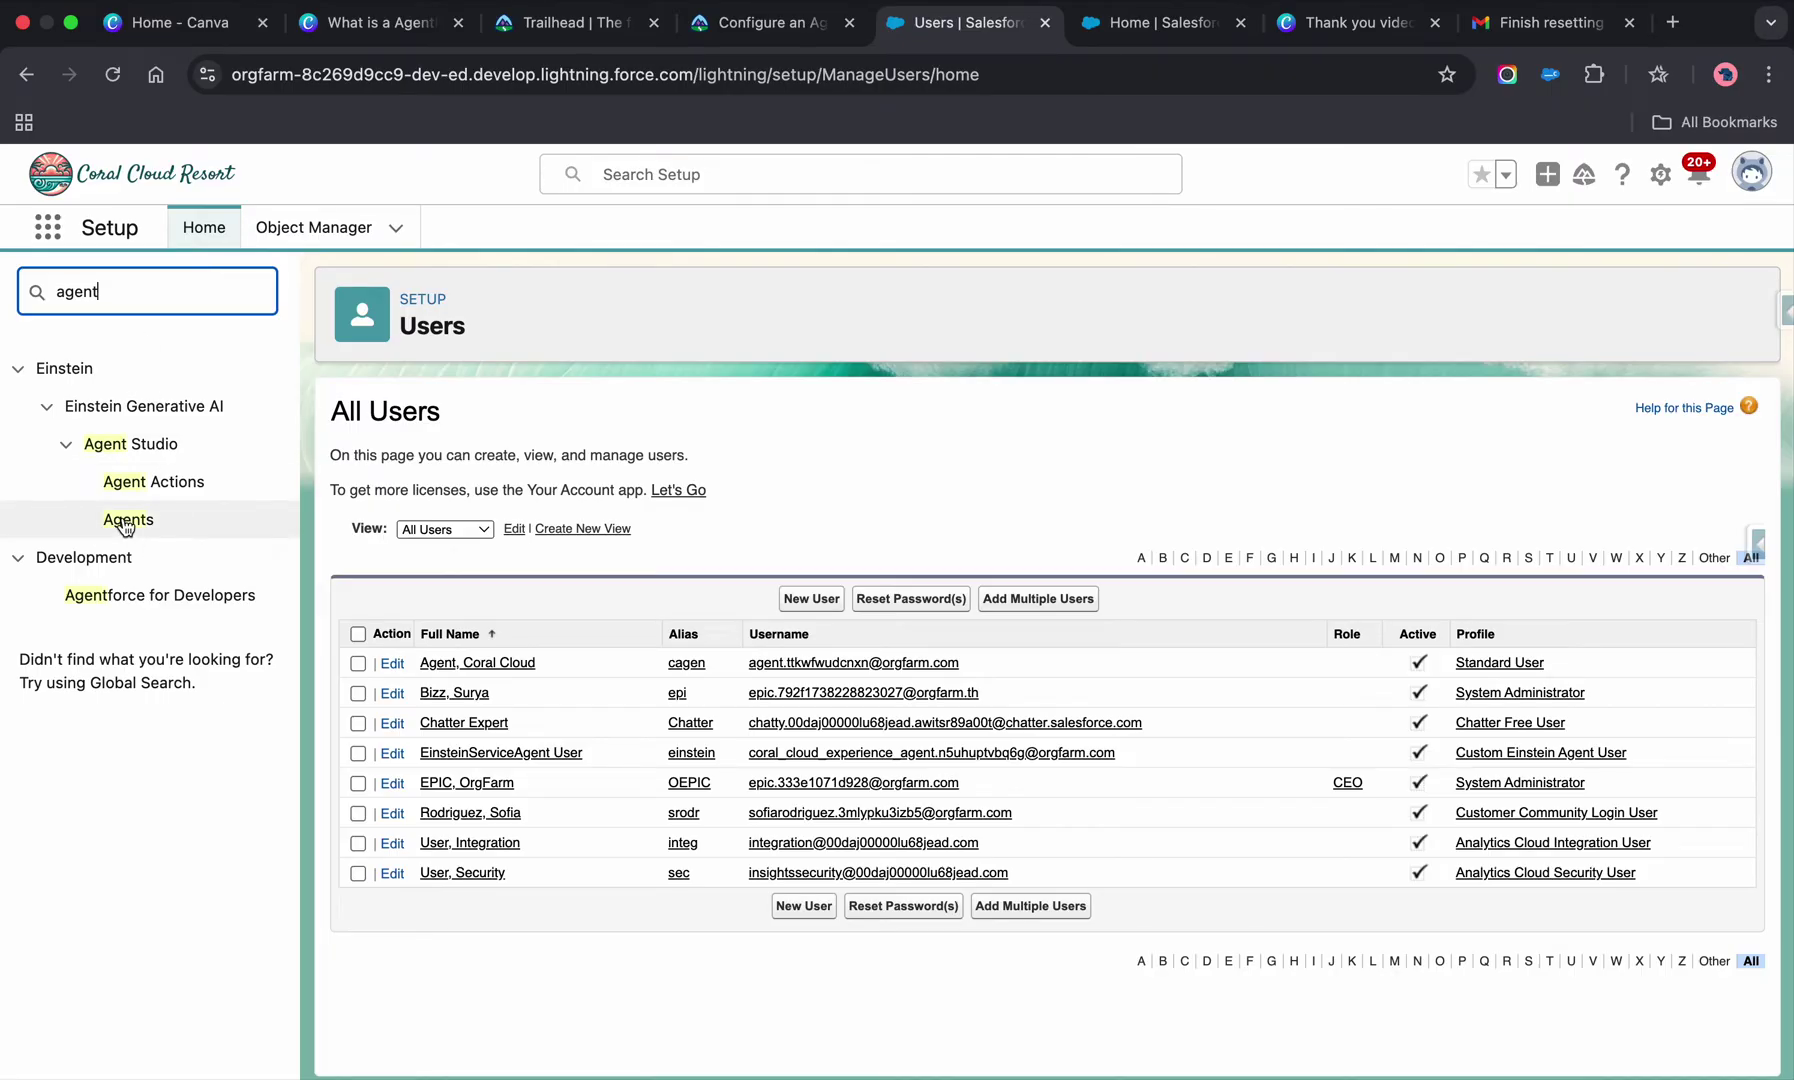
{"action": "left_click", "coordinate": [125, 522]}
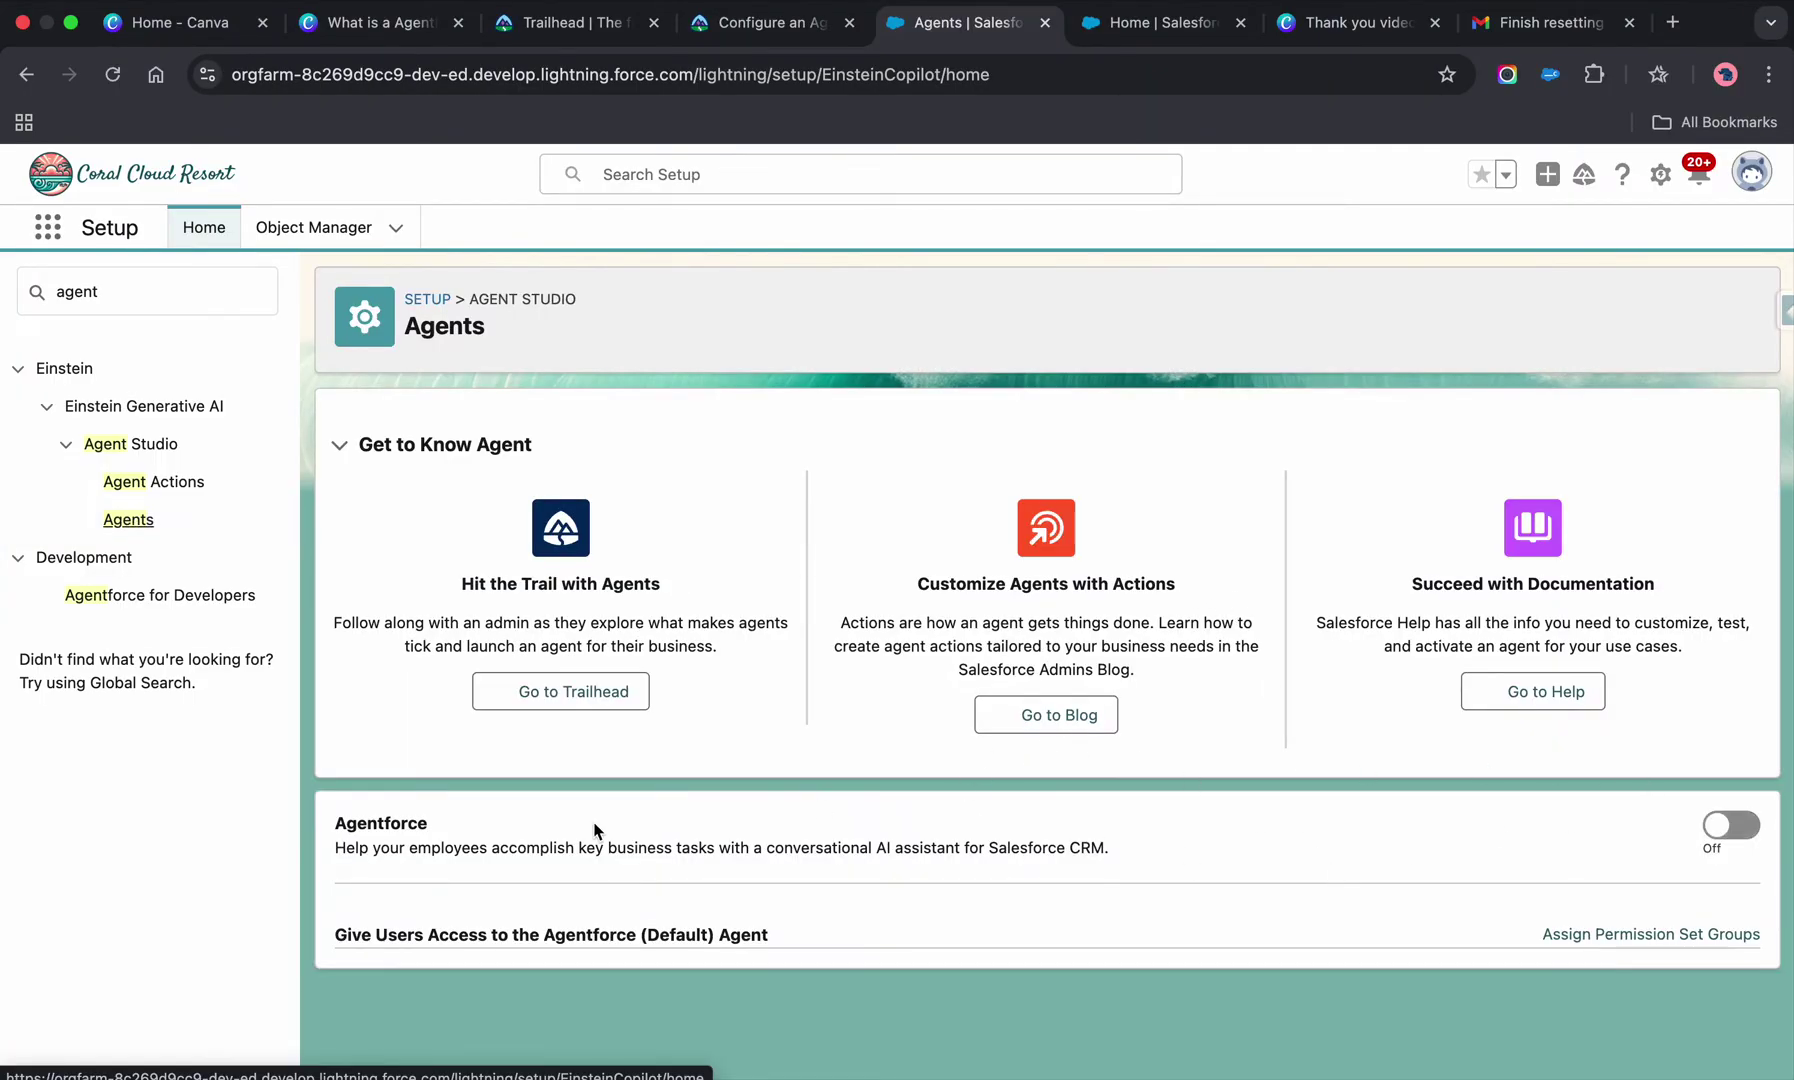
- Switch Agentforce On and review the listed agents, such as Einstein Copilot and Coral Cloud Agent
{"action": "left_click", "coordinate": [1748, 838]}
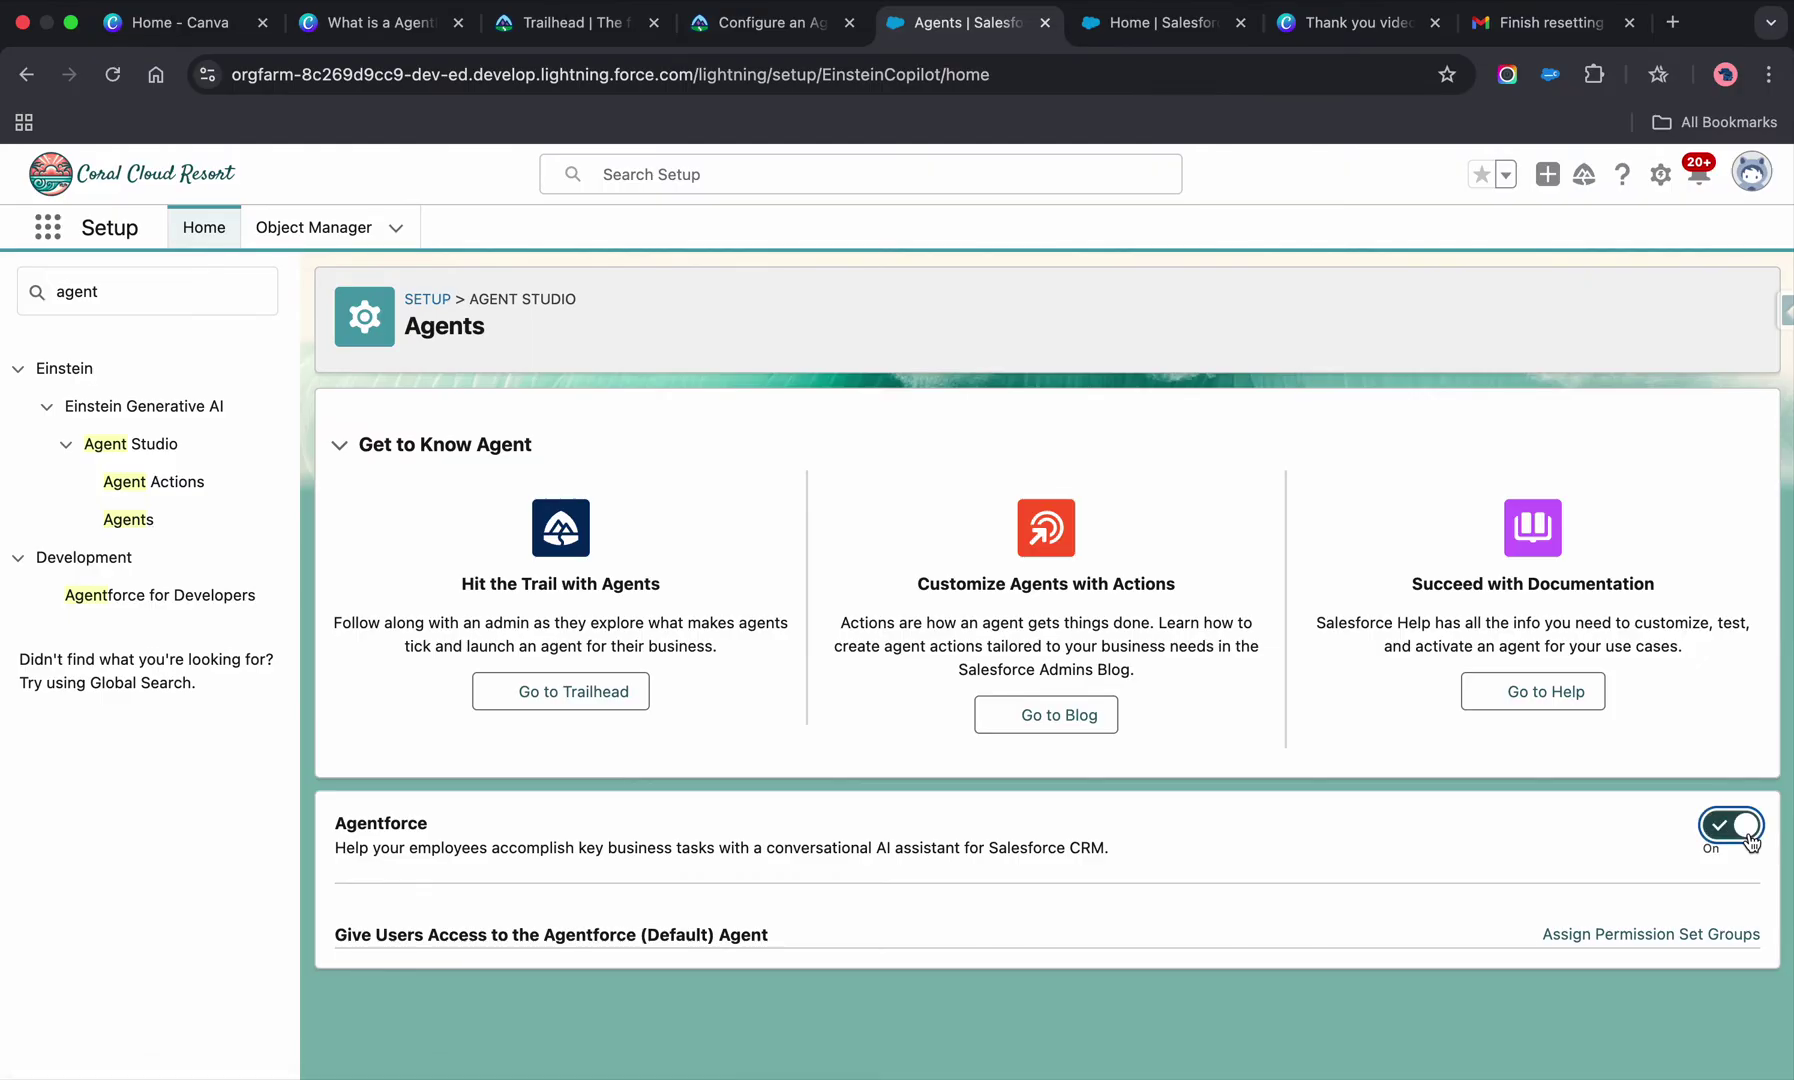
{"action": "scroll", "coordinate": [821, 796], "scroll_direction": "down", "scroll_amount": 1}
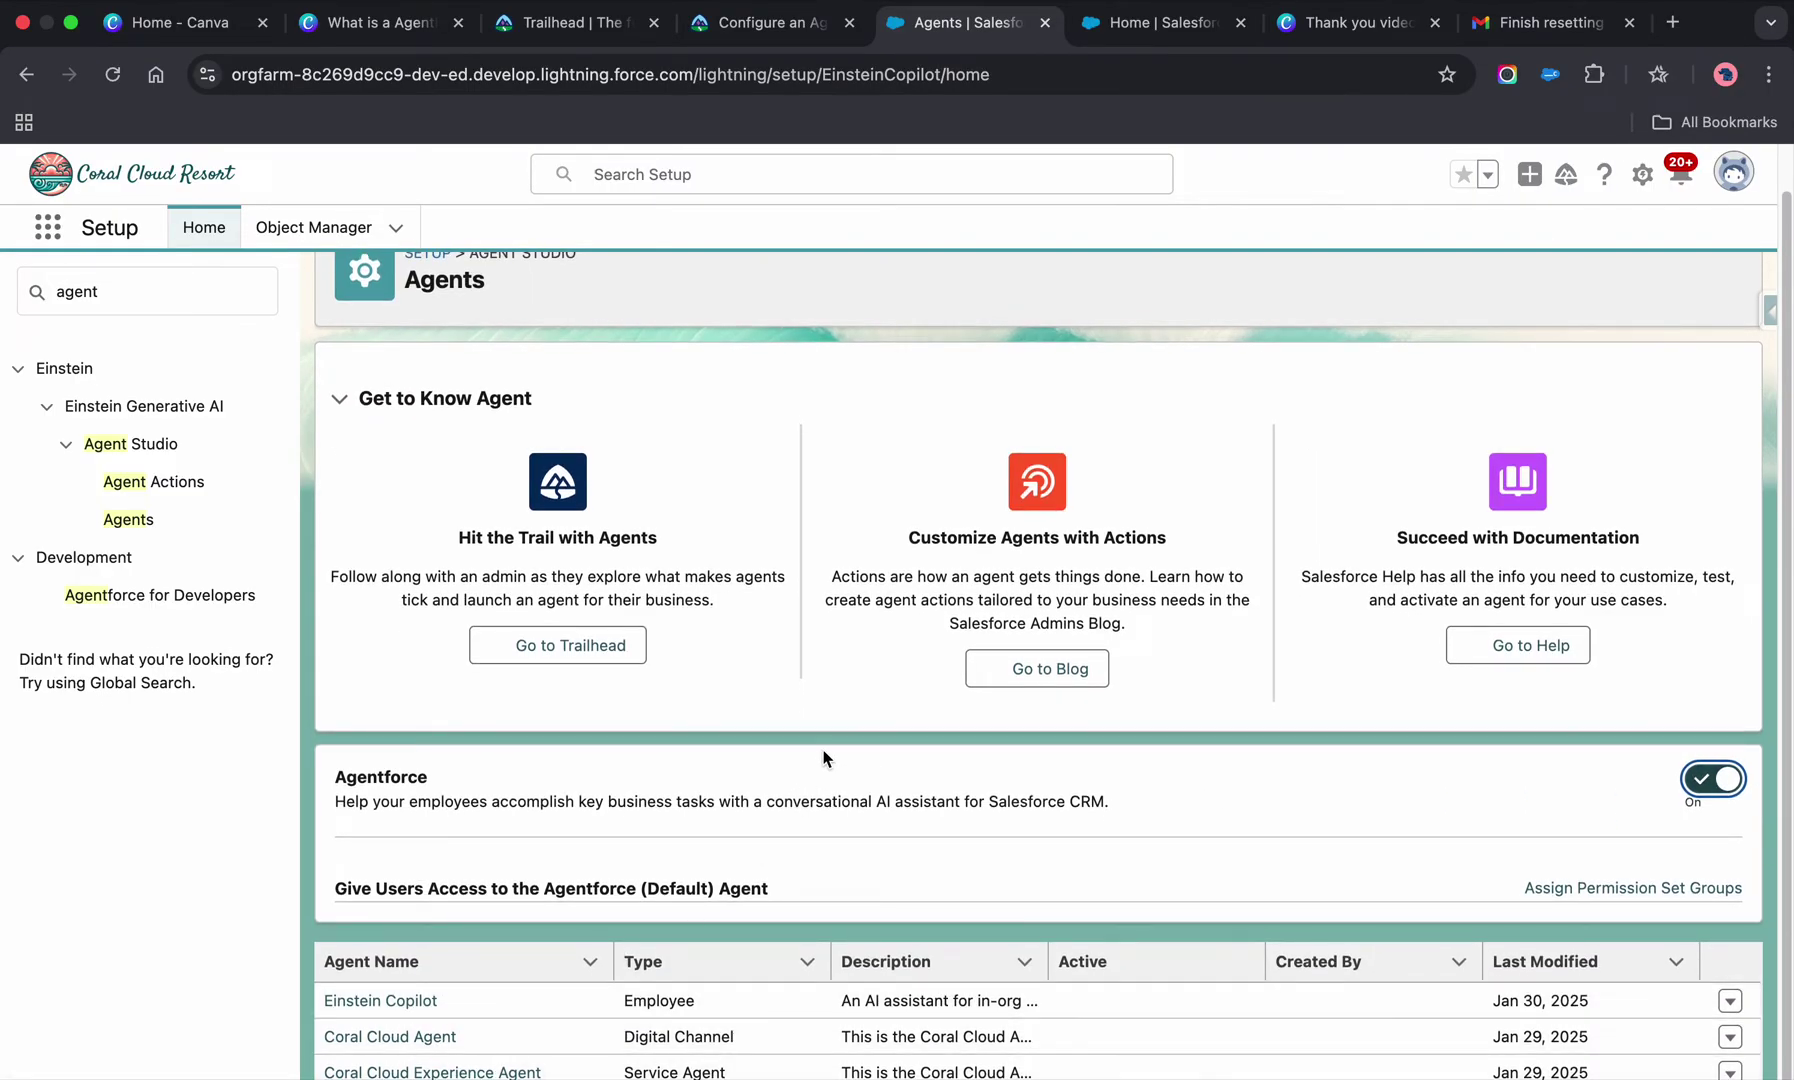
{"action": "left_click", "coordinate": [47, 228]}
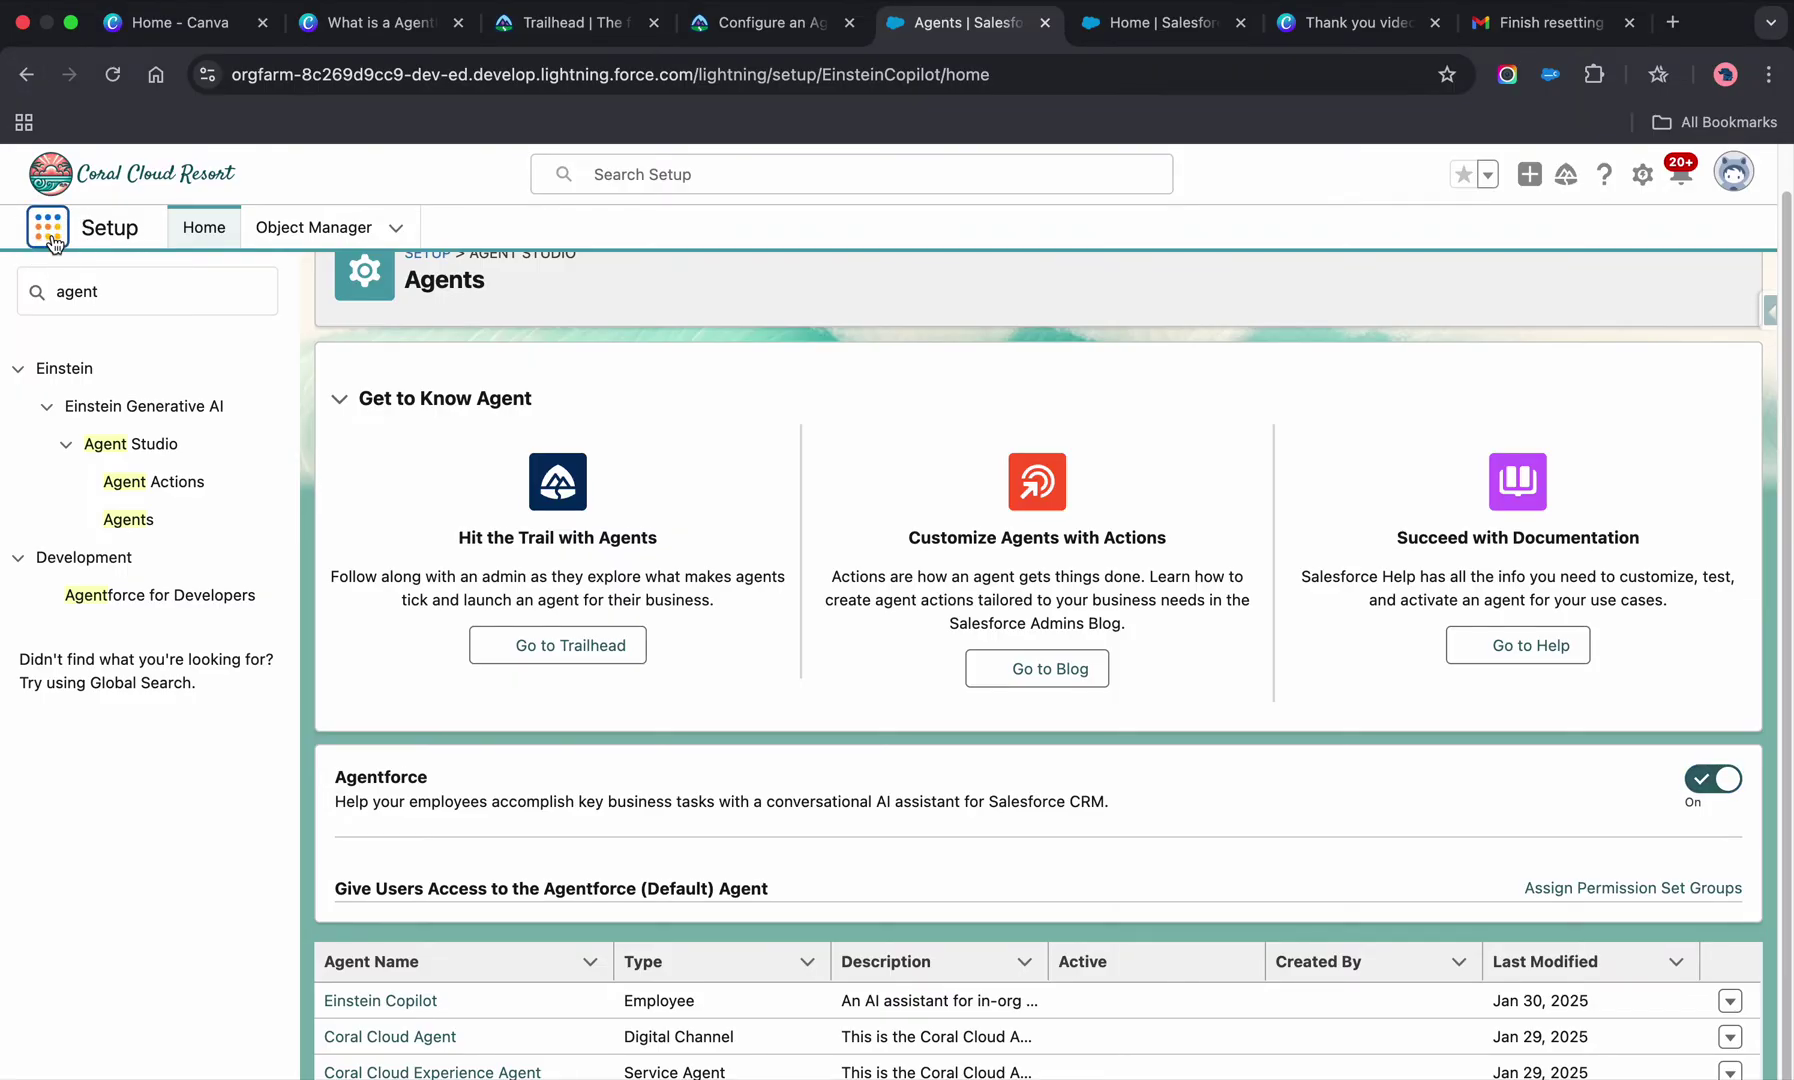
- Open the Sales app via an 'sa' search and show the Agentforce panel, dismissing its intro notices
{"action": "left_click", "coordinate": [48, 230]}
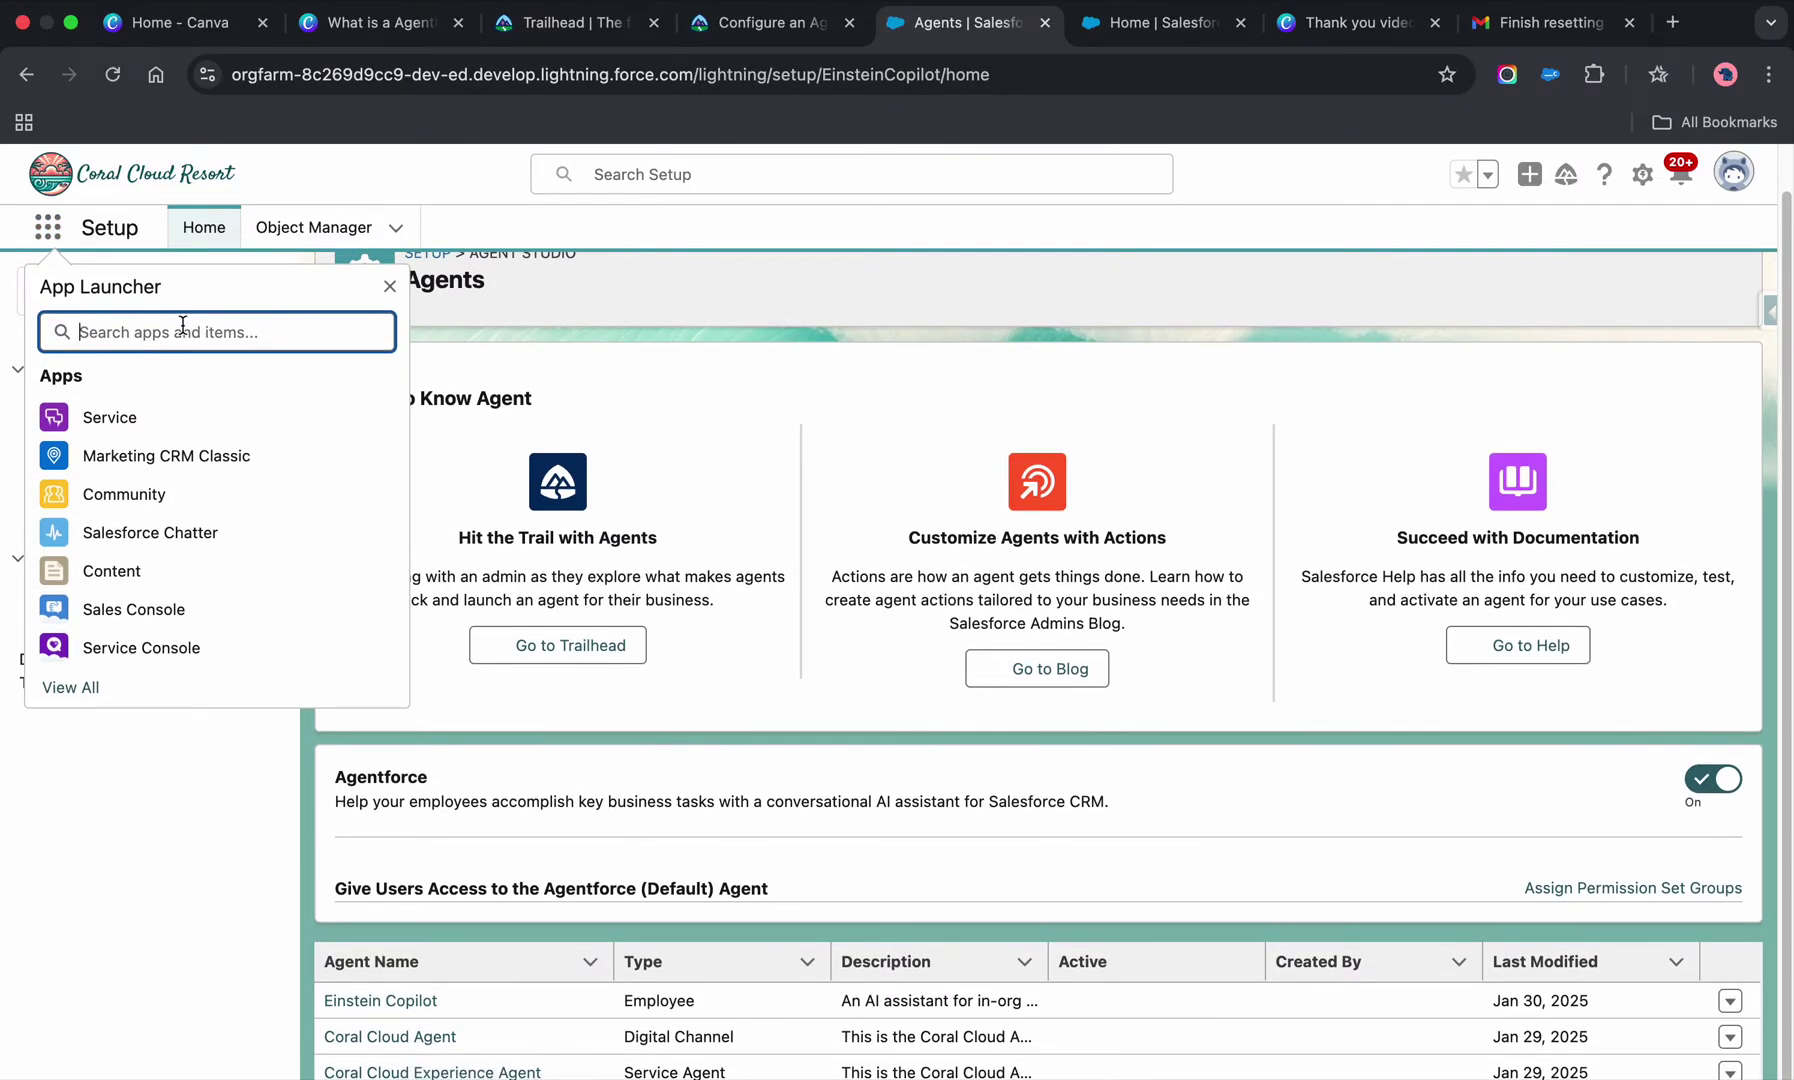
{"action": "type", "text": "sa"}
{"action": "left_click", "coordinate": [106, 496]}
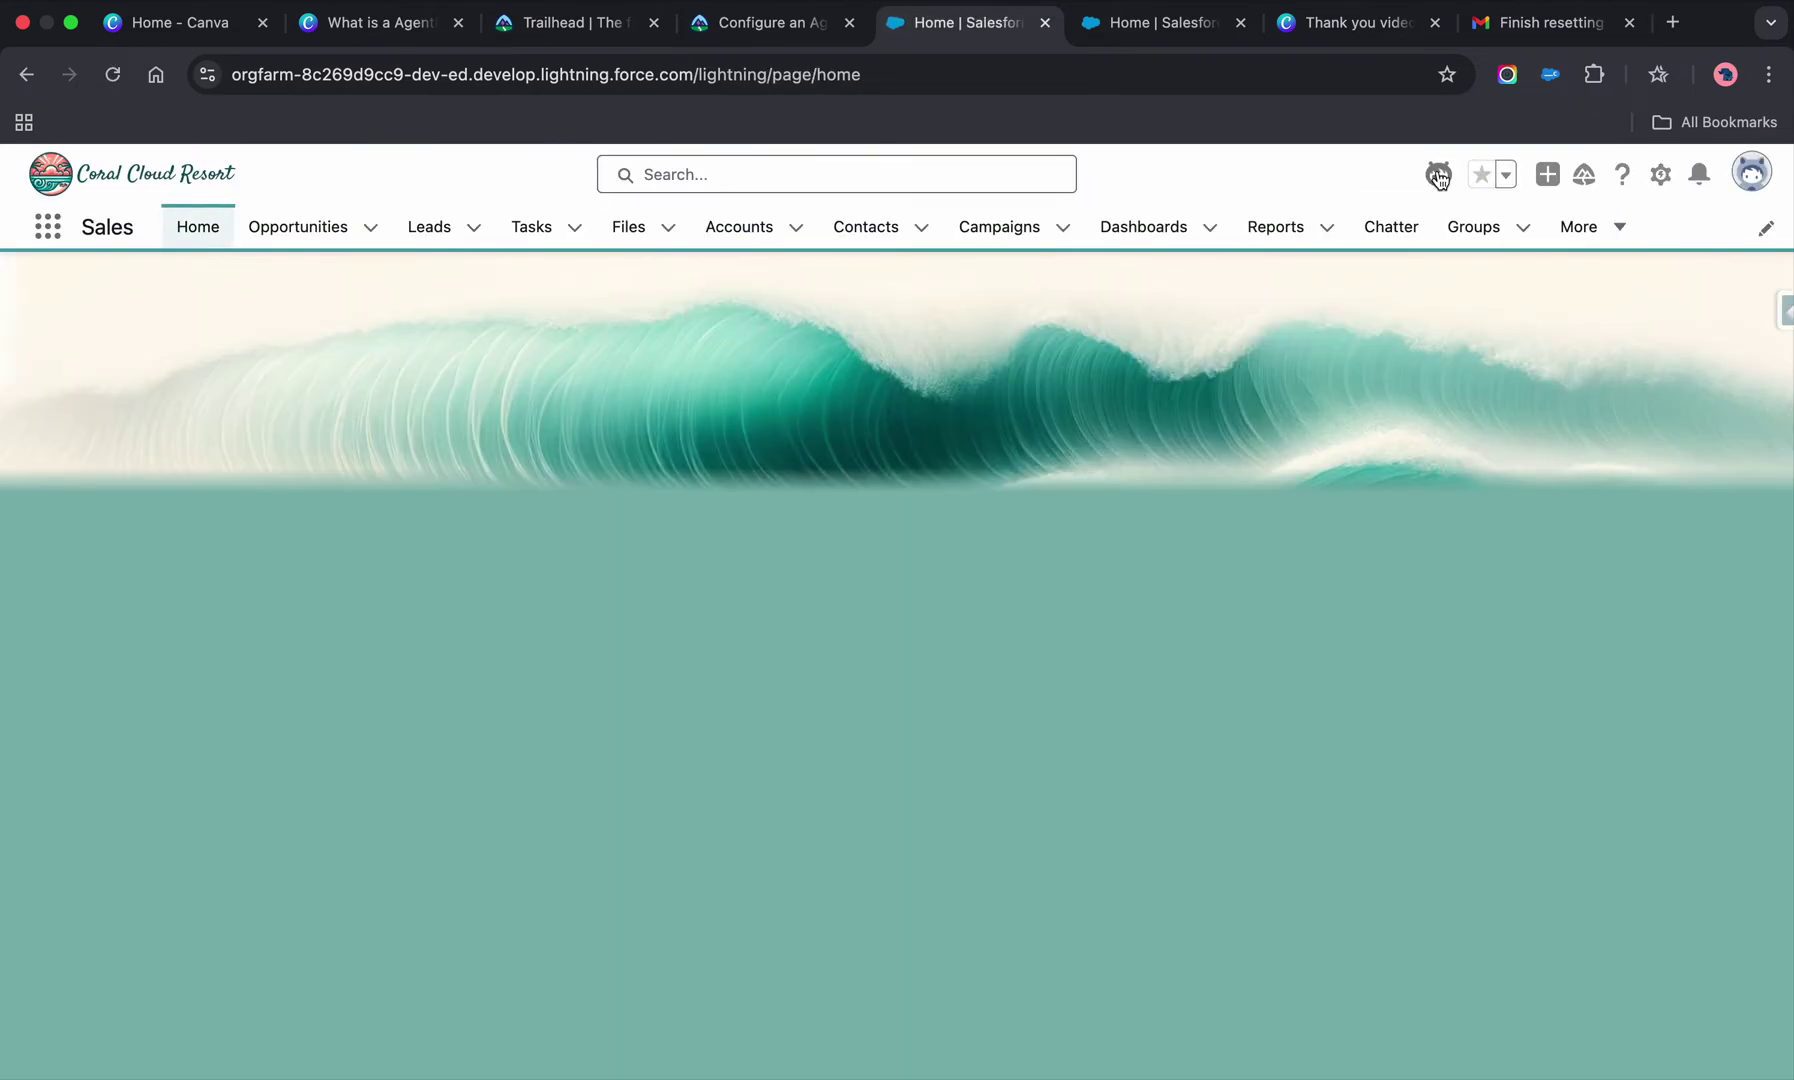
{"action": "left_click", "coordinate": [1427, 176]}
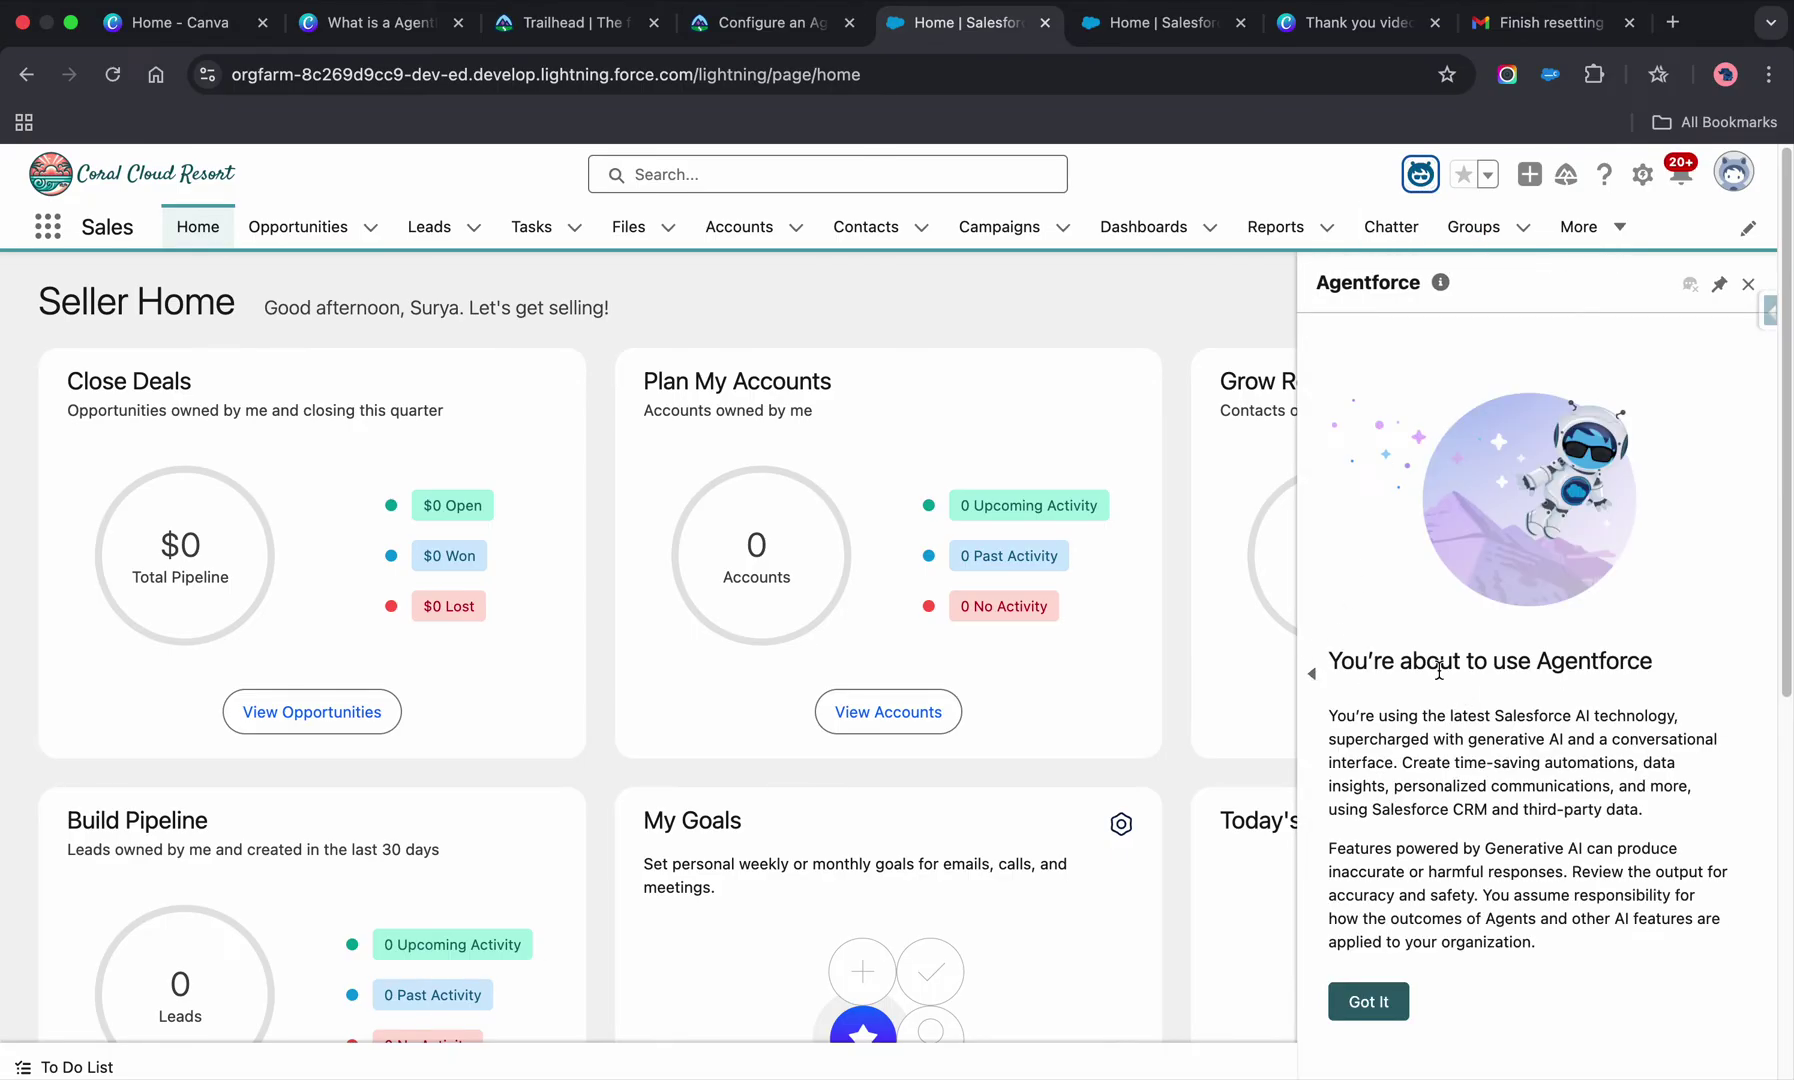
{"action": "scroll", "coordinate": [1438, 670], "scroll_direction": "down", "scroll_amount": 3}
{"action": "left_click", "coordinate": [1368, 1001]}
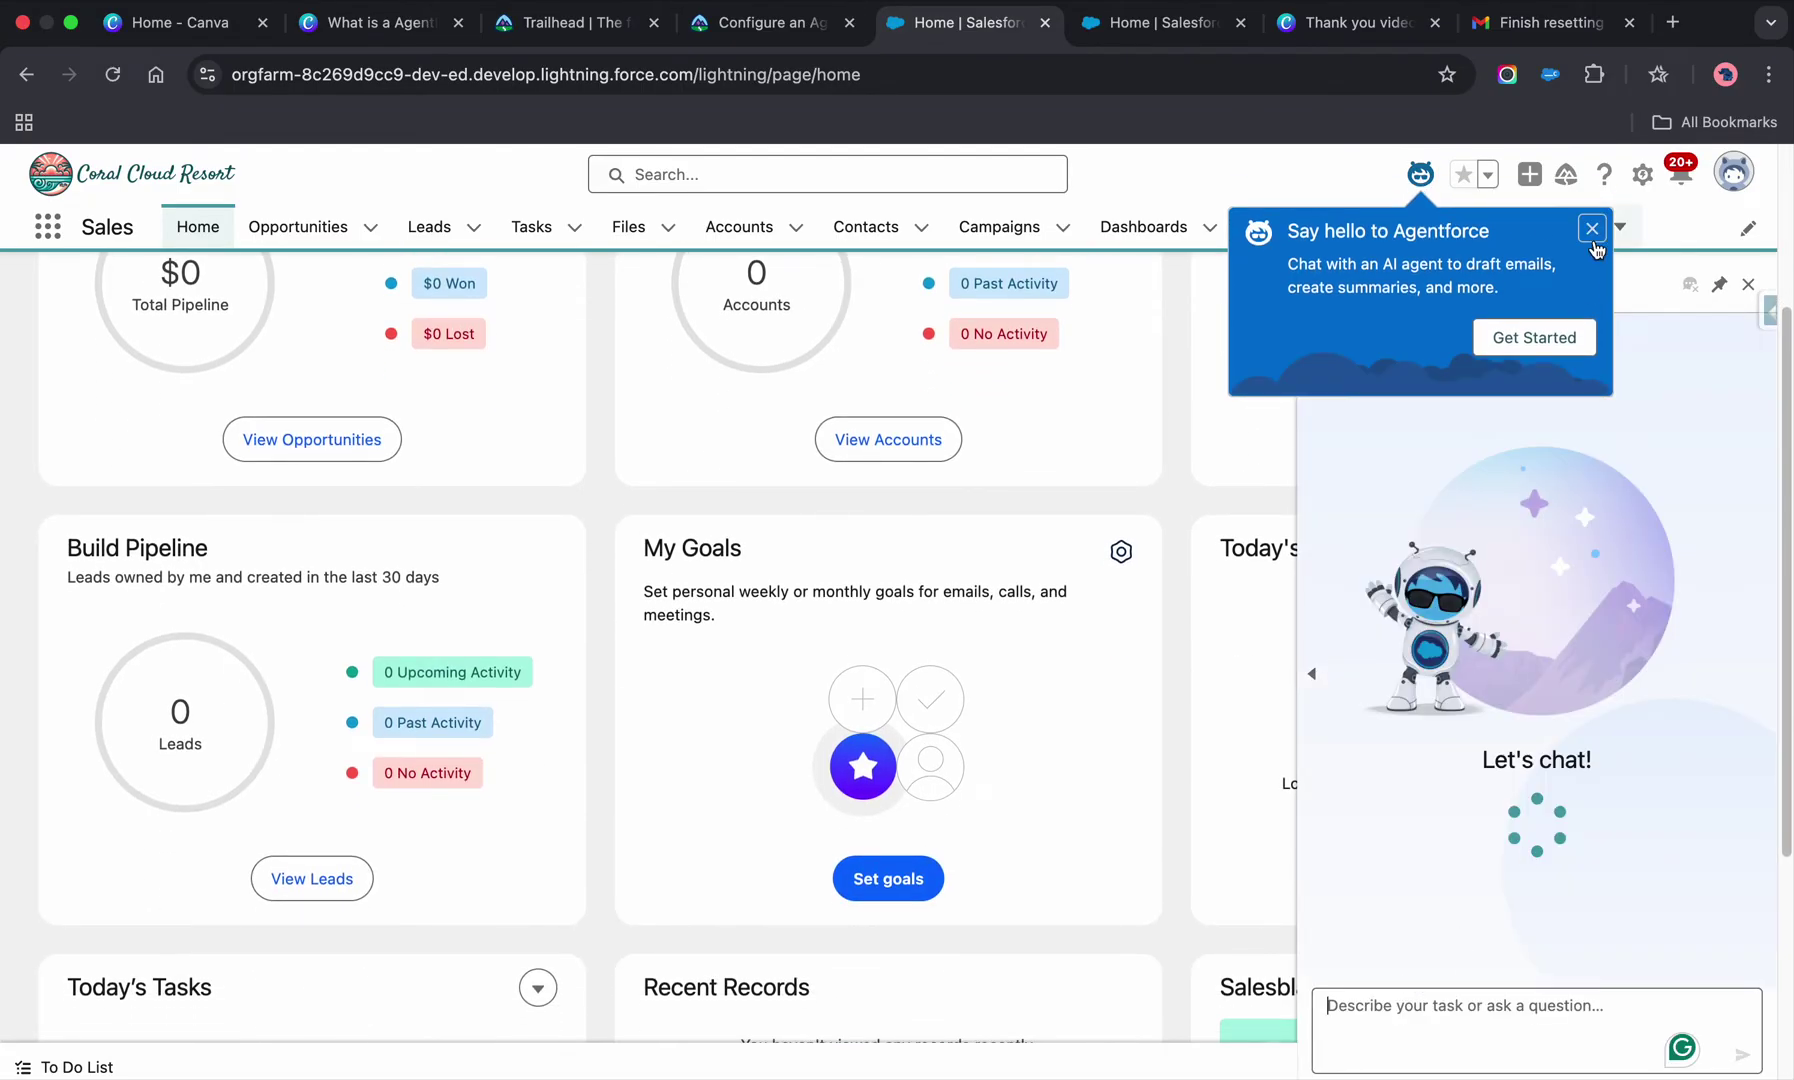
{"action": "left_click", "coordinate": [1593, 229]}
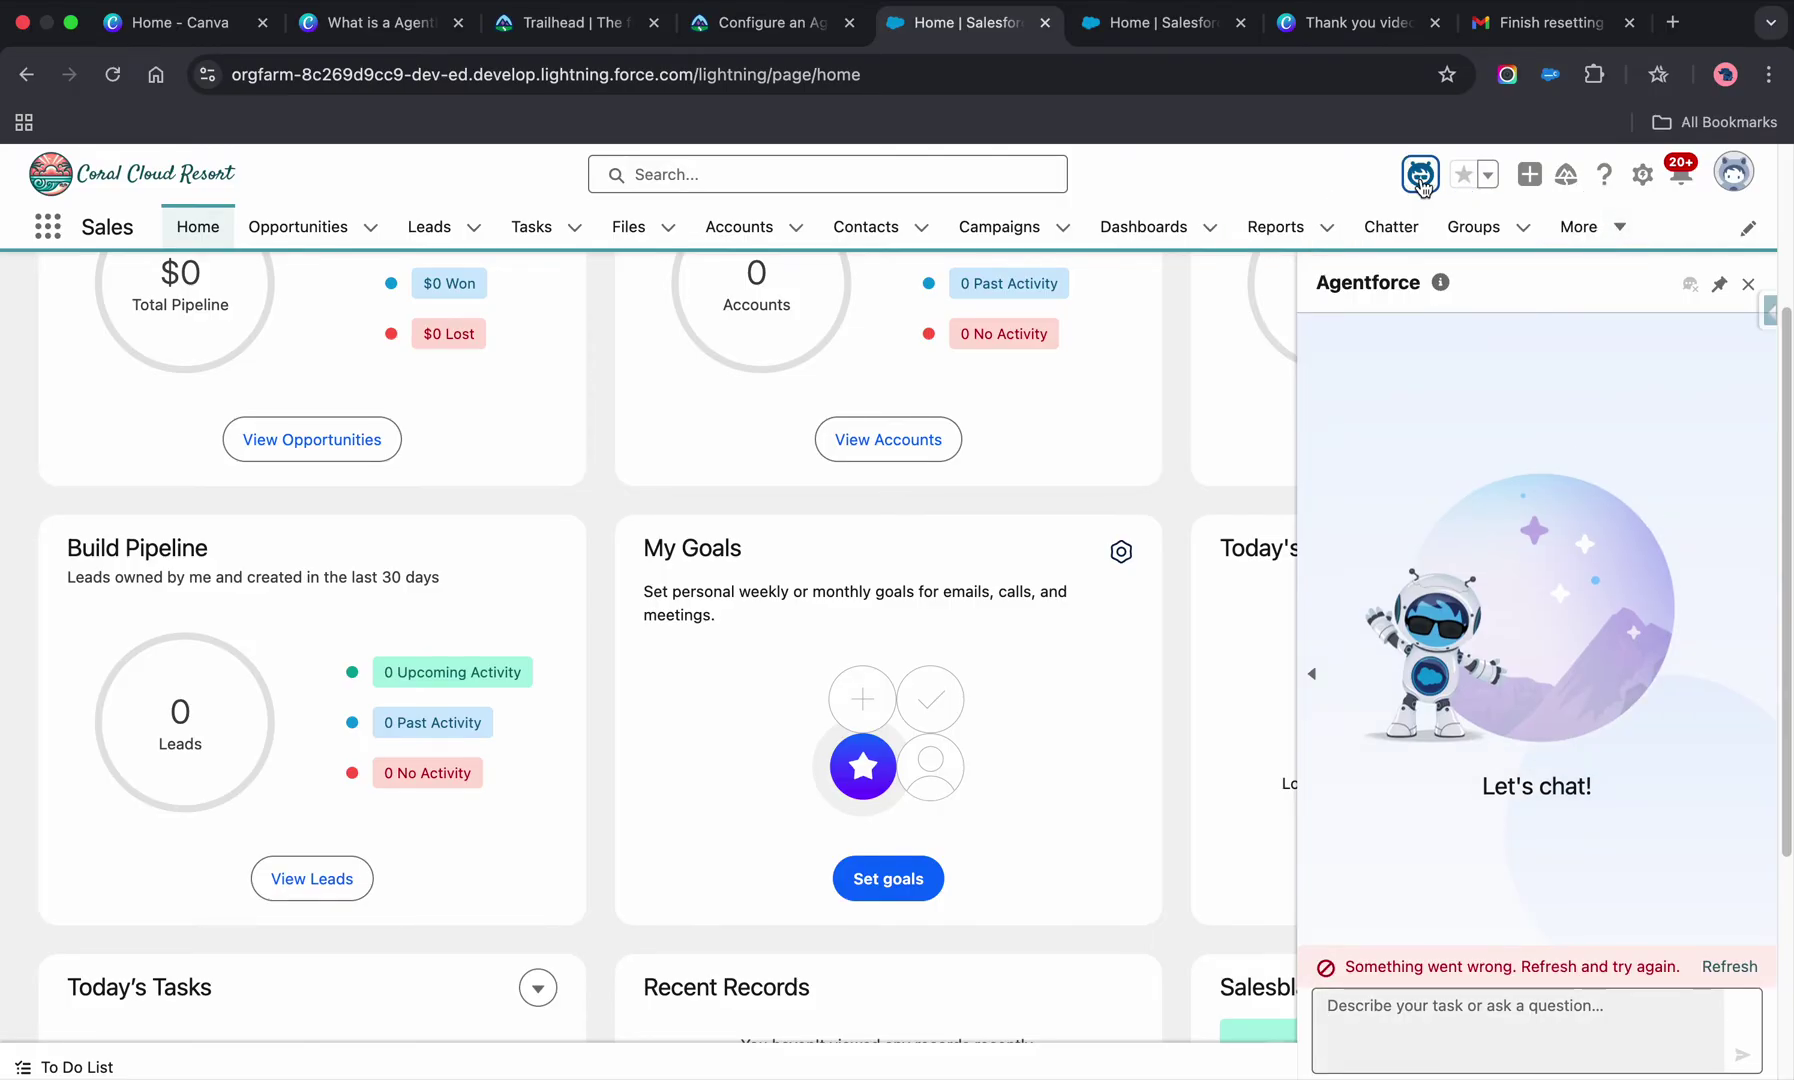
- Retry loading the Agentforce chat, which keeps reporting 'Something went wrong'
{"action": "left_click", "coordinate": [1716, 967]}
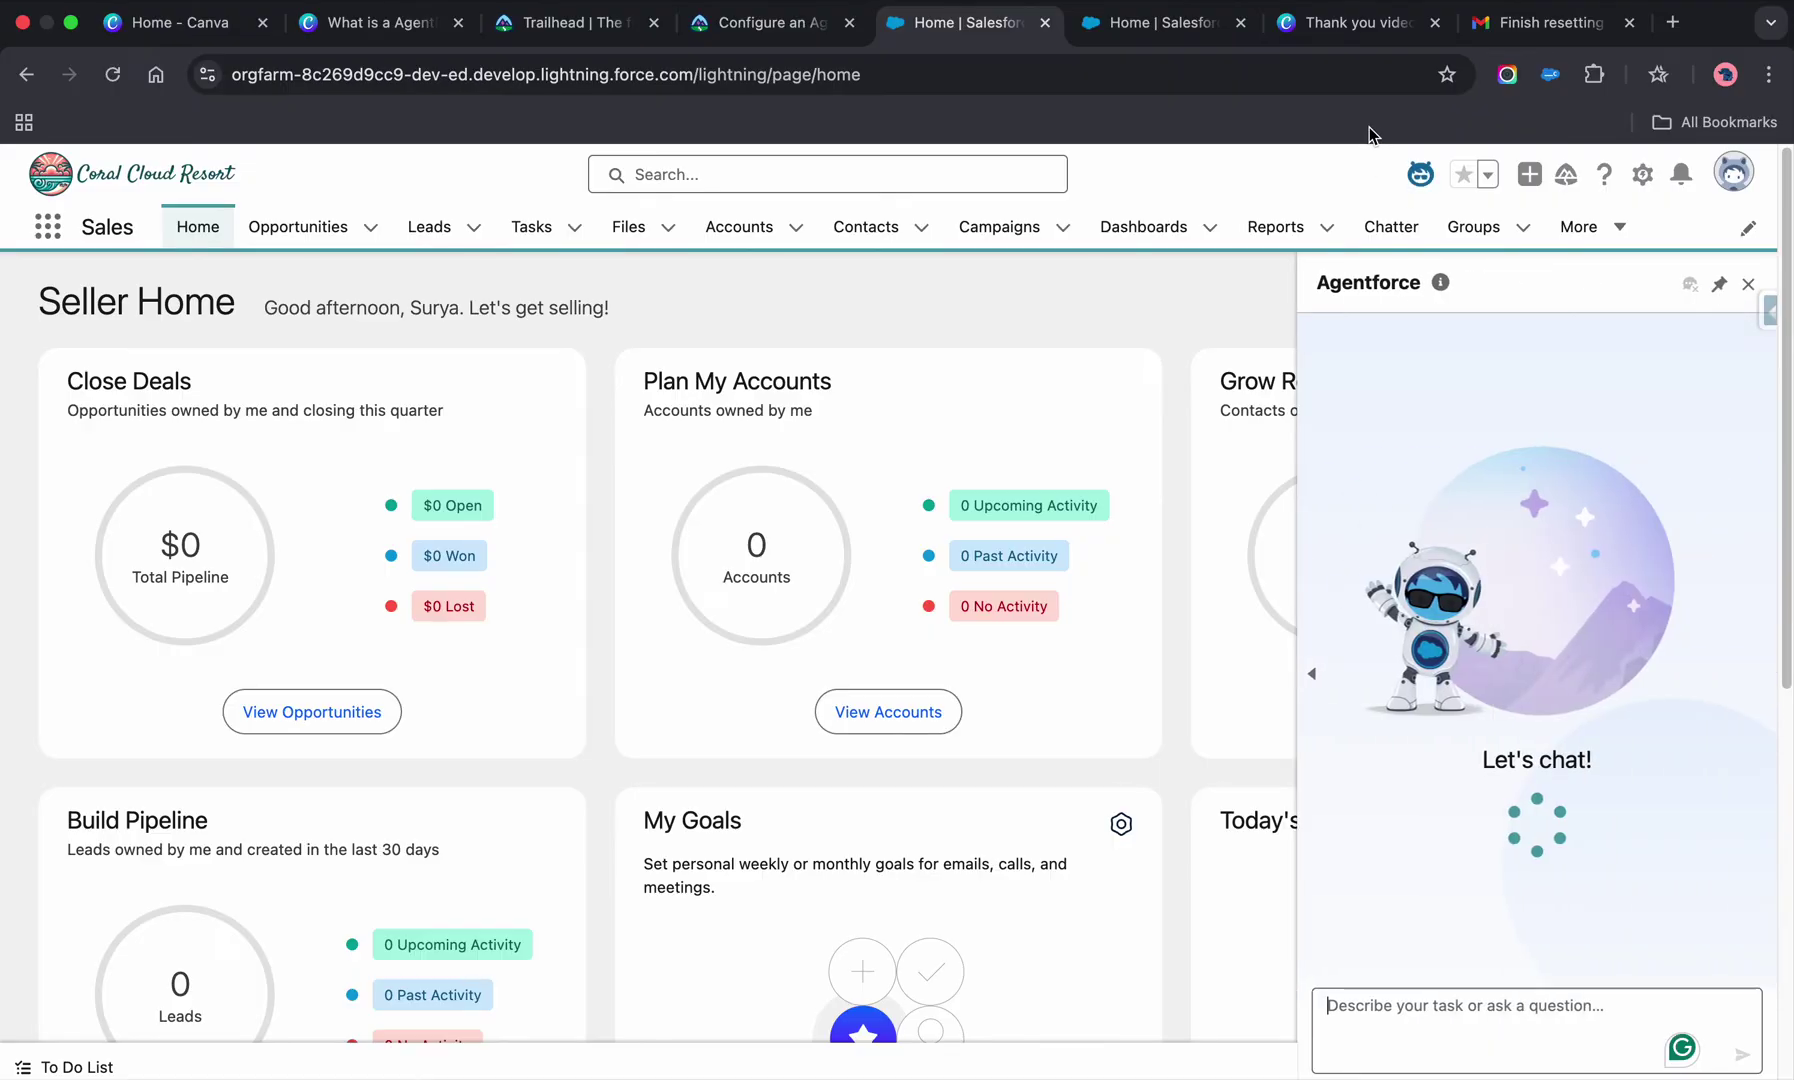
{"action": "left_click", "coordinate": [1421, 175]}
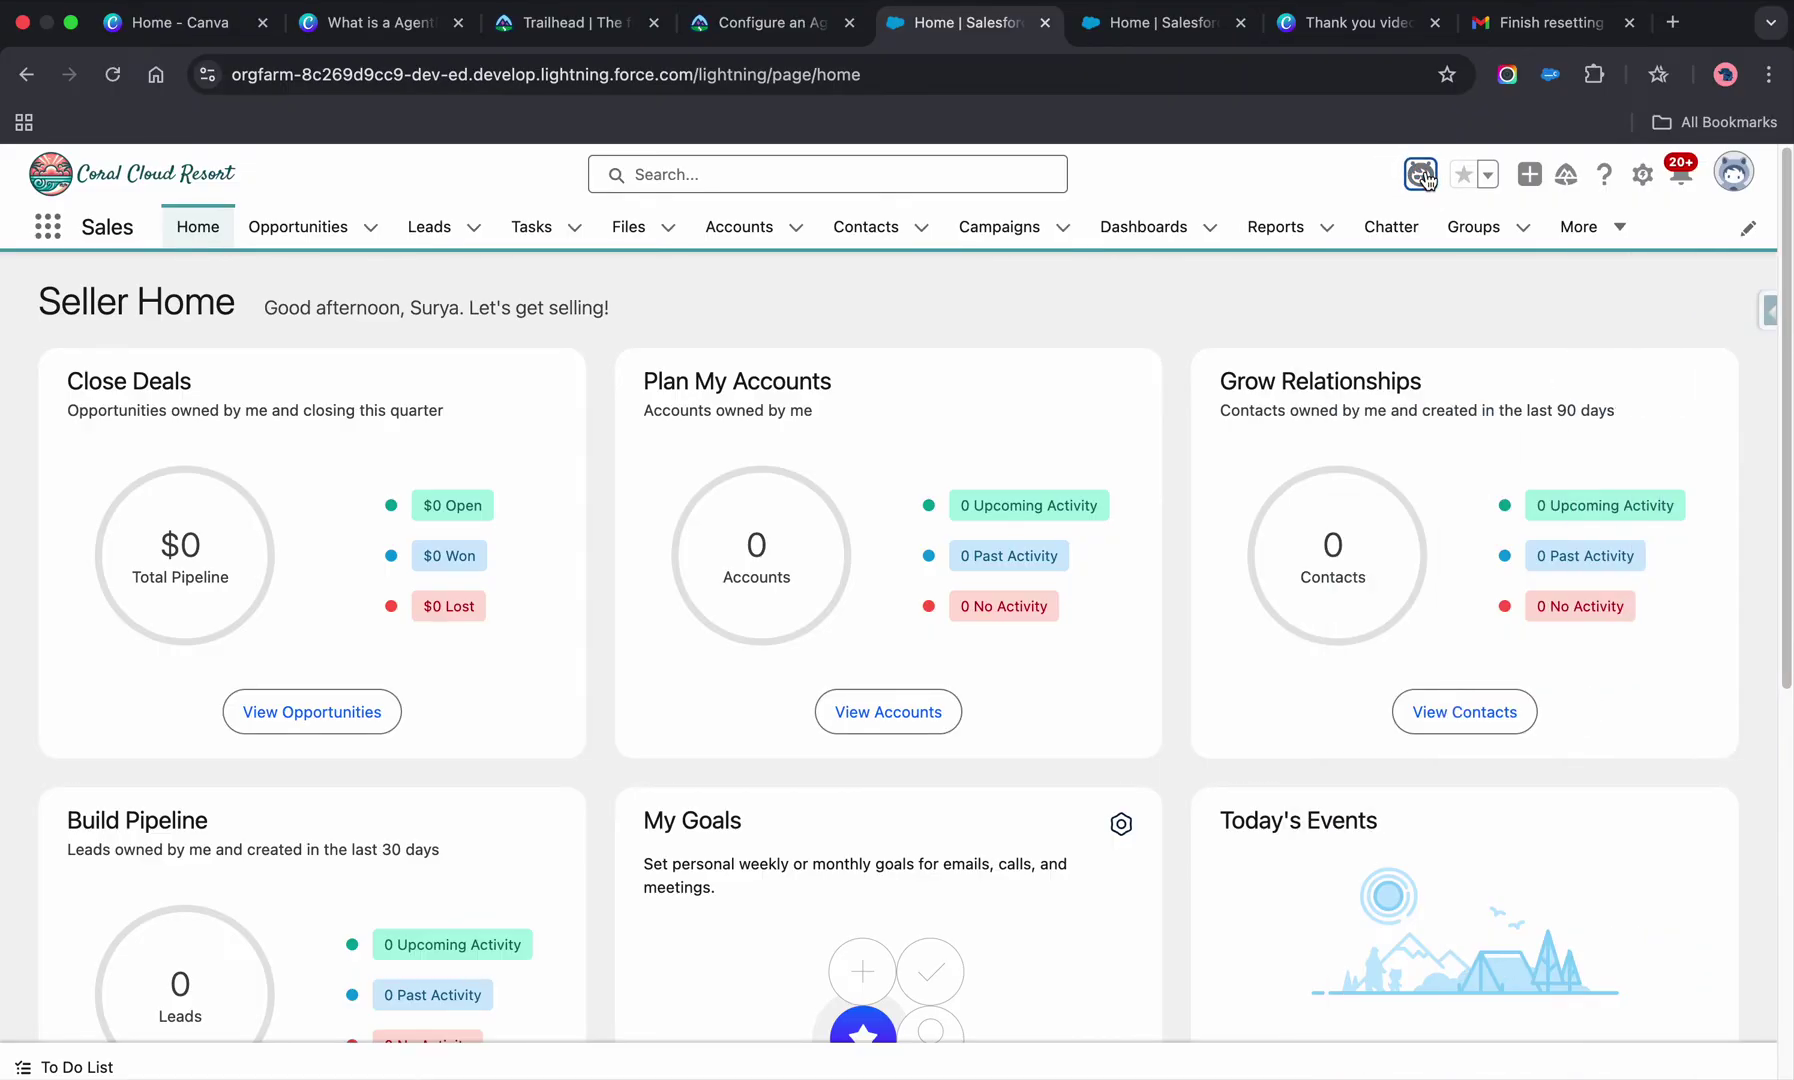
{"action": "left_click", "coordinate": [1421, 175]}
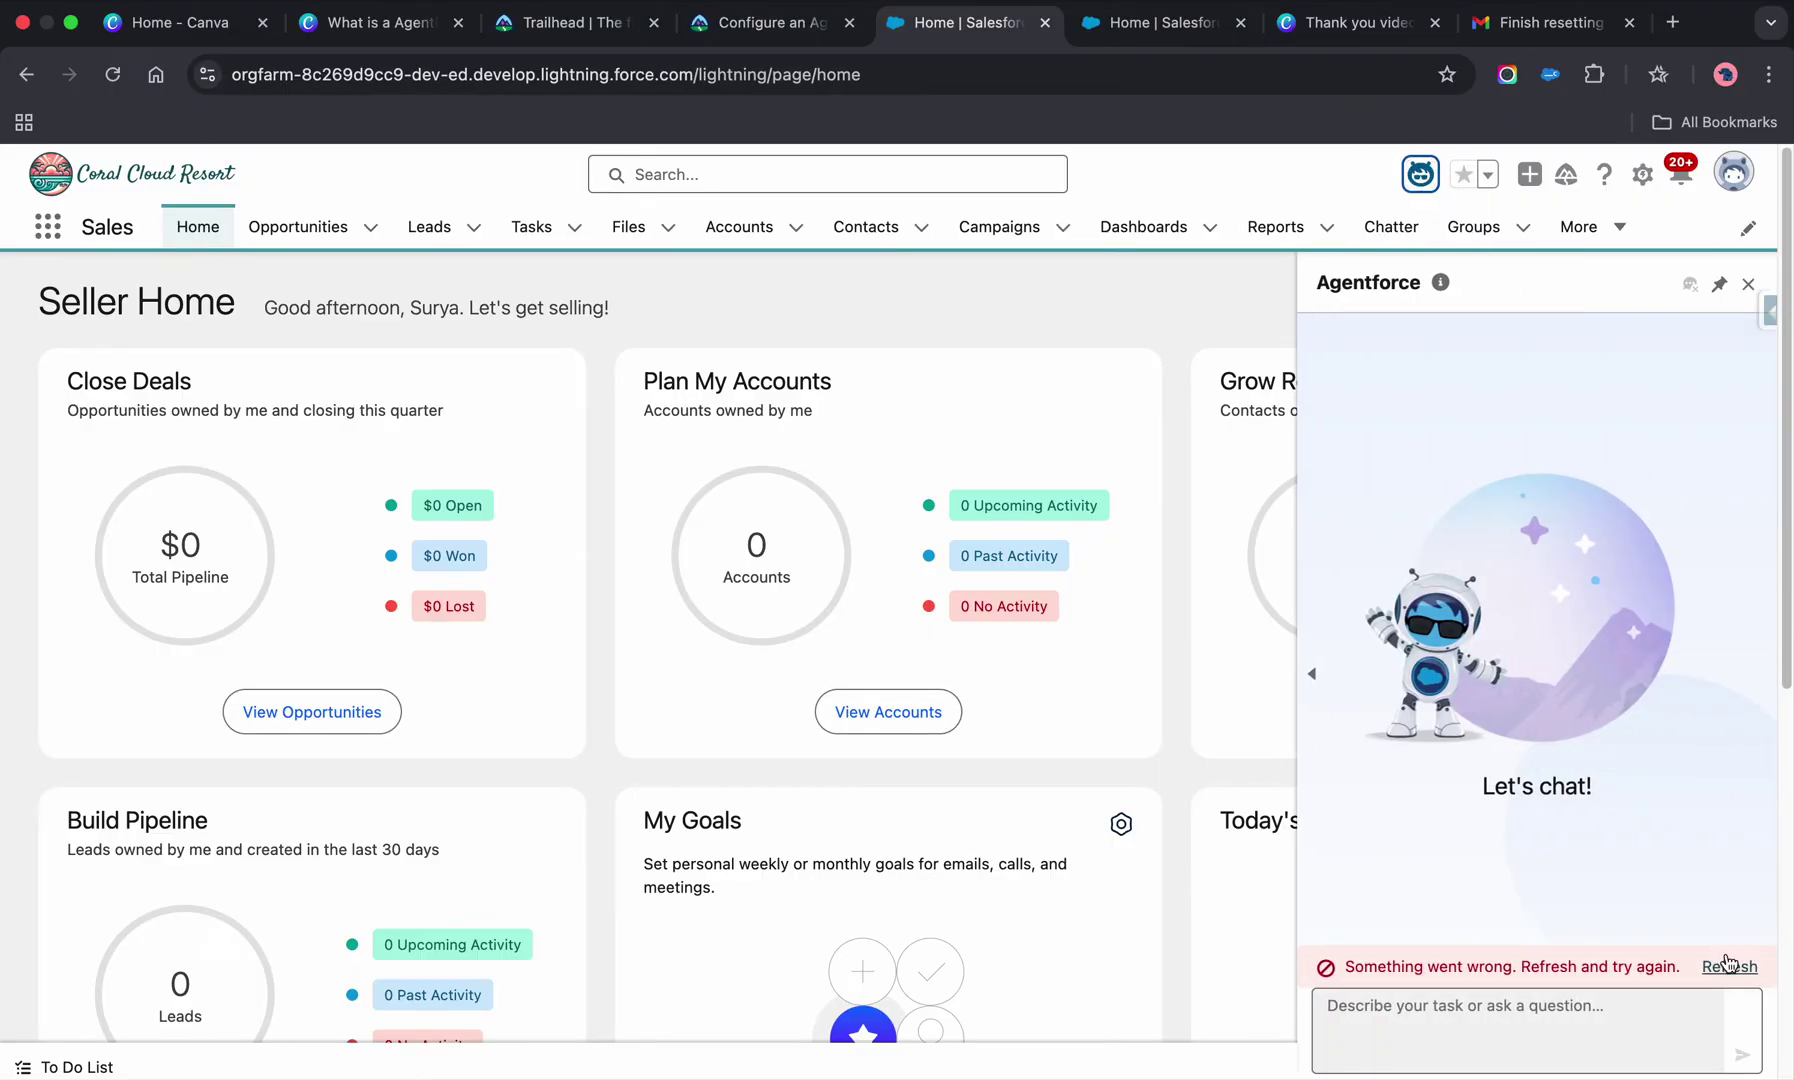
{"action": "left_click", "coordinate": [1575, 1025]}
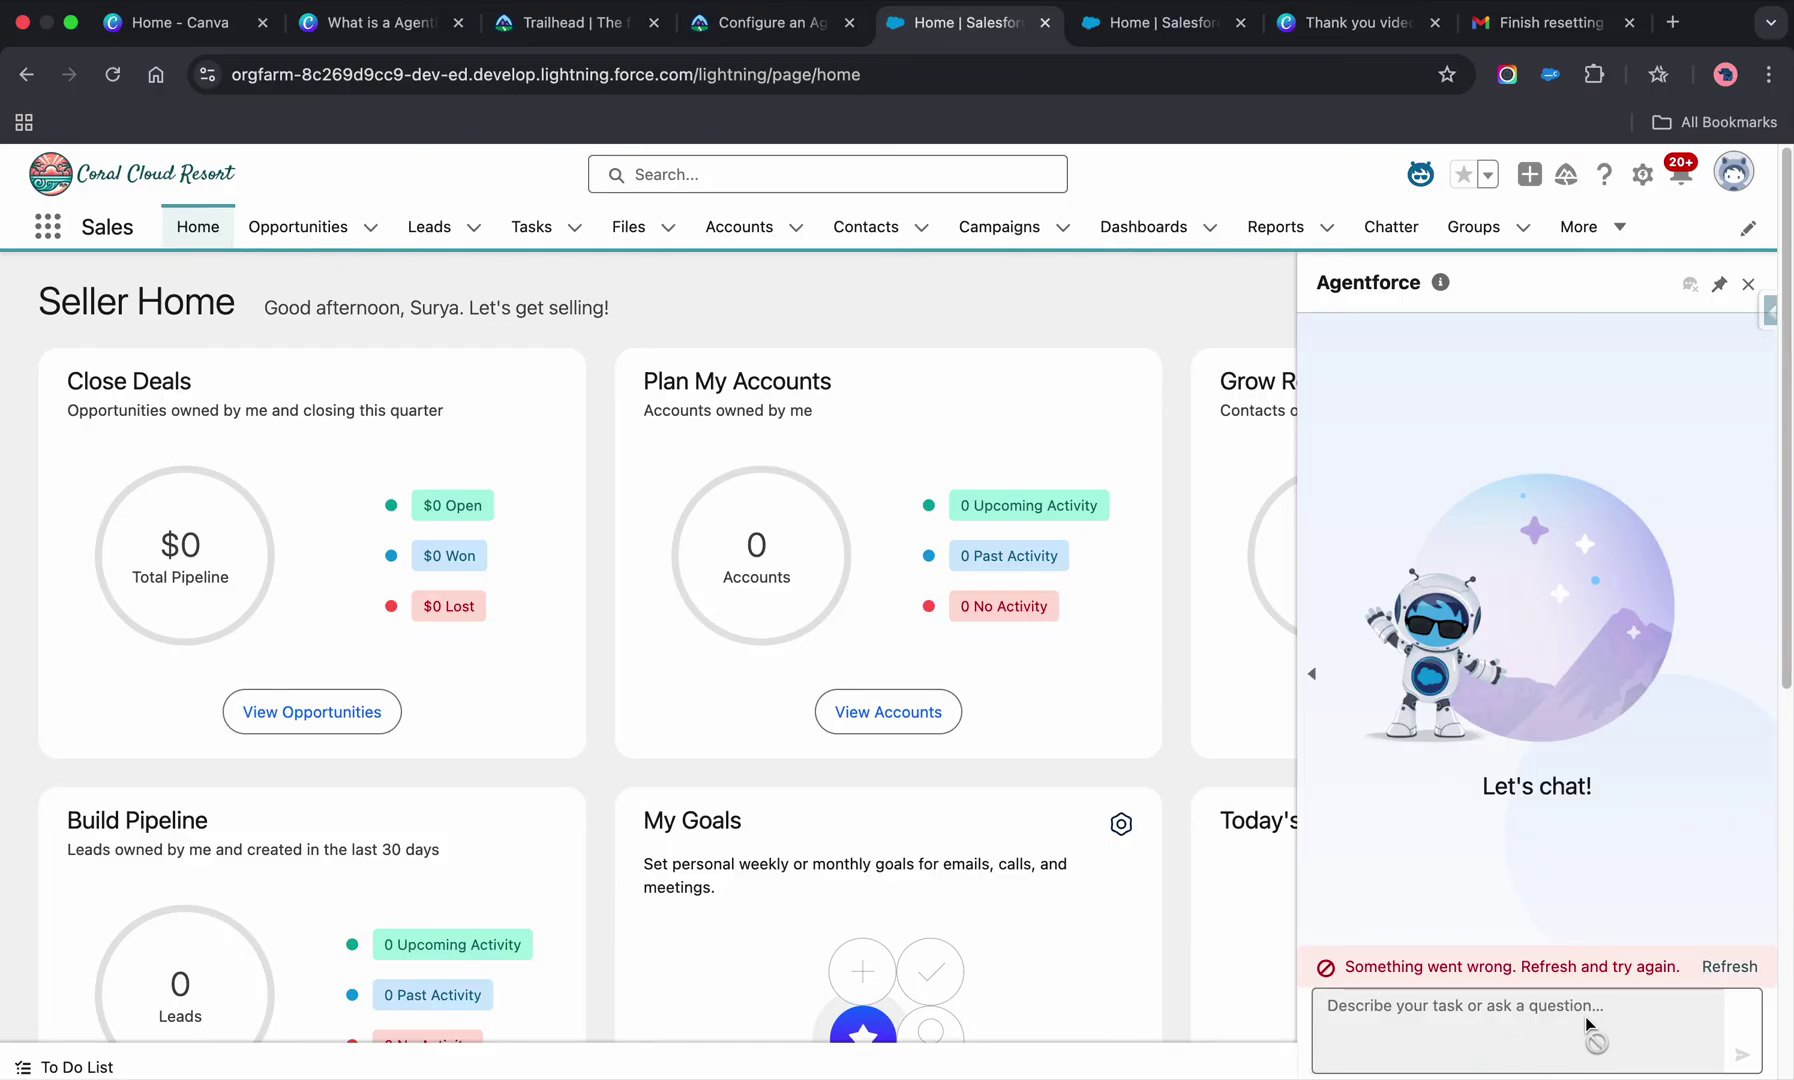
{"action": "left_click", "coordinate": [1729, 966]}
{"action": "left_click", "coordinate": [1441, 284]}
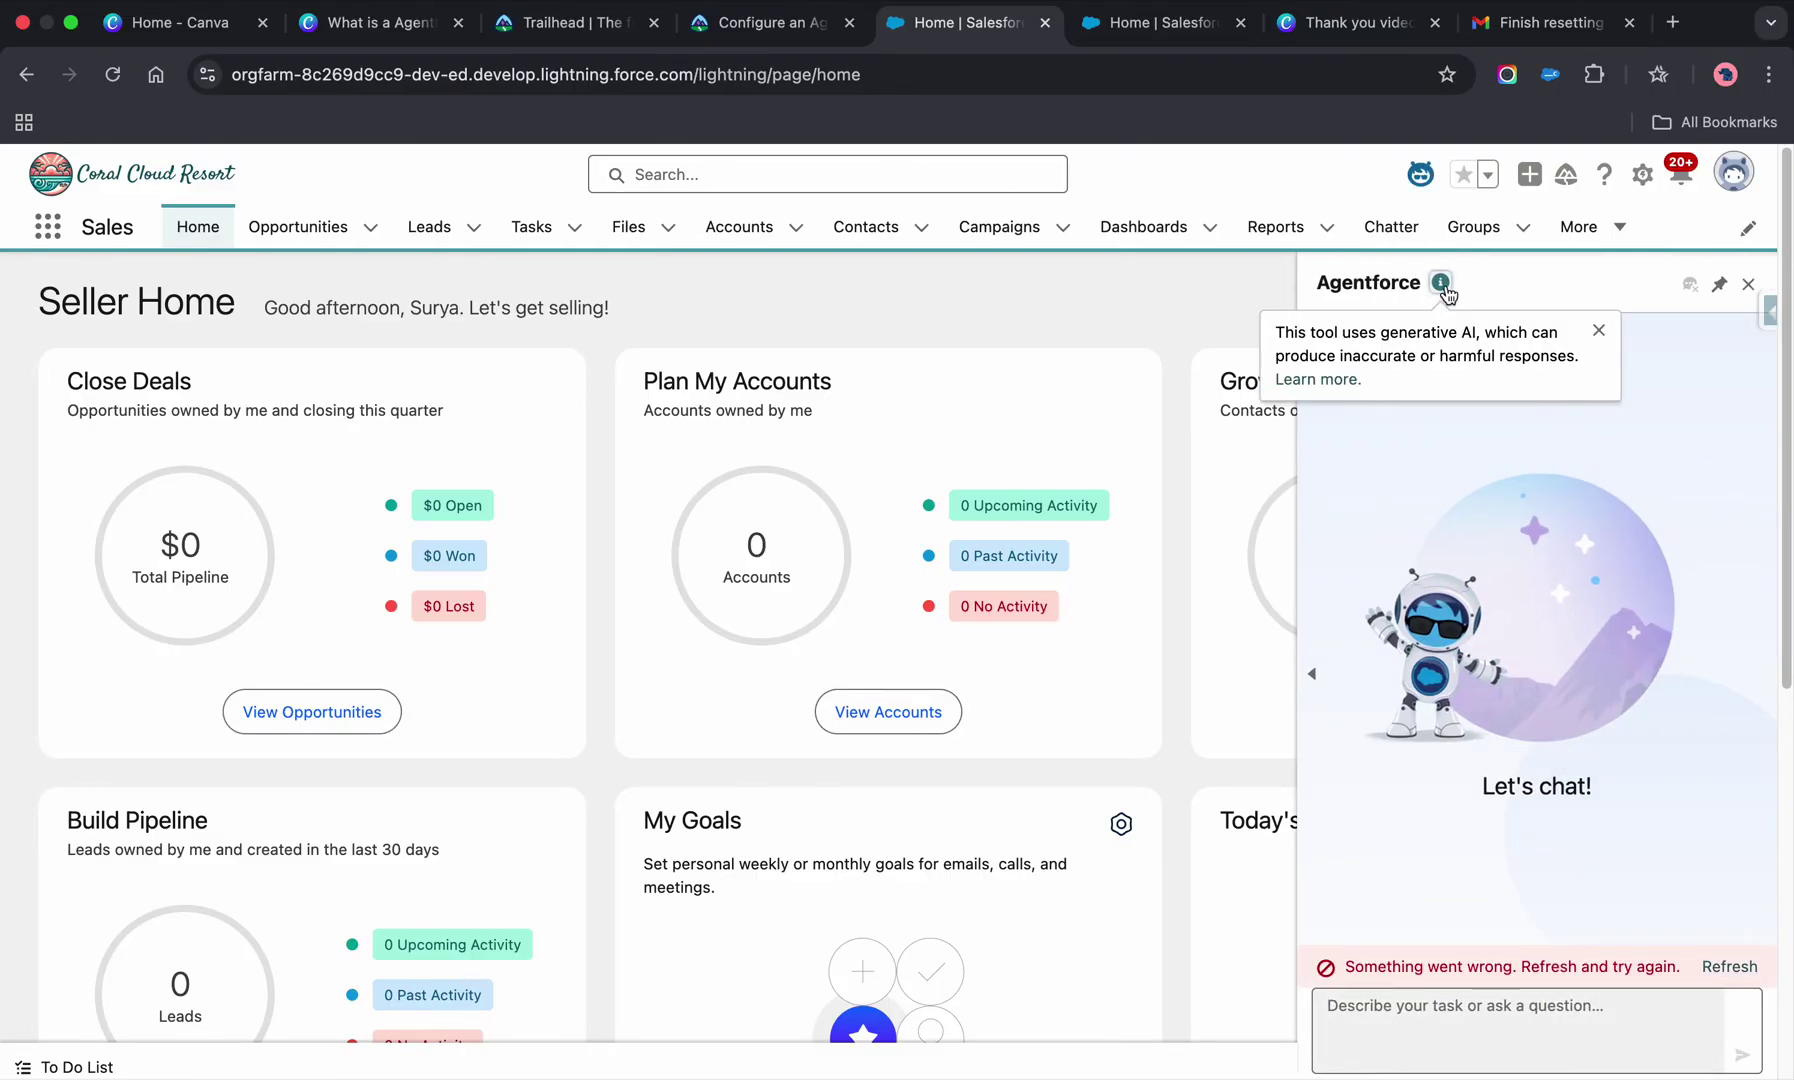
- Scroll the Trailhead unit to the 'Add a Permission Set to the Agent's User Profile' and 'Create the Agent' sections
{"action": "left_click", "coordinate": [765, 22]}
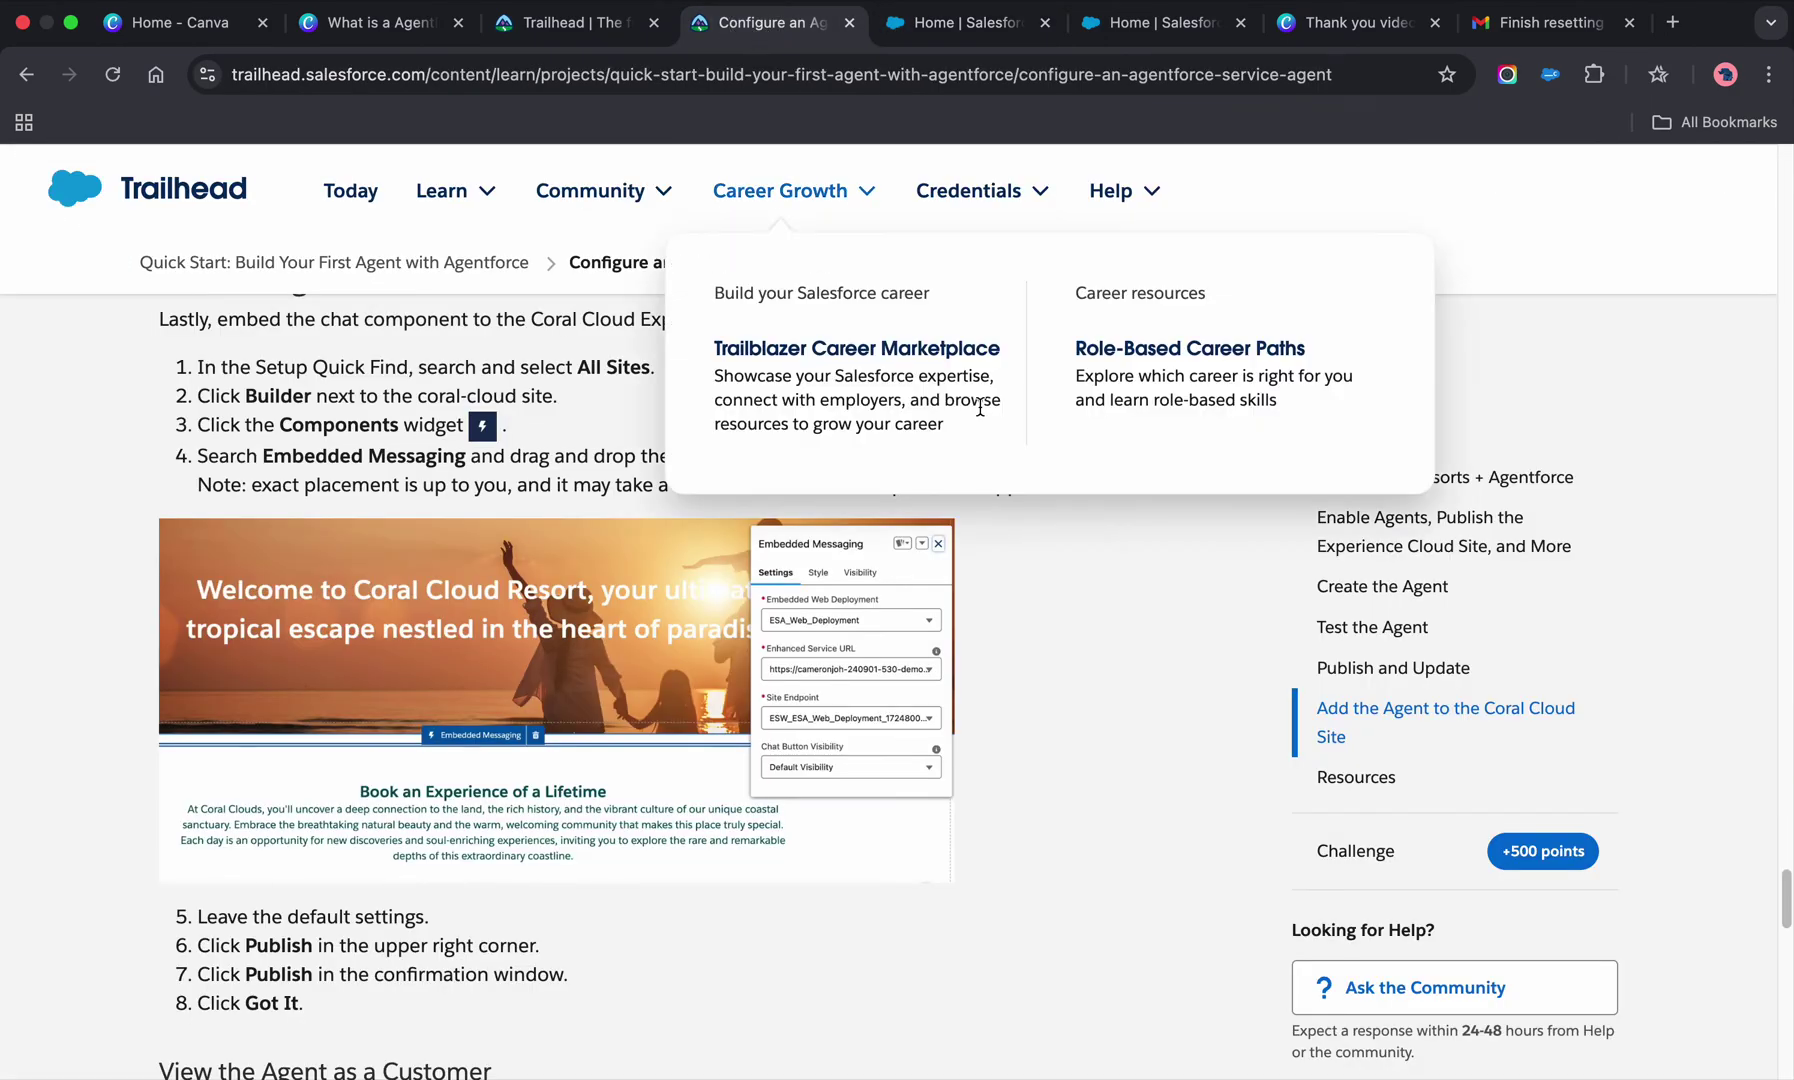
{"action": "scroll", "coordinate": [612, 730], "scroll_direction": "down", "scroll_amount": 4}
{"action": "scroll", "coordinate": [615, 725], "scroll_direction": "down", "scroll_amount": 10}
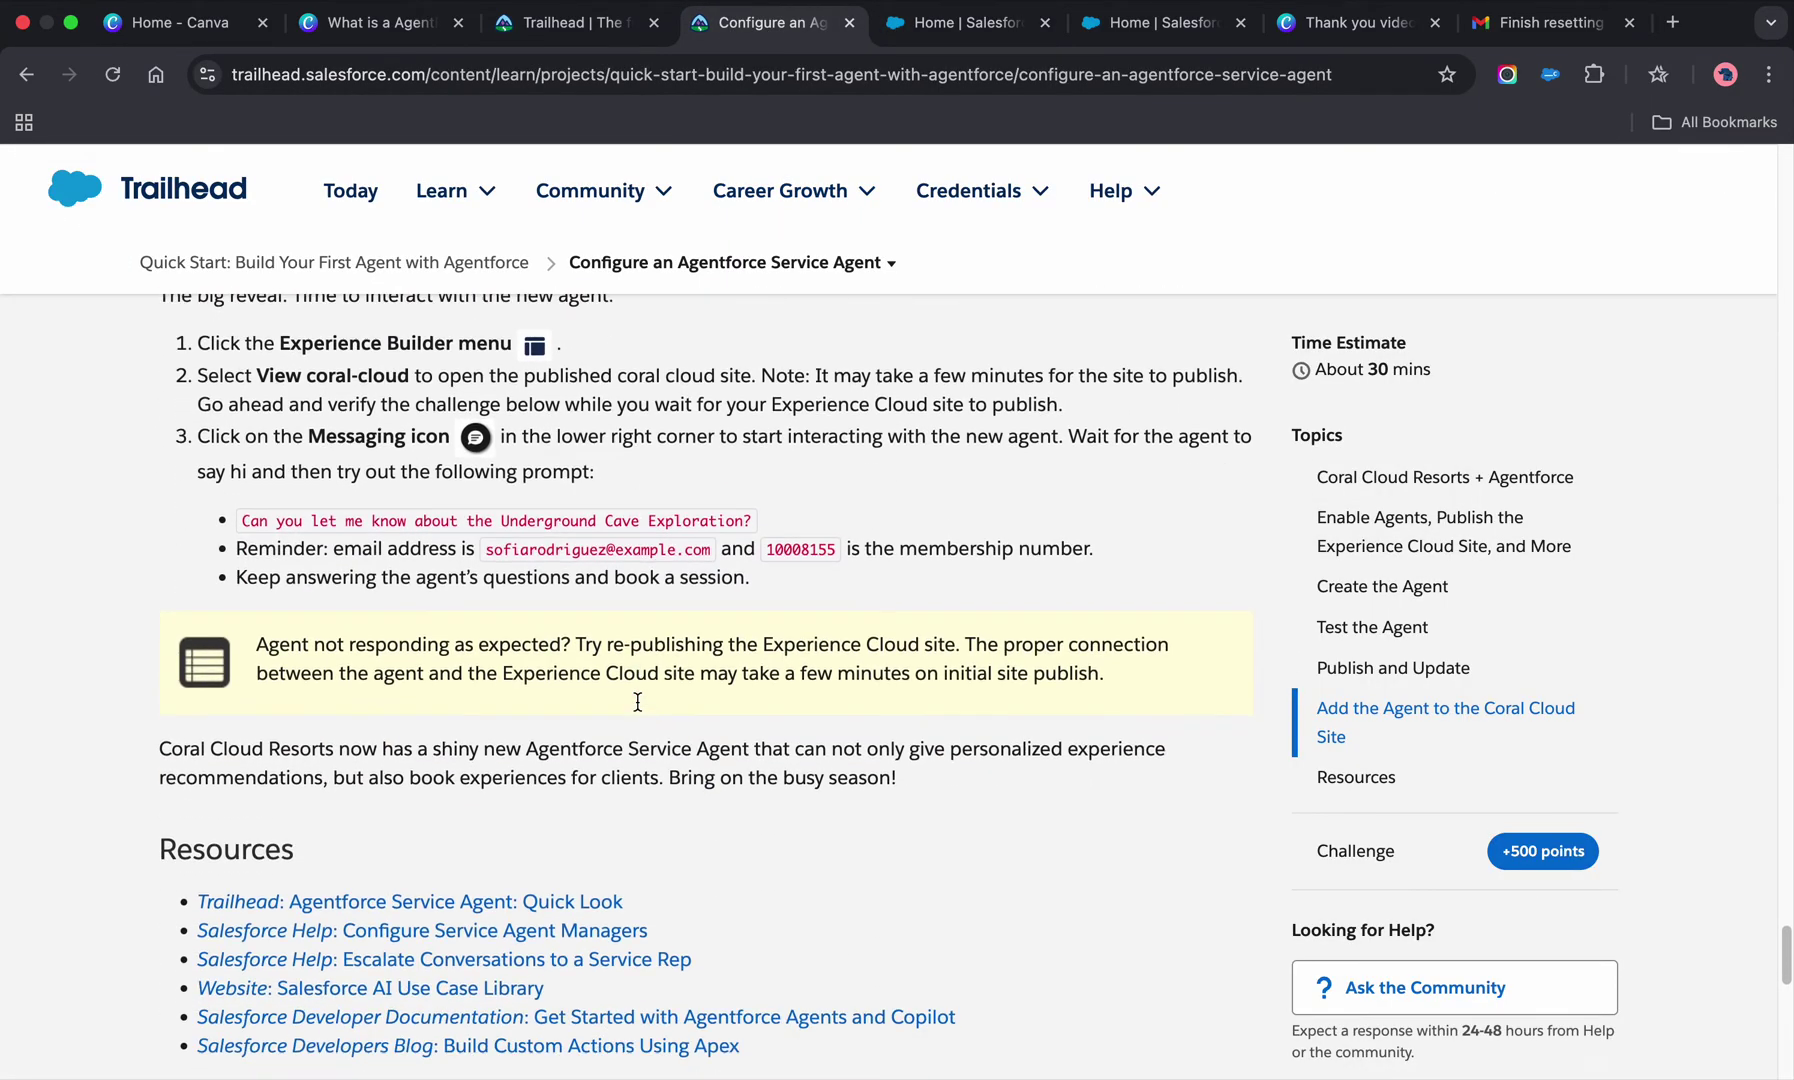
{"action": "scroll", "coordinate": [637, 702], "scroll_direction": "down", "scroll_amount": 1}
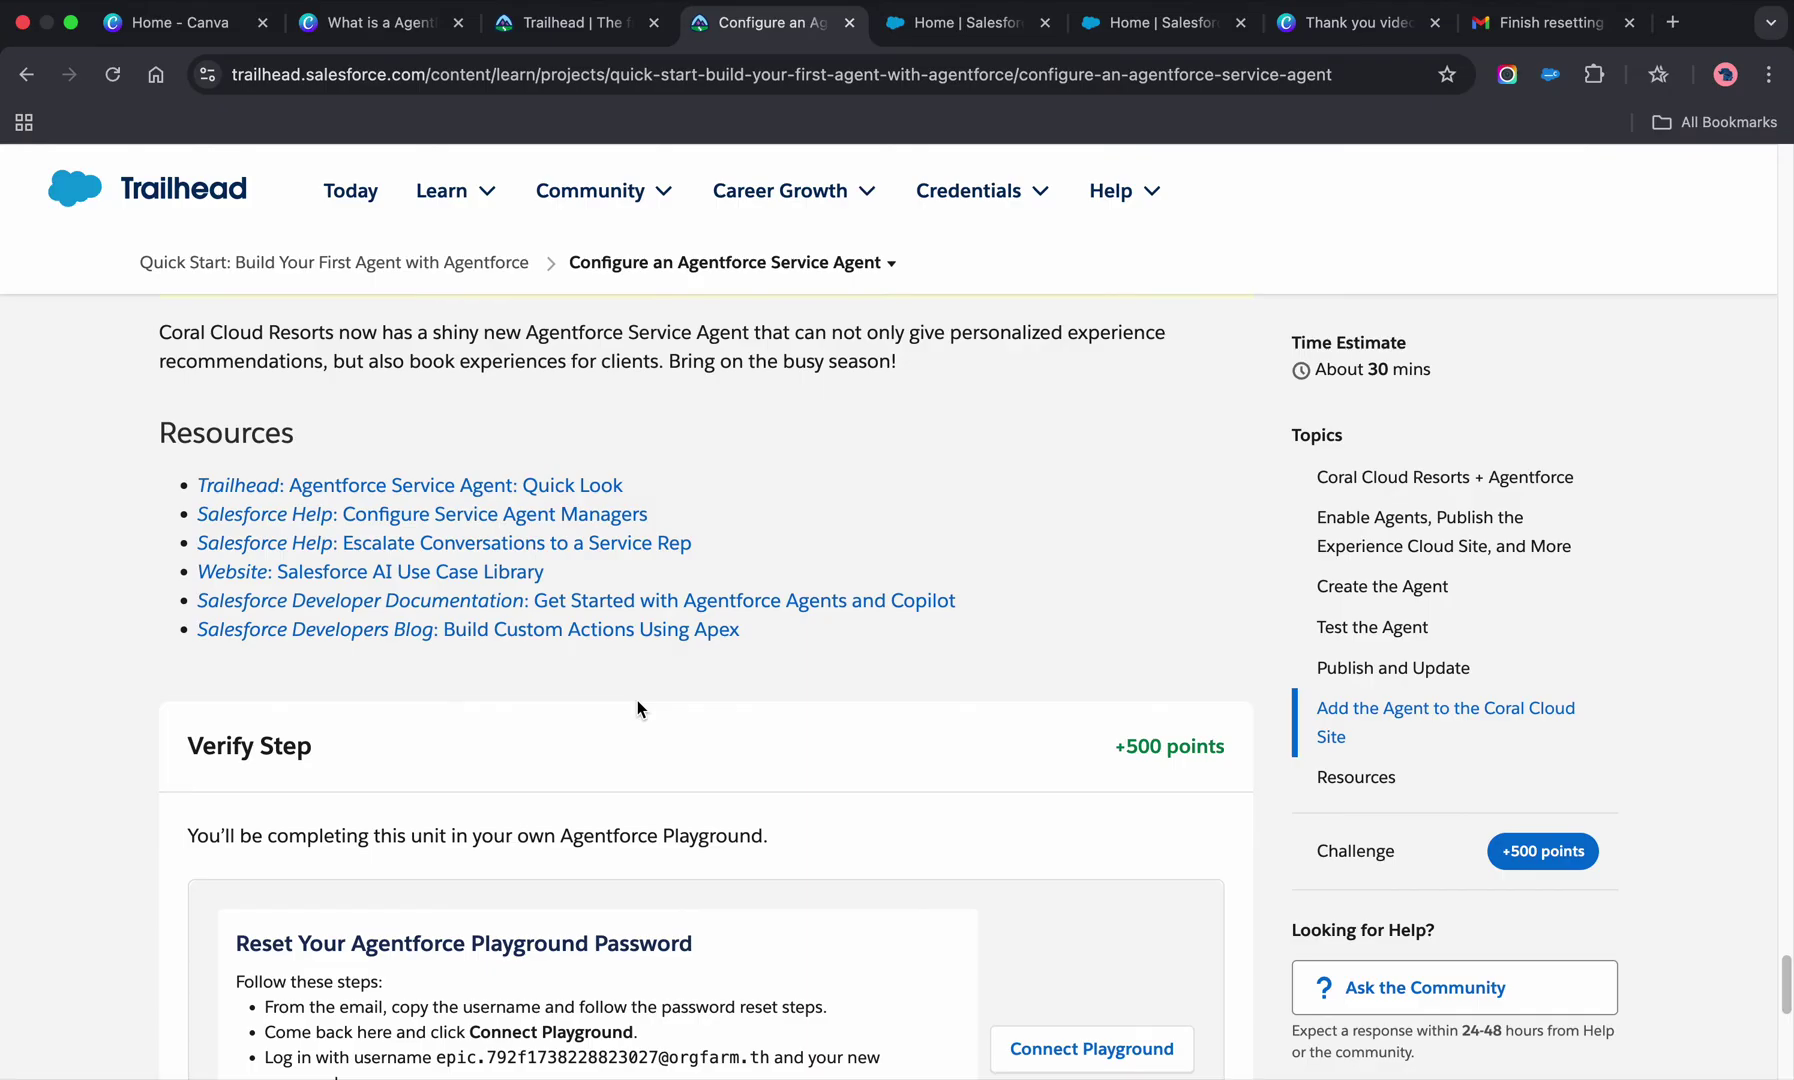
{"action": "scroll", "coordinate": [637, 702], "scroll_direction": "down", "scroll_amount": 6}
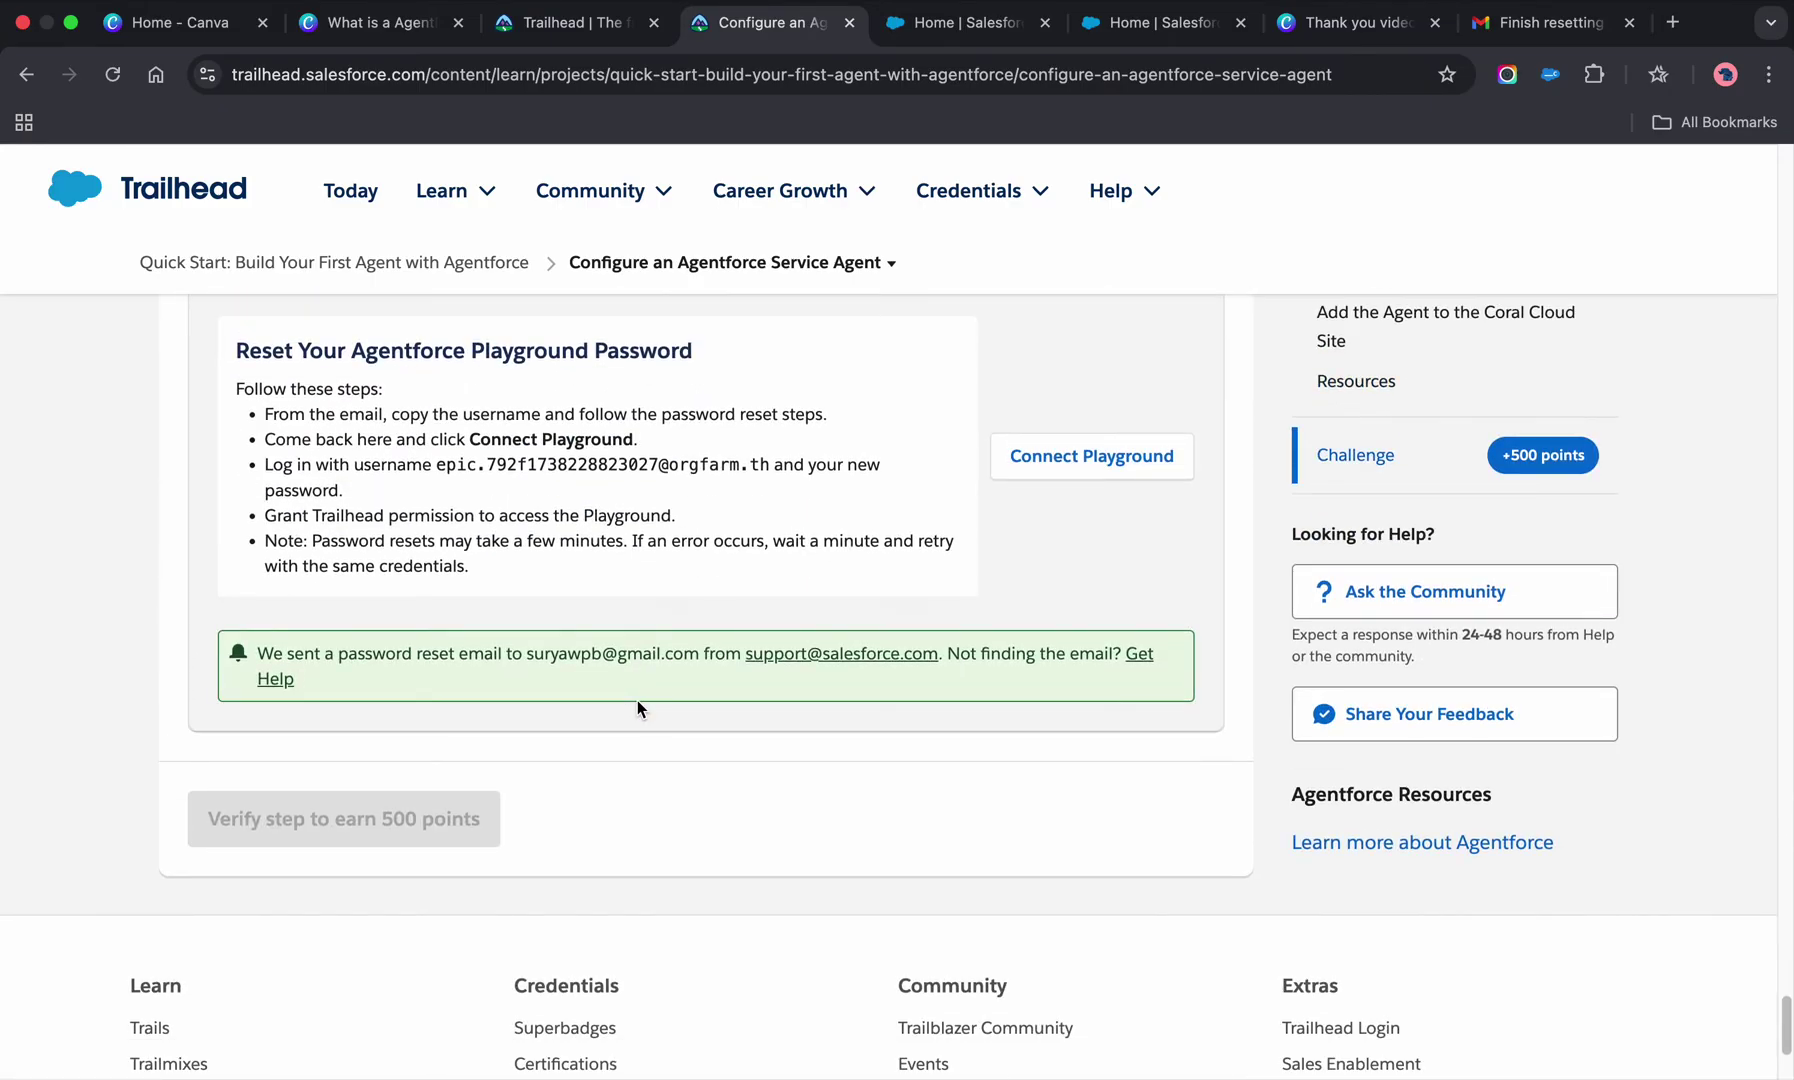
{"action": "scroll", "coordinate": [638, 708], "scroll_direction": "up", "scroll_amount": 3}
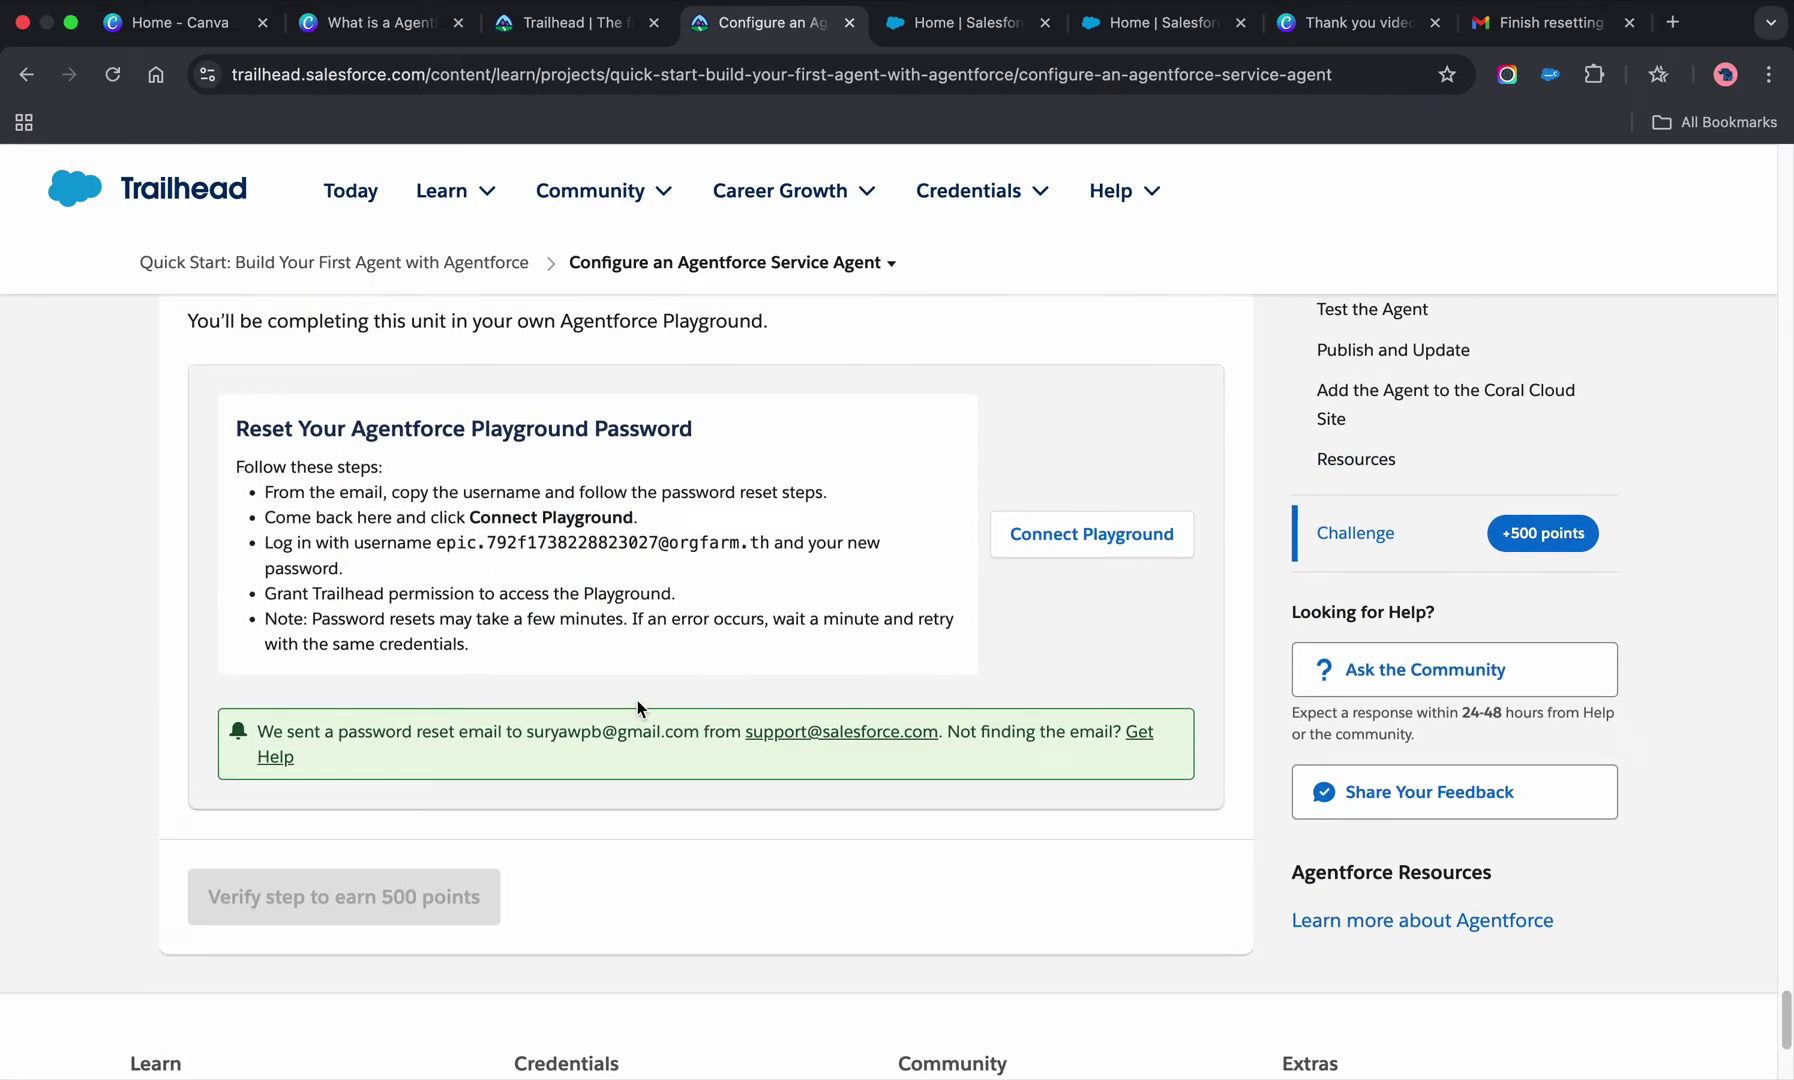
{"action": "scroll", "coordinate": [637, 700], "scroll_direction": "up", "scroll_amount": 12}
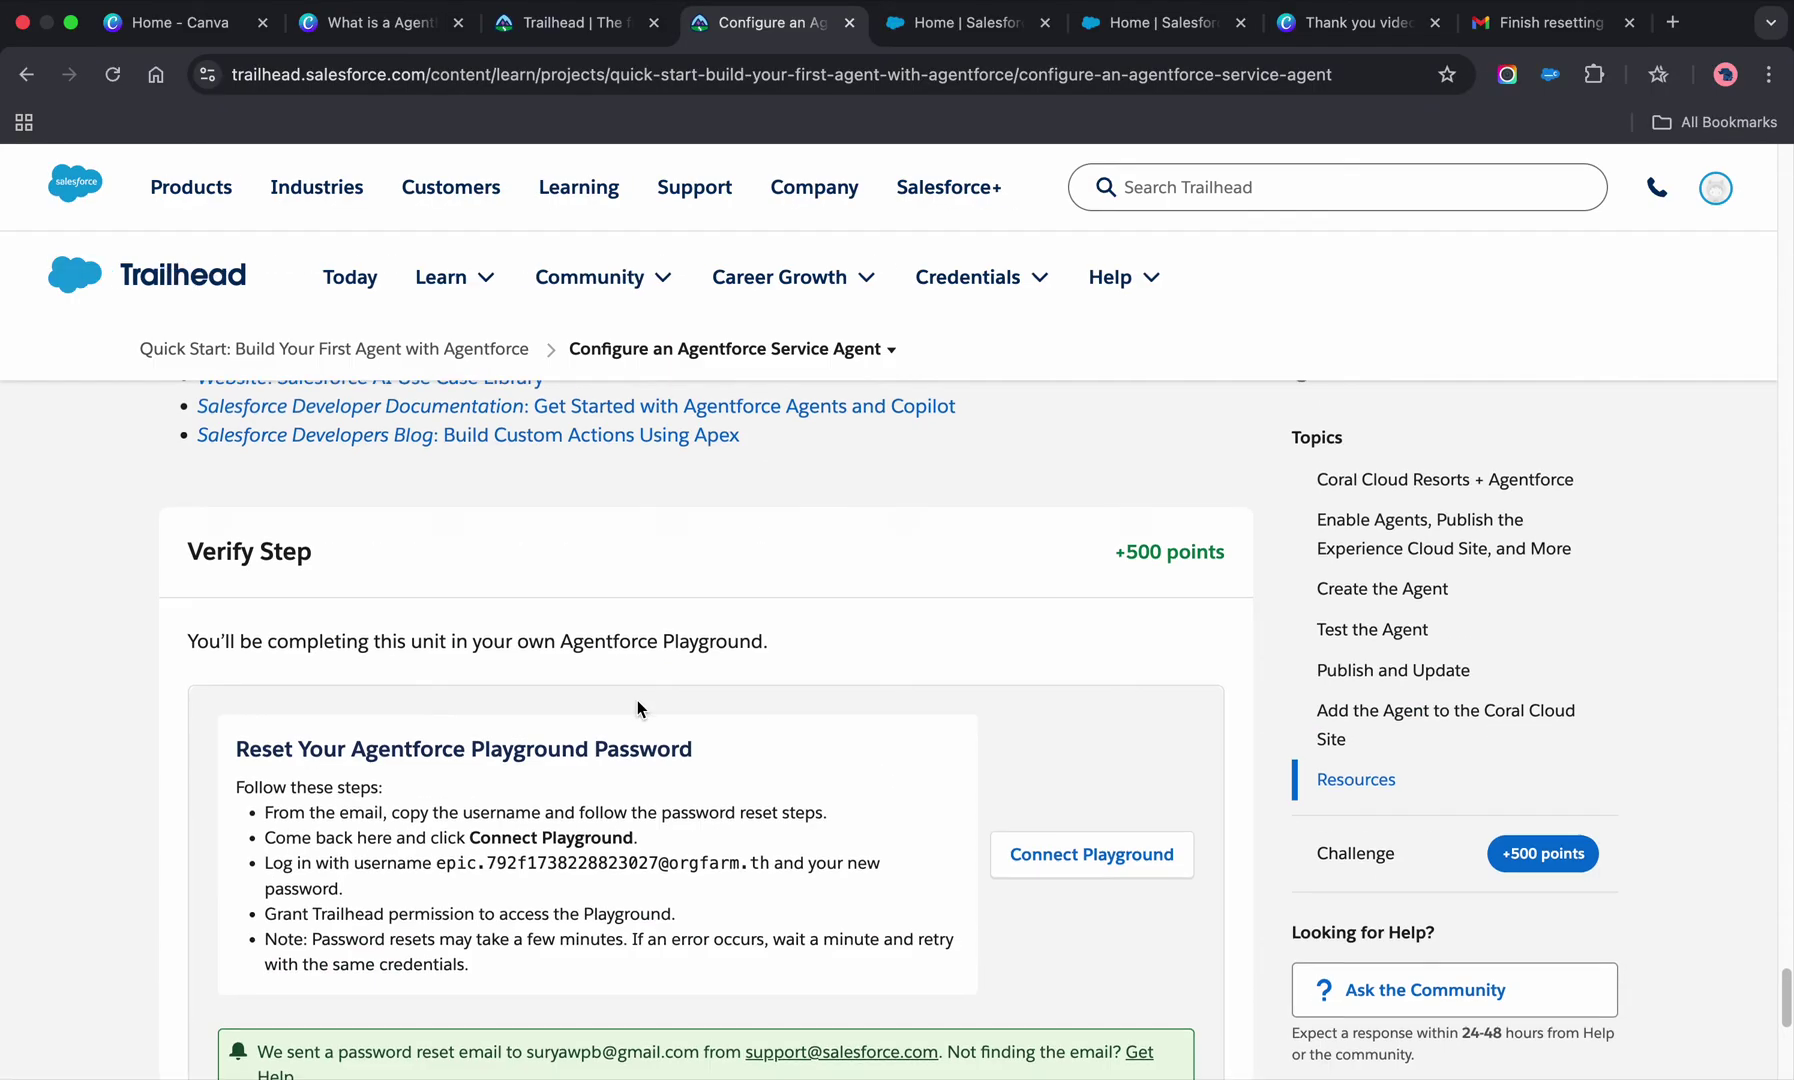
{"action": "scroll", "coordinate": [637, 709], "scroll_direction": "up", "scroll_amount": 15}
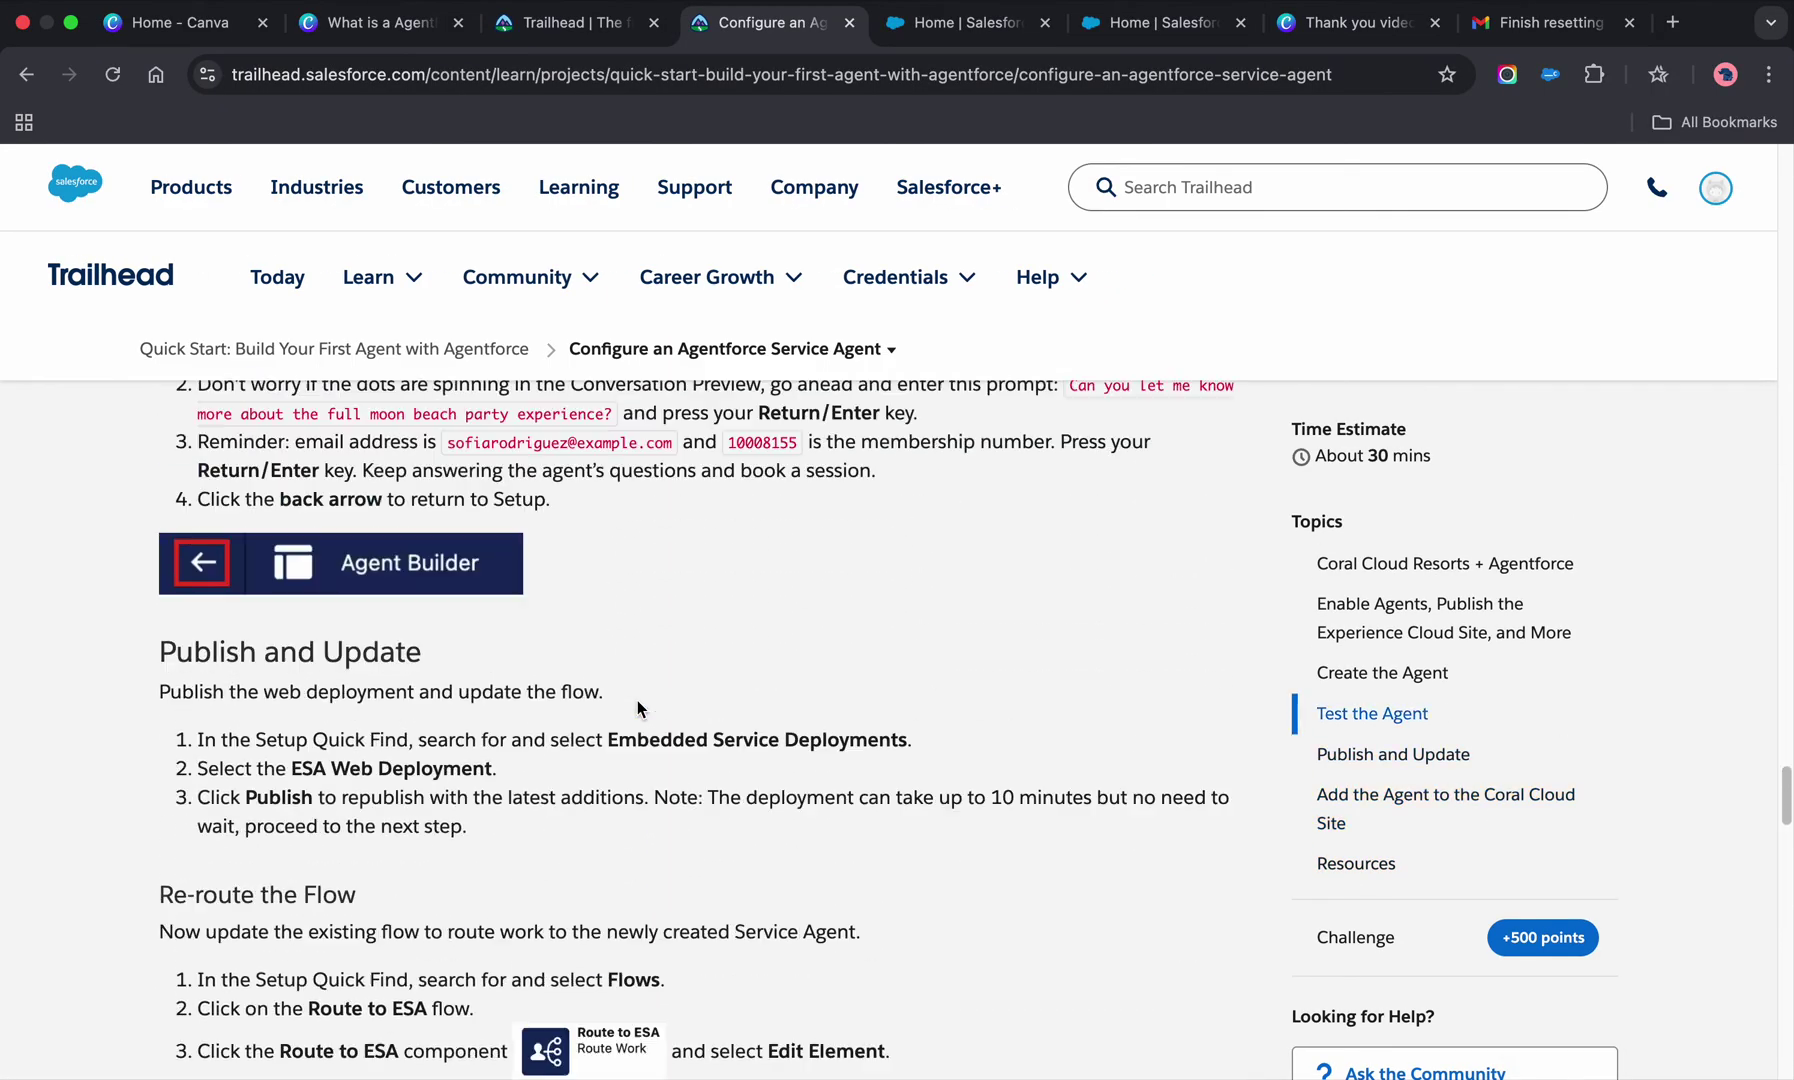
{"action": "scroll", "coordinate": [637, 705], "scroll_direction": "up", "scroll_amount": 10}
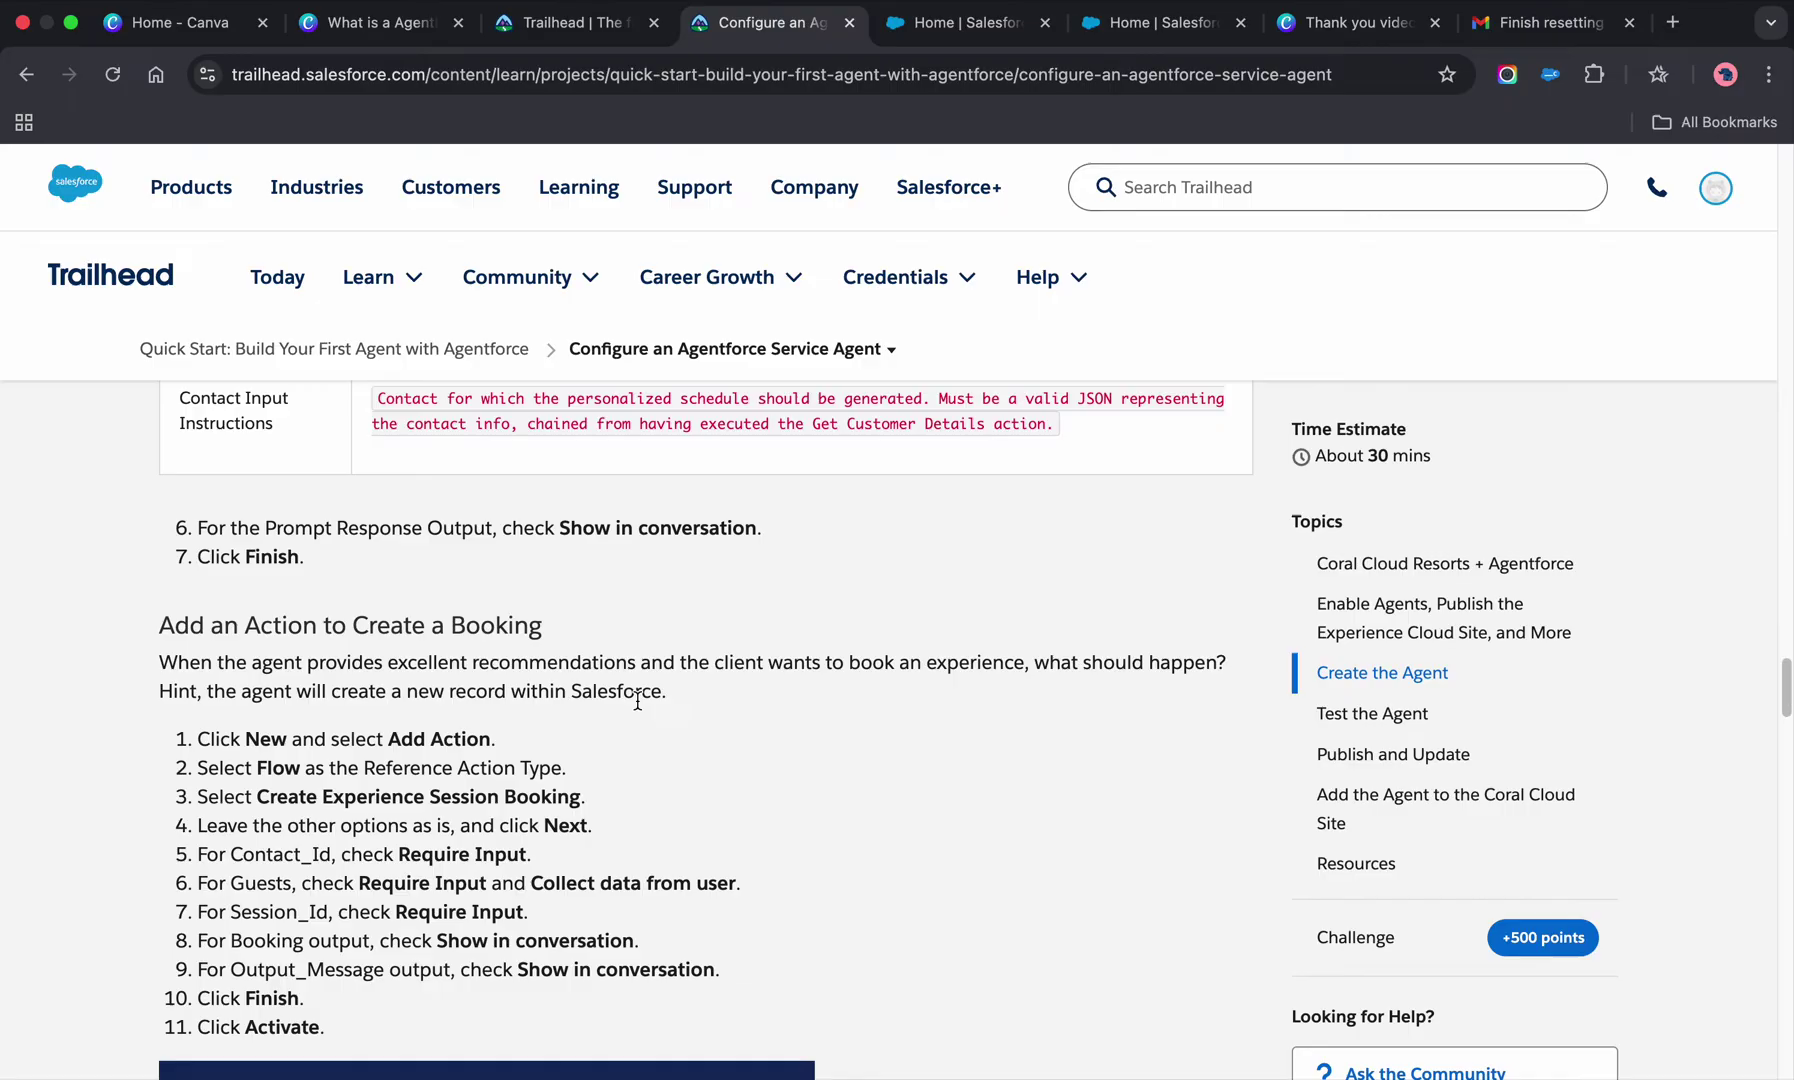
{"action": "scroll", "coordinate": [637, 700], "scroll_direction": "up", "scroll_amount": 10}
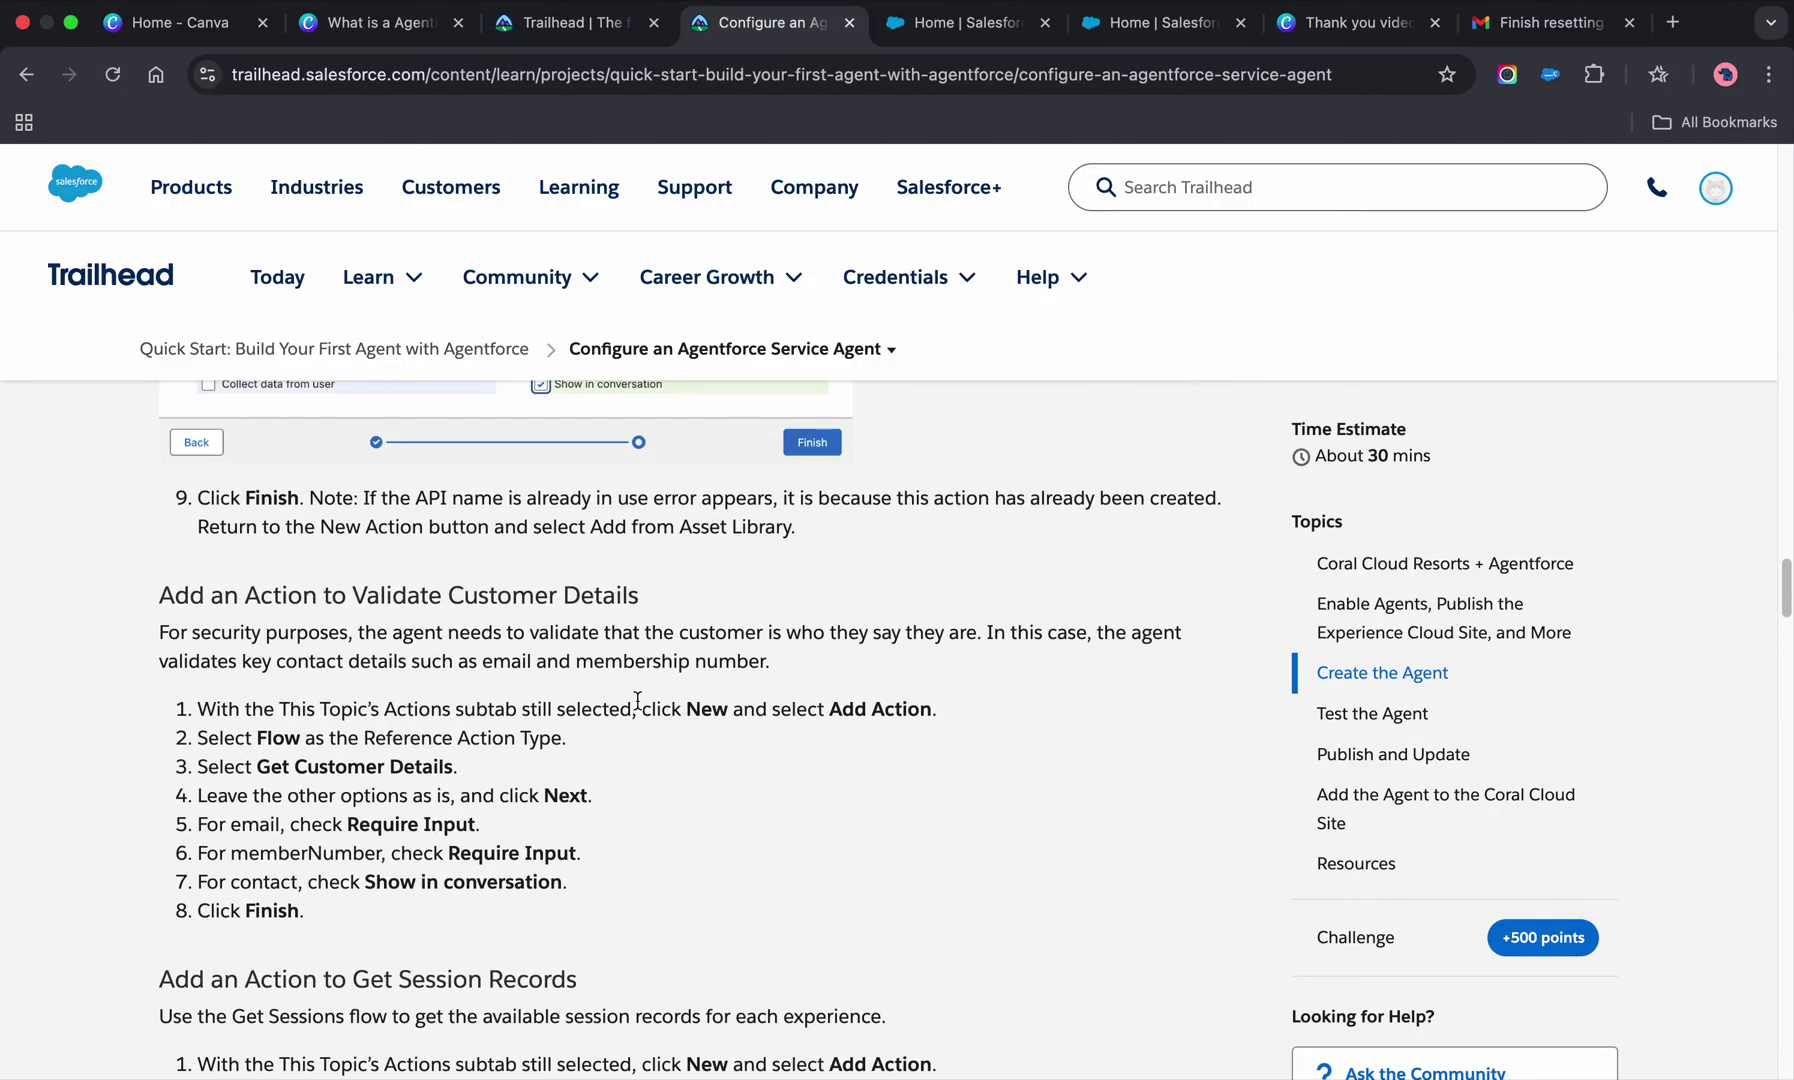
{"action": "scroll", "coordinate": [637, 700], "scroll_direction": "up", "scroll_amount": 10}
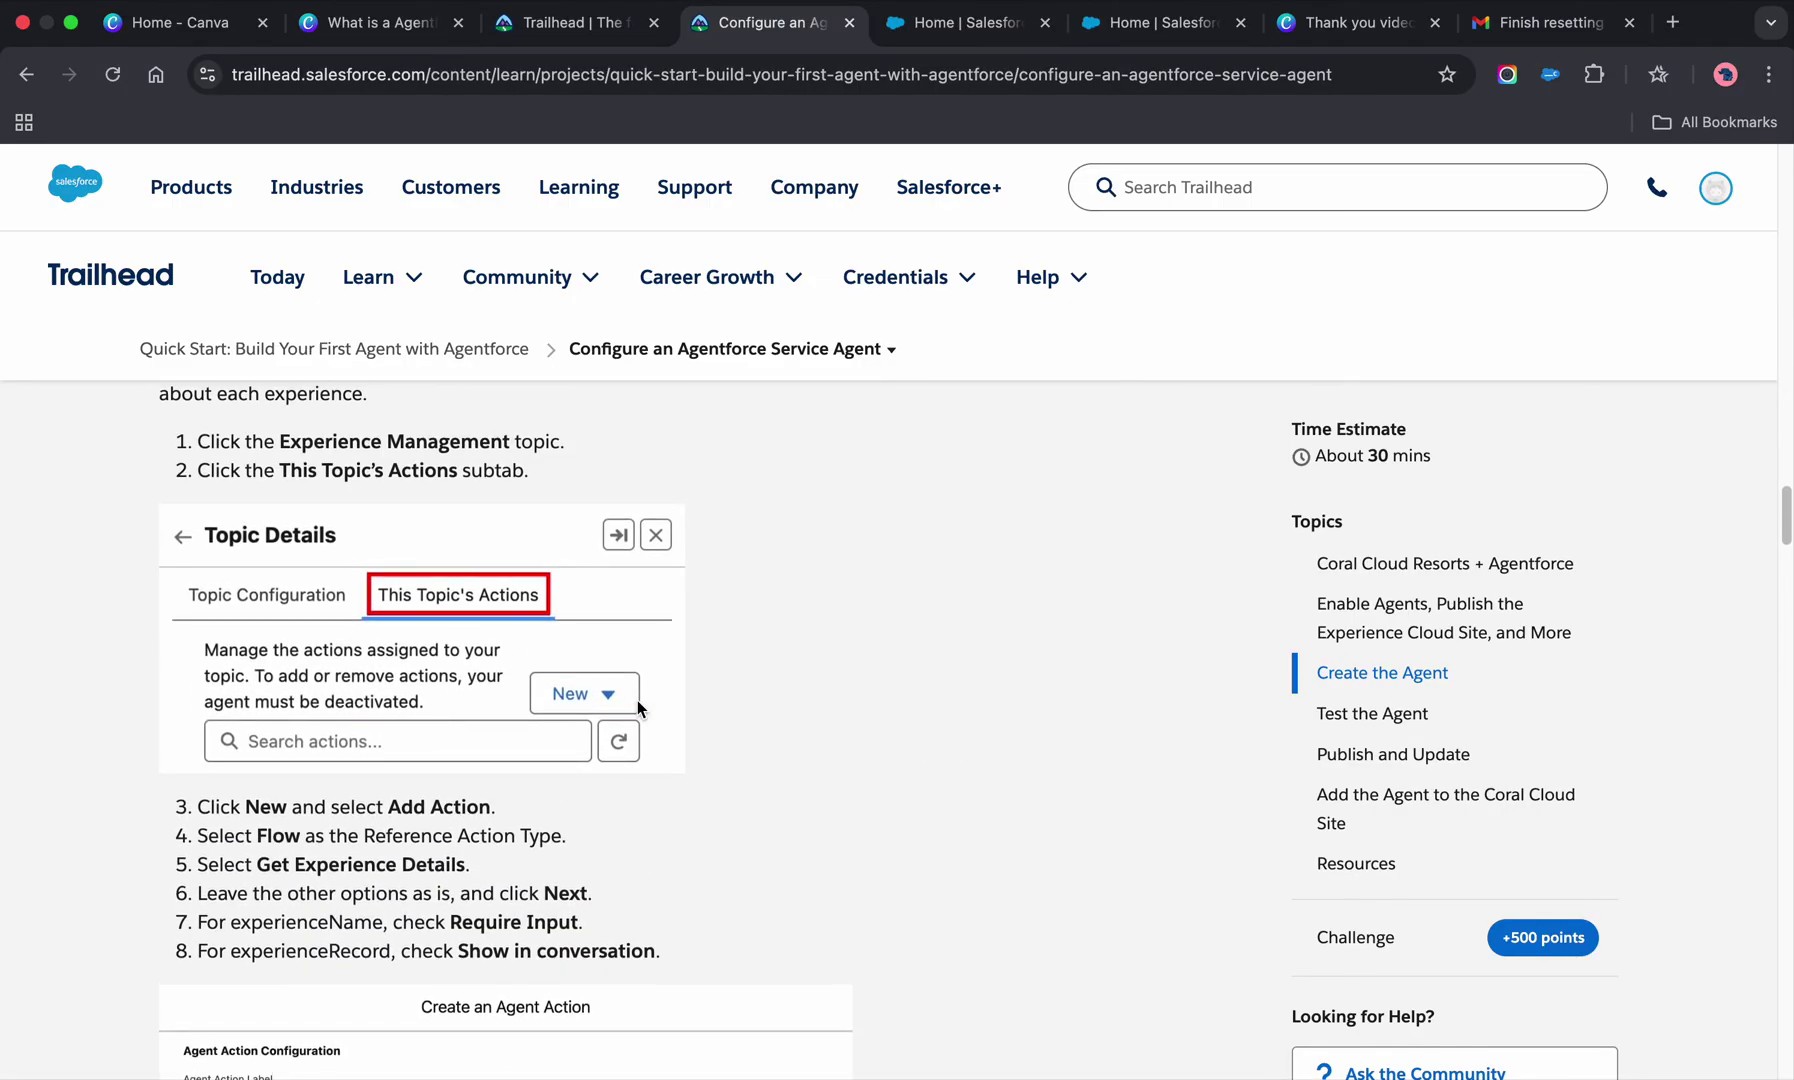
{"action": "scroll", "coordinate": [637, 703], "scroll_direction": "up", "scroll_amount": 12}
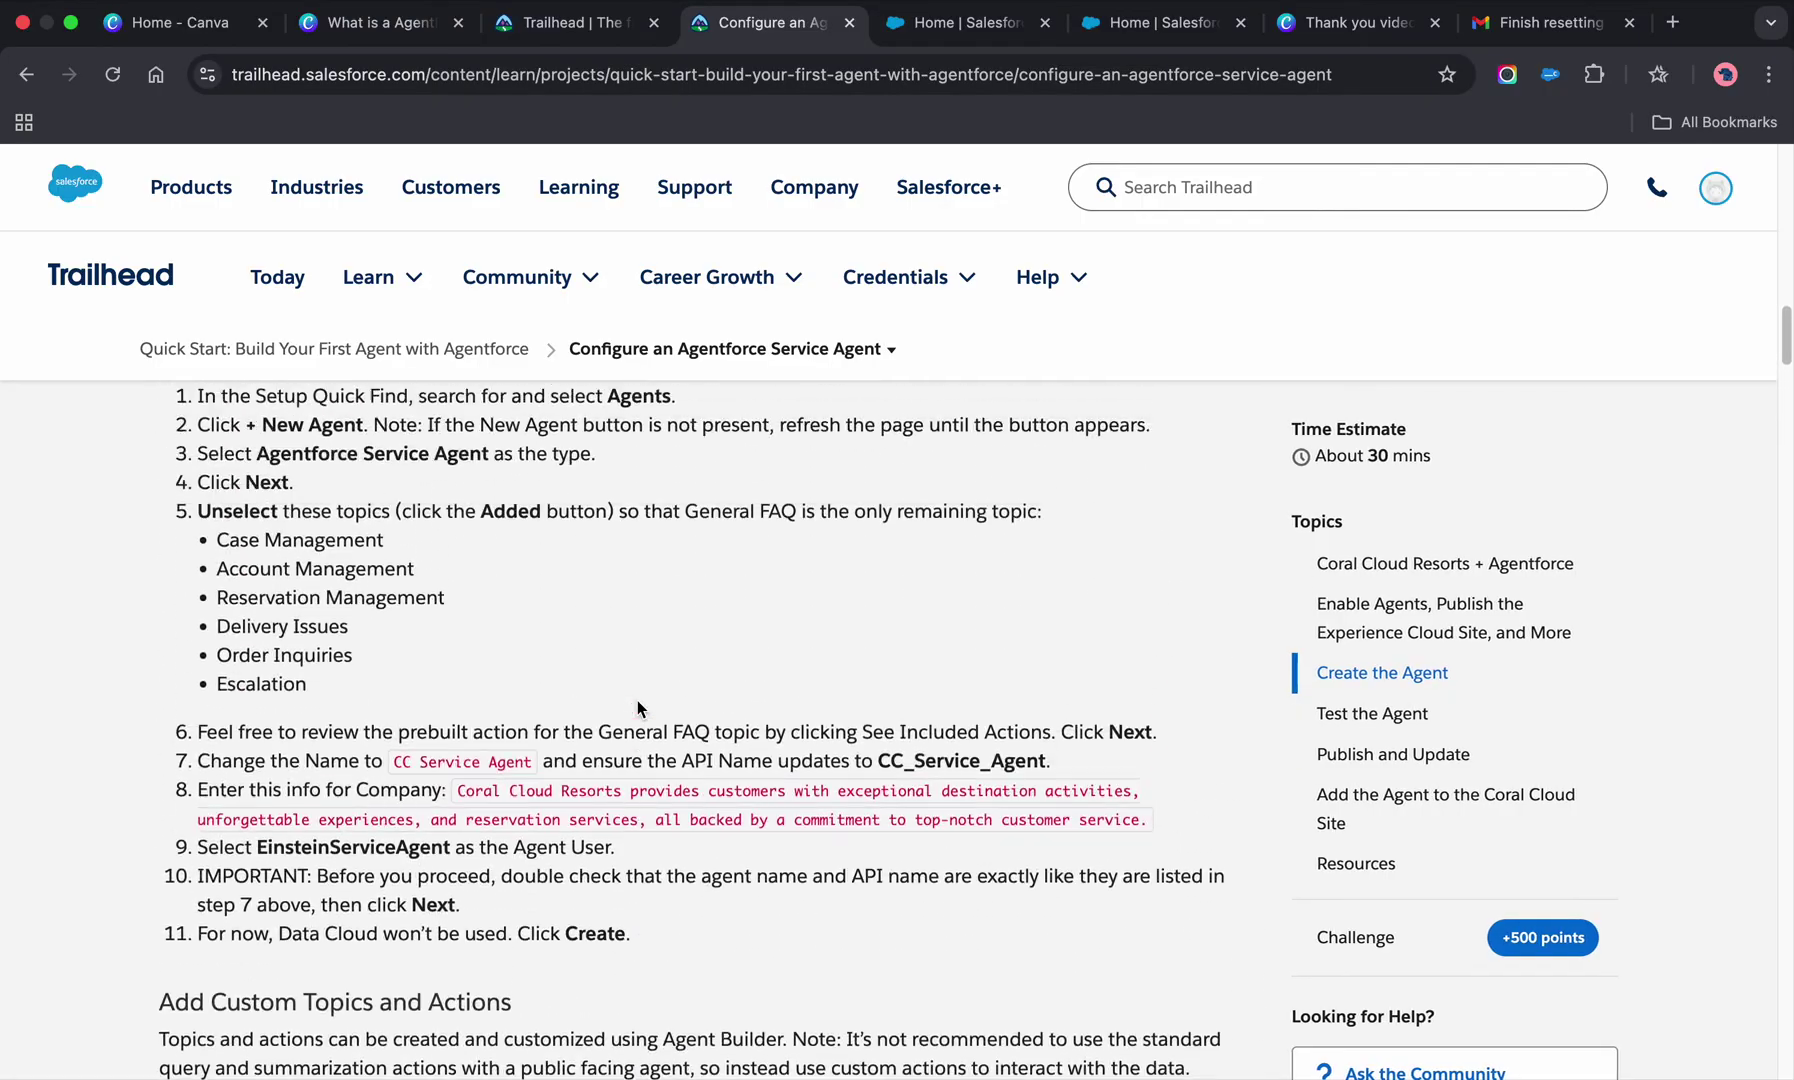
{"action": "scroll", "coordinate": [637, 701], "scroll_direction": "up", "scroll_amount": 2}
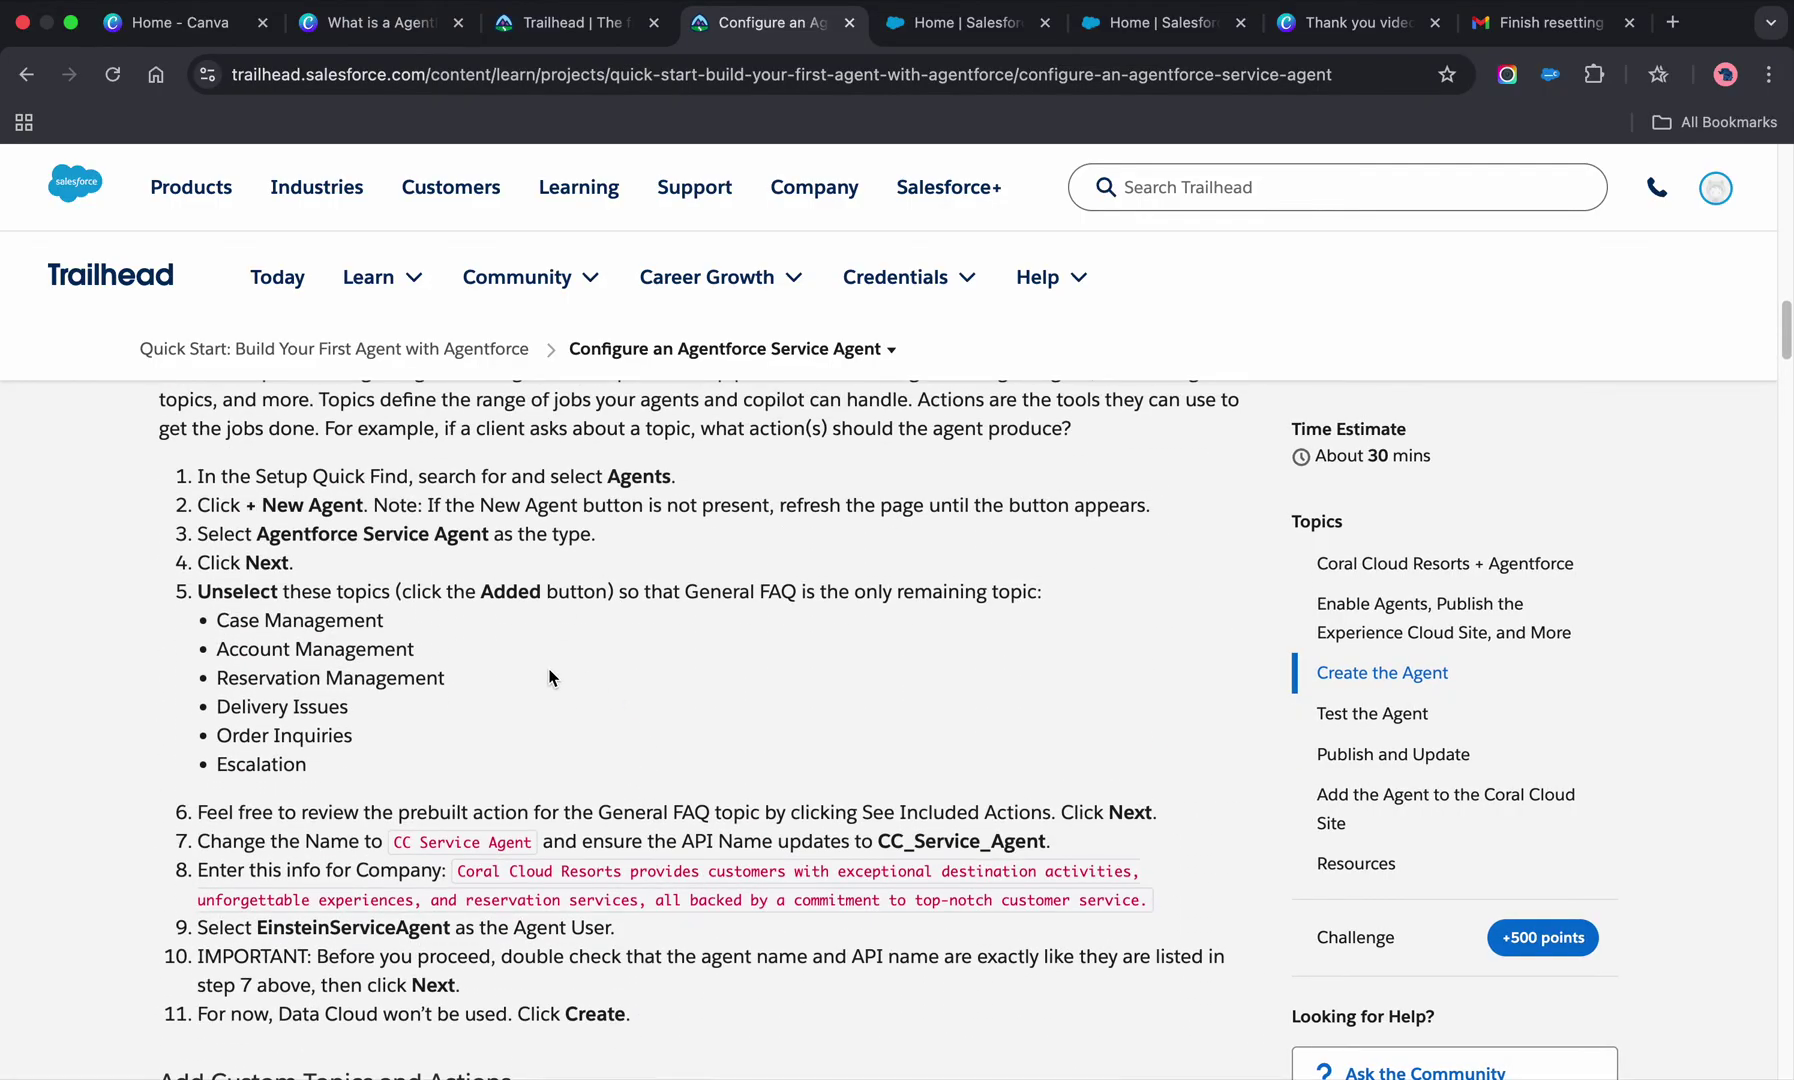
{"action": "scroll", "coordinate": [553, 700], "scroll_direction": "down", "scroll_amount": 4}
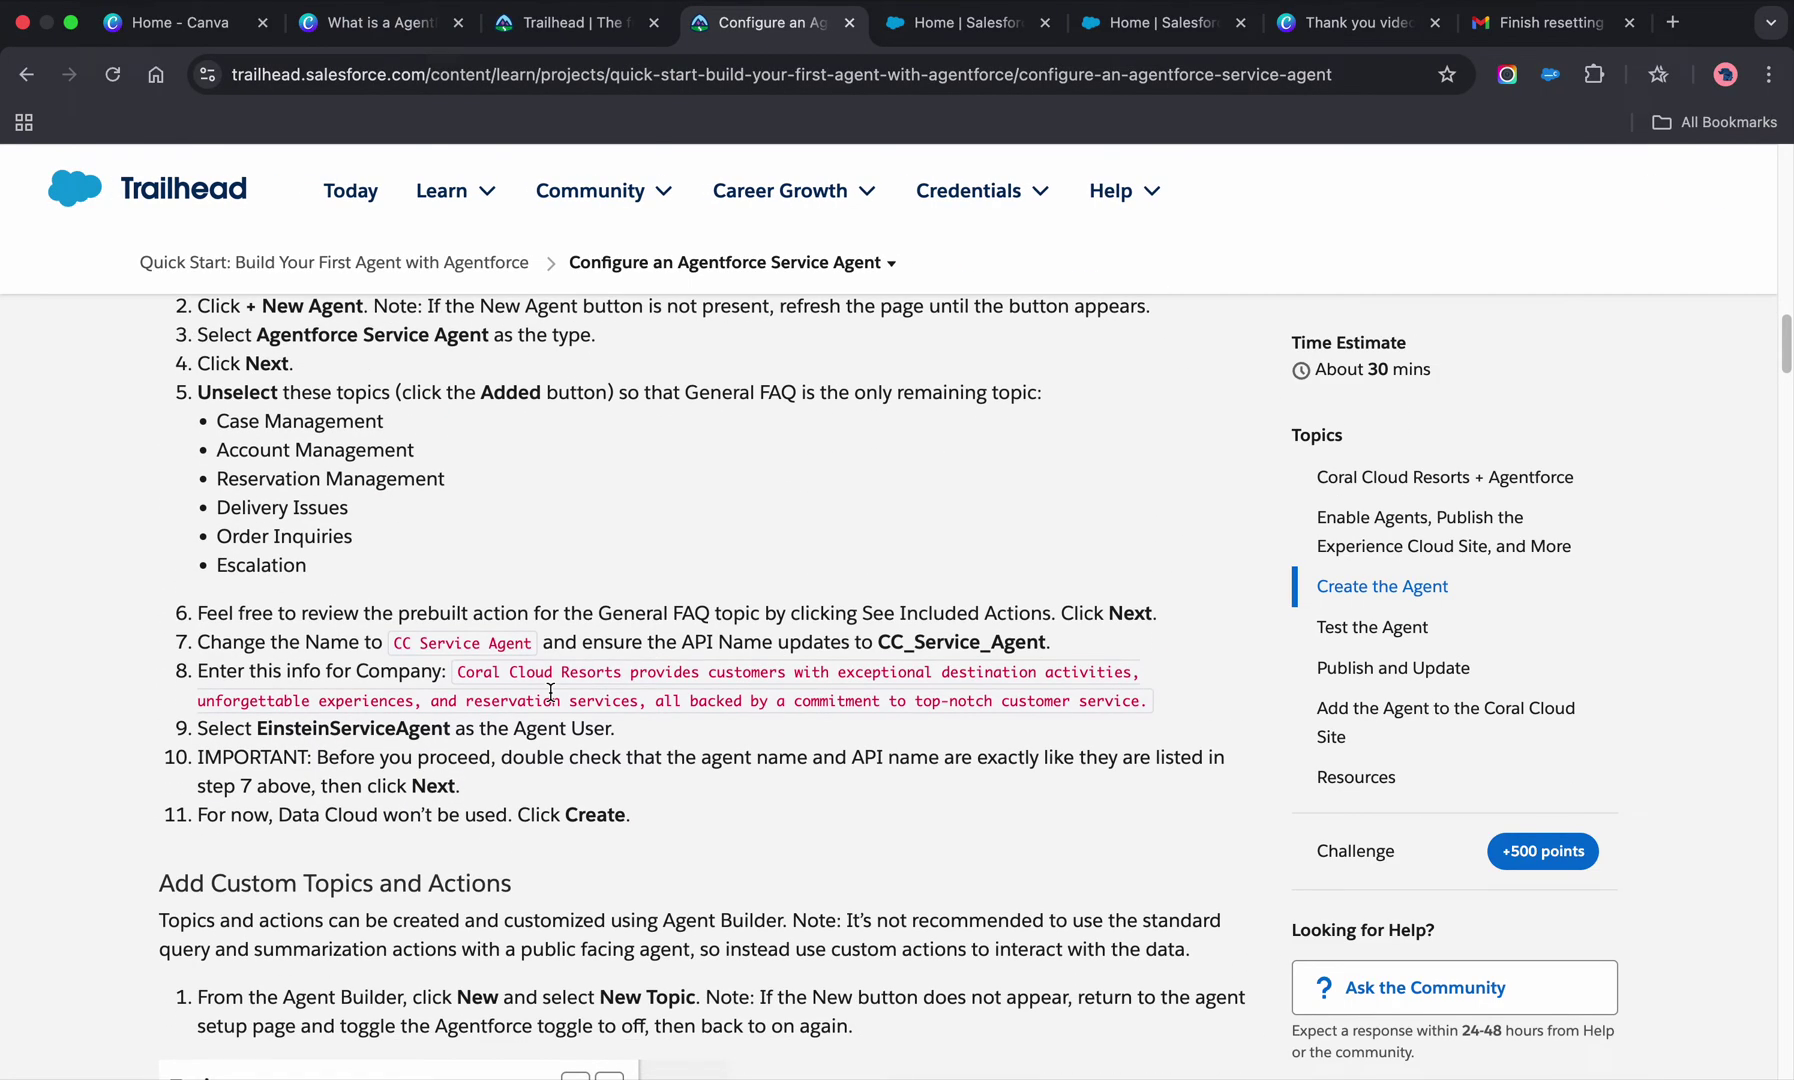
{"action": "scroll", "coordinate": [550, 698], "scroll_direction": "up", "scroll_amount": 1}
{"action": "scroll", "coordinate": [549, 698], "scroll_direction": "up", "scroll_amount": 4}
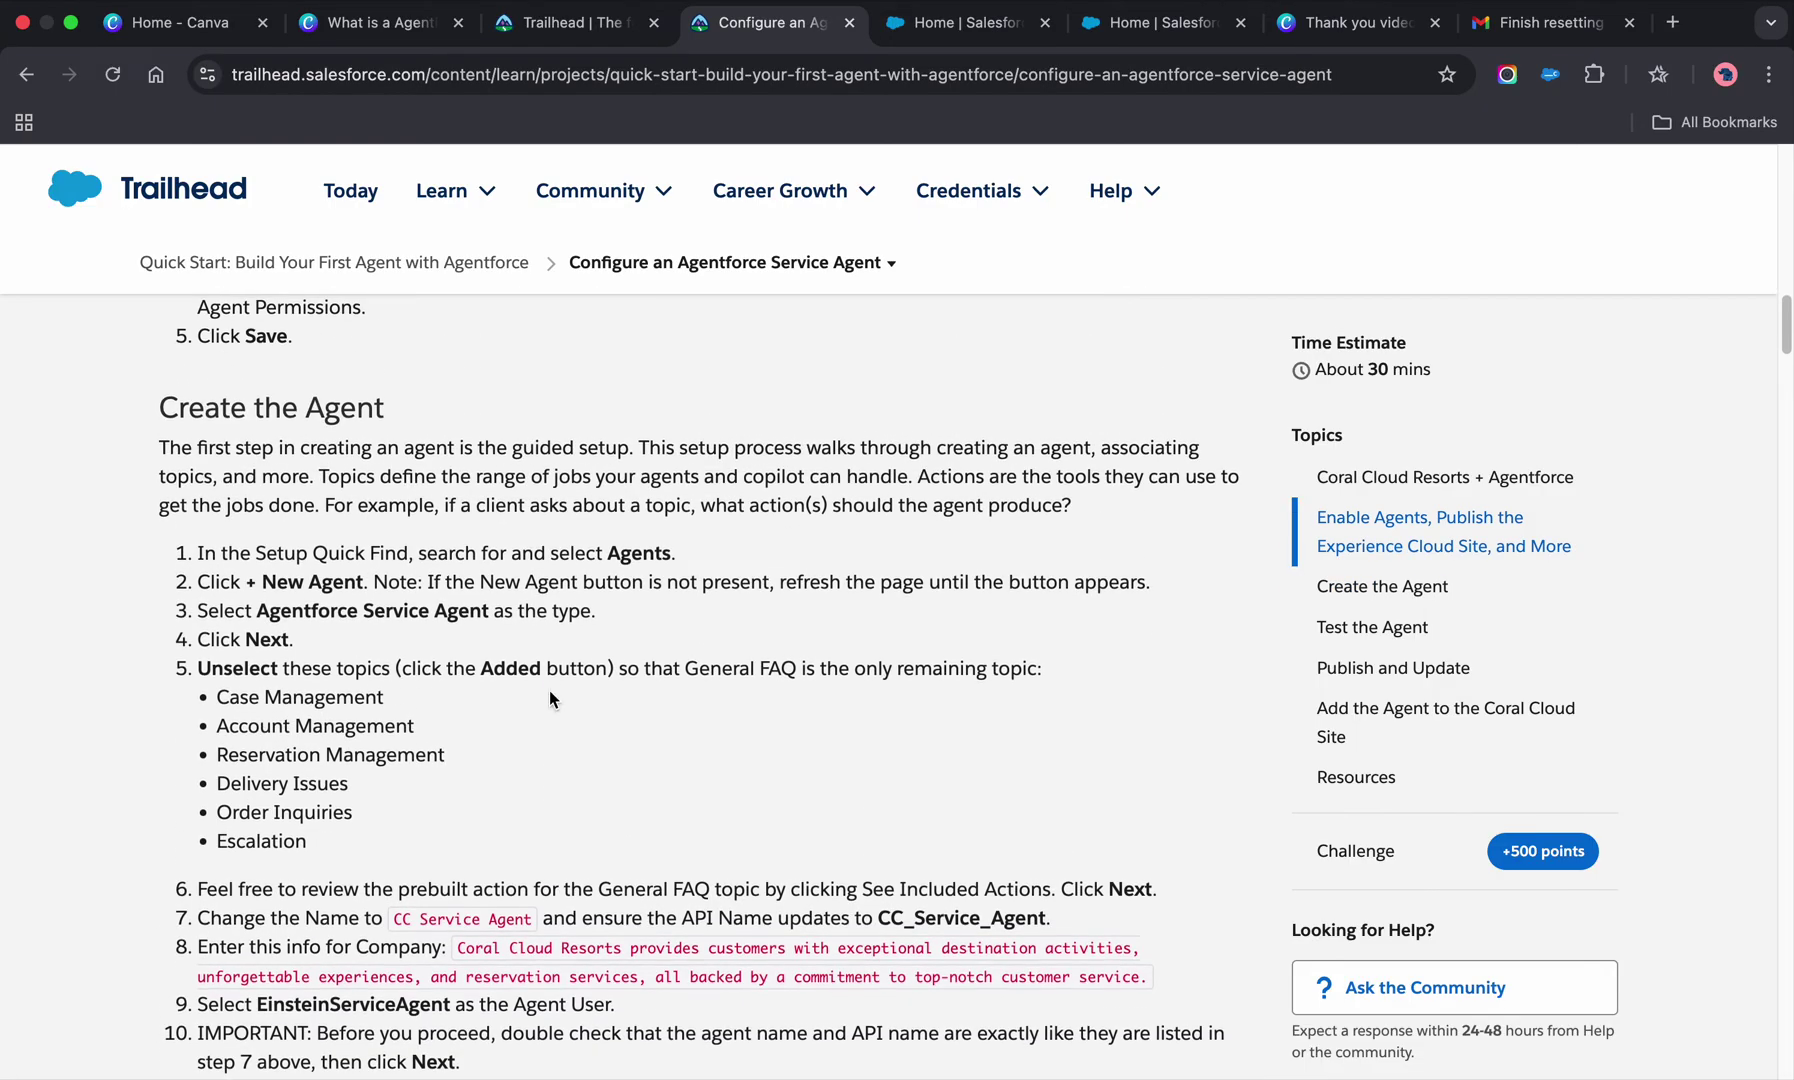
{"action": "scroll", "coordinate": [550, 698], "scroll_direction": "up", "scroll_amount": 4}
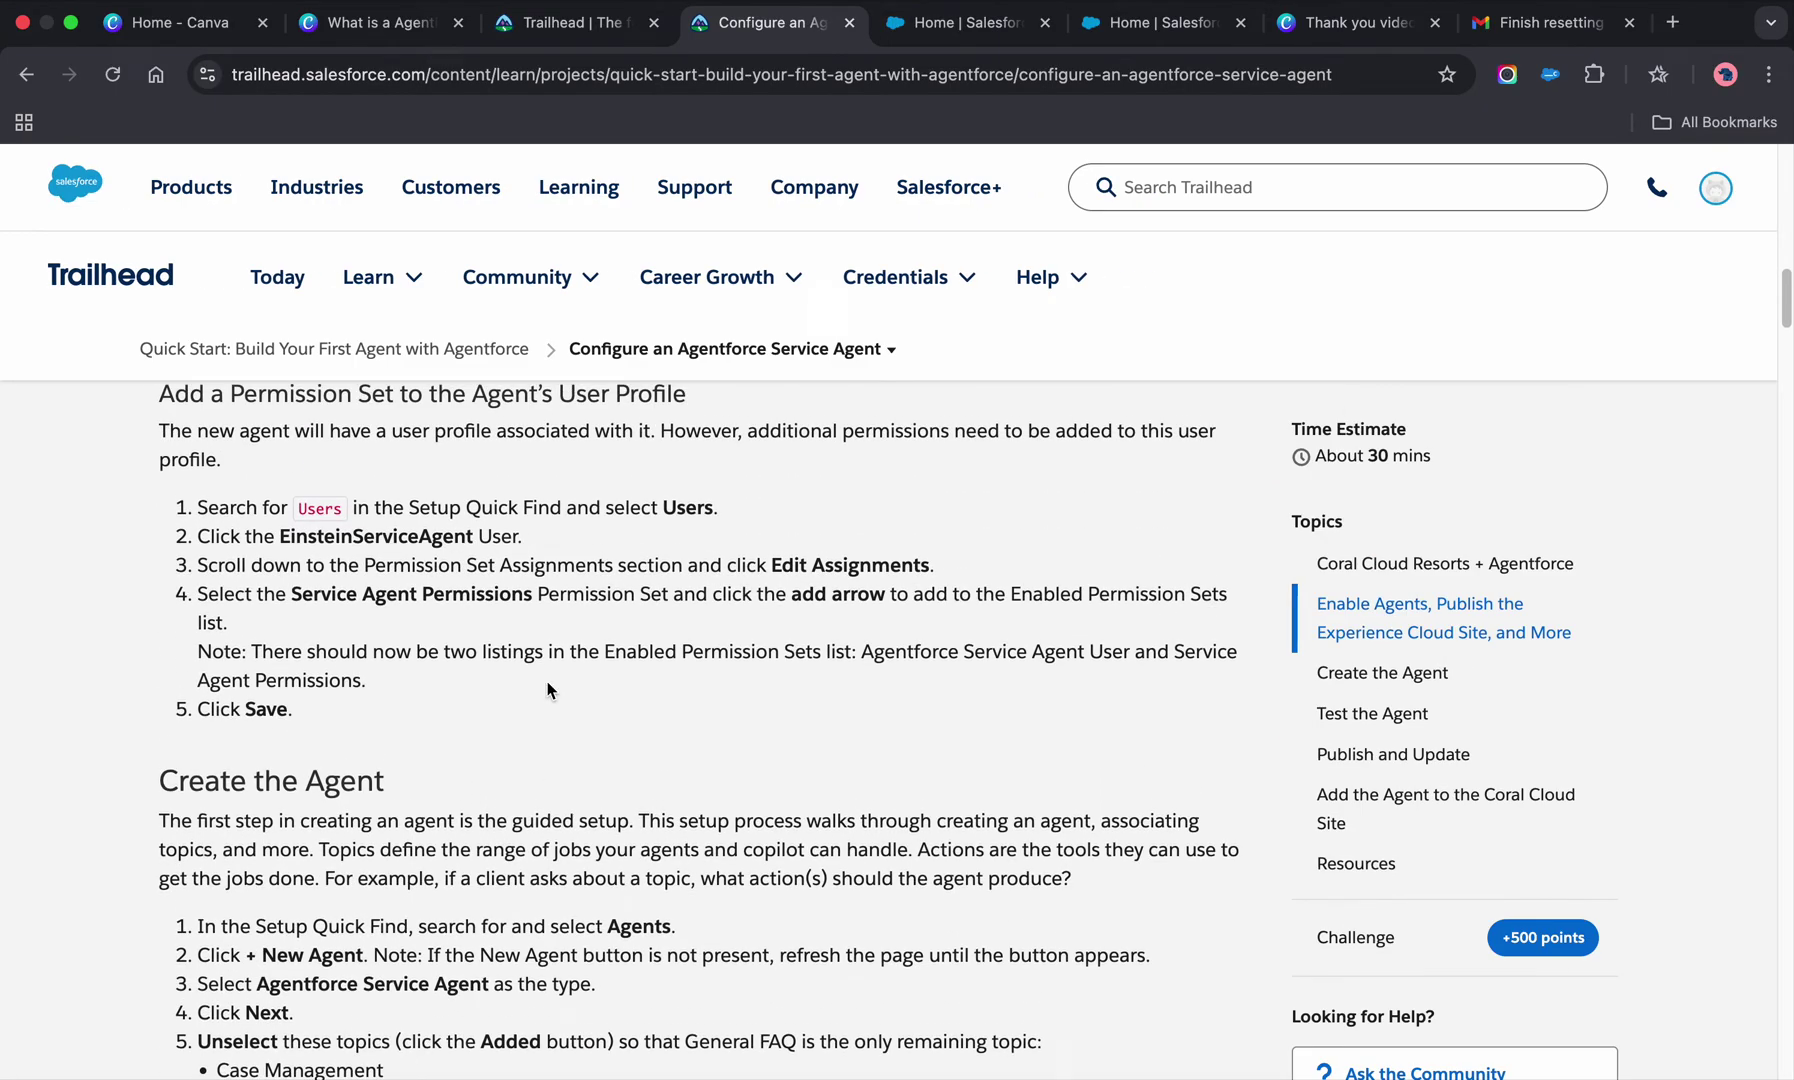
- Return to Setup and open the Agents page with a Quick Find search for 'agent'
{"action": "left_click", "coordinate": [945, 32]}
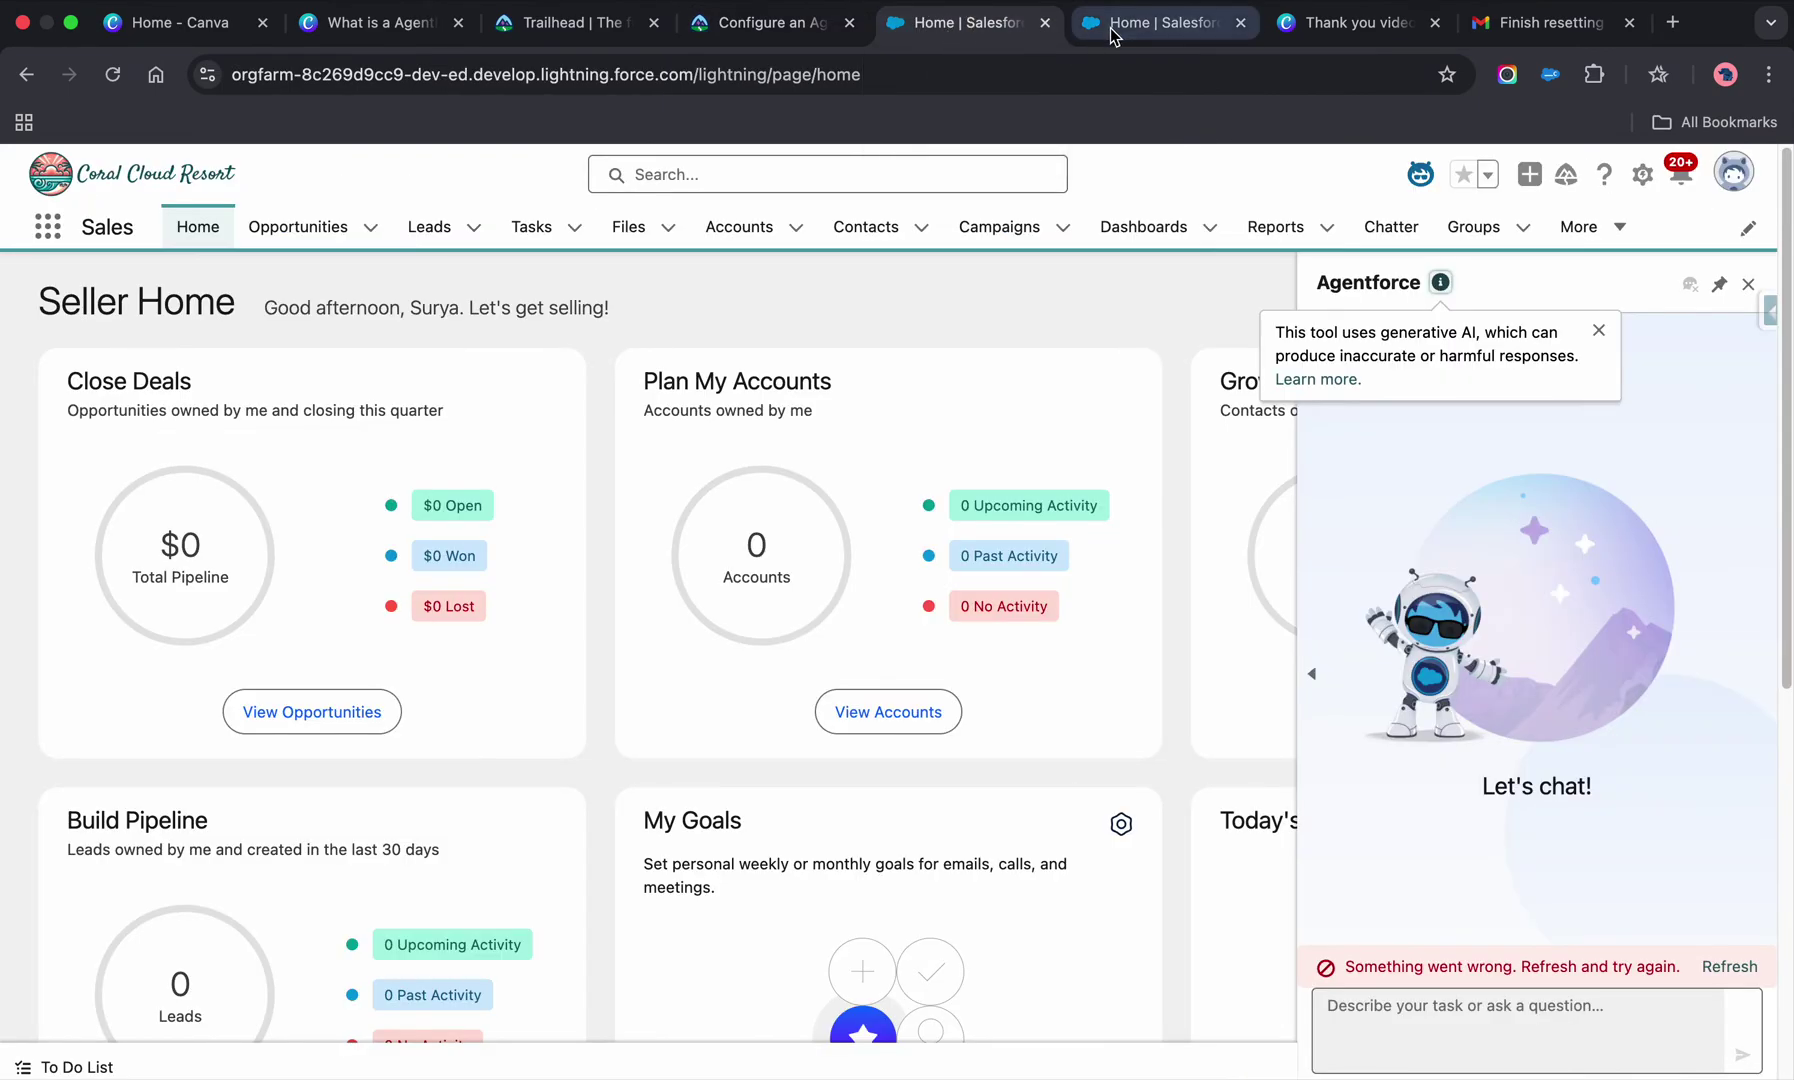
{"action": "left_click", "coordinate": [1641, 178]}
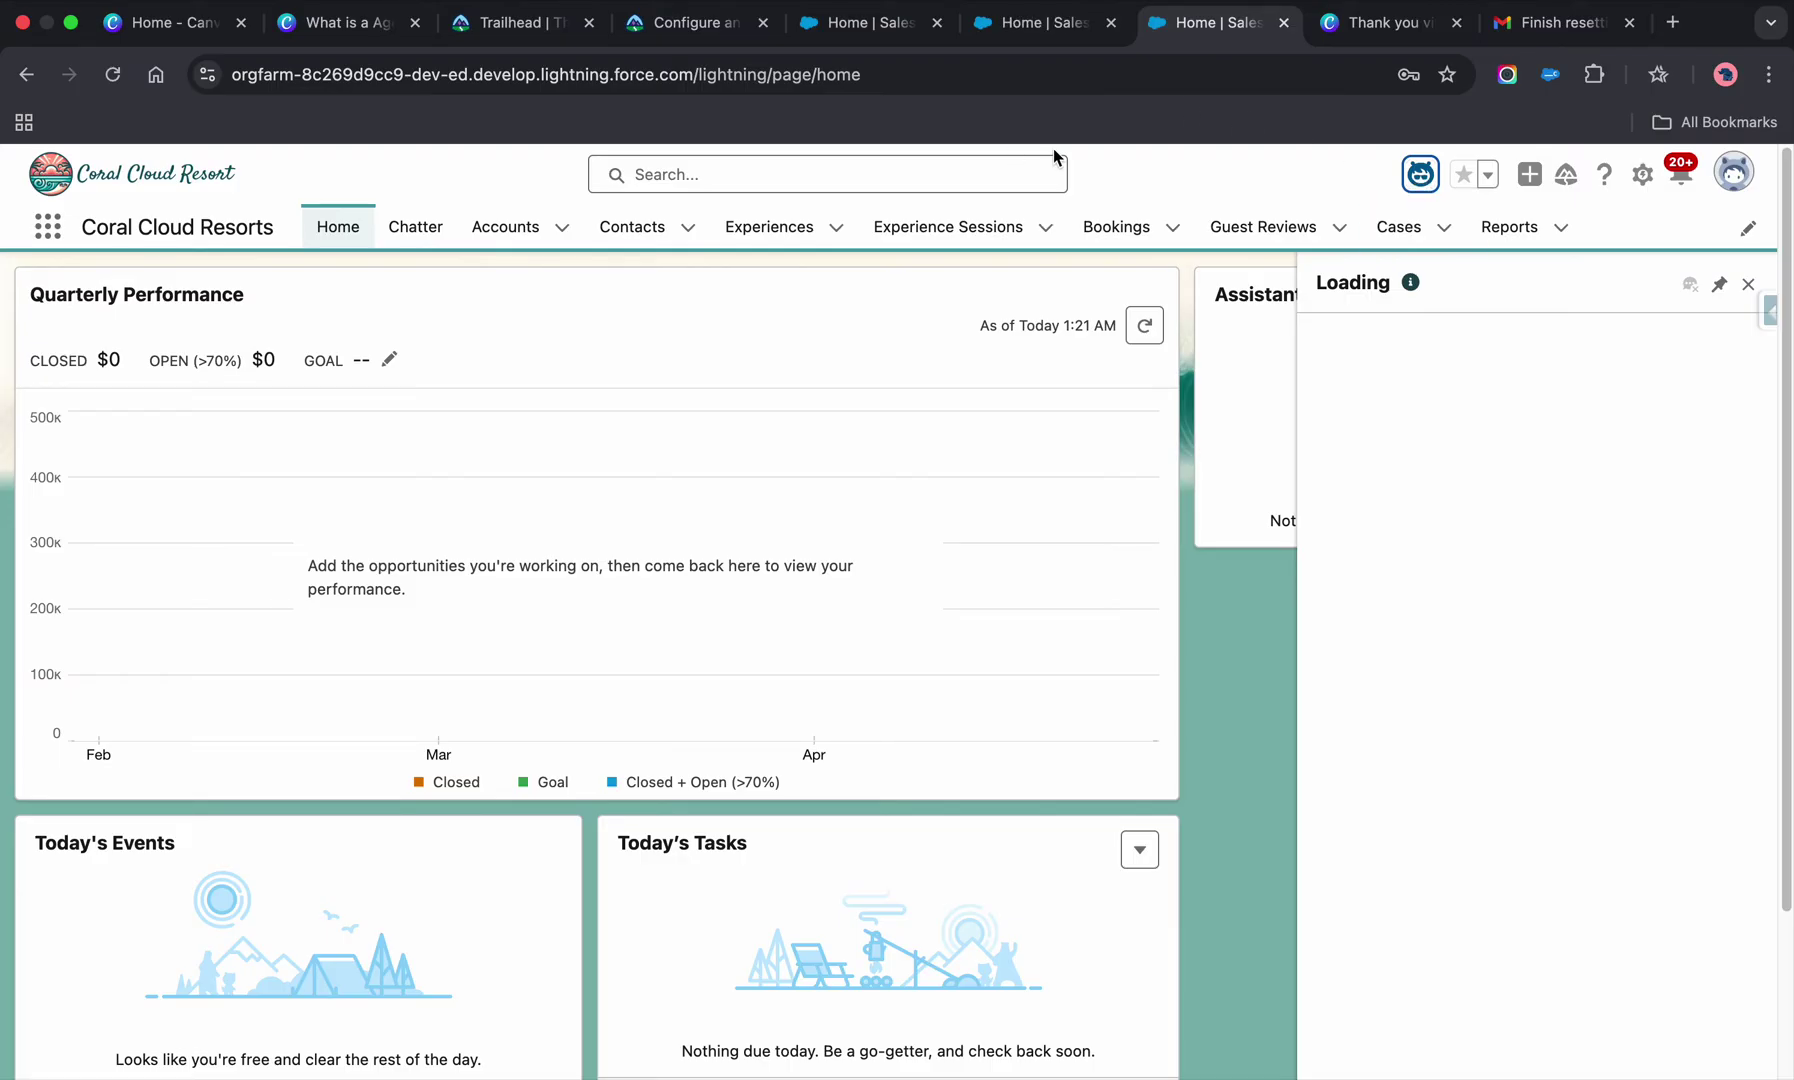
{"action": "left_click", "coordinate": [112, 74]}
{"action": "left_click", "coordinate": [1045, 22]}
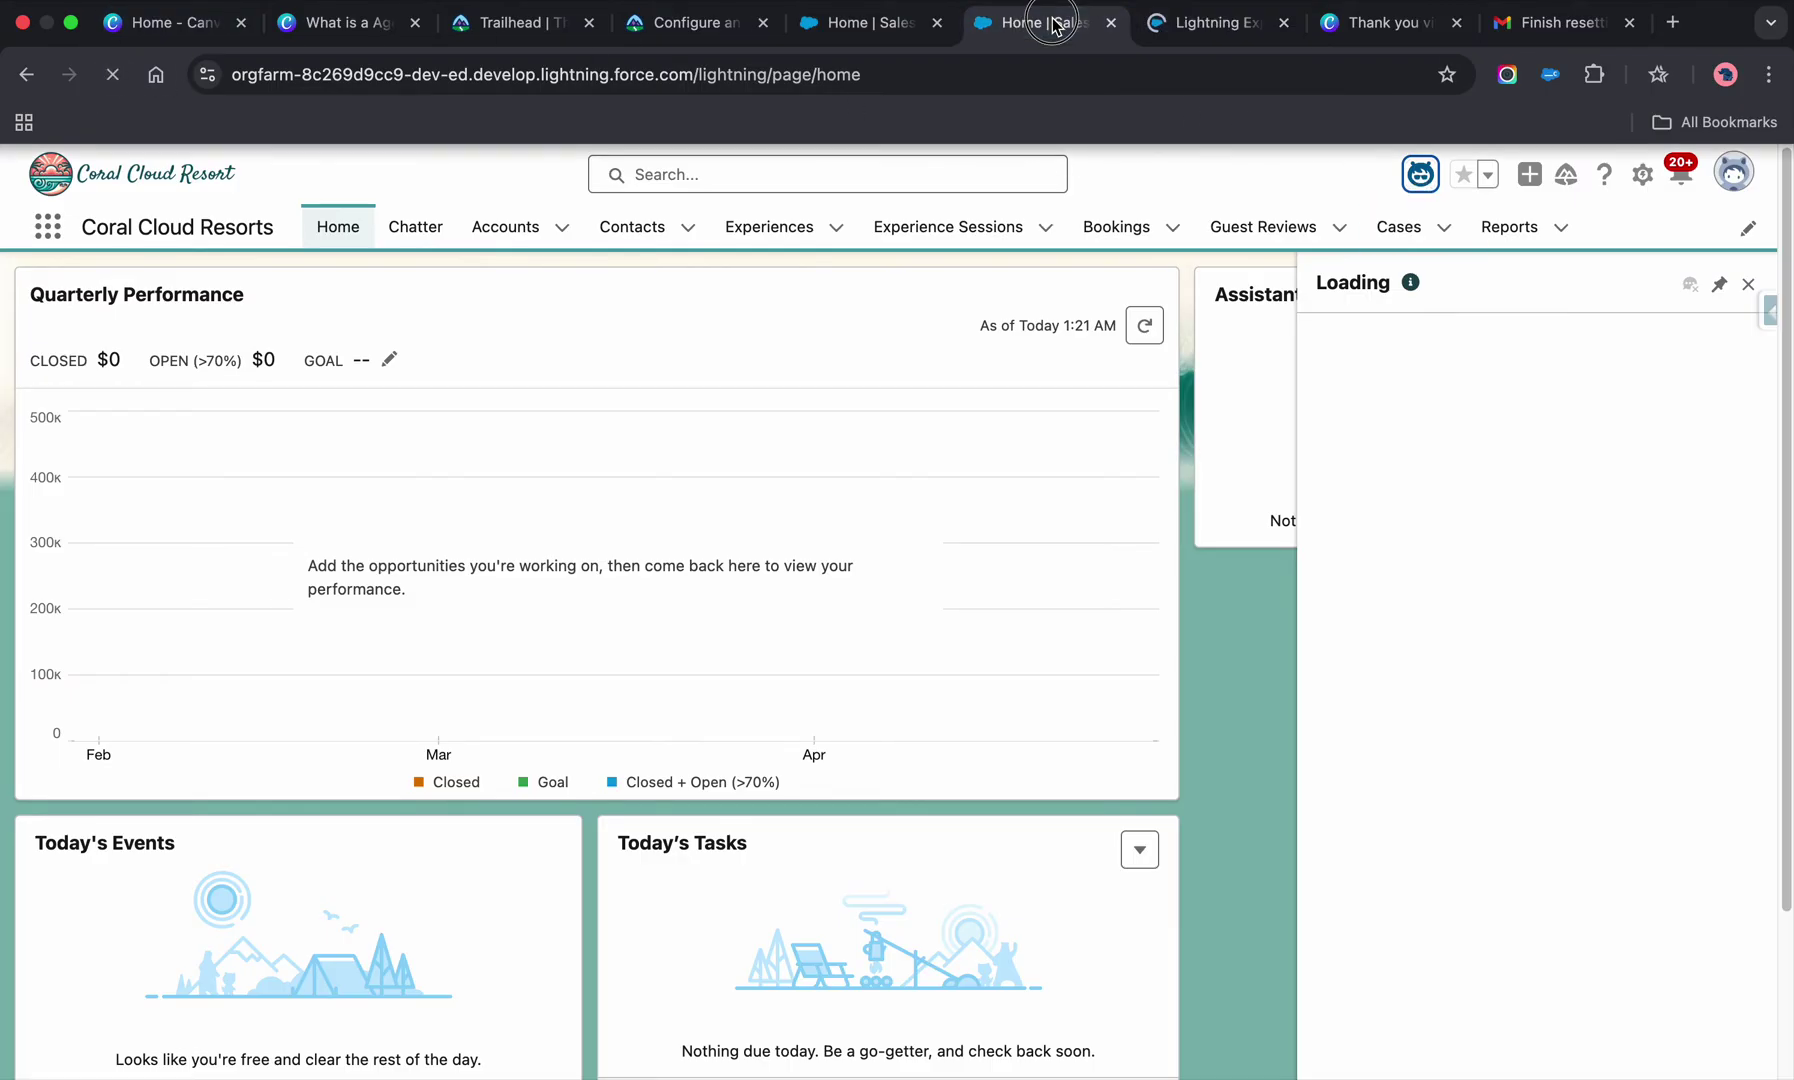
{"action": "left_click", "coordinate": [132, 303]}
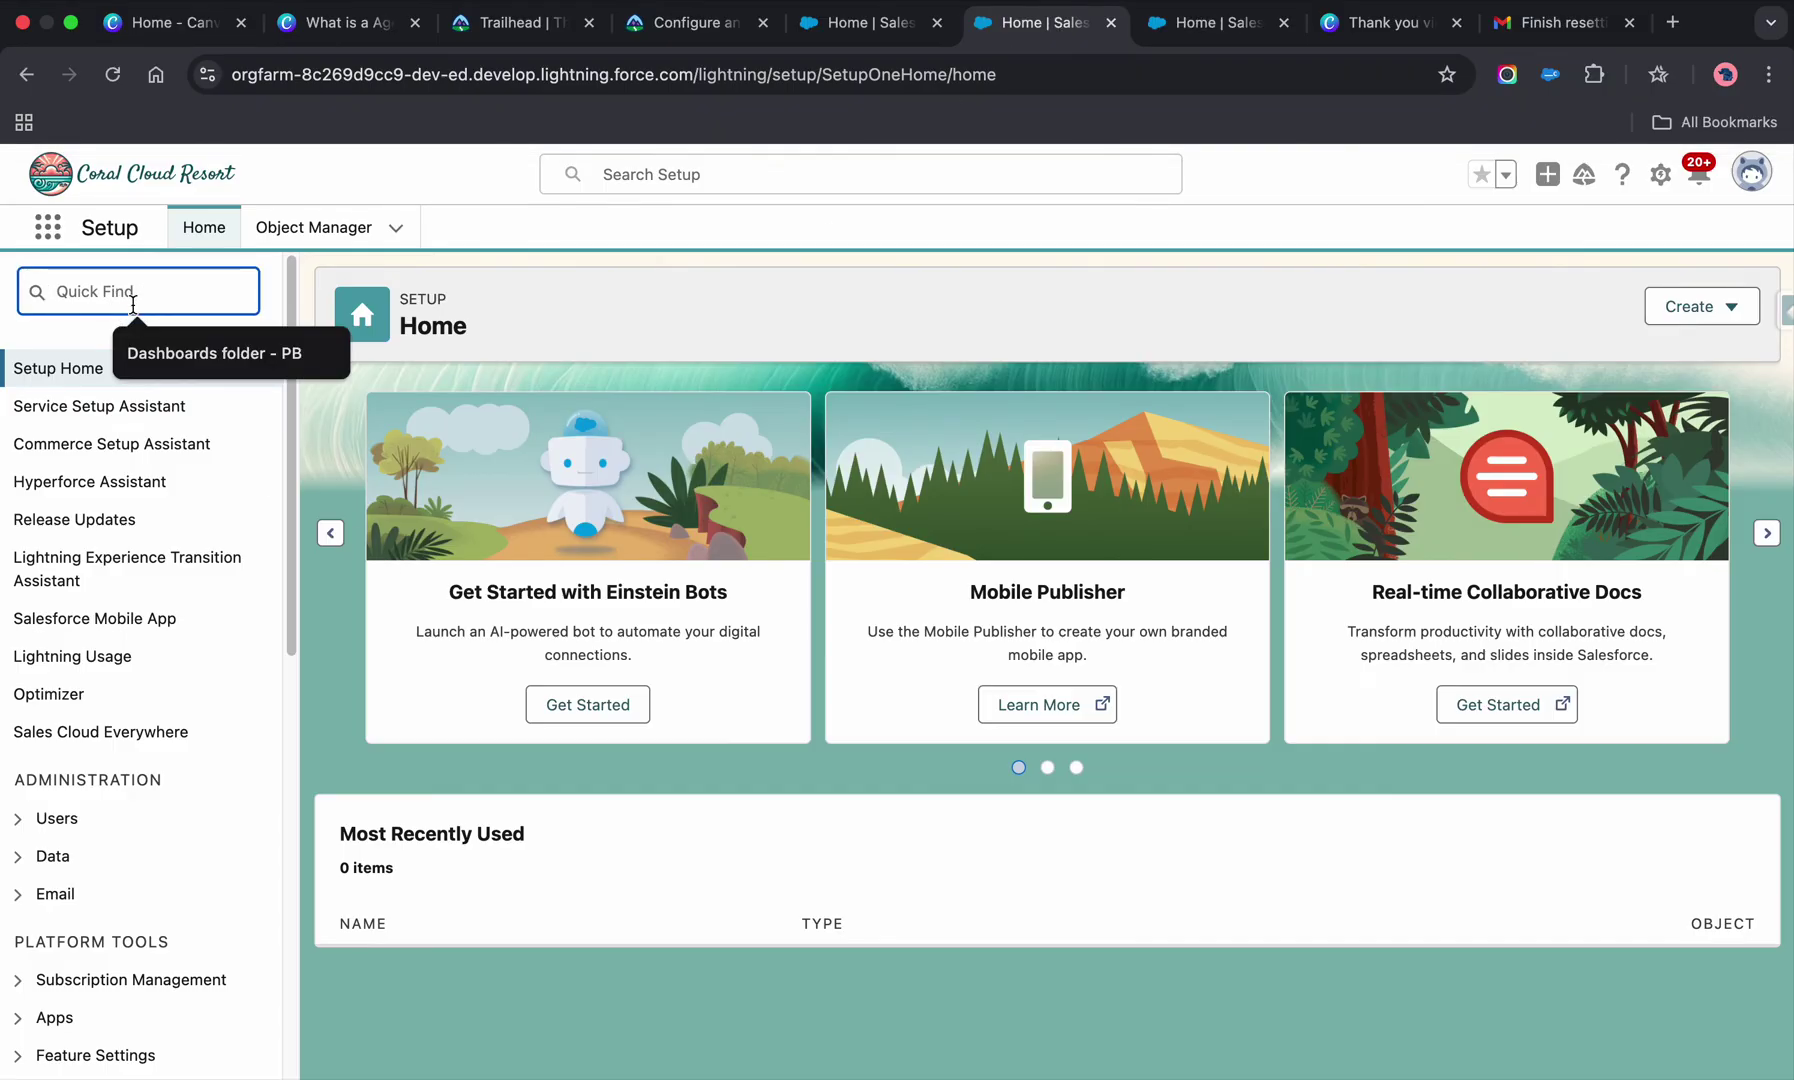
{"action": "type", "text": "a"}
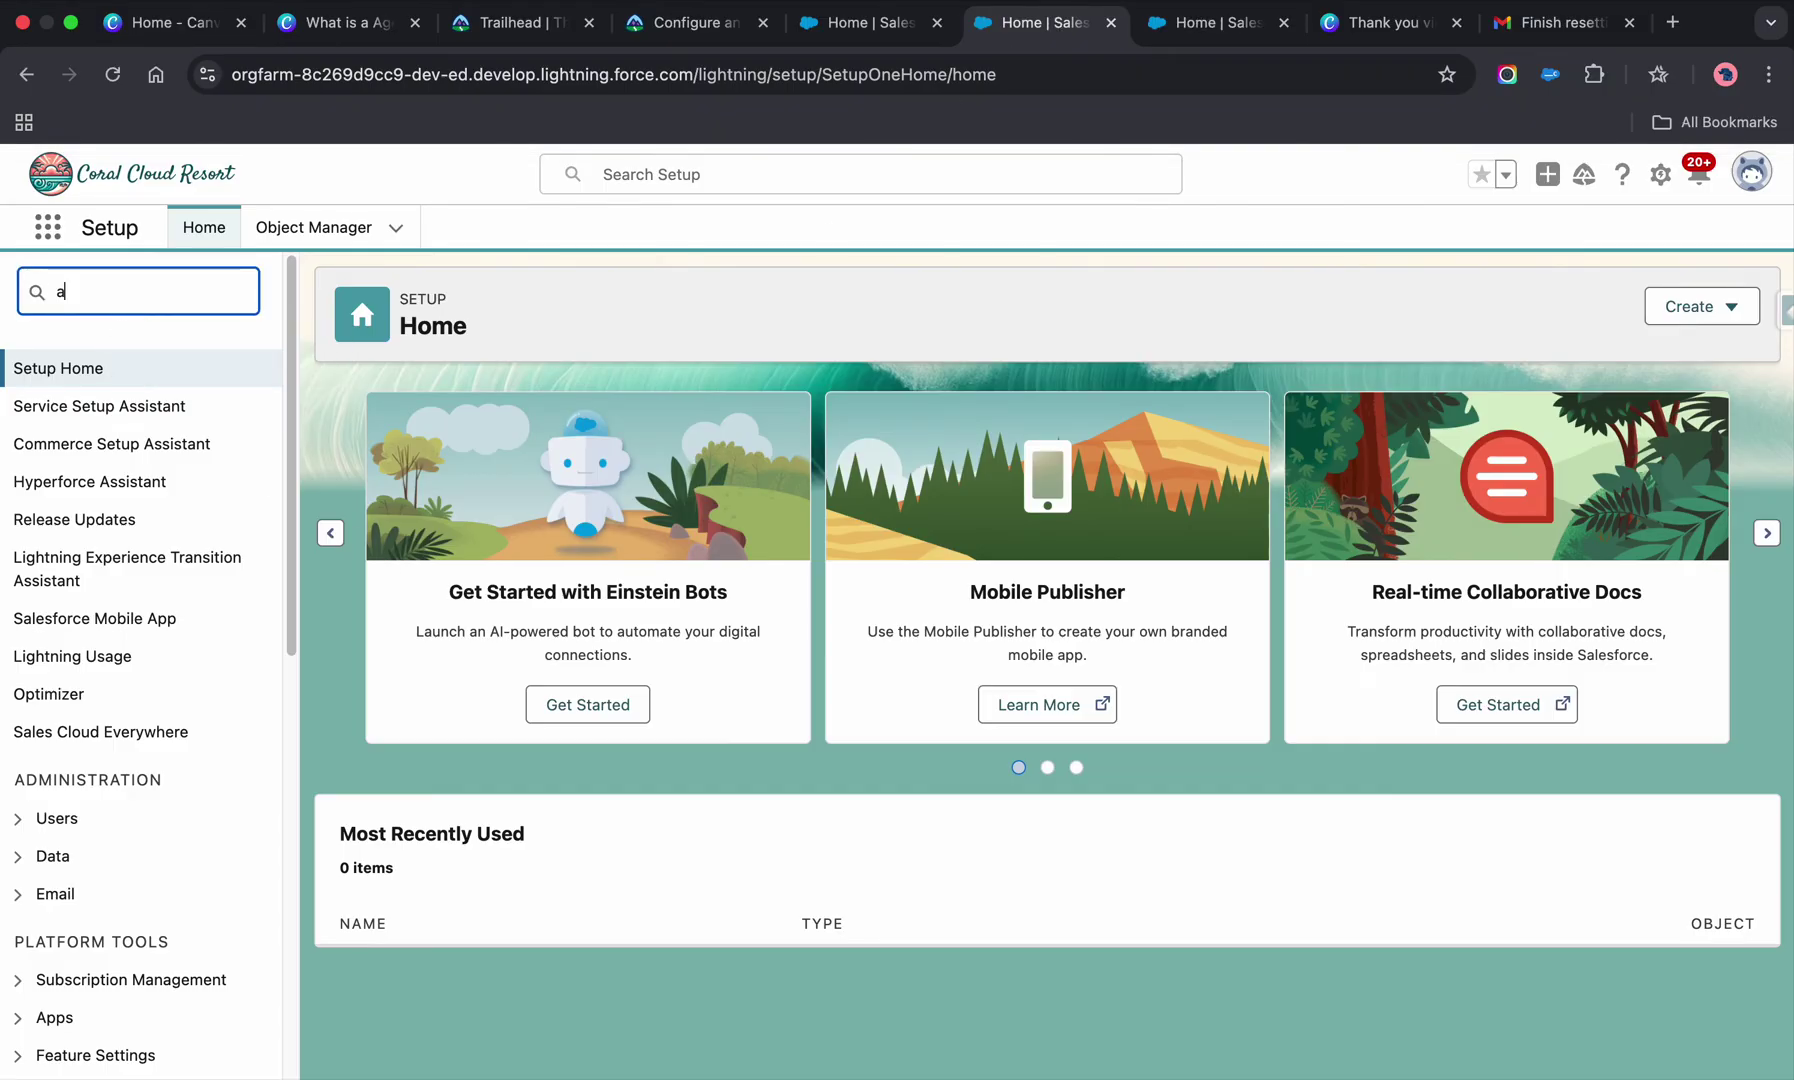
{"action": "type", "text": "gent"}
{"action": "left_click", "coordinate": [128, 520]}
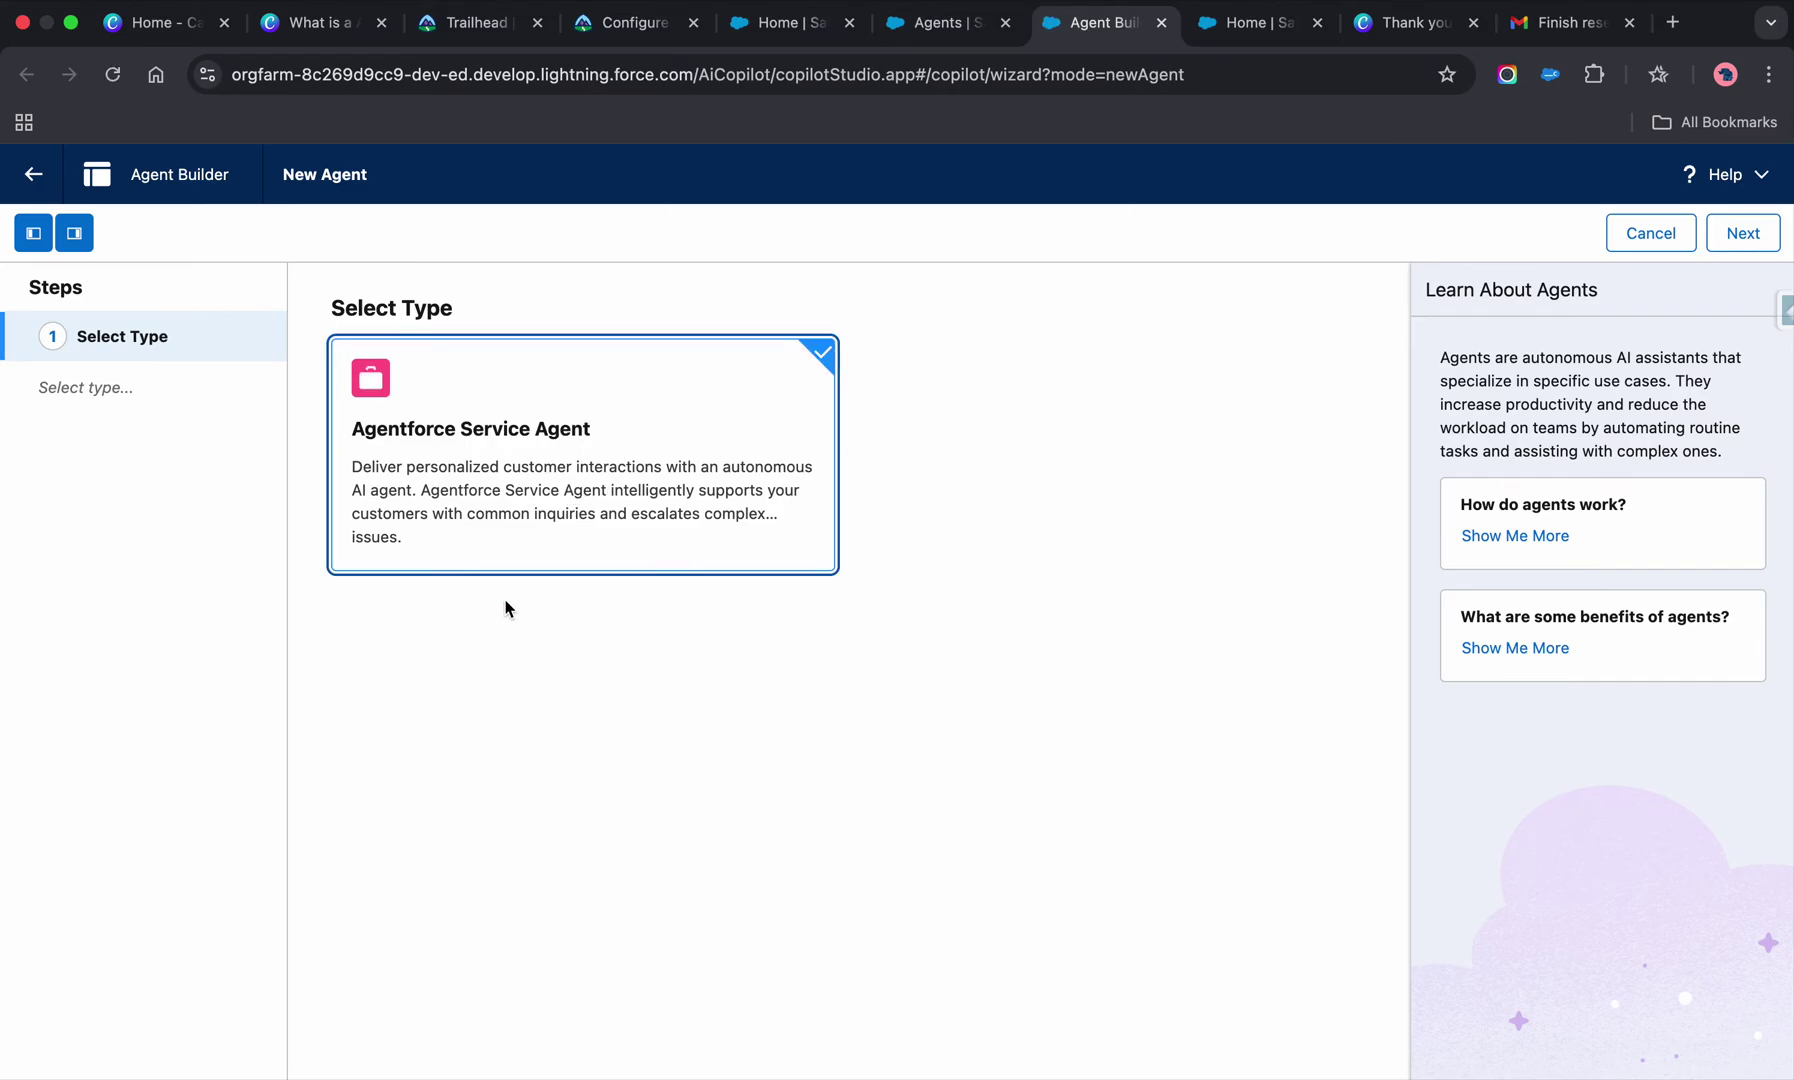
- Advance the New Agent wizard past Review Topics to the agent settings
{"action": "left_click", "coordinate": [1712, 238]}
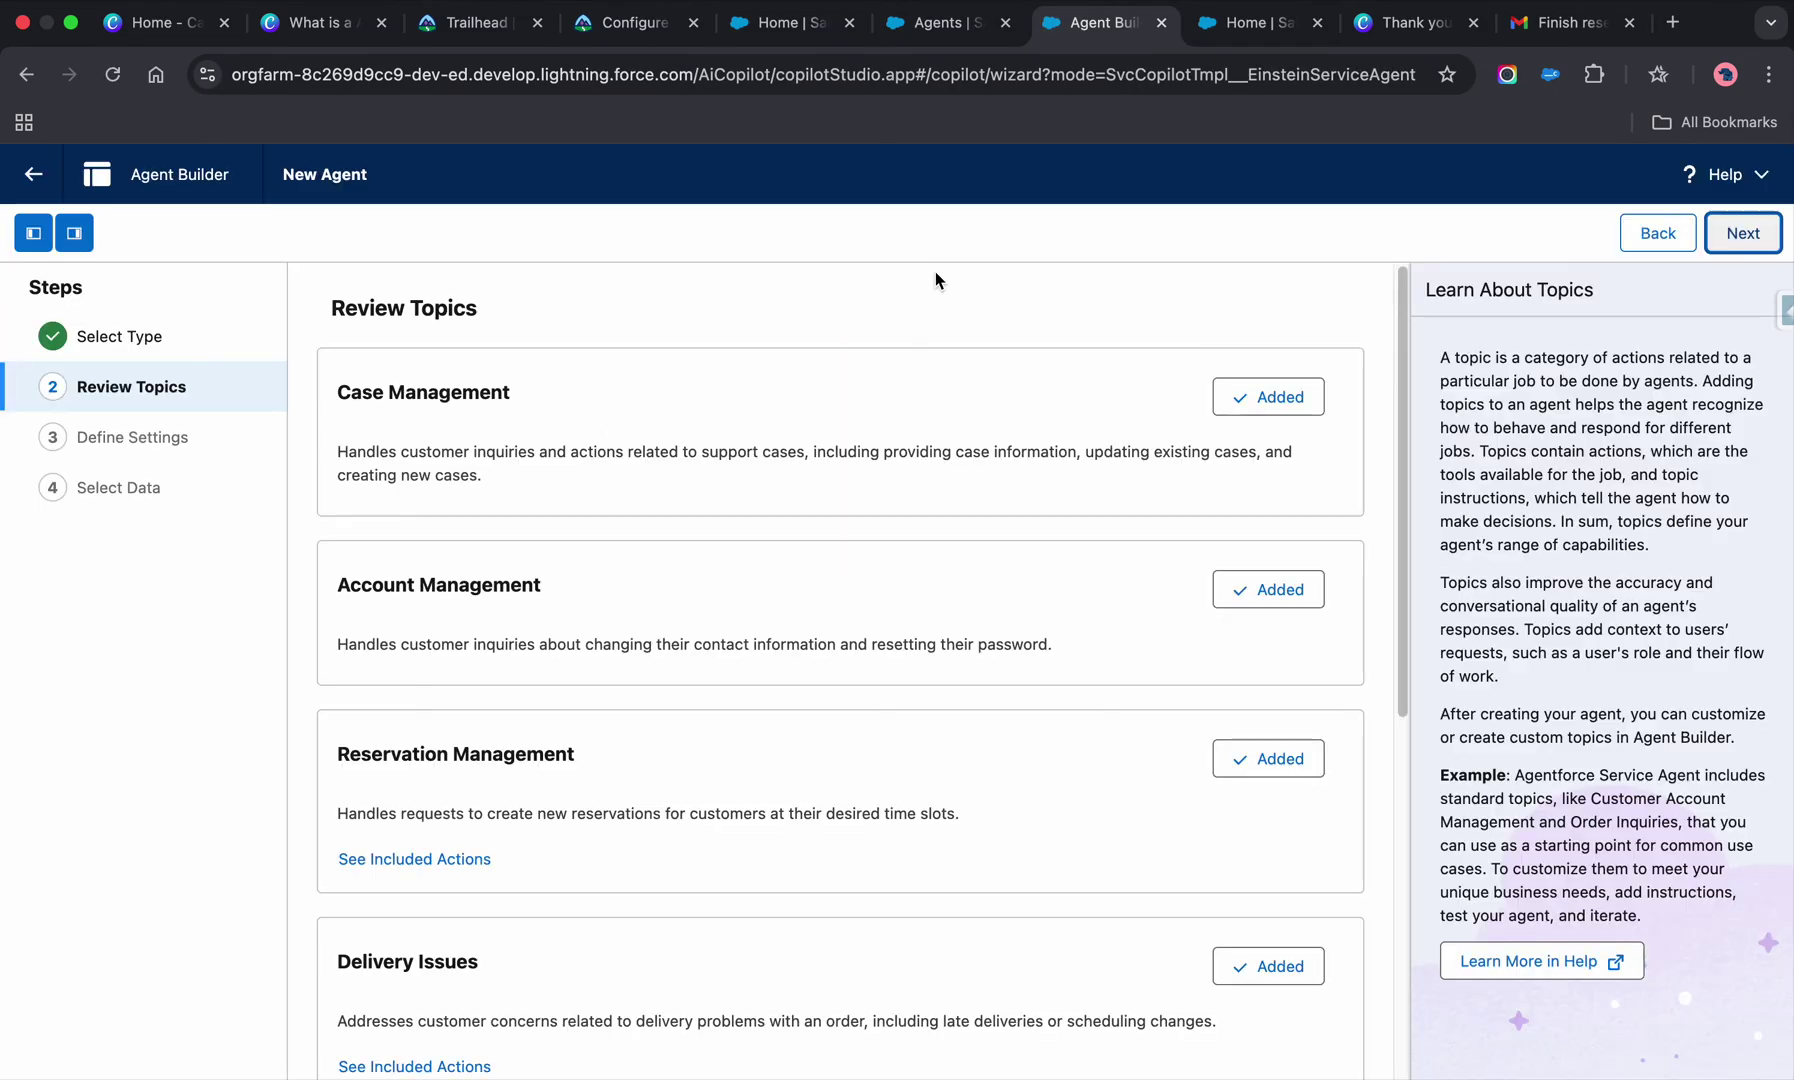
{"action": "scroll", "coordinate": [975, 563], "scroll_direction": "down", "scroll_amount": 7}
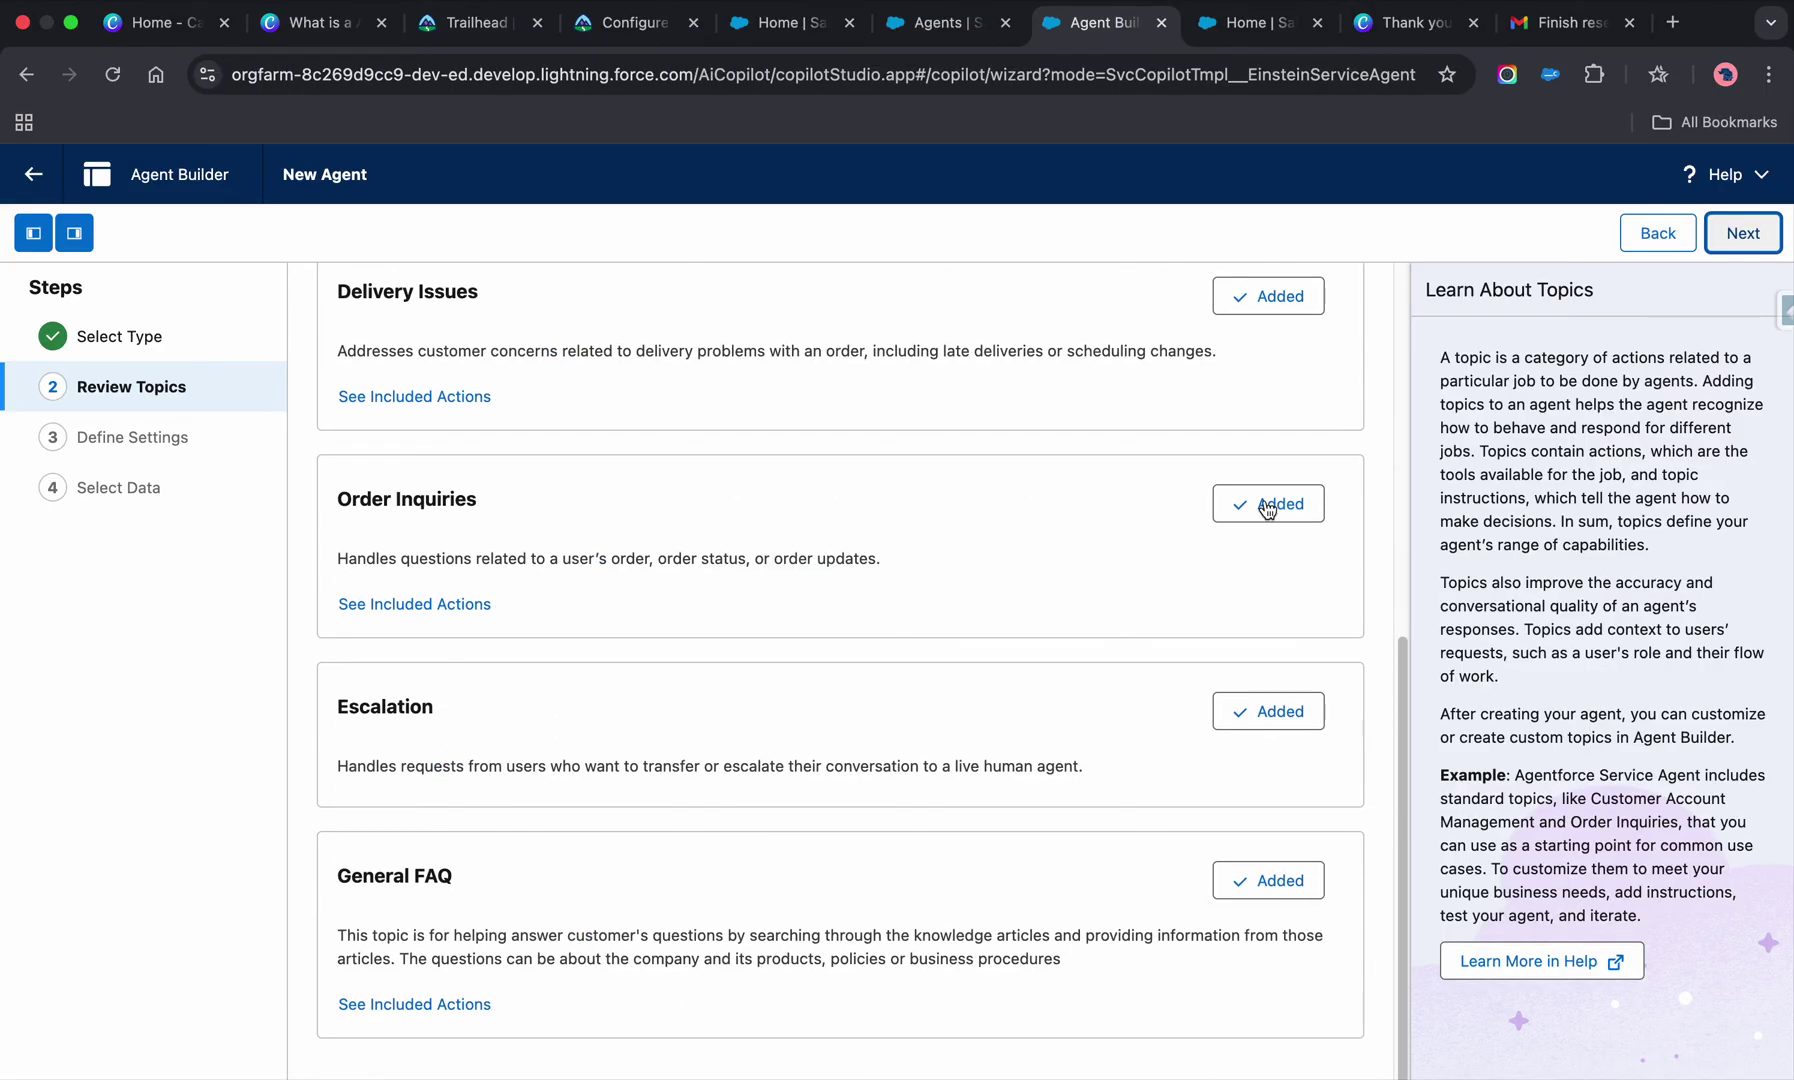
{"action": "left_click", "coordinate": [1744, 235]}
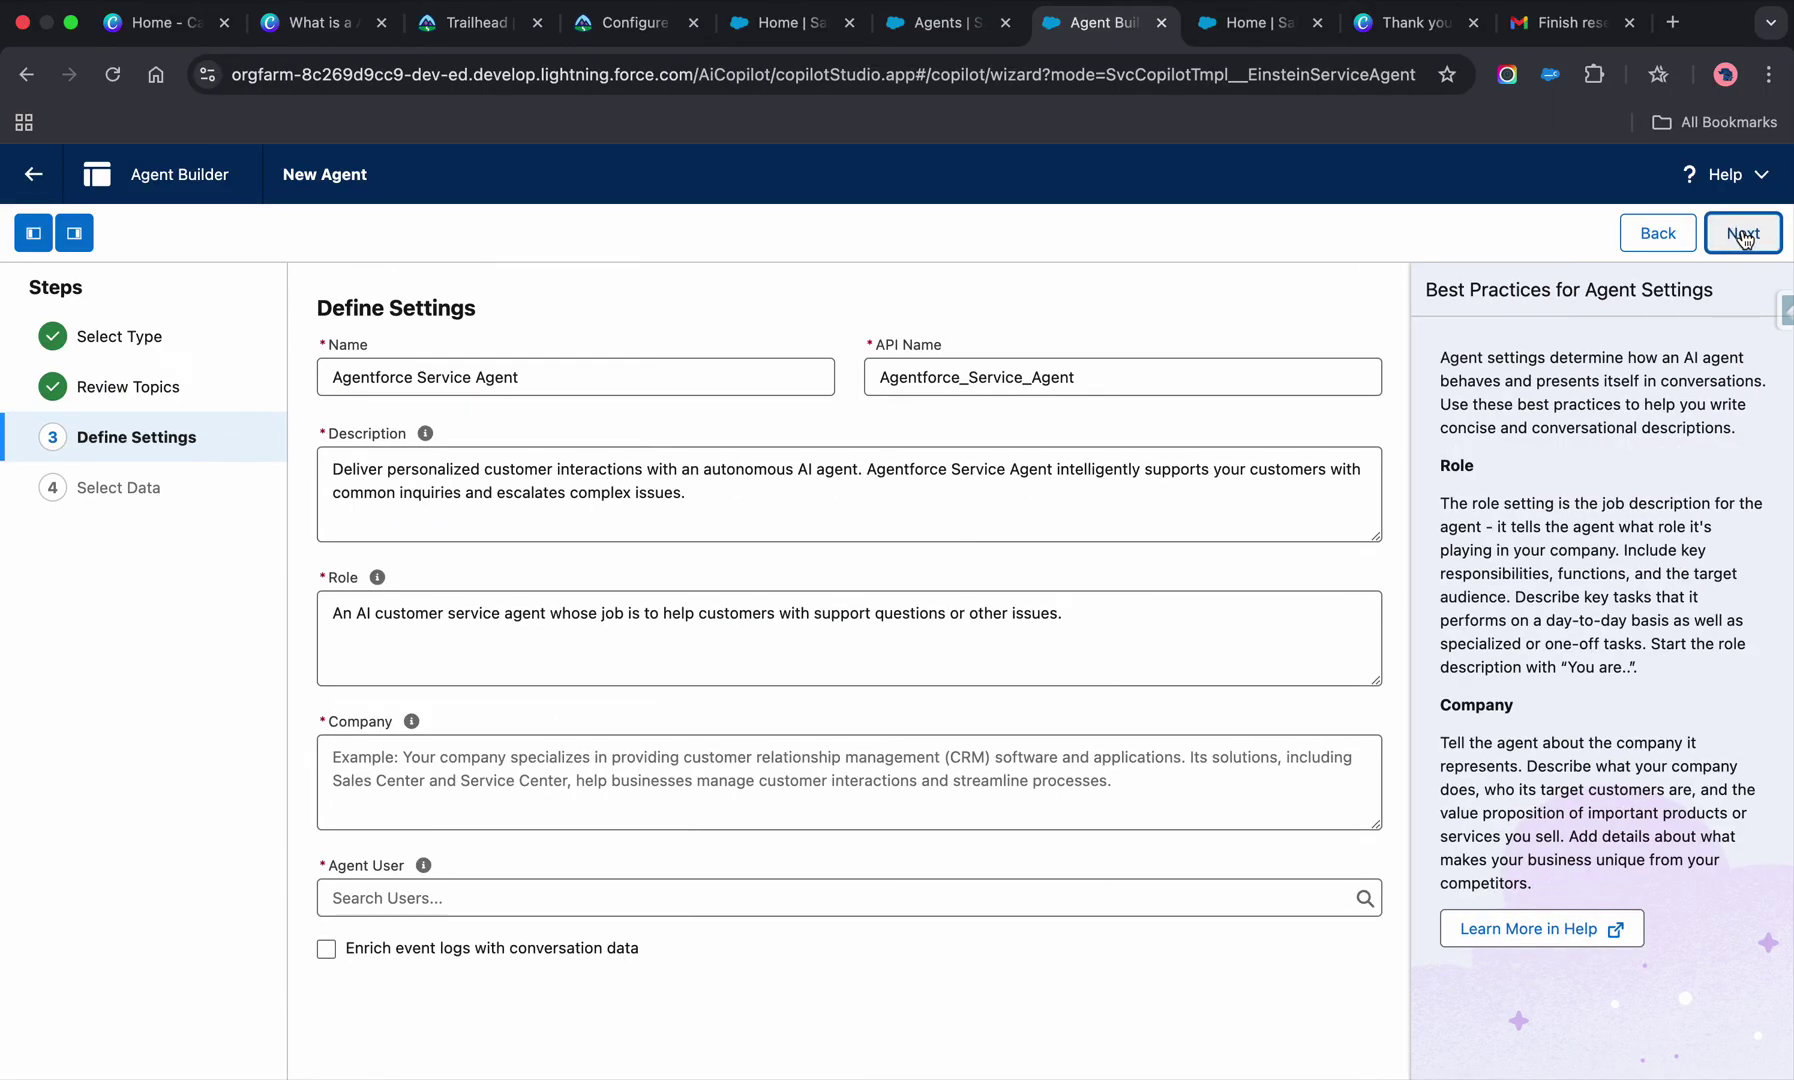
{"action": "left_click", "coordinate": [1743, 237]}
- Choose EinsteinServiceAgent User as agent user, enter company description 'test', and create the agent
{"action": "left_click", "coordinate": [753, 921]}
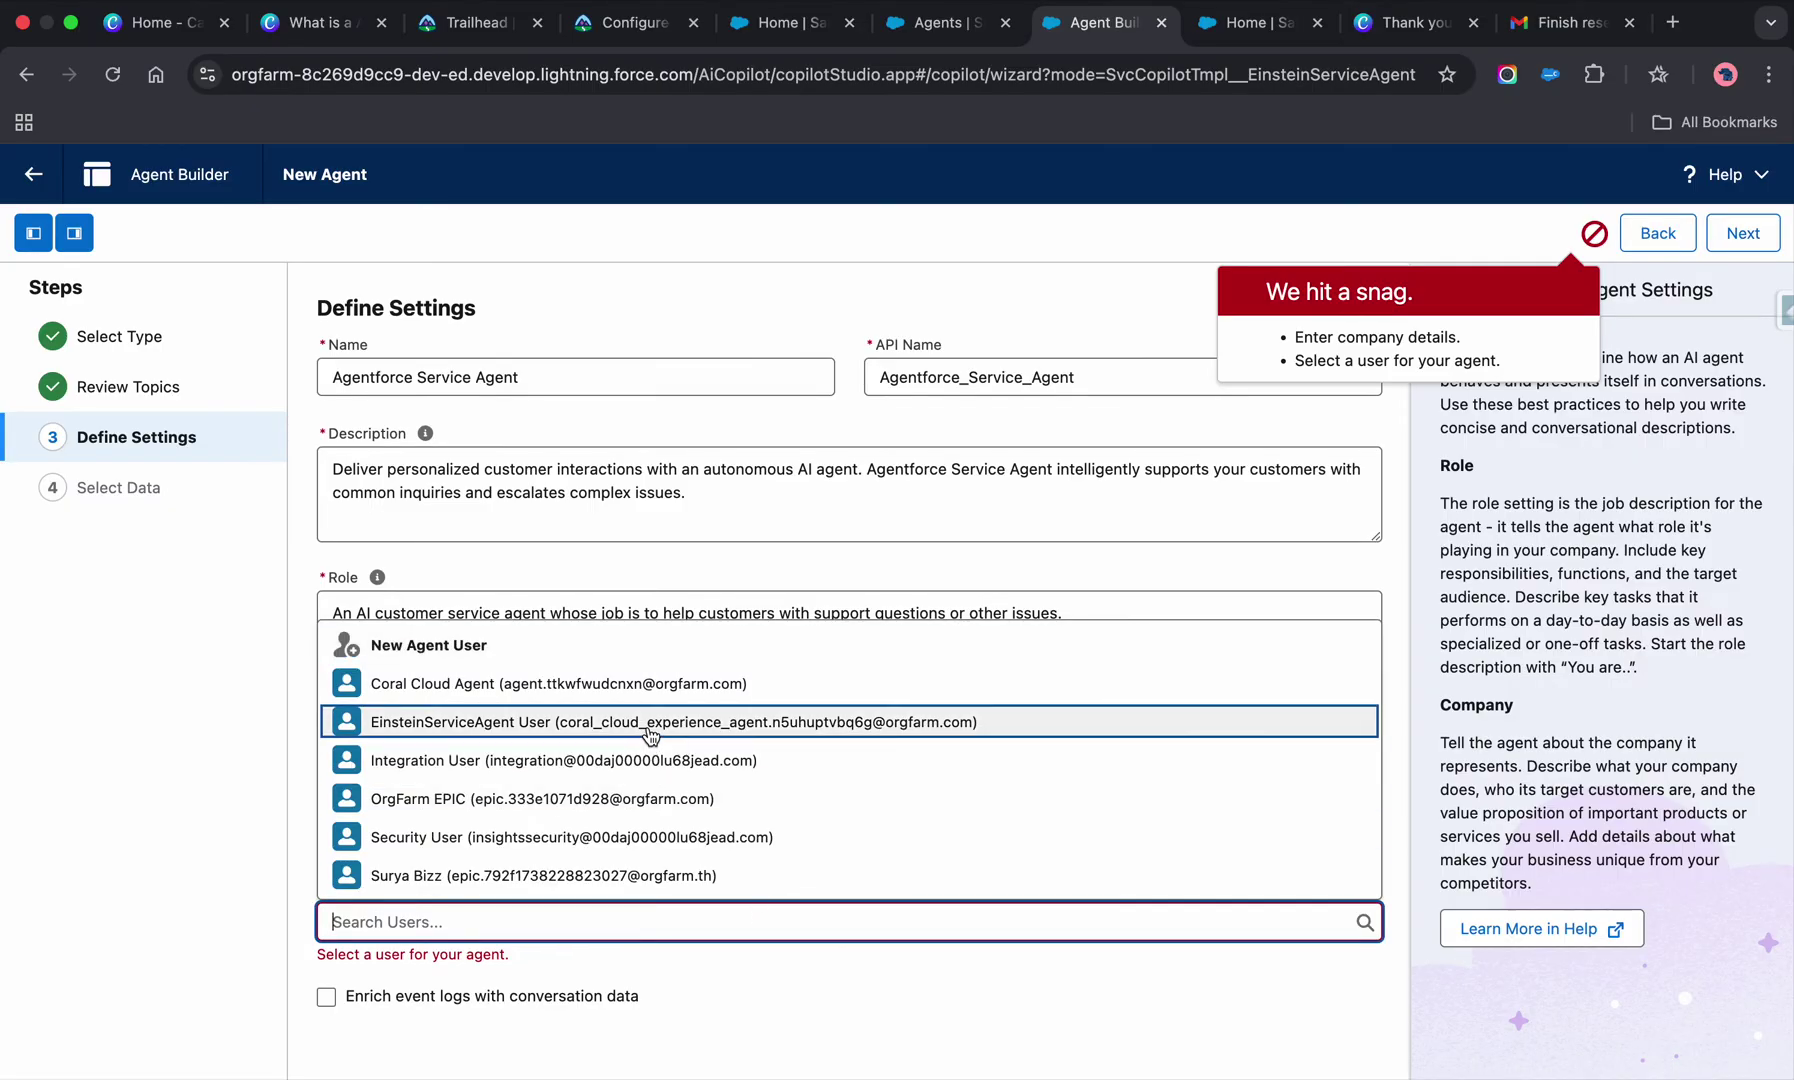
{"action": "left_click", "coordinate": [650, 735]}
{"action": "left_click", "coordinate": [649, 762]}
{"action": "type", "text": "test"}
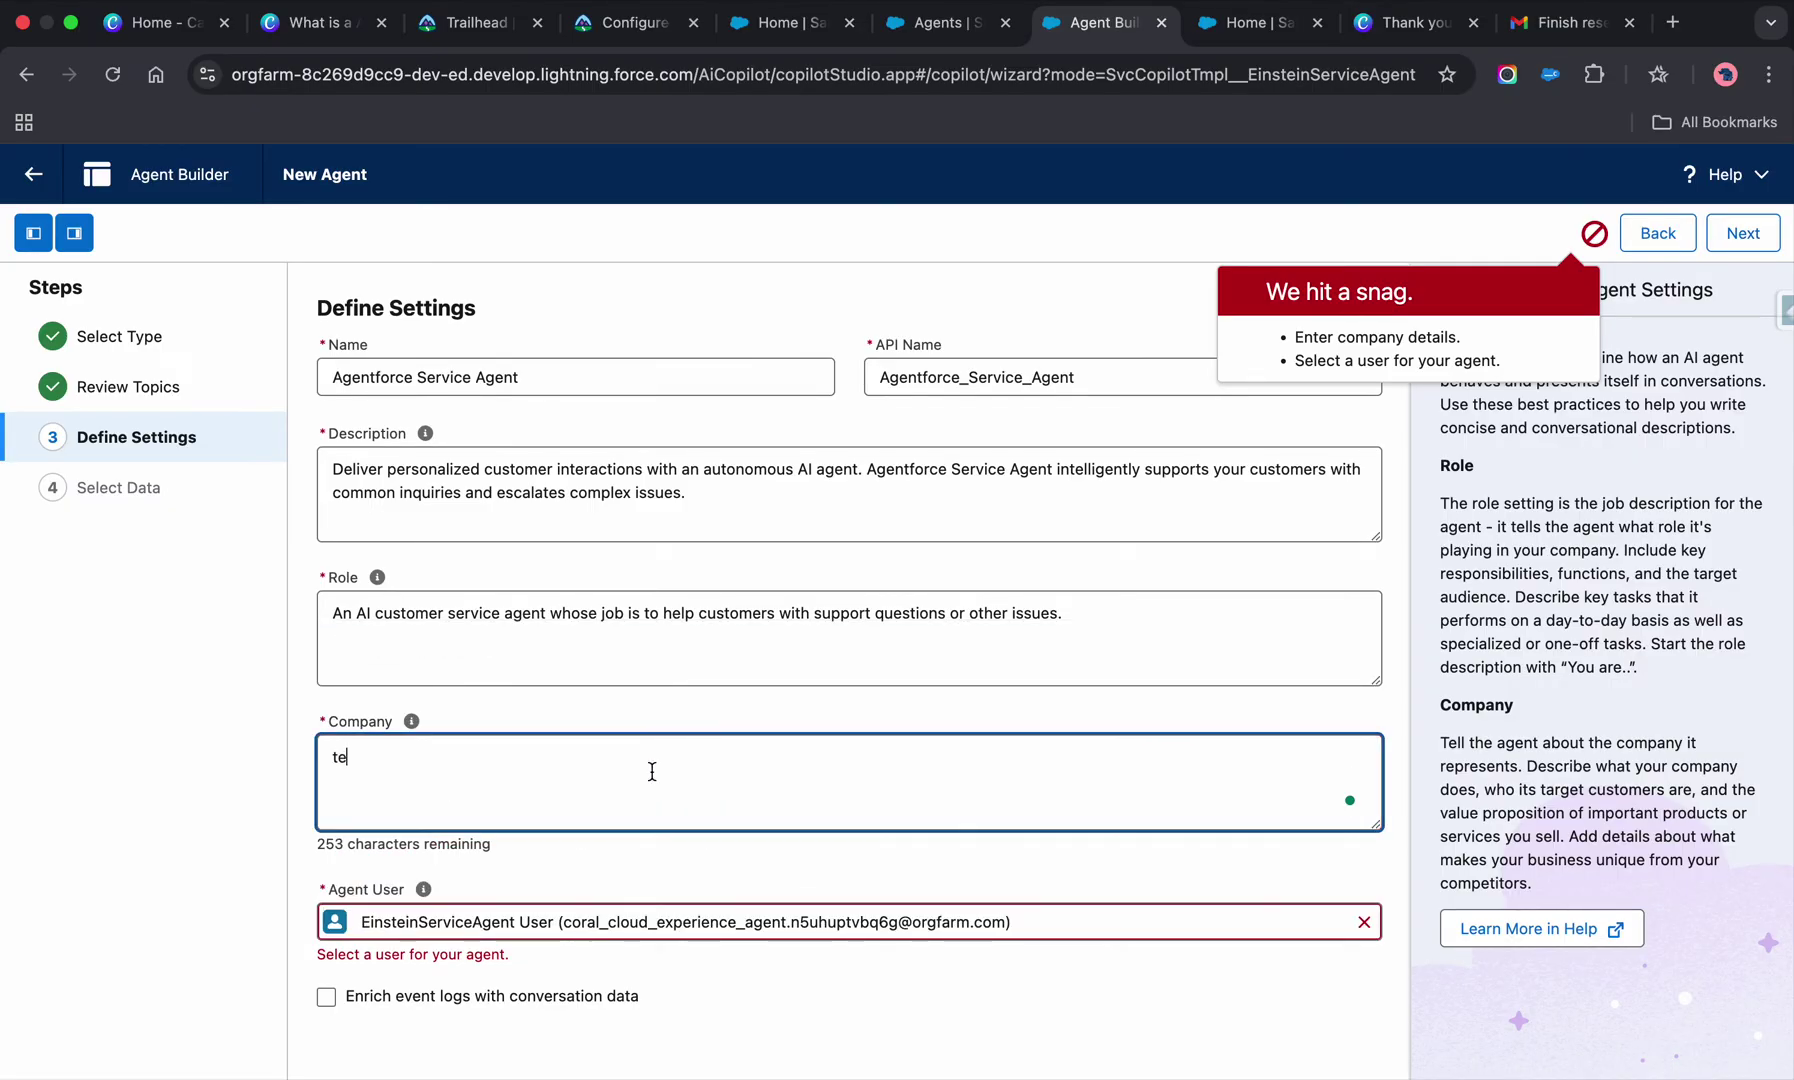
{"action": "left_click", "coordinate": [1746, 233]}
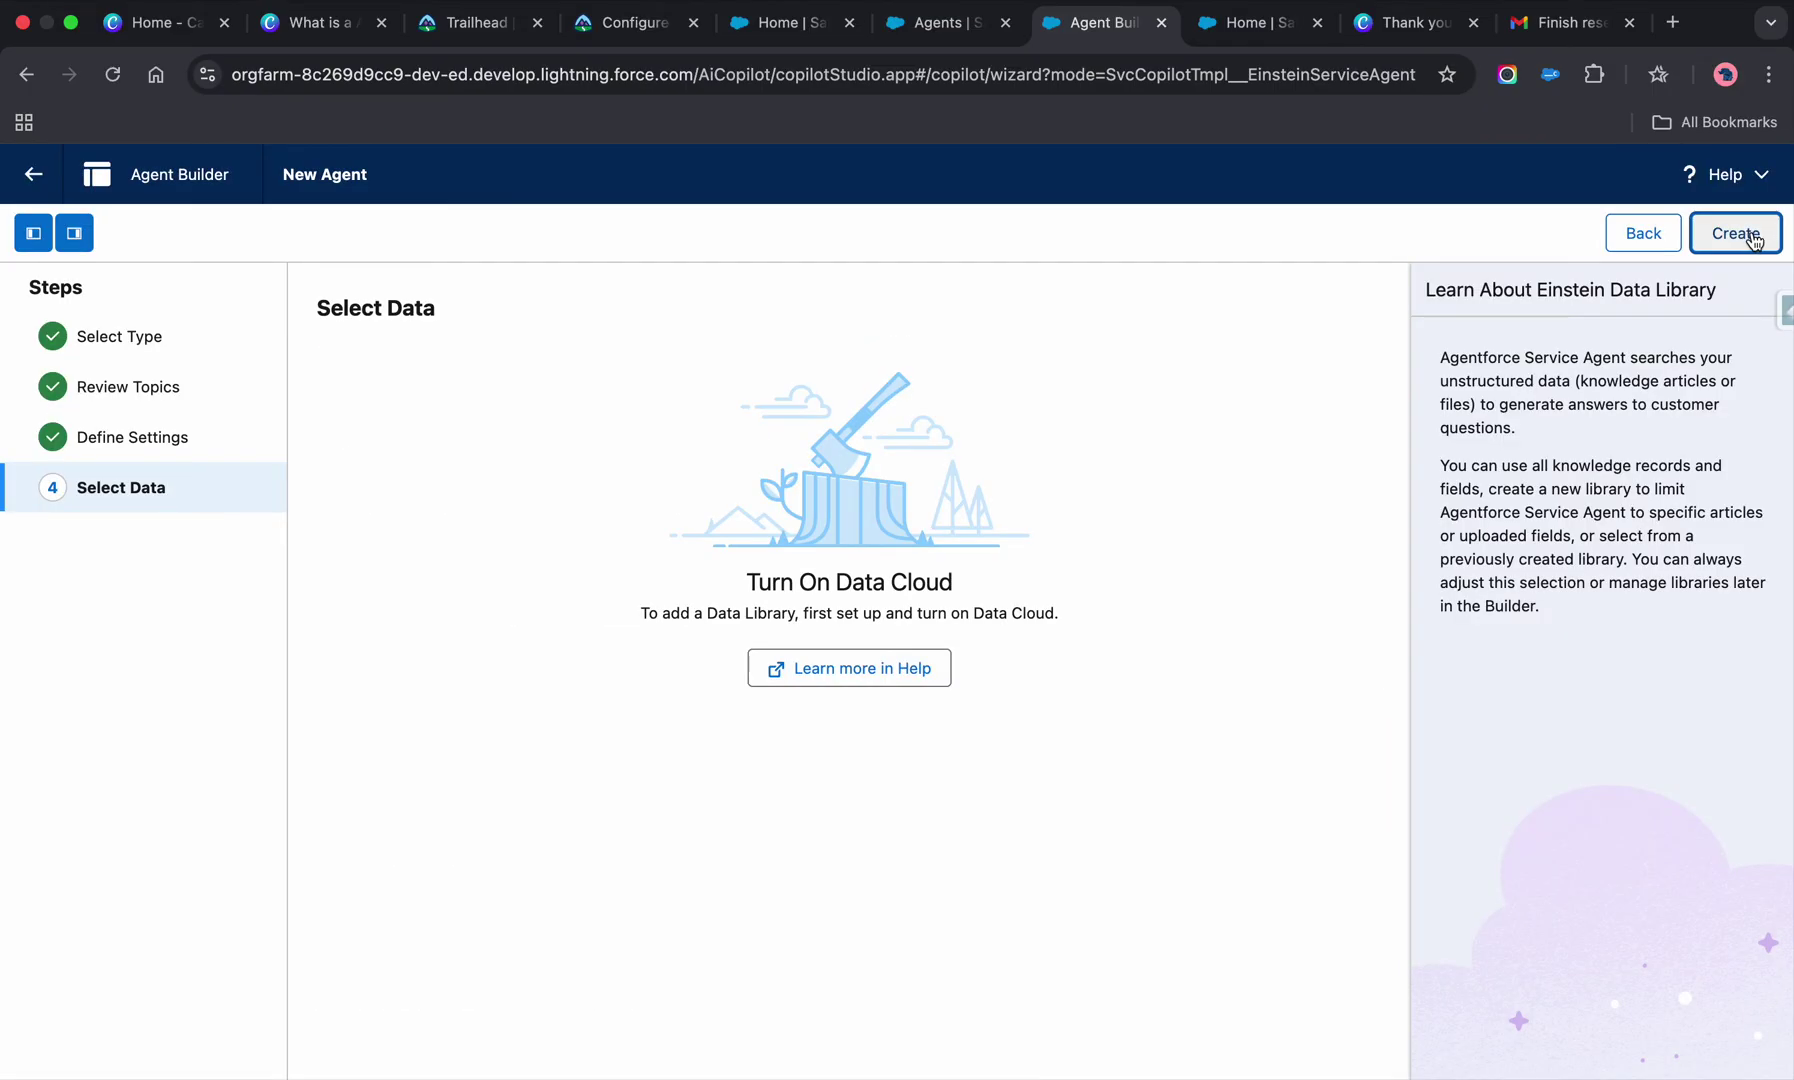
{"action": "left_click", "coordinate": [1736, 233]}
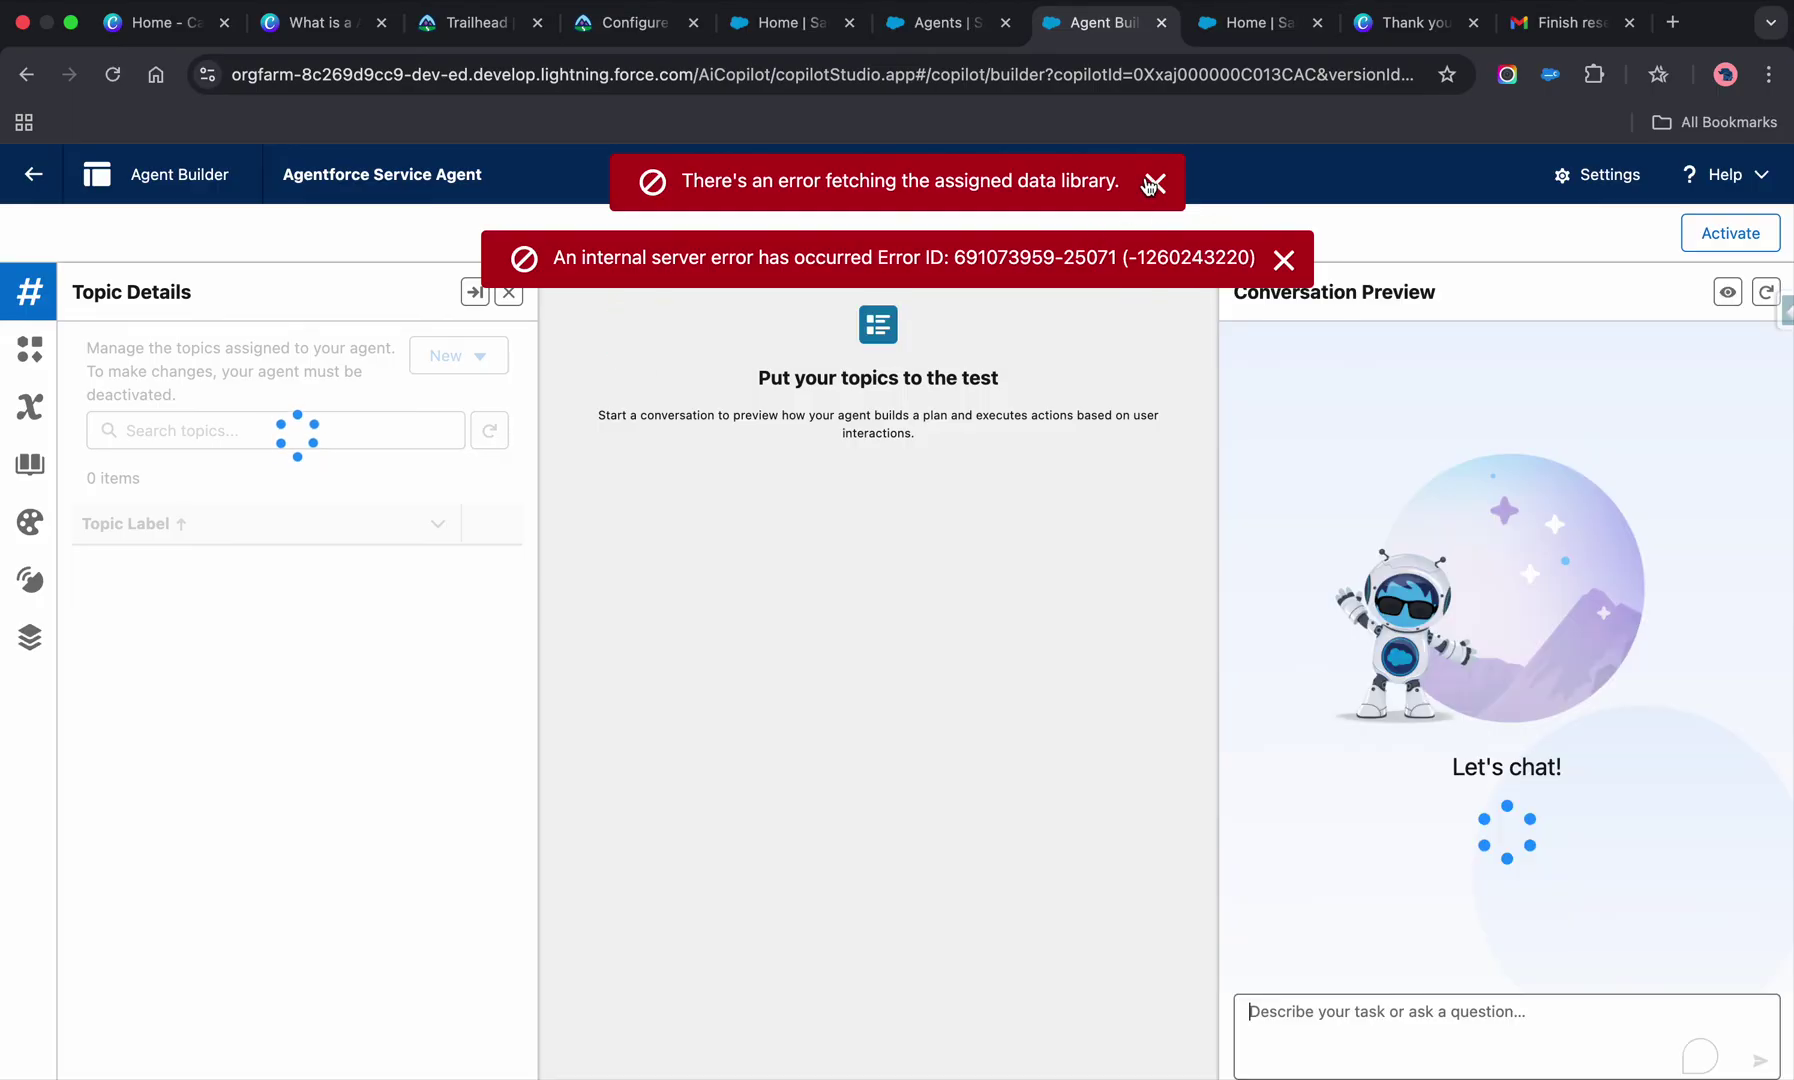
- Dismiss the data library and server error messages and activate the Agentforce Service Agent
{"action": "left_click", "coordinate": [1153, 183]}
{"action": "left_click", "coordinate": [1285, 184]}
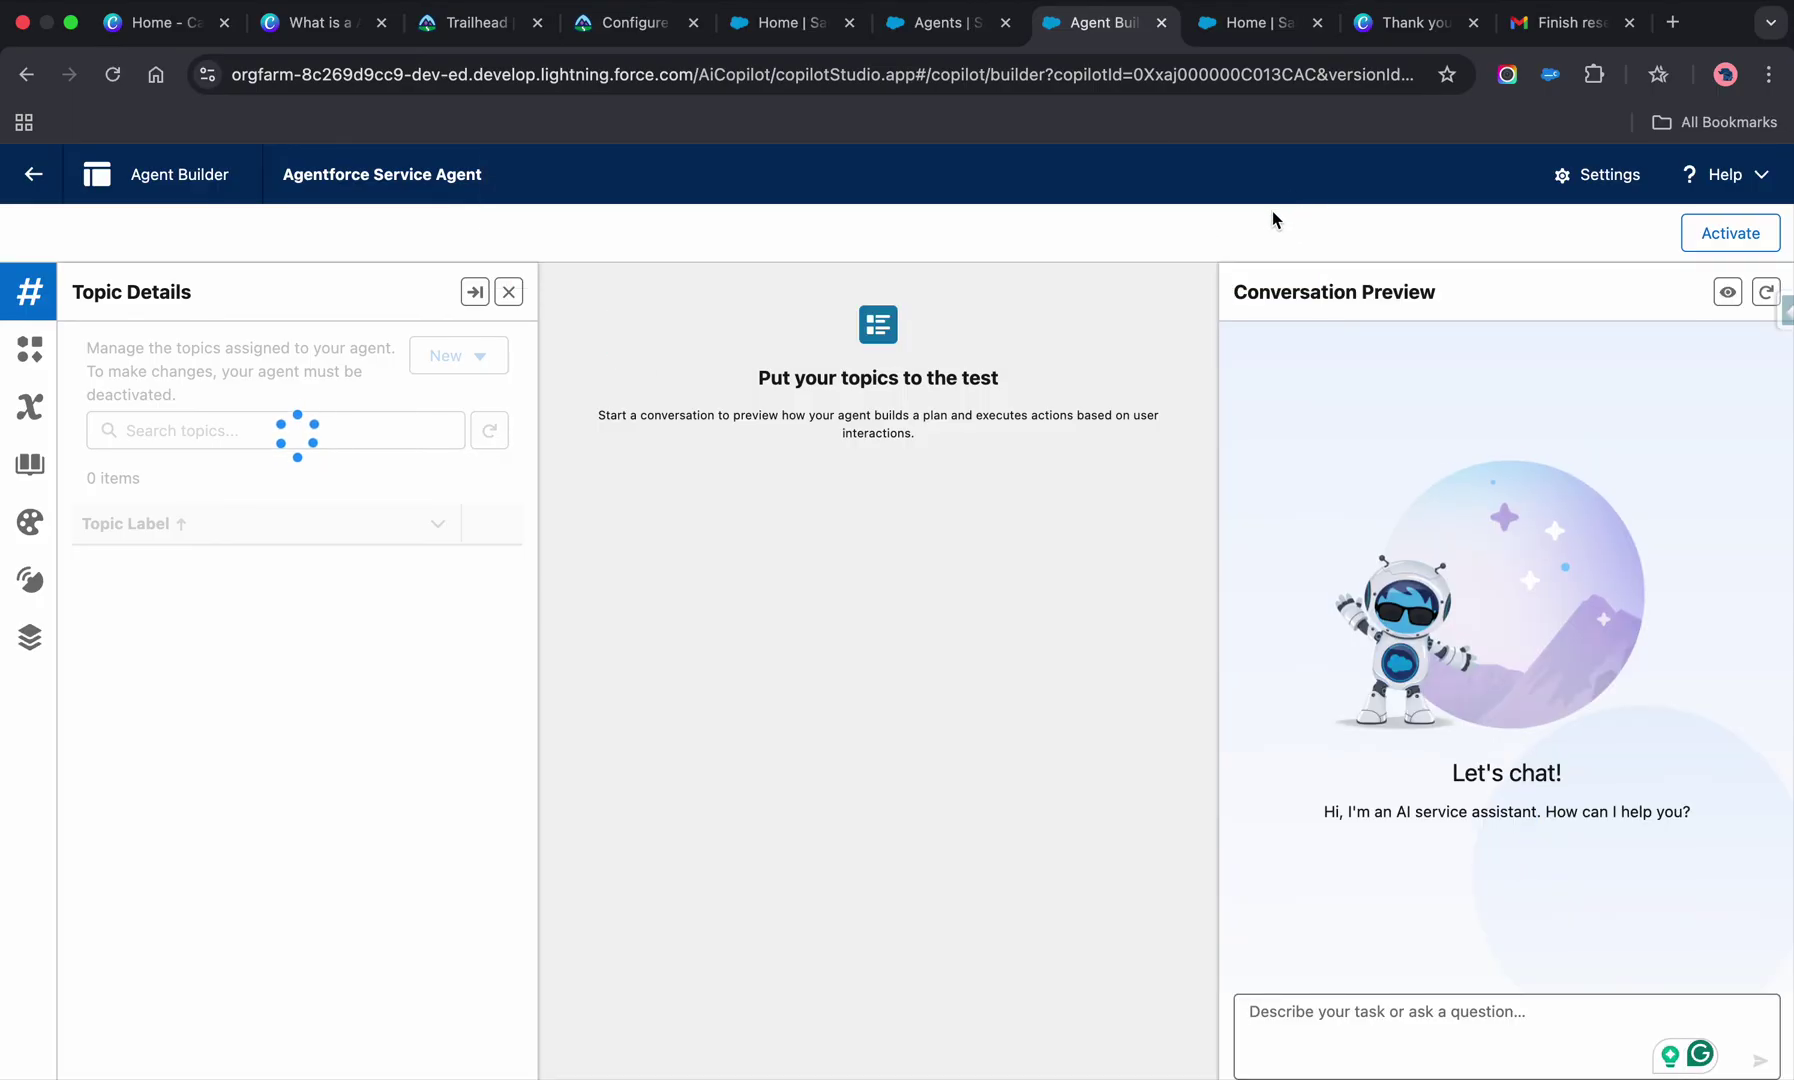
{"action": "left_click", "coordinate": [1418, 1027]}
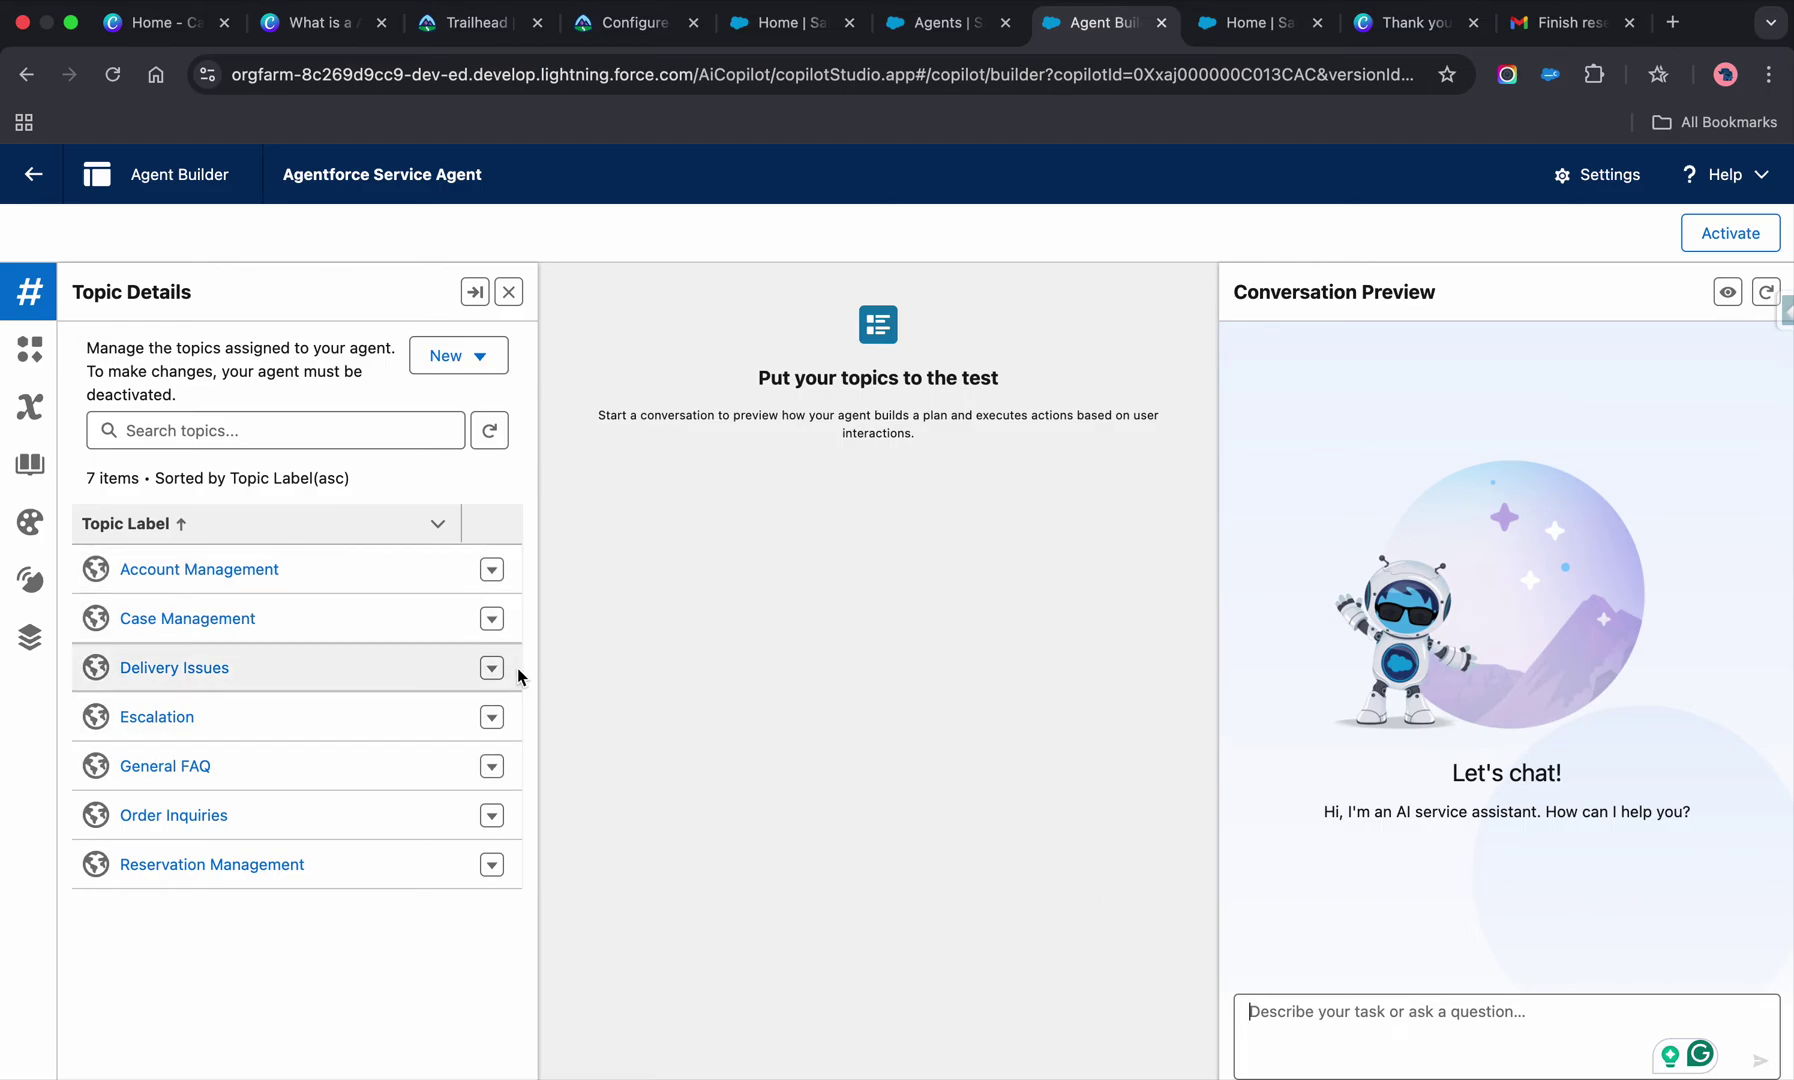
{"action": "left_click", "coordinate": [1730, 234]}
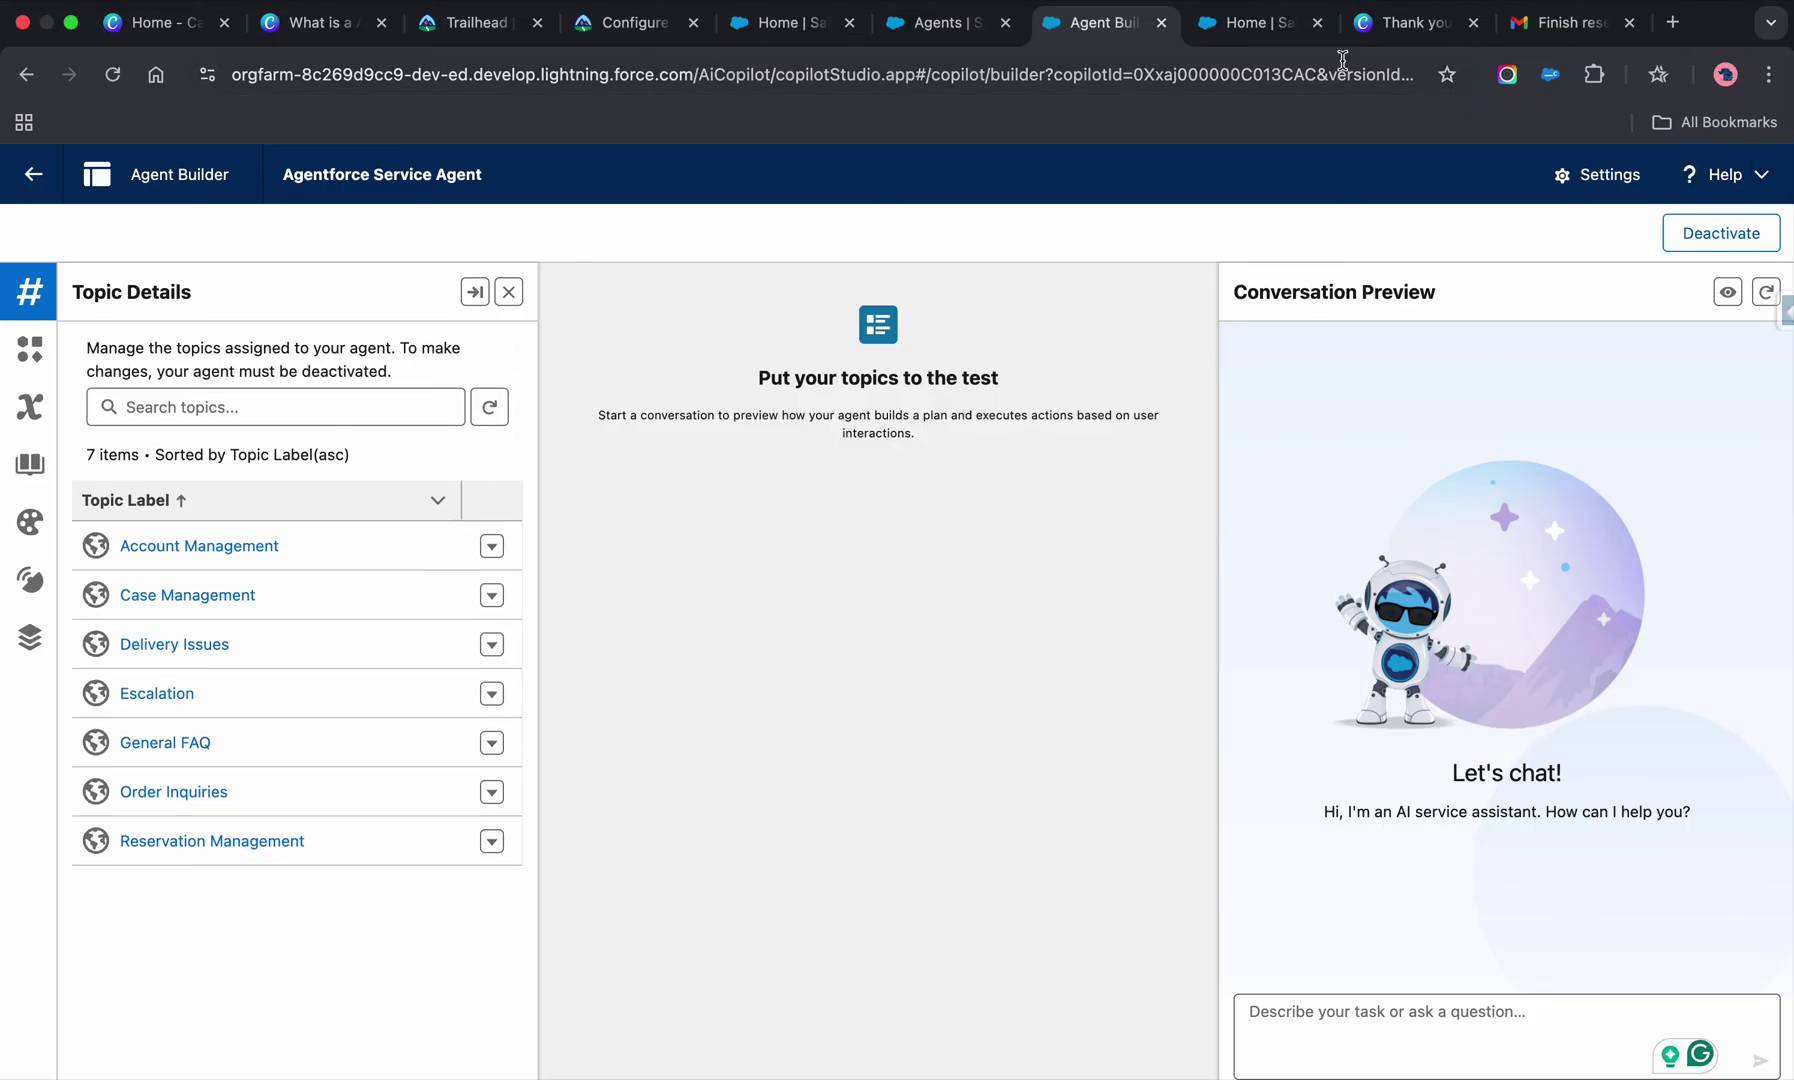
{"action": "left_click", "coordinate": [1255, 22]}
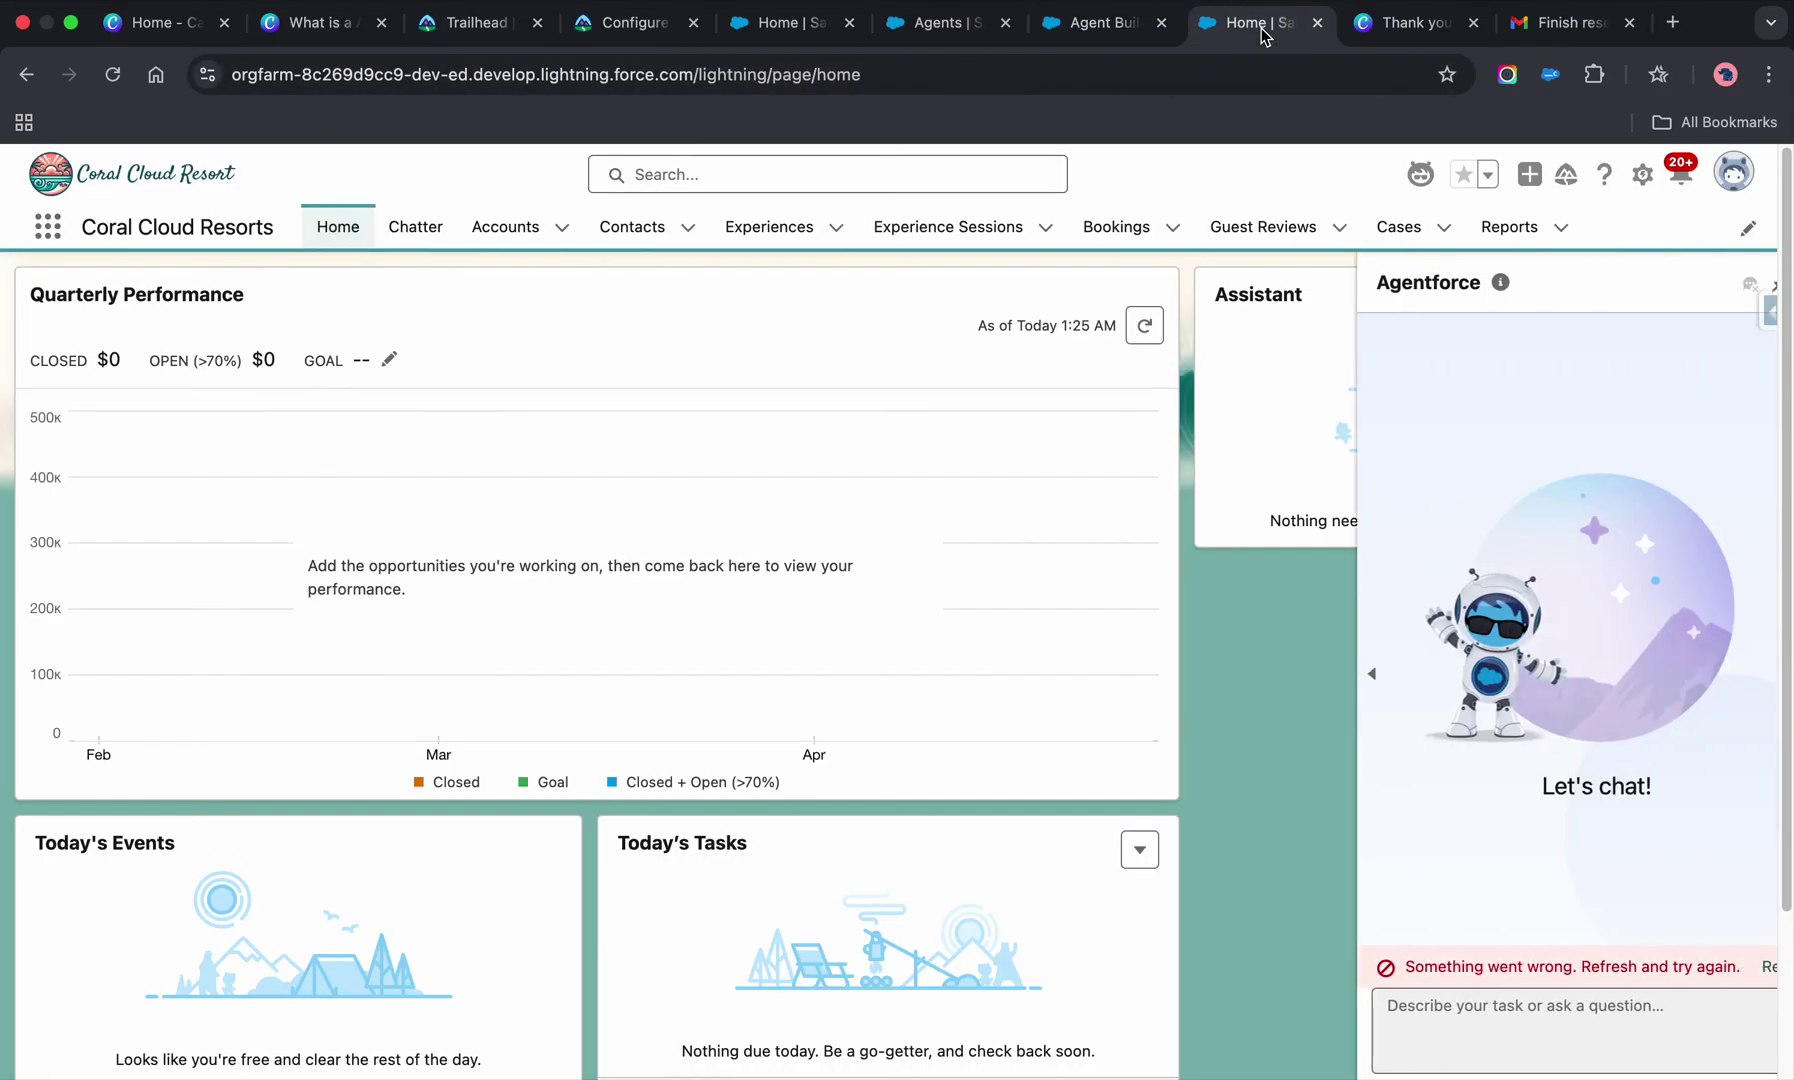
- Reload the Coral Cloud Resorts home page and retry the Agentforce panel, which still errors
{"action": "left_click", "coordinate": [112, 74]}
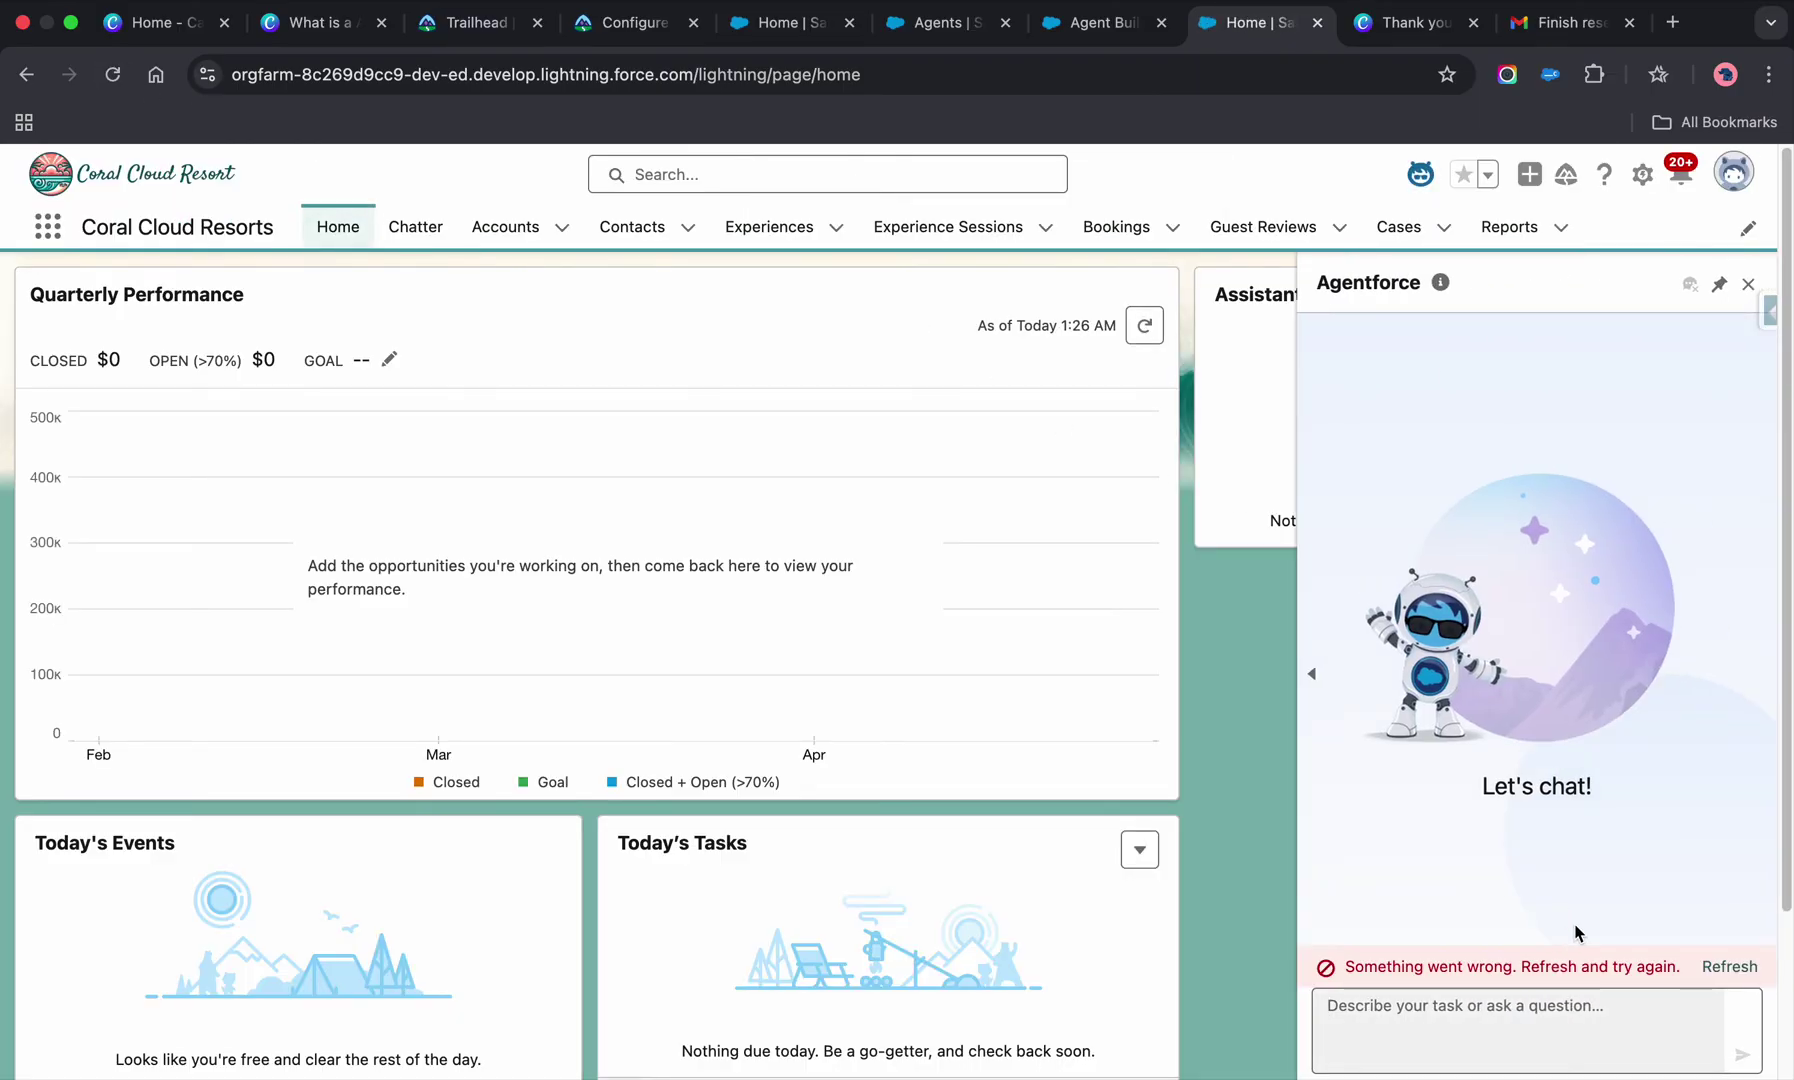
{"action": "left_click", "coordinate": [1722, 968]}
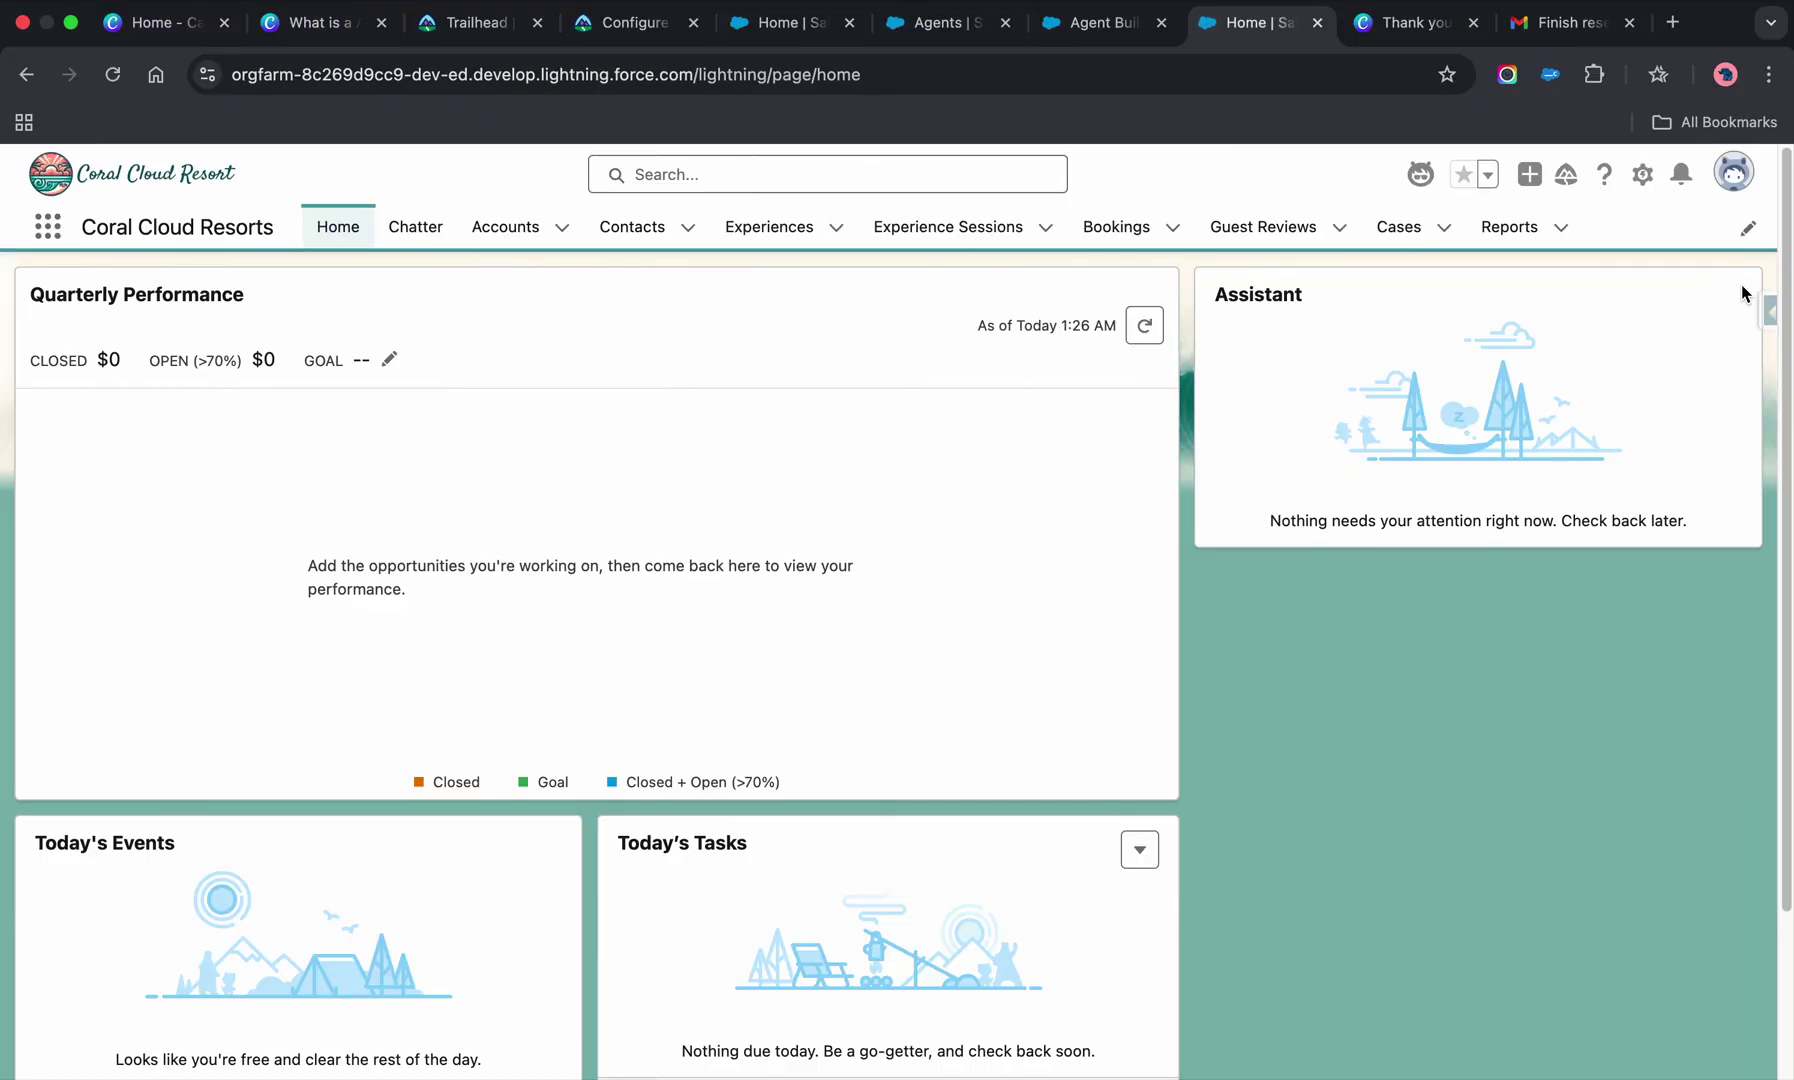
{"action": "left_click", "coordinate": [1266, 388]}
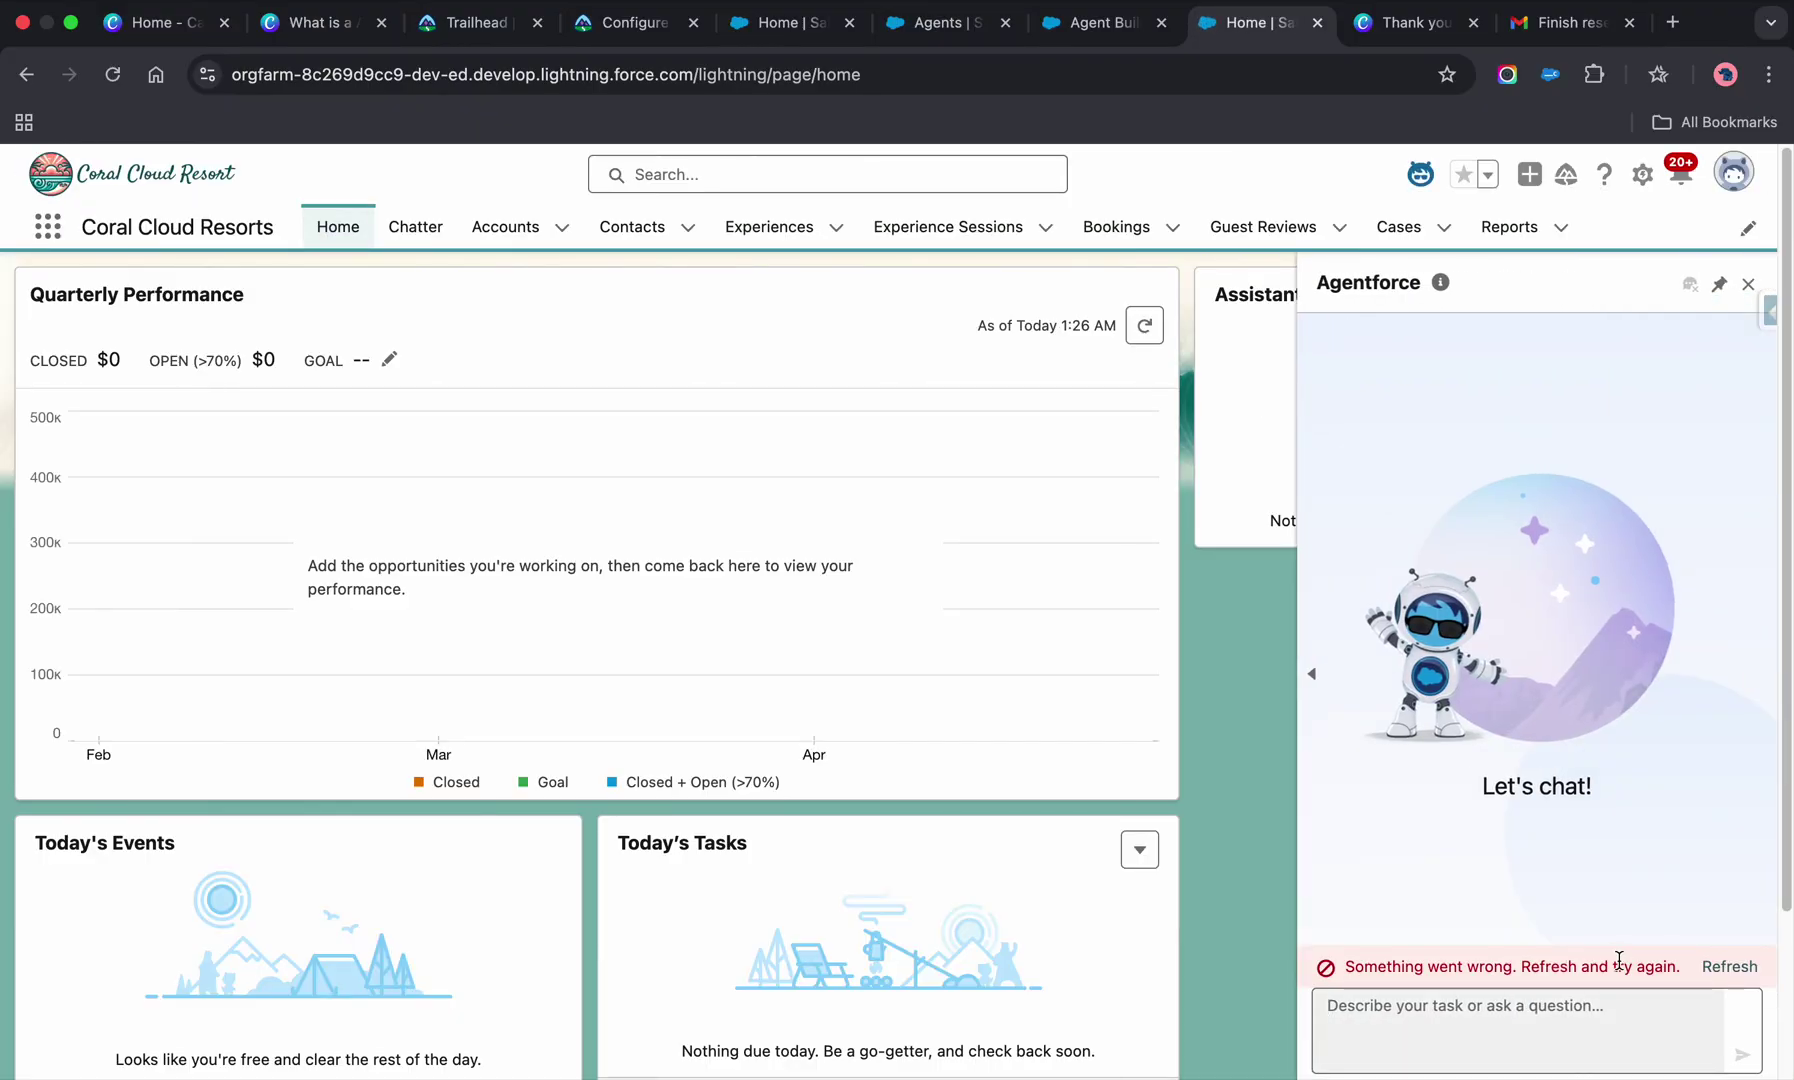
{"action": "left_click", "coordinate": [1713, 970]}
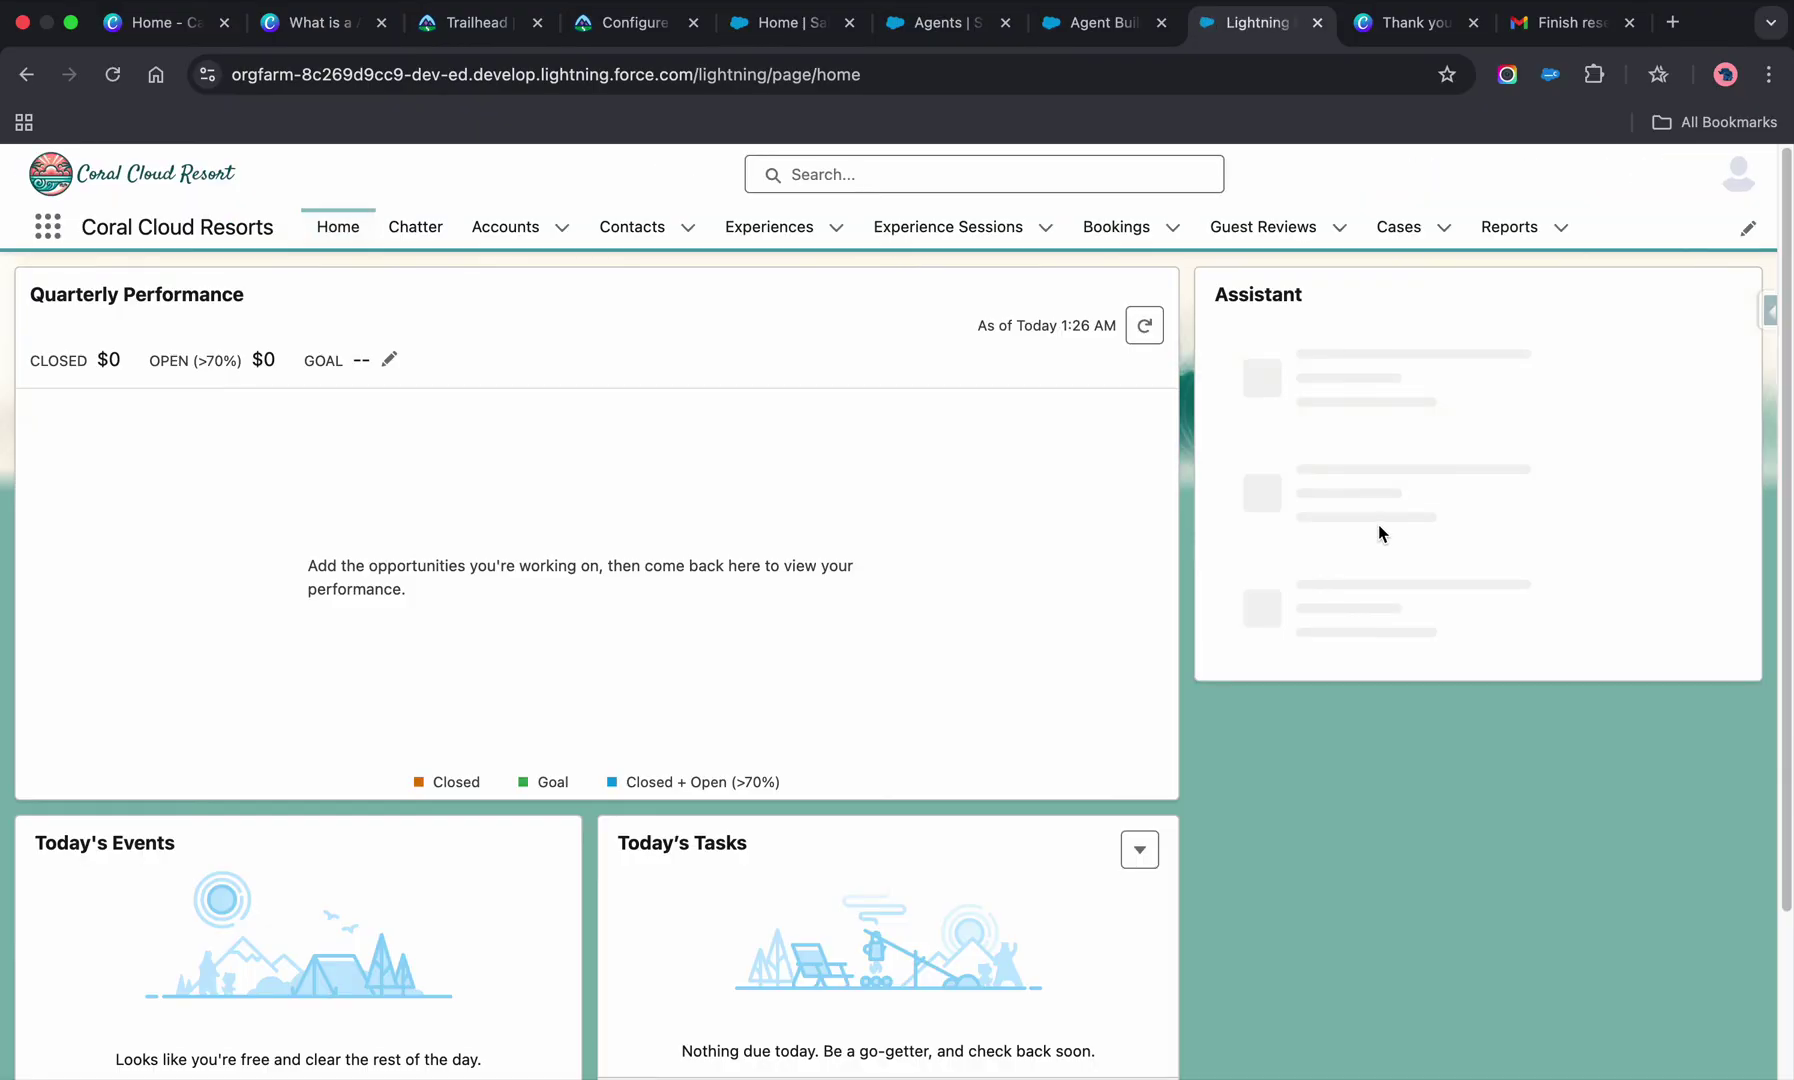
- Reload Setup's Agents list and open the Coral Cloud Experience Agent's details page
{"action": "left_click", "coordinate": [1117, 37]}
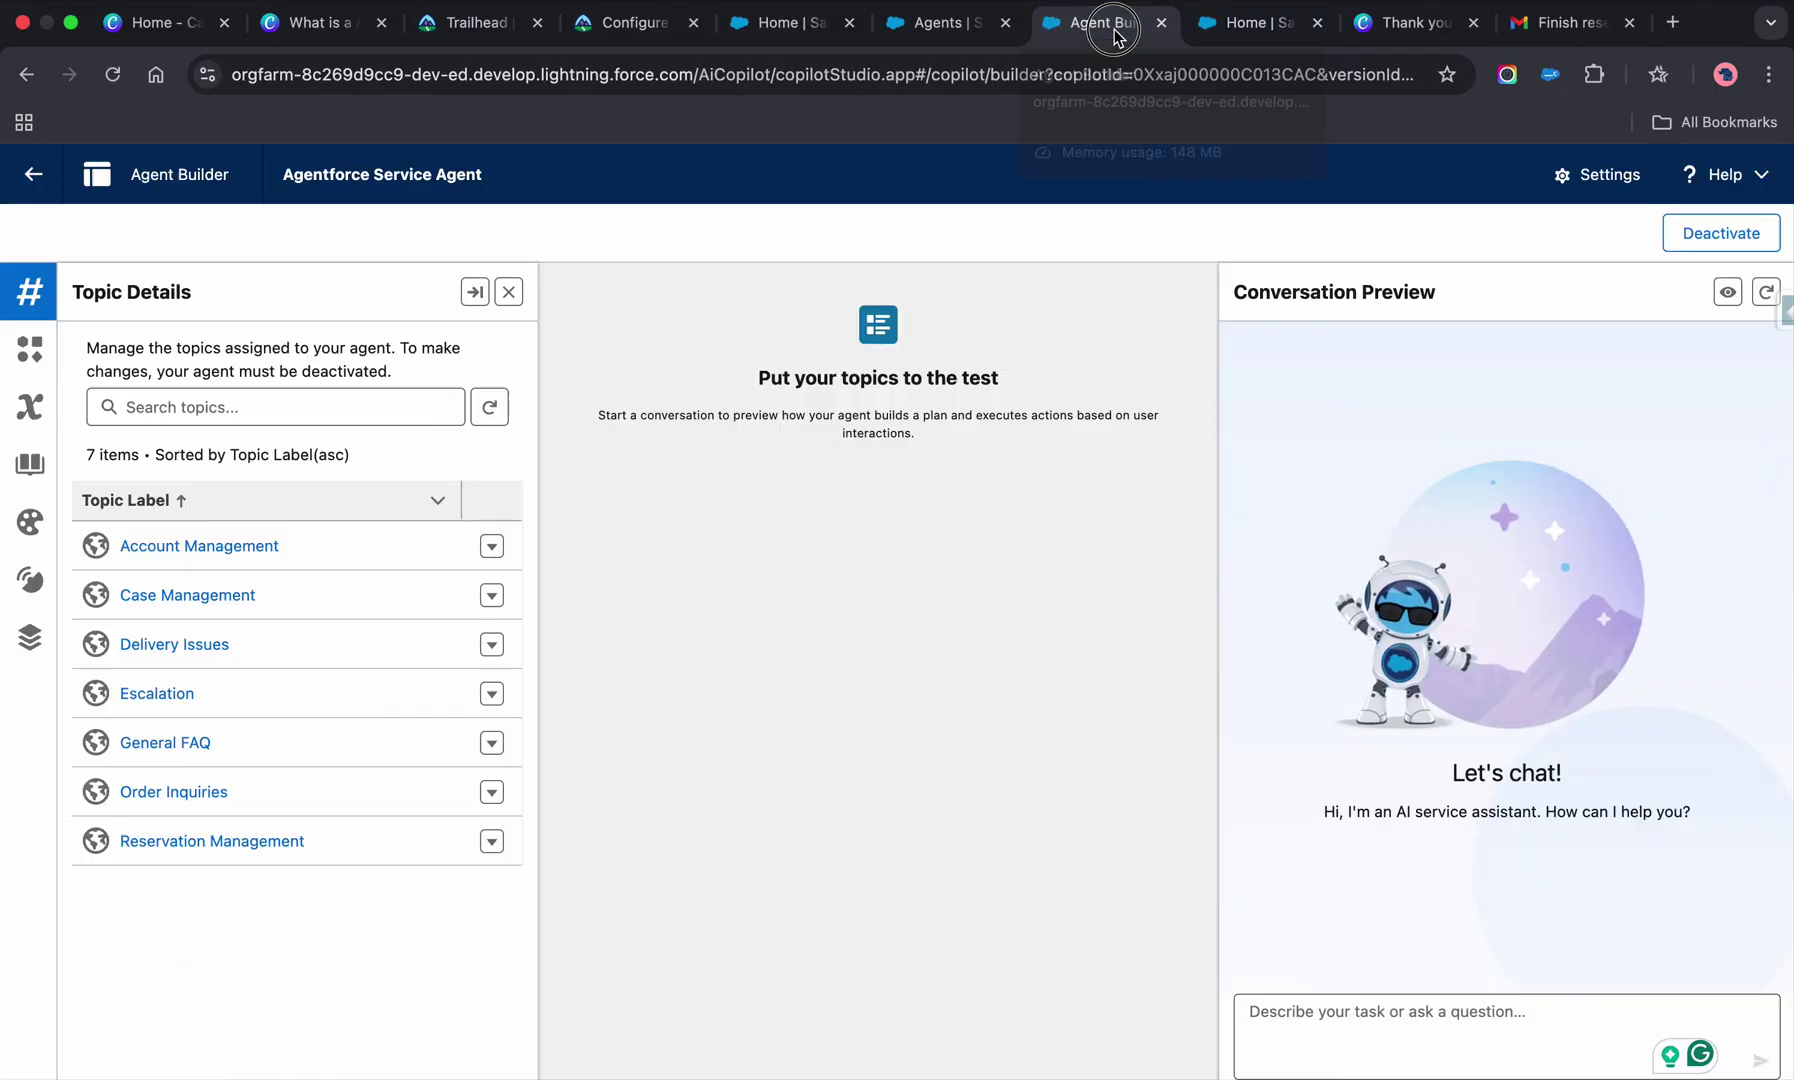
{"action": "left_click", "coordinate": [940, 40]}
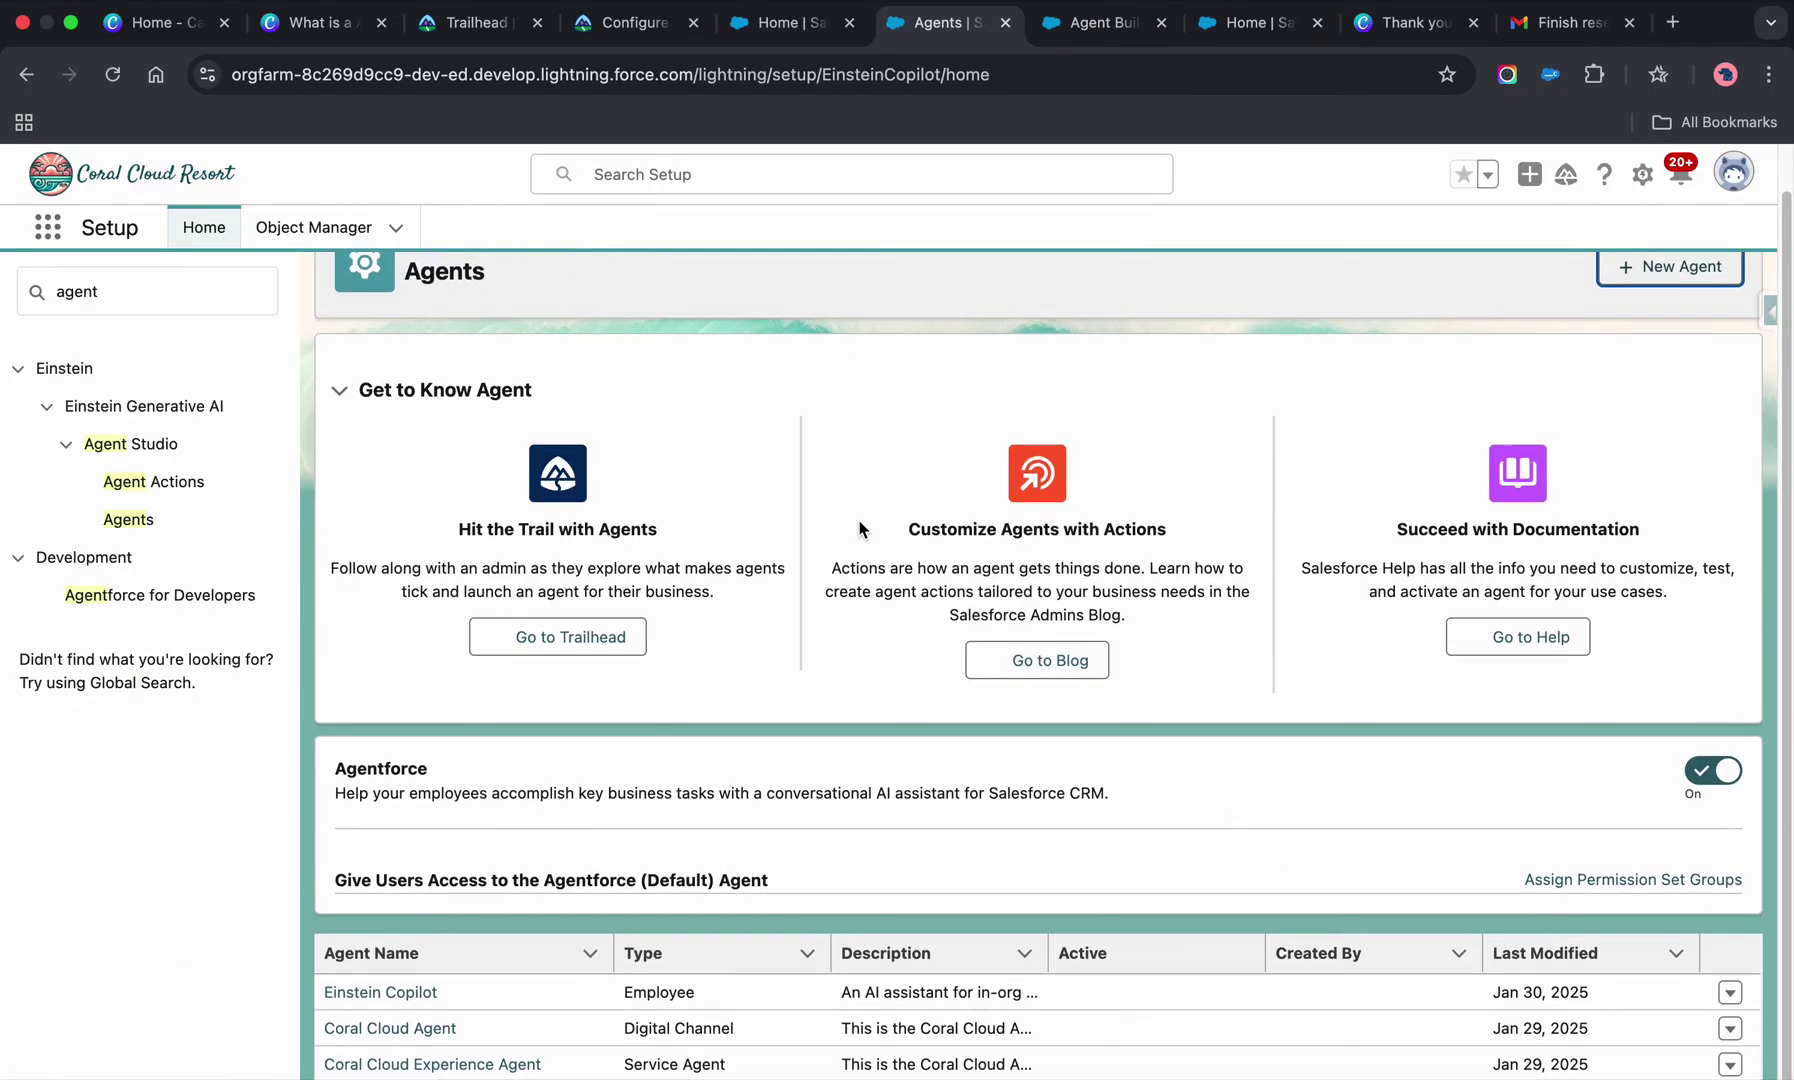
{"action": "left_click", "coordinate": [117, 78]}
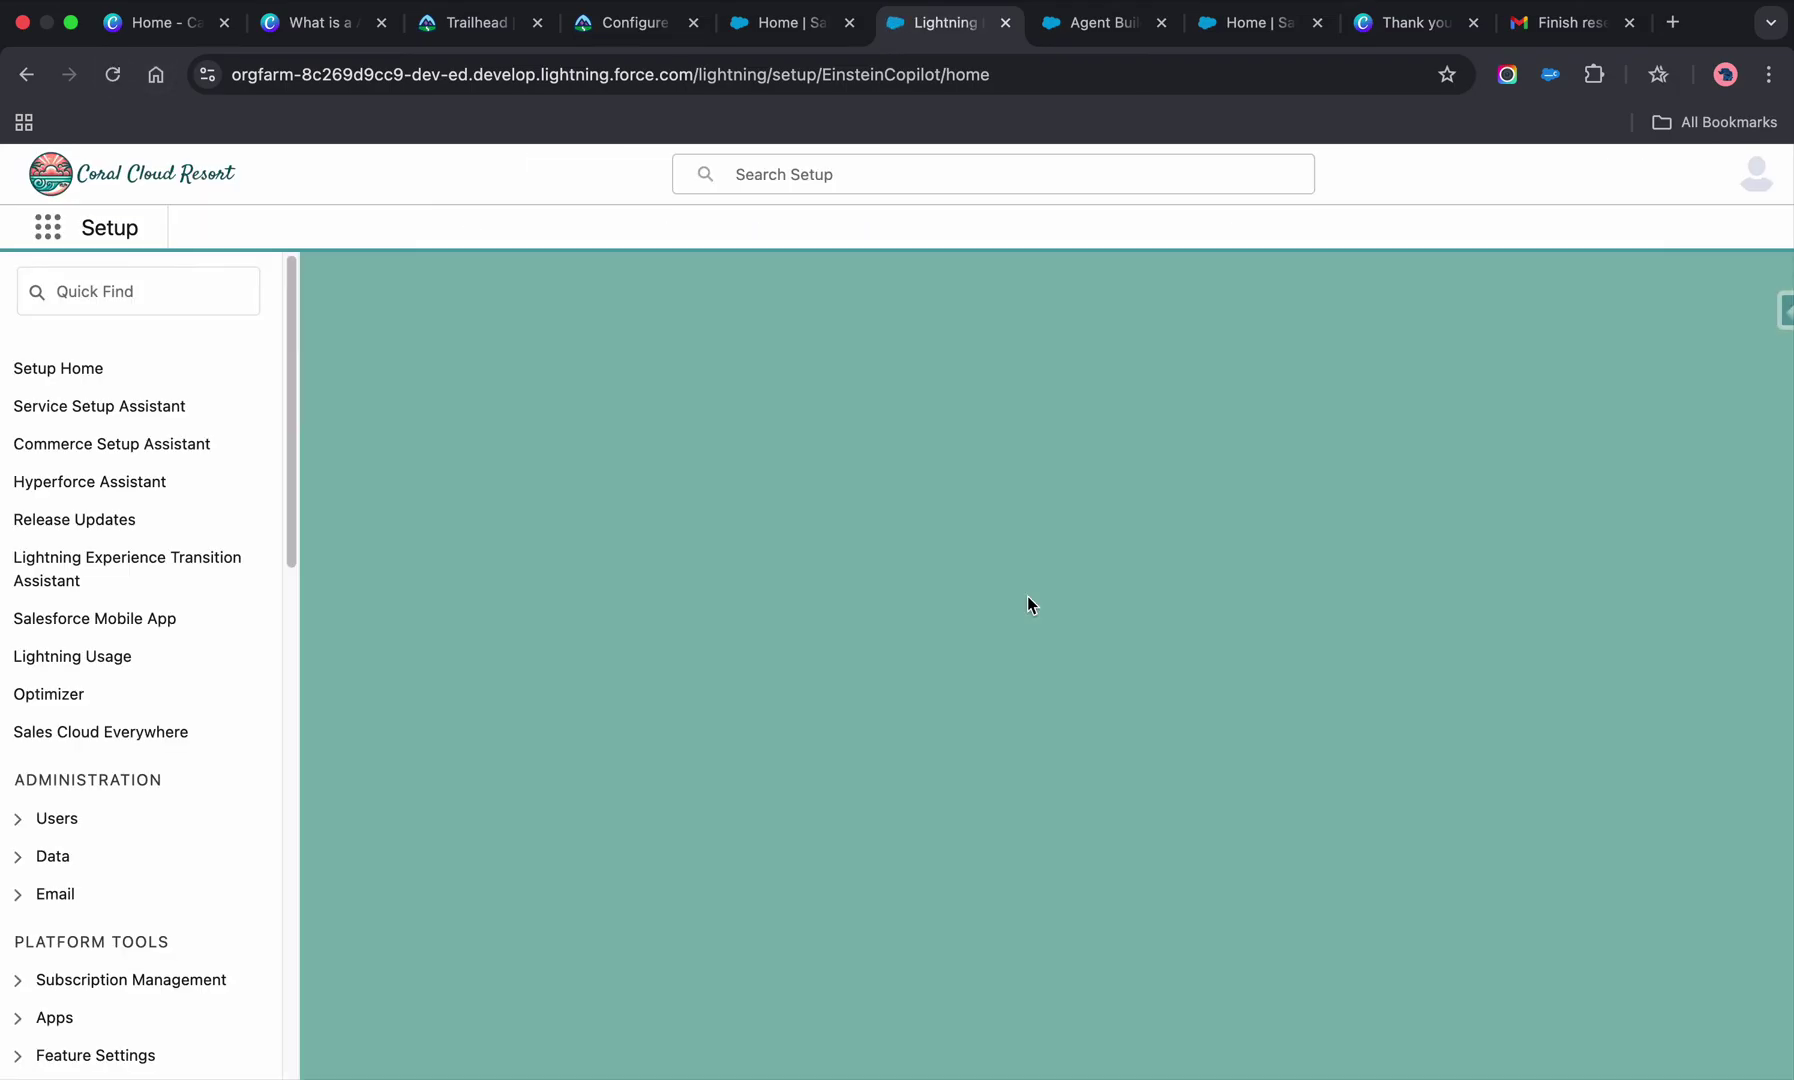
{"action": "scroll", "coordinate": [1322, 832], "scroll_direction": "down", "scroll_amount": 1}
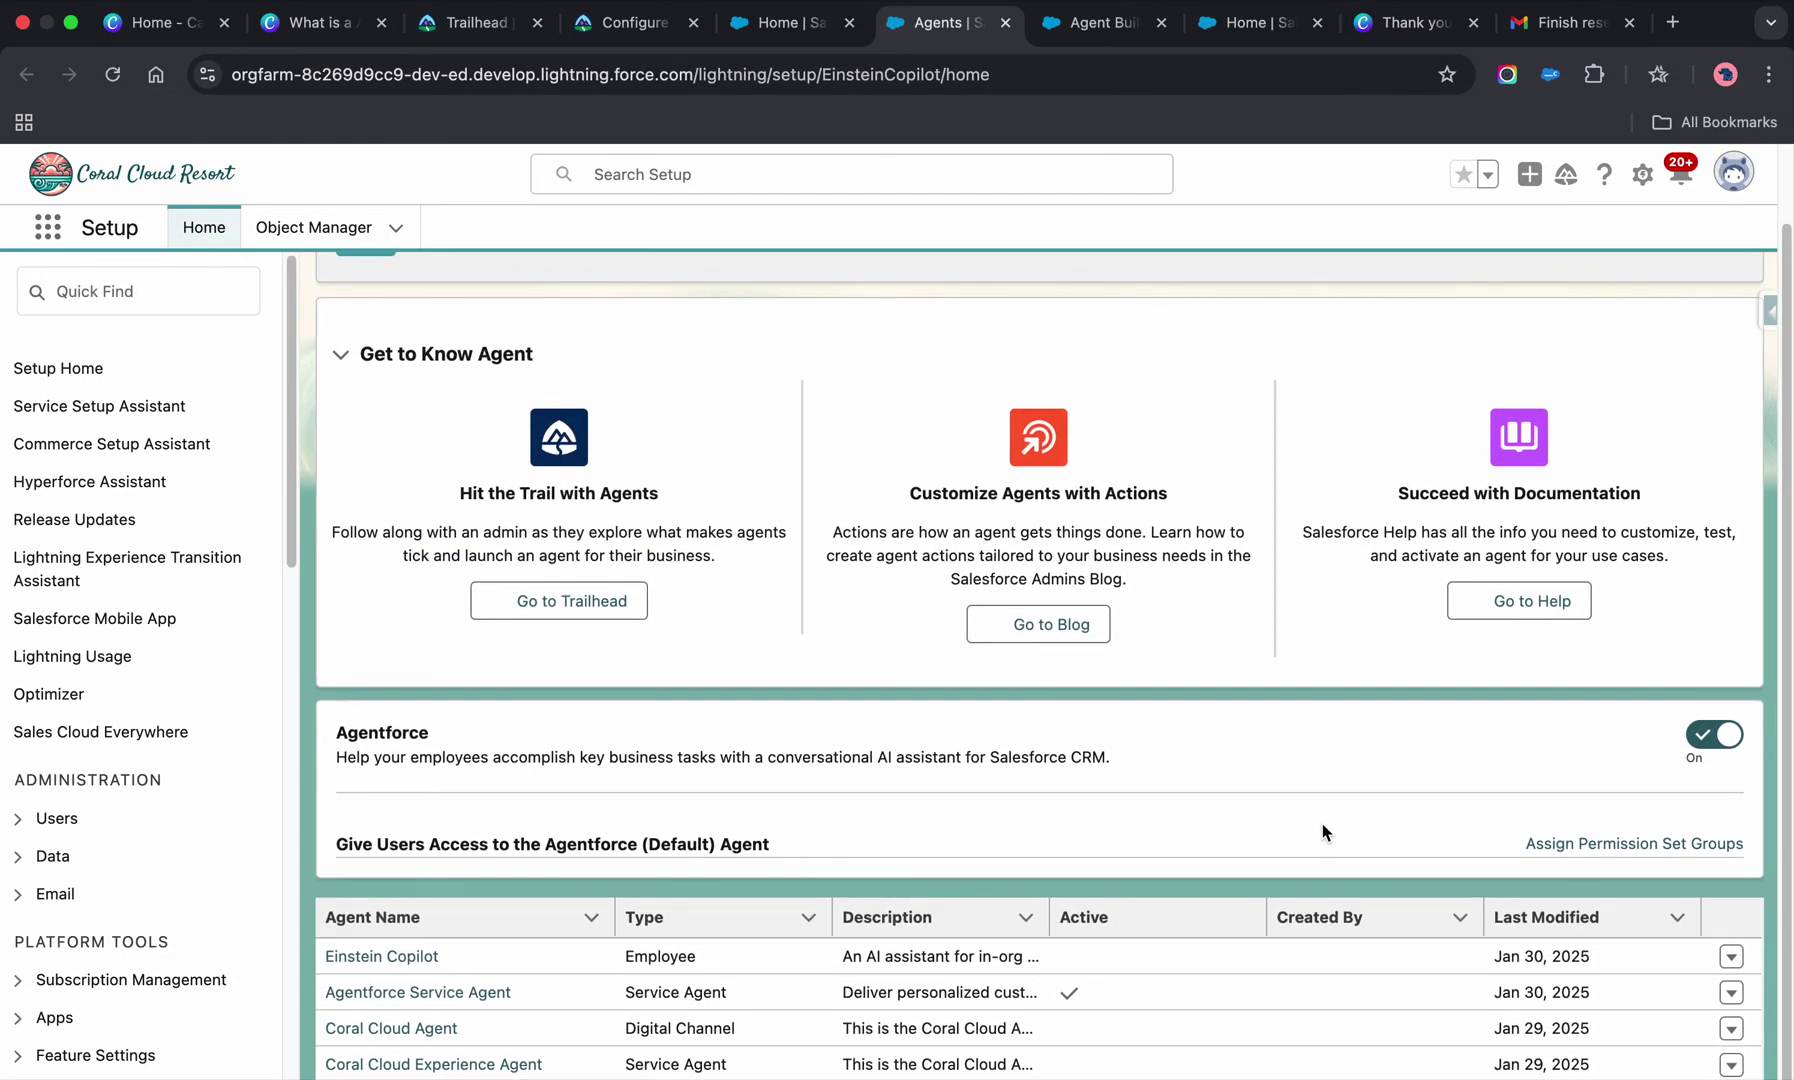
{"action": "scroll", "coordinate": [1400, 860], "scroll_direction": "down", "scroll_amount": 1}
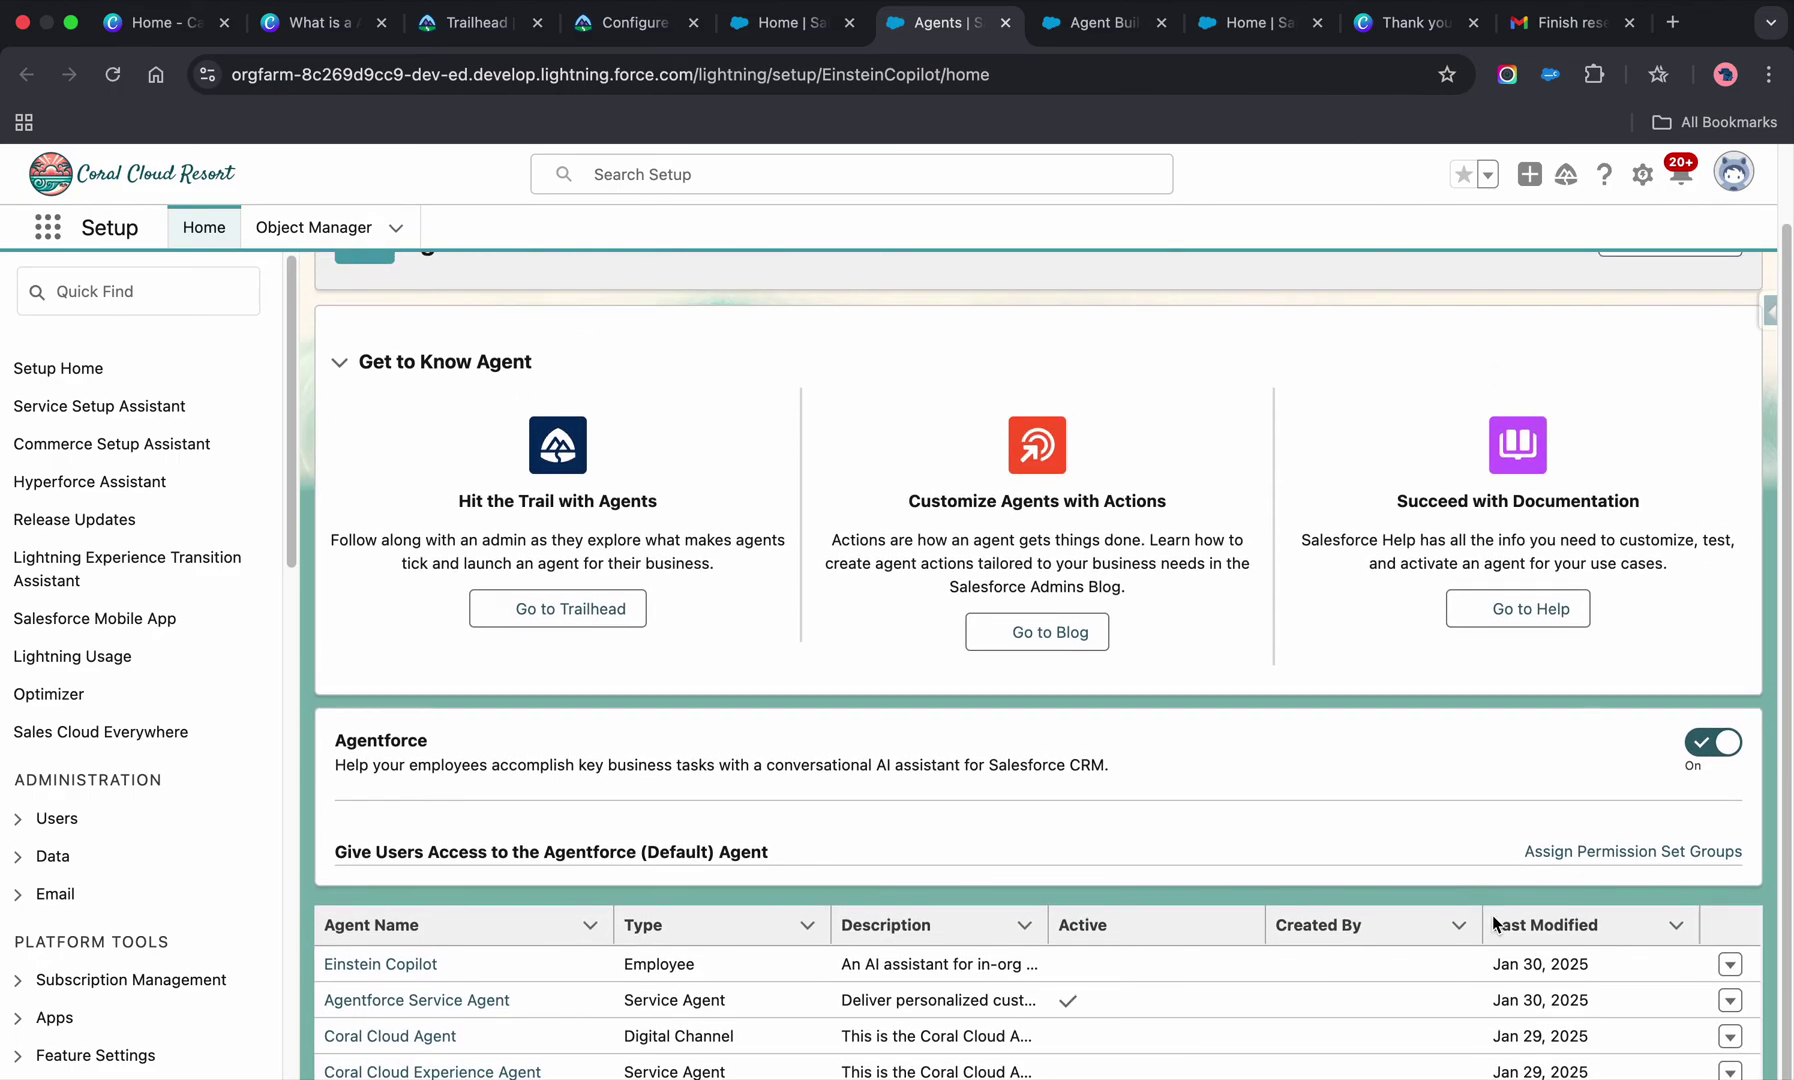
{"action": "left_click", "coordinate": [1730, 1071]}
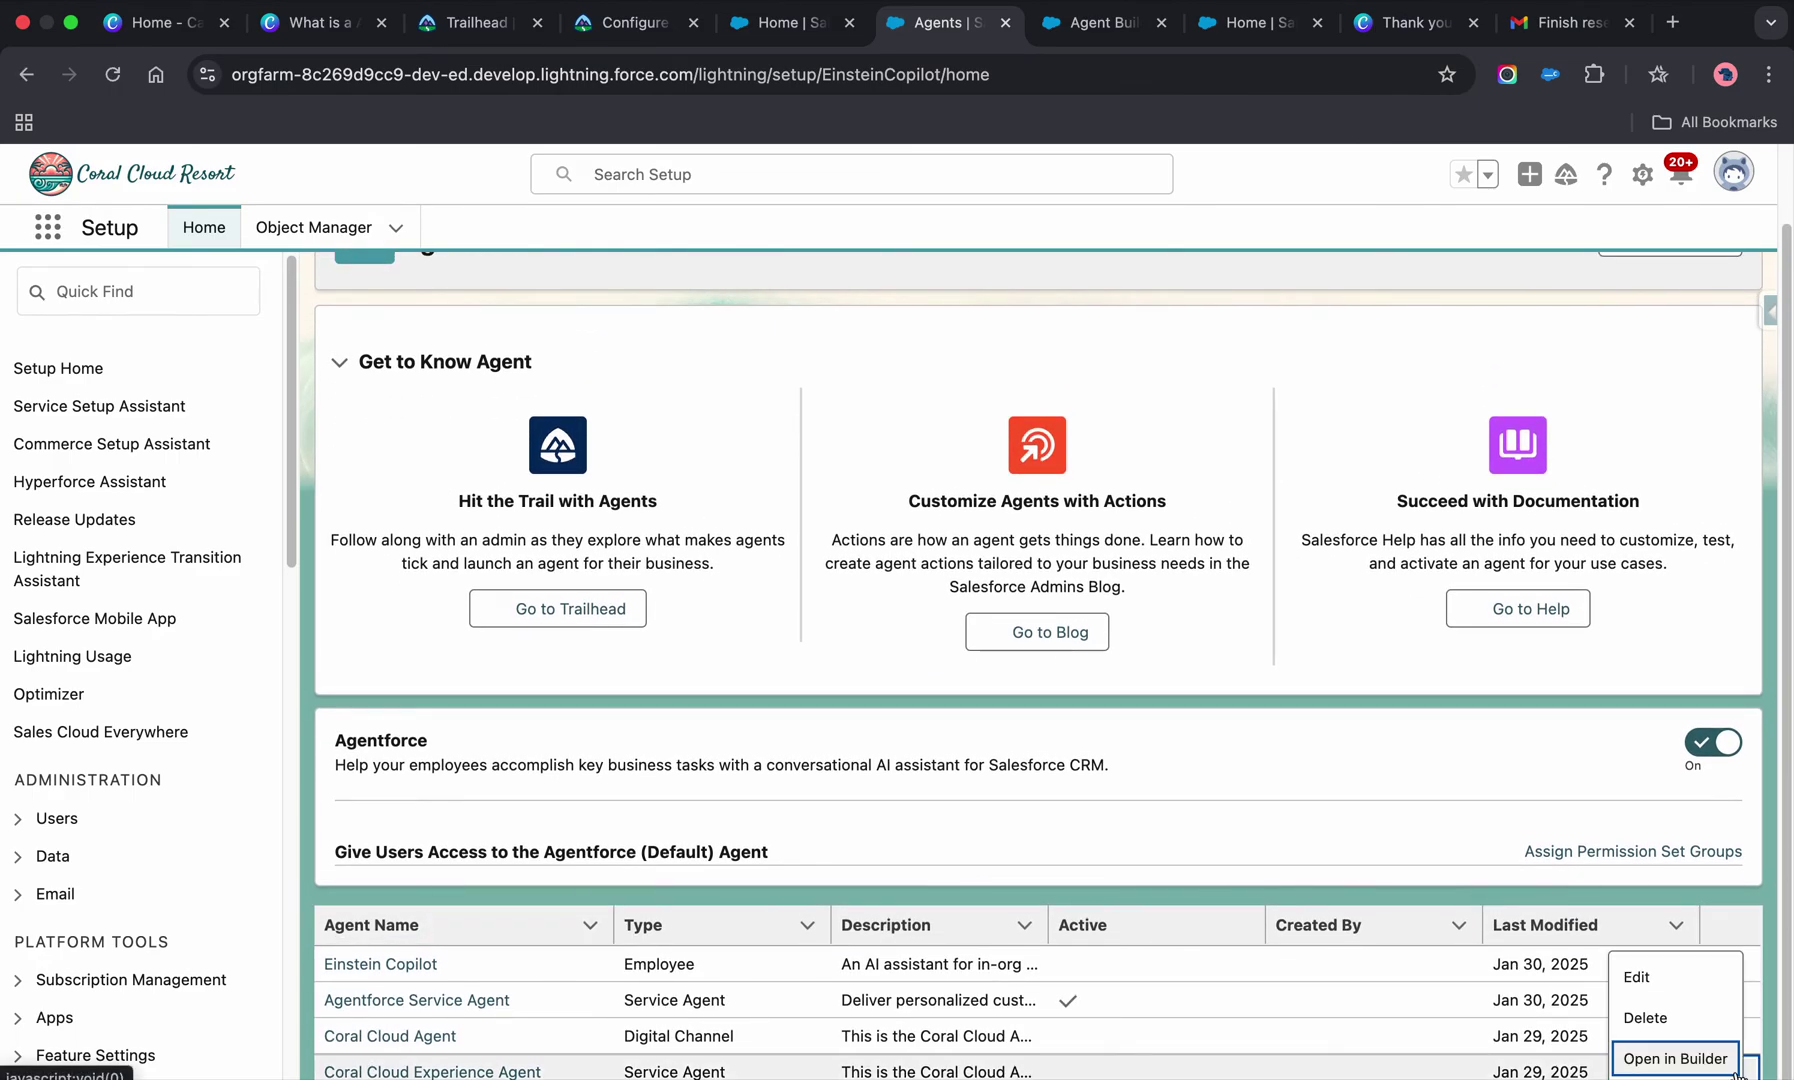
{"action": "left_click", "coordinate": [1706, 985]}
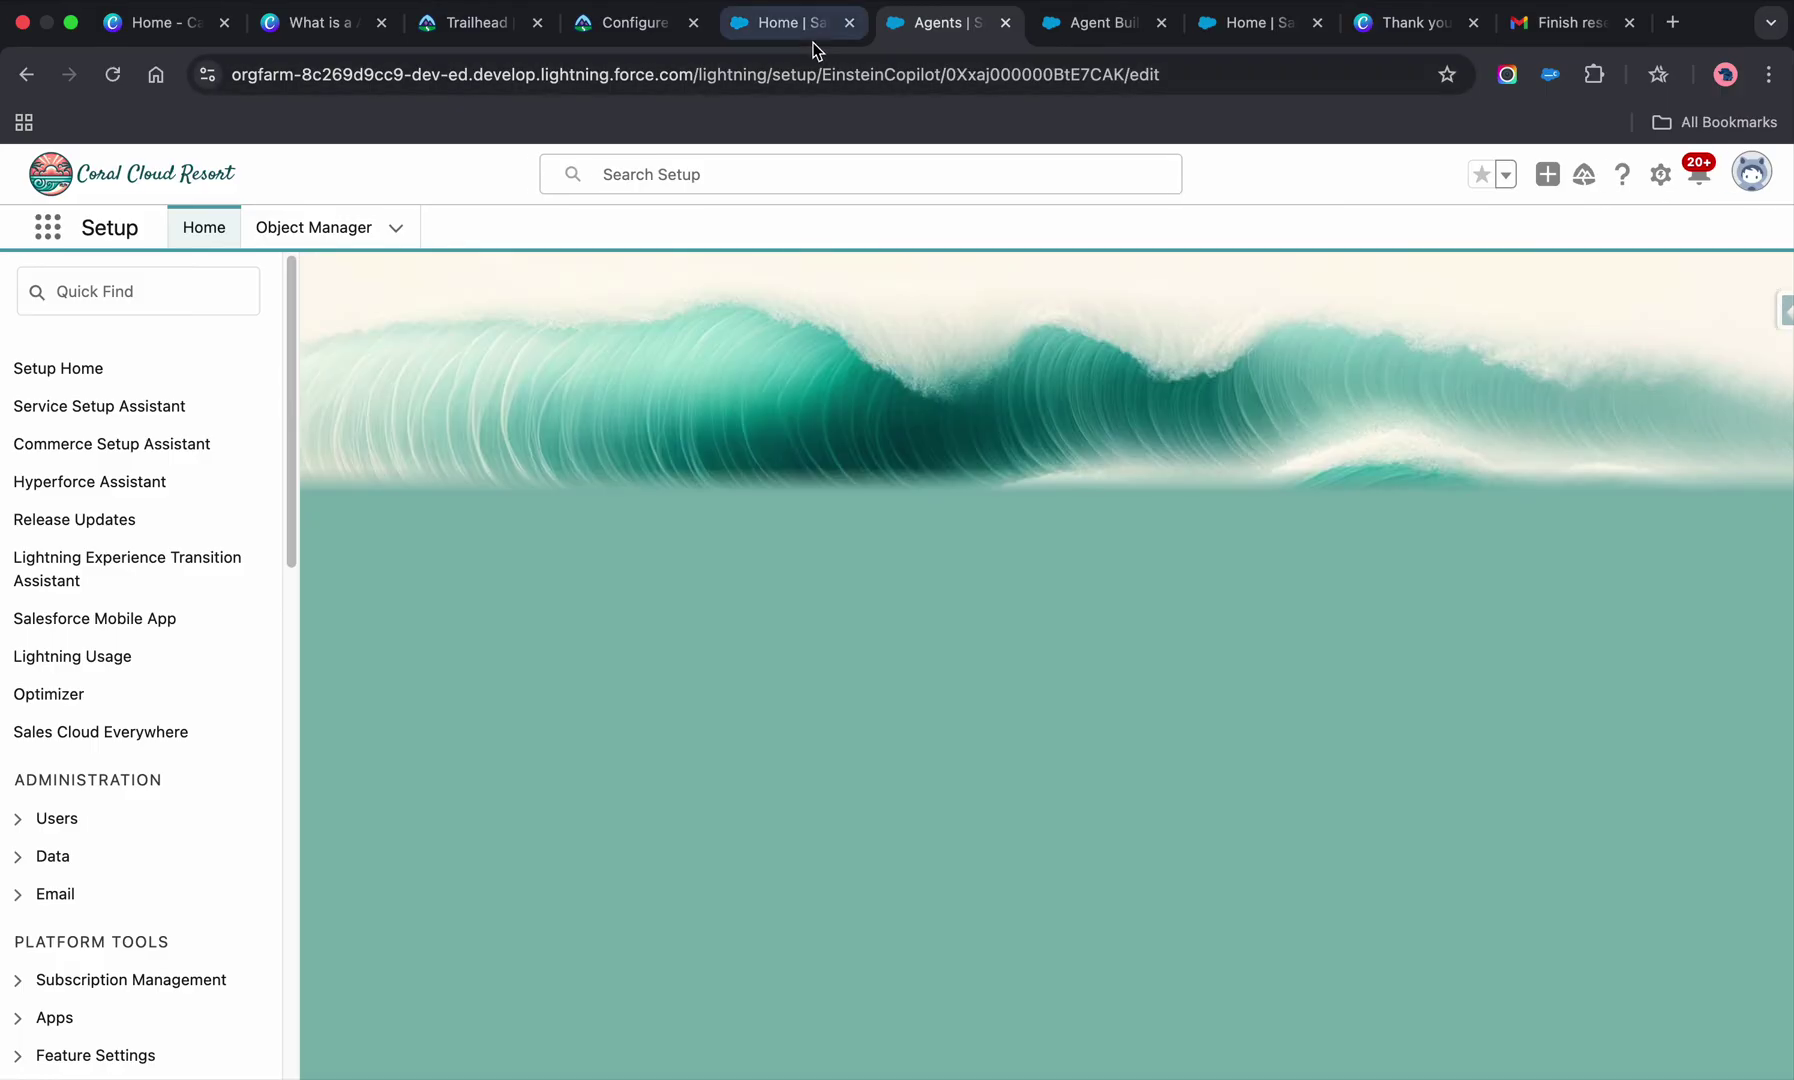
{"action": "left_click", "coordinate": [1112, 30]}
{"action": "left_click", "coordinate": [948, 22]}
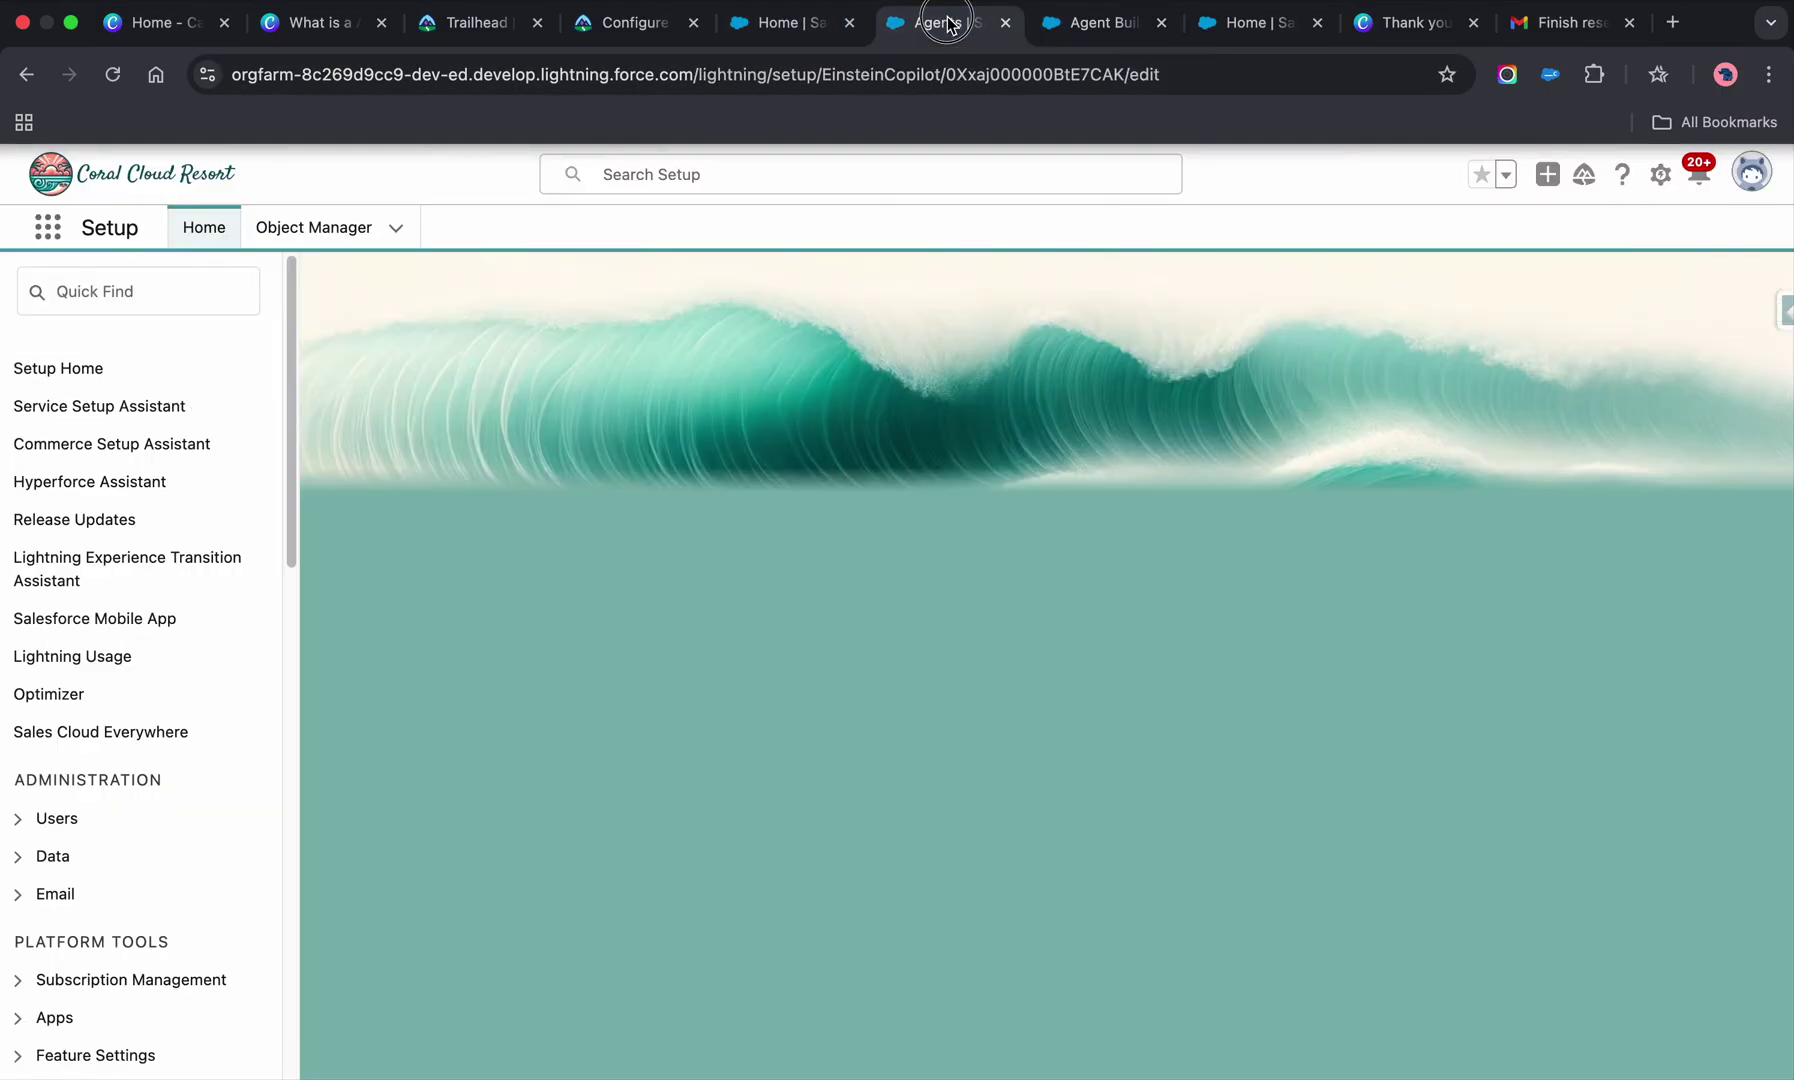
{"action": "left_click", "coordinate": [137, 292]}
- Add Service Agent Permissions to EinsteinServiceAgent User's permission set assignments and save
{"action": "type", "text": "user"}
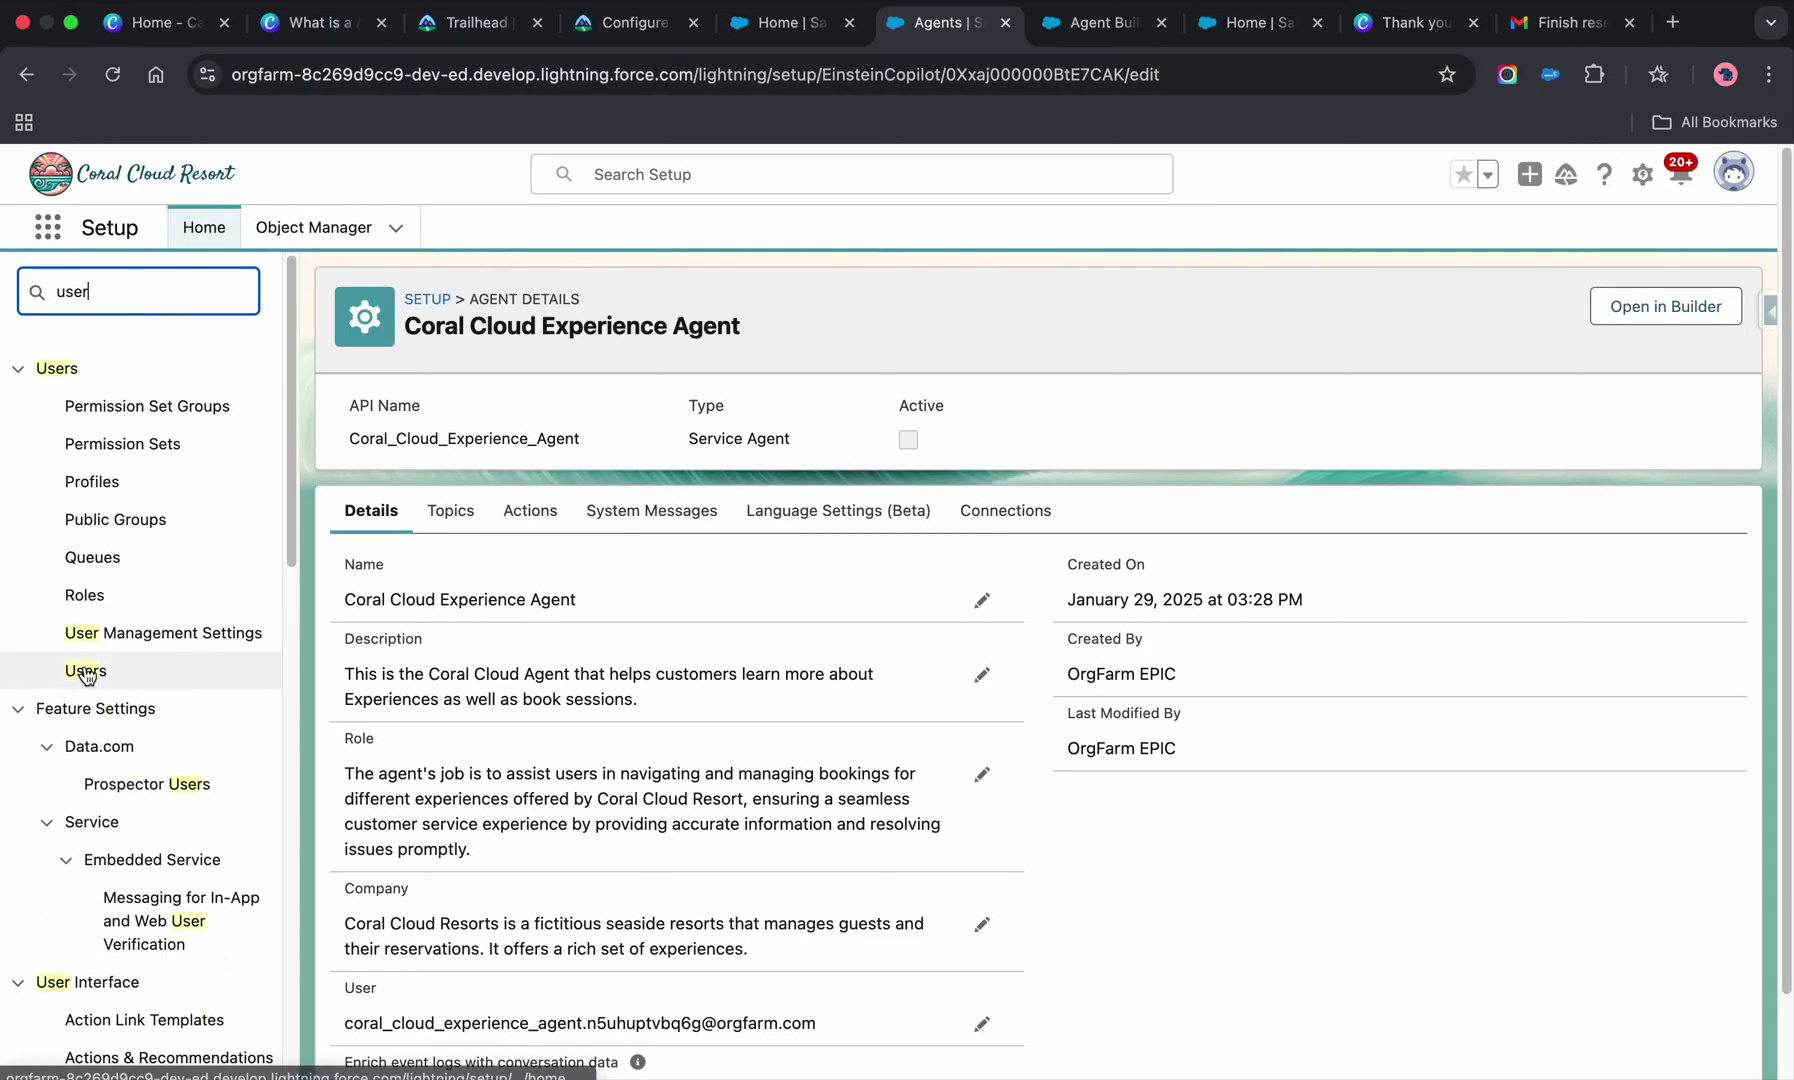
{"action": "left_click", "coordinate": [86, 671]}
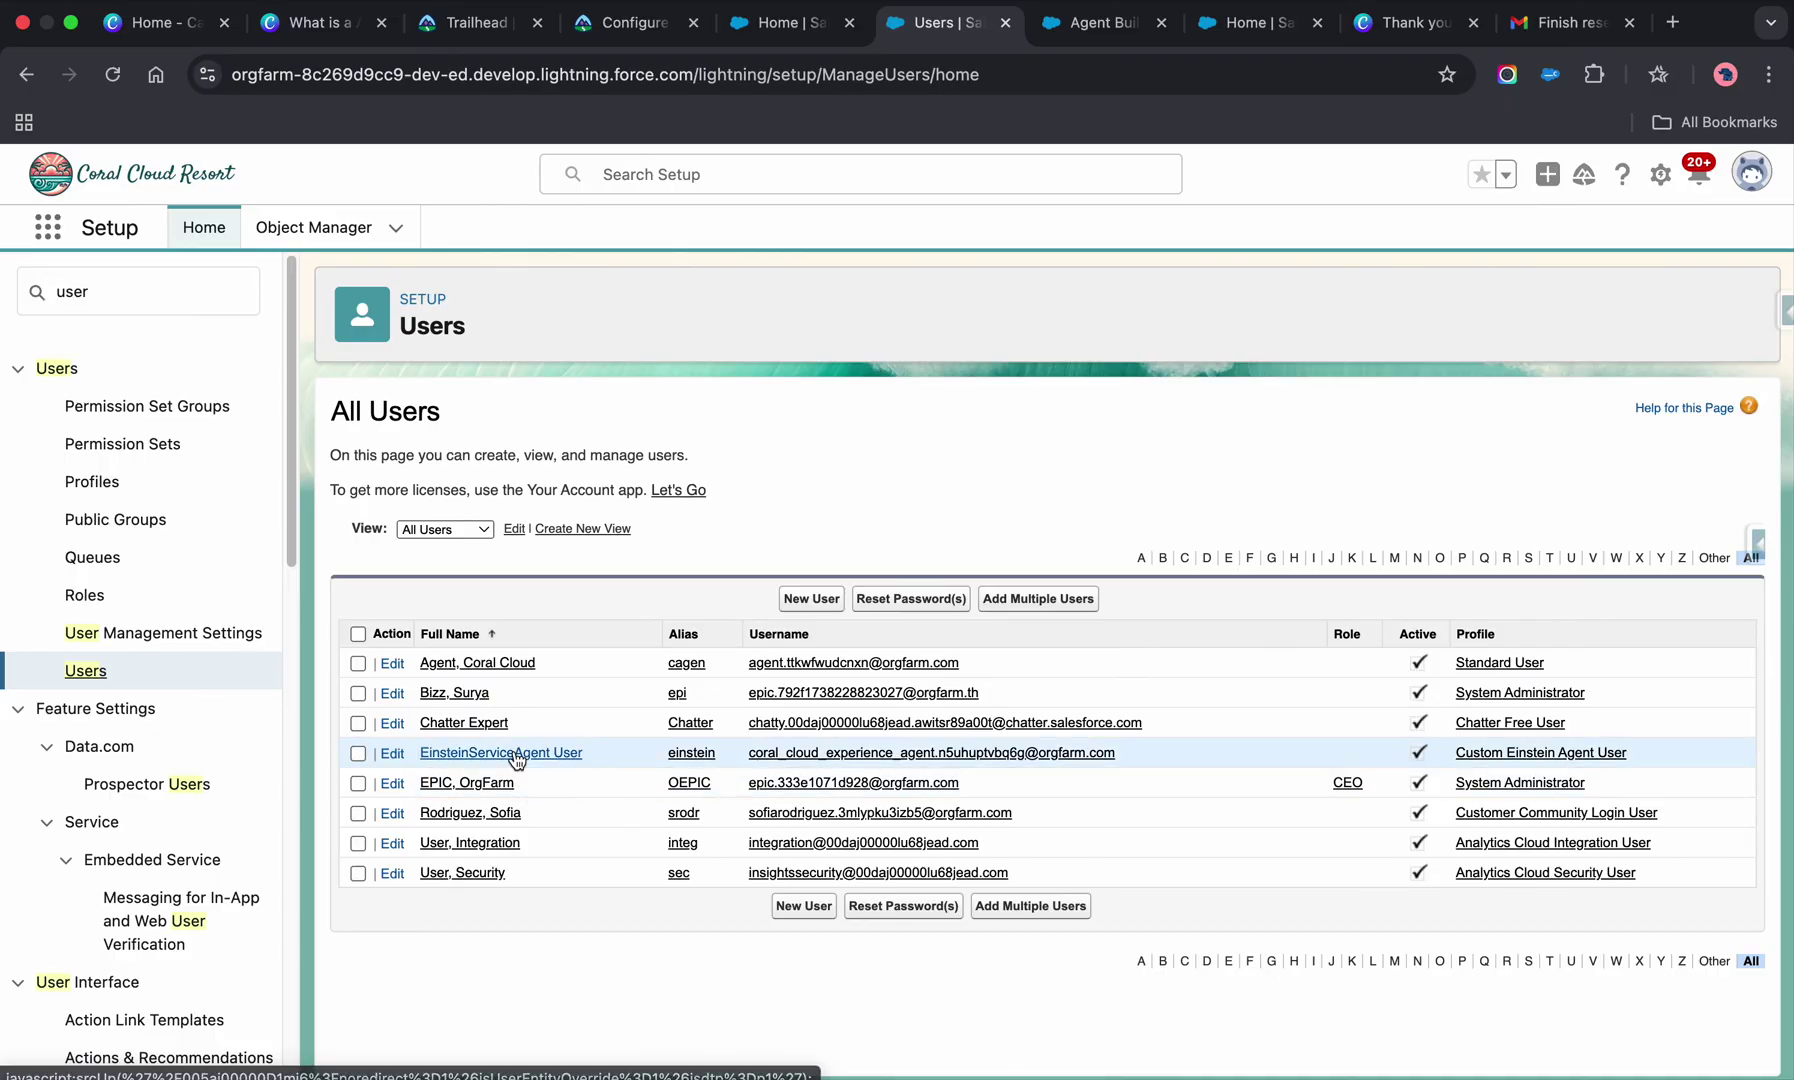
{"action": "left_click", "coordinate": [518, 752]}
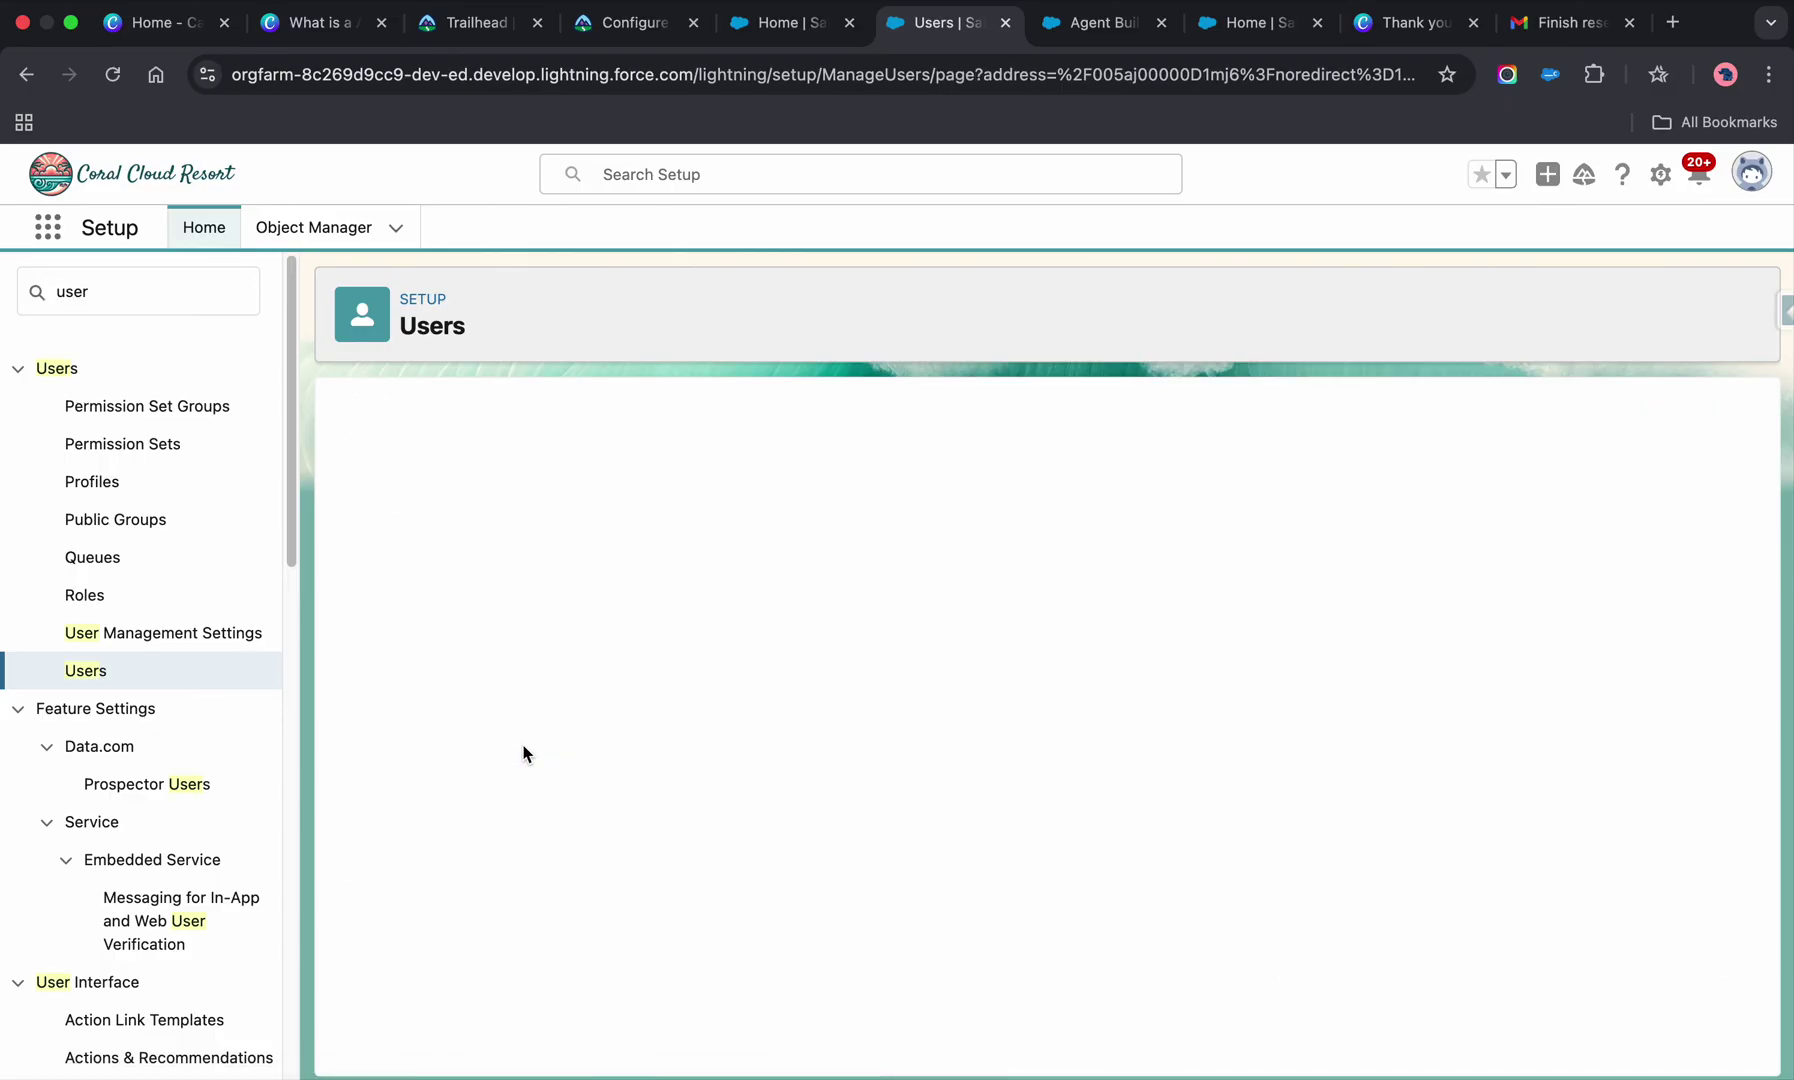
{"action": "left_click", "coordinate": [560, 482]}
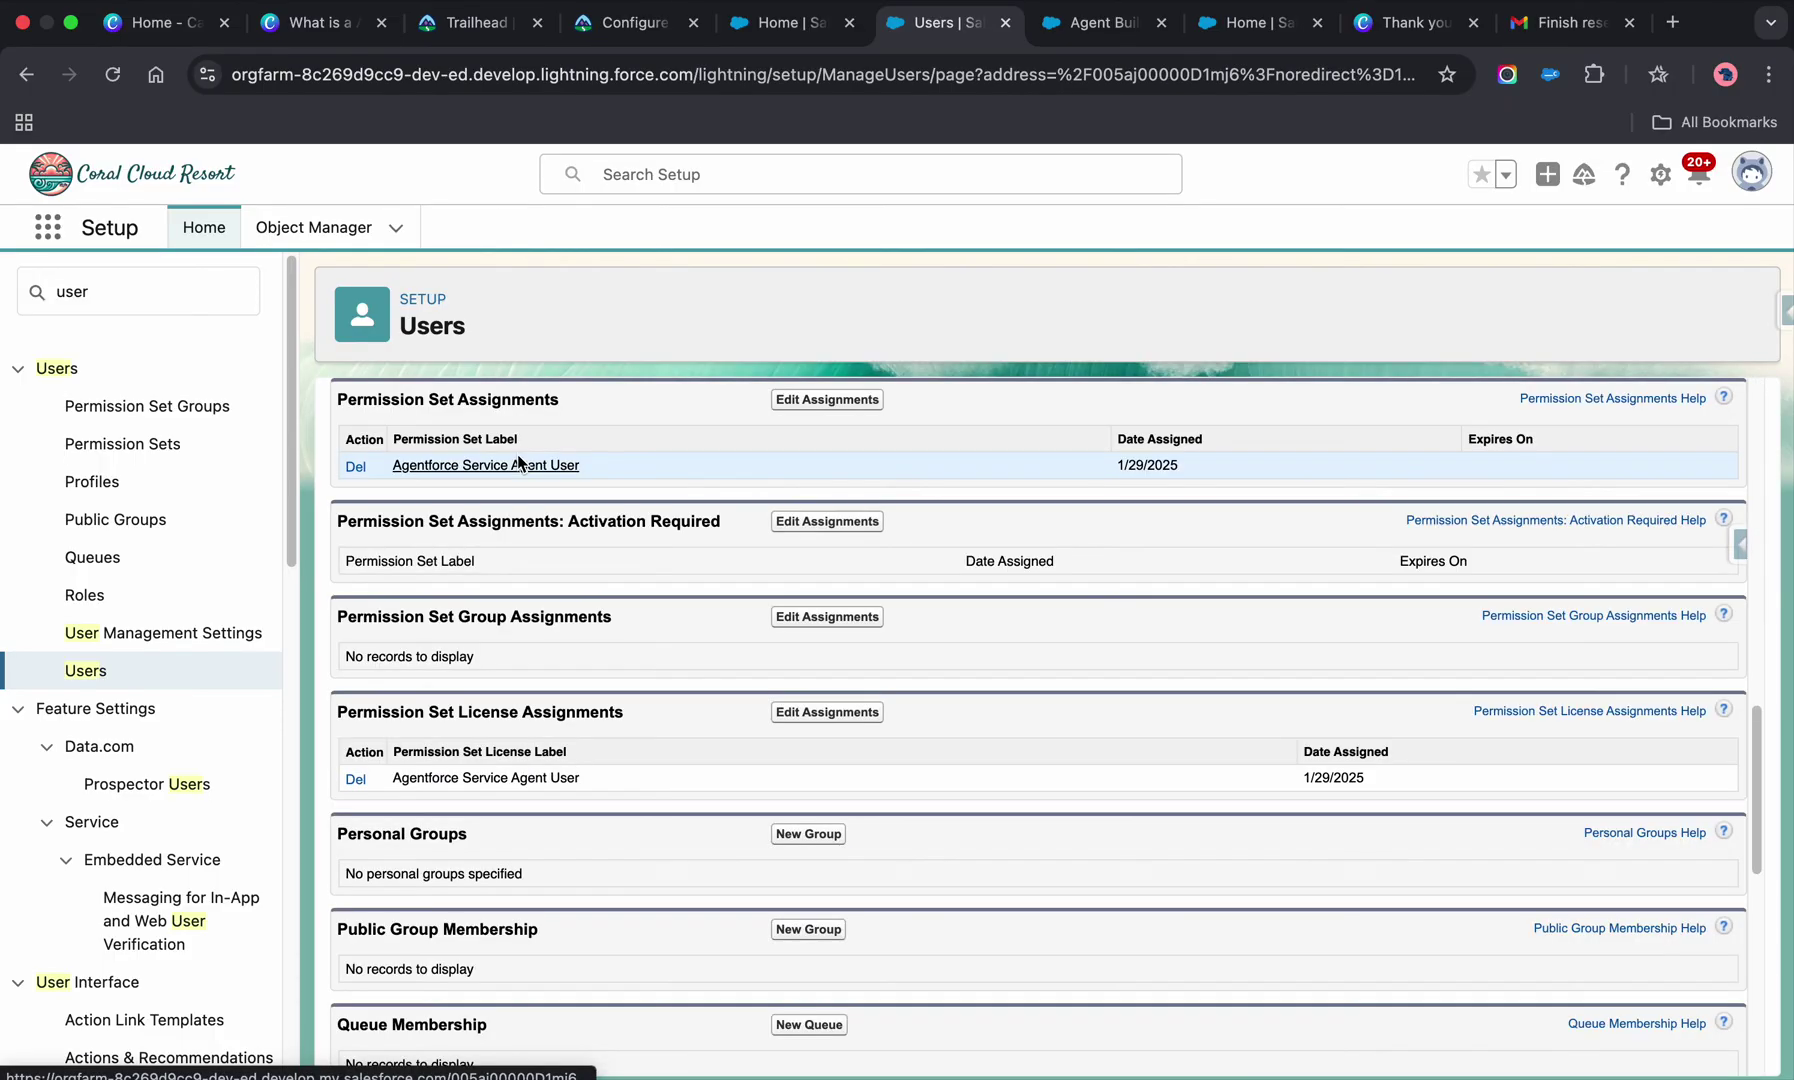
{"action": "left_click", "coordinate": [828, 402]}
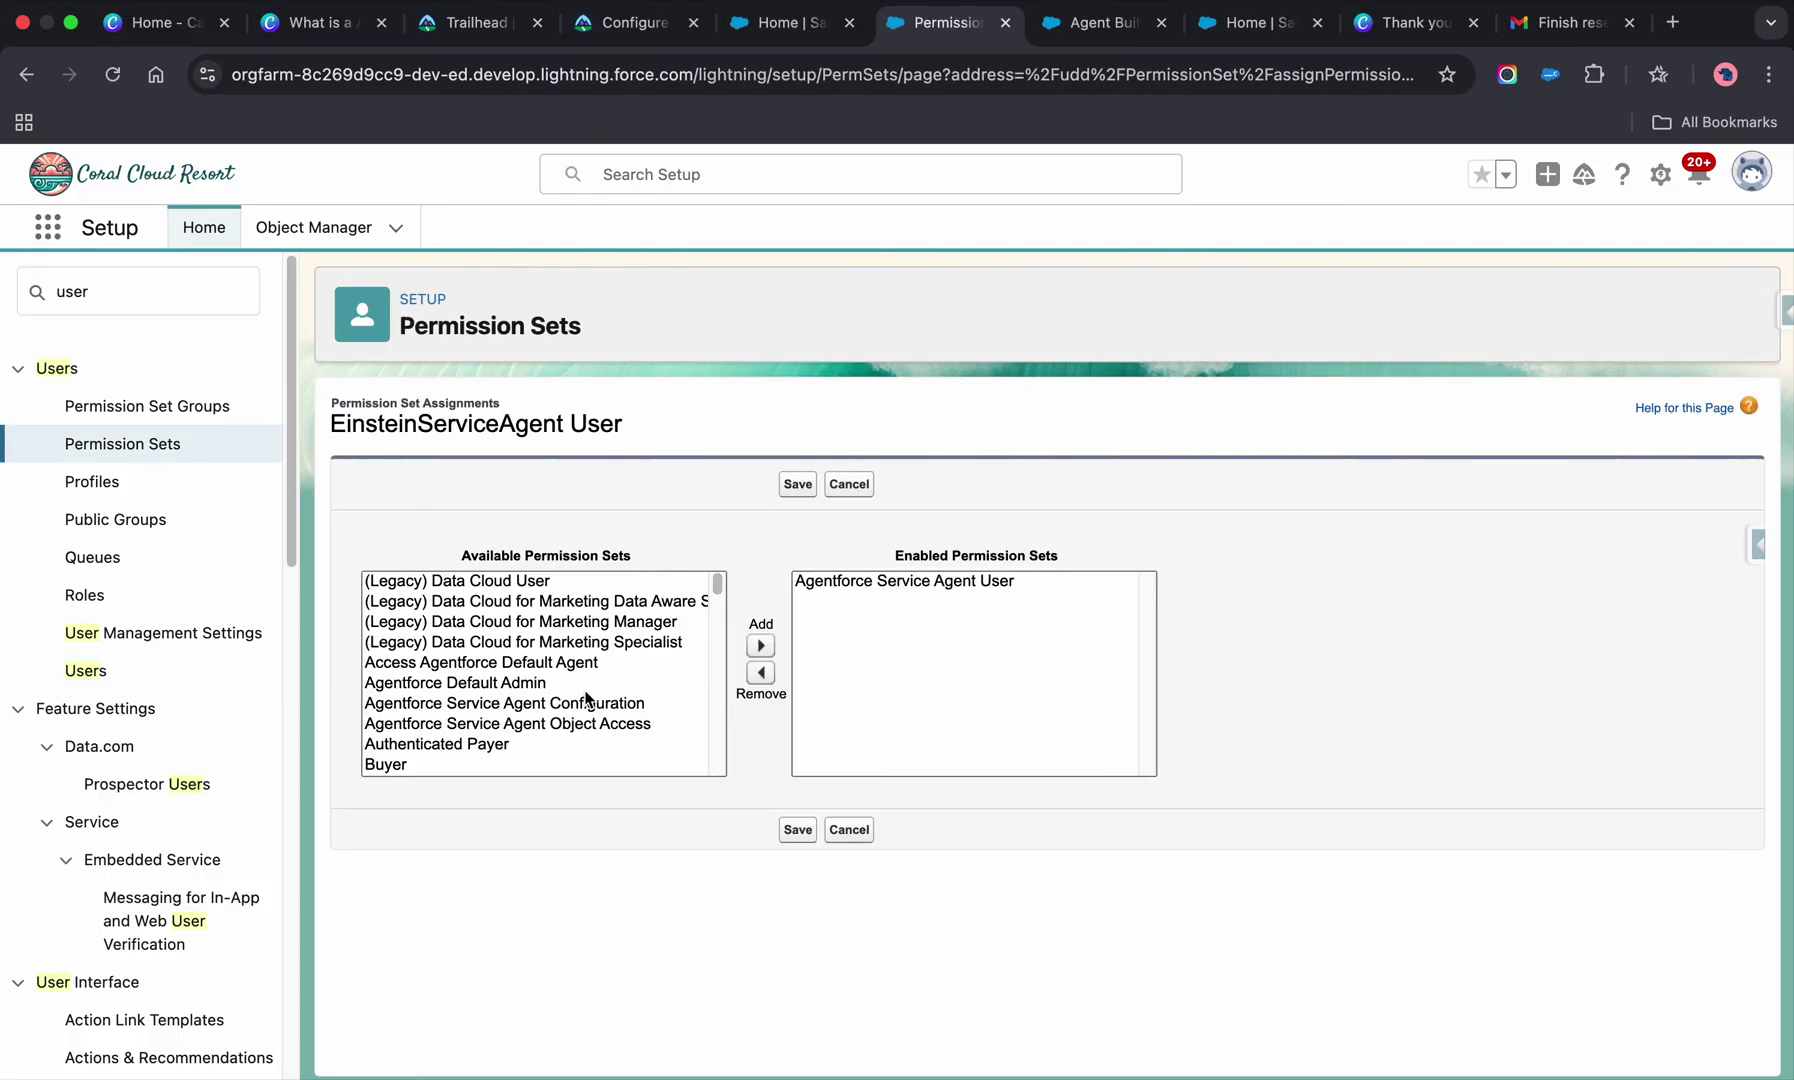
{"action": "scroll", "coordinate": [580, 715], "scroll_direction": "down", "scroll_amount": 10}
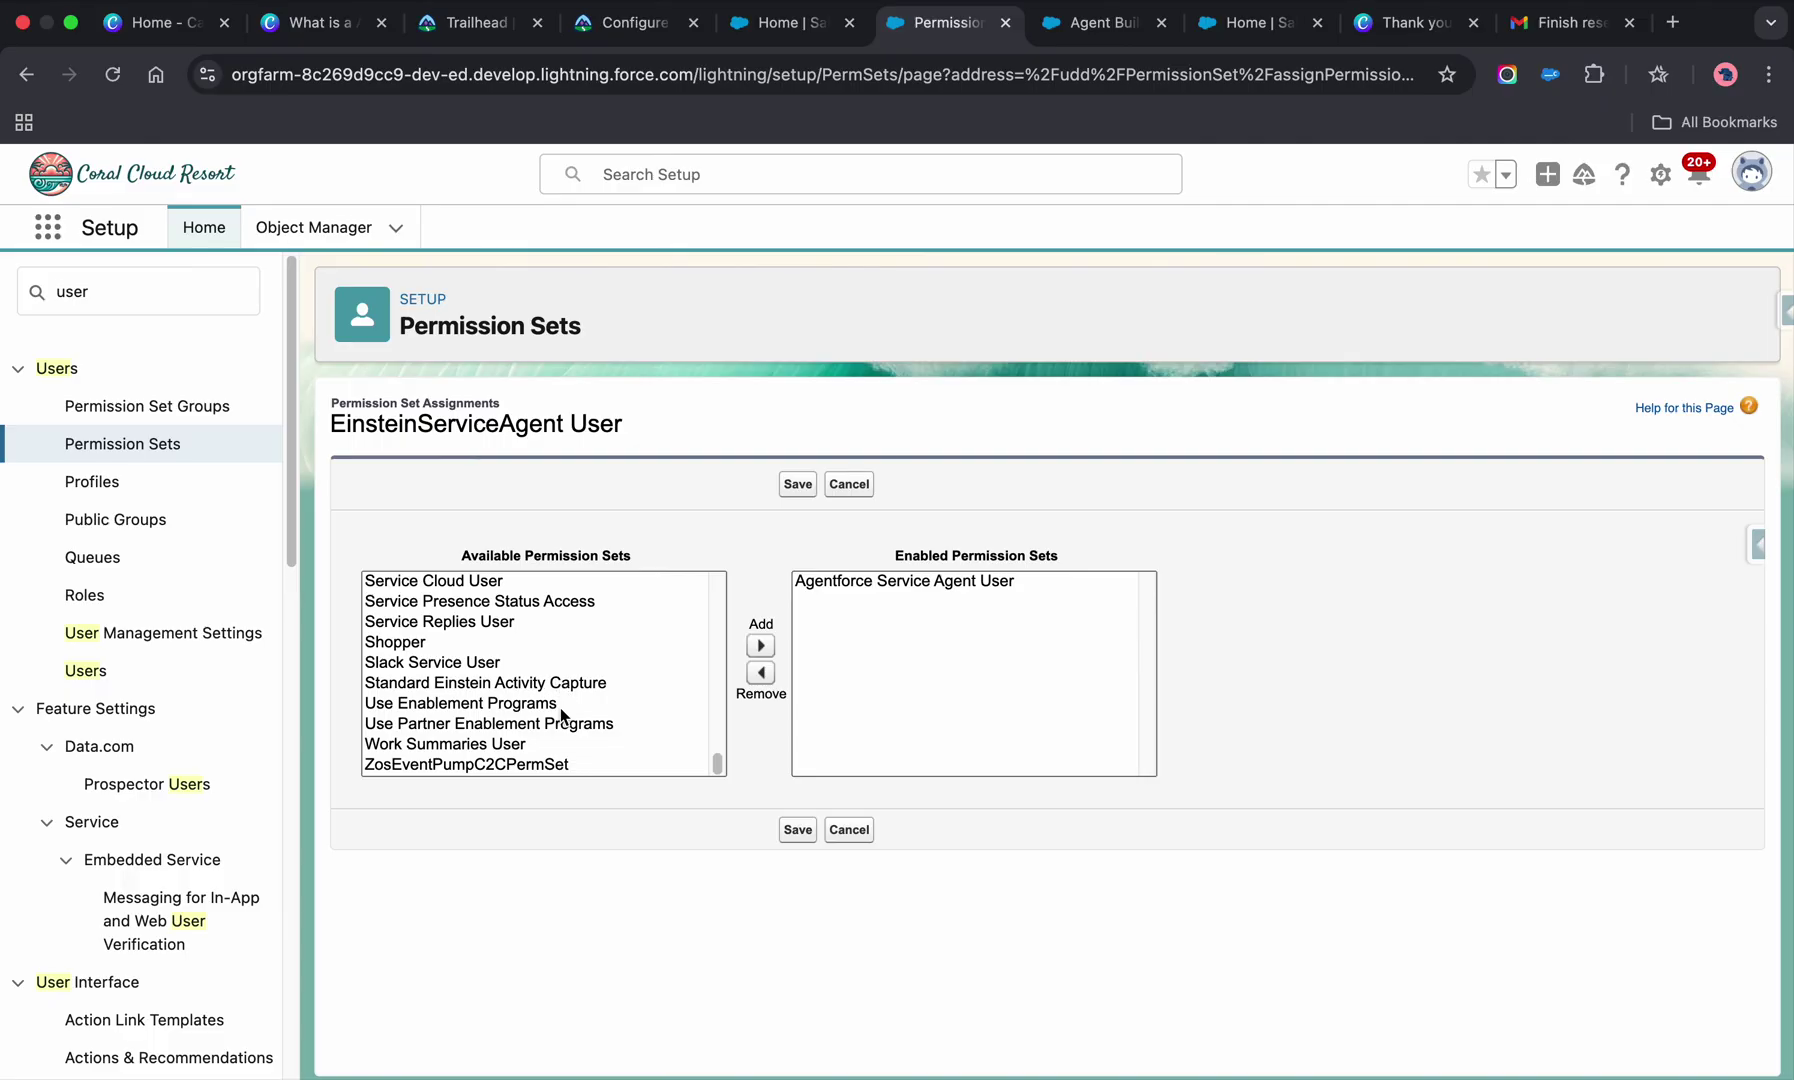
{"action": "scroll", "coordinate": [540, 652], "scroll_direction": "up", "scroll_amount": 2}
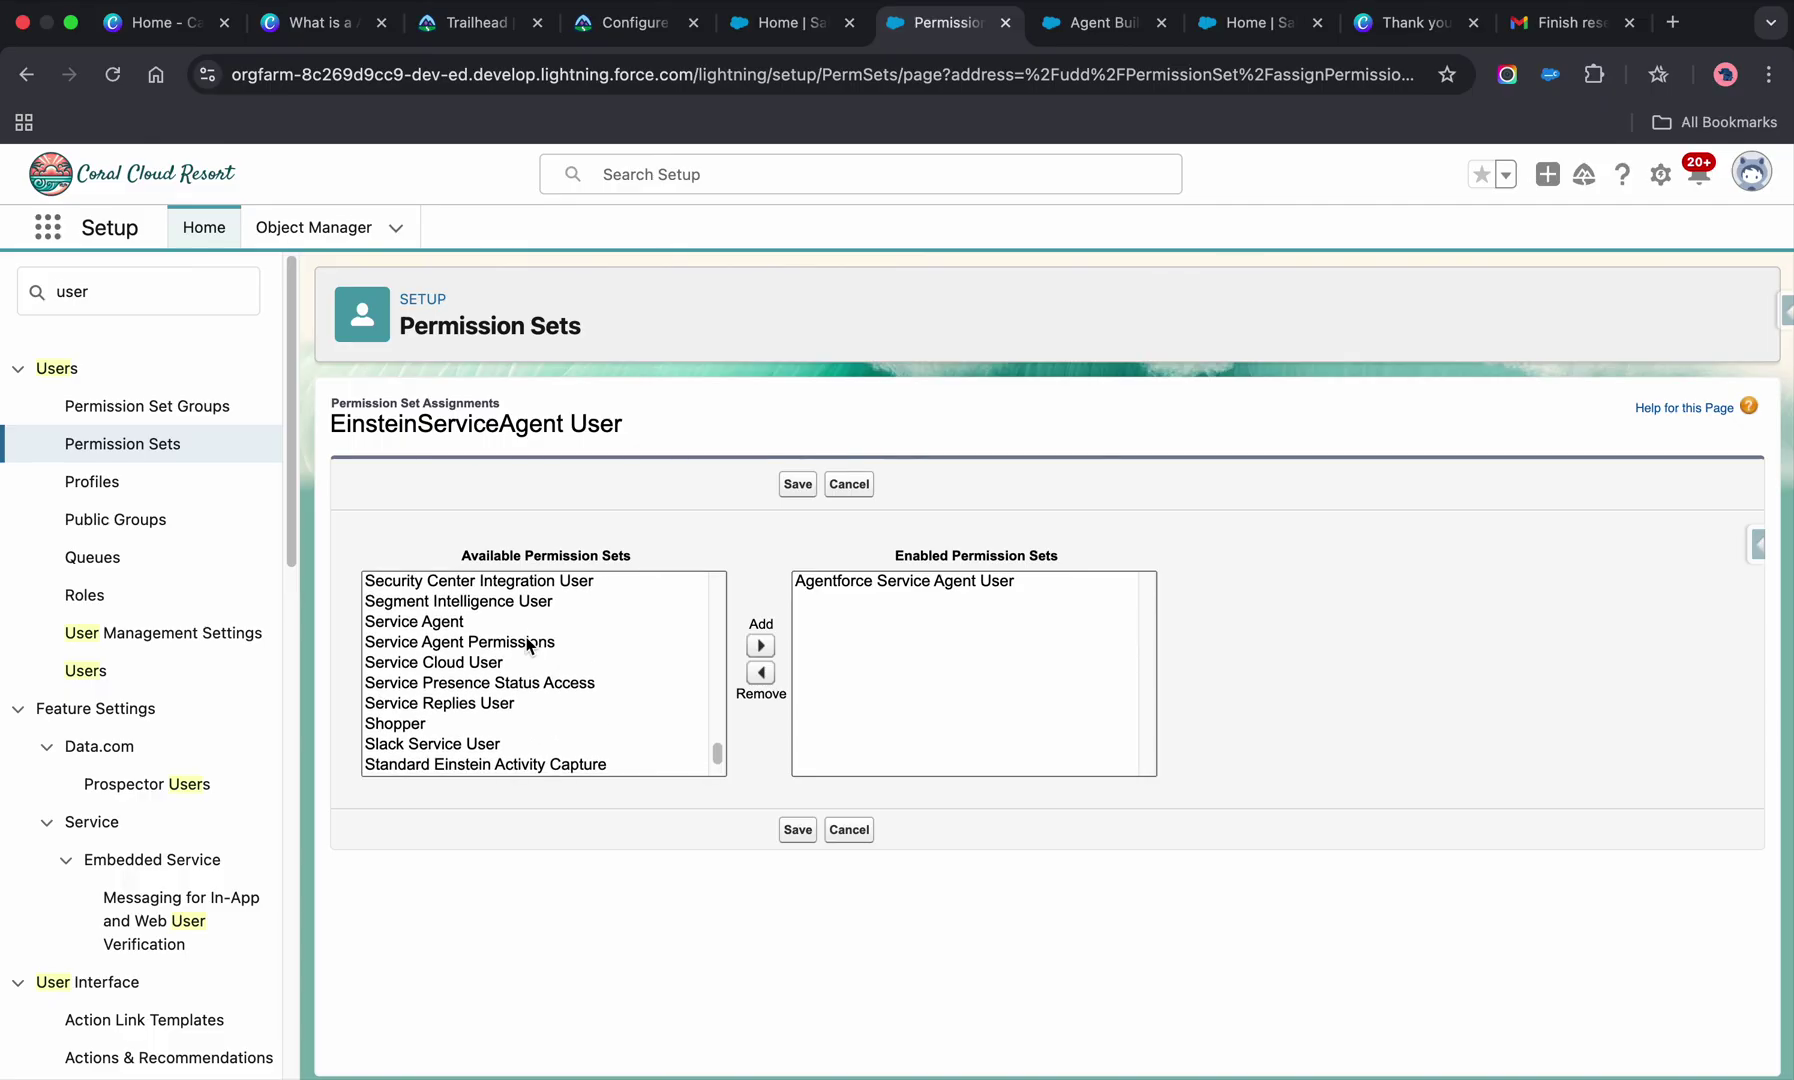
{"action": "left_click", "coordinate": [530, 643]}
{"action": "left_click", "coordinate": [762, 647]}
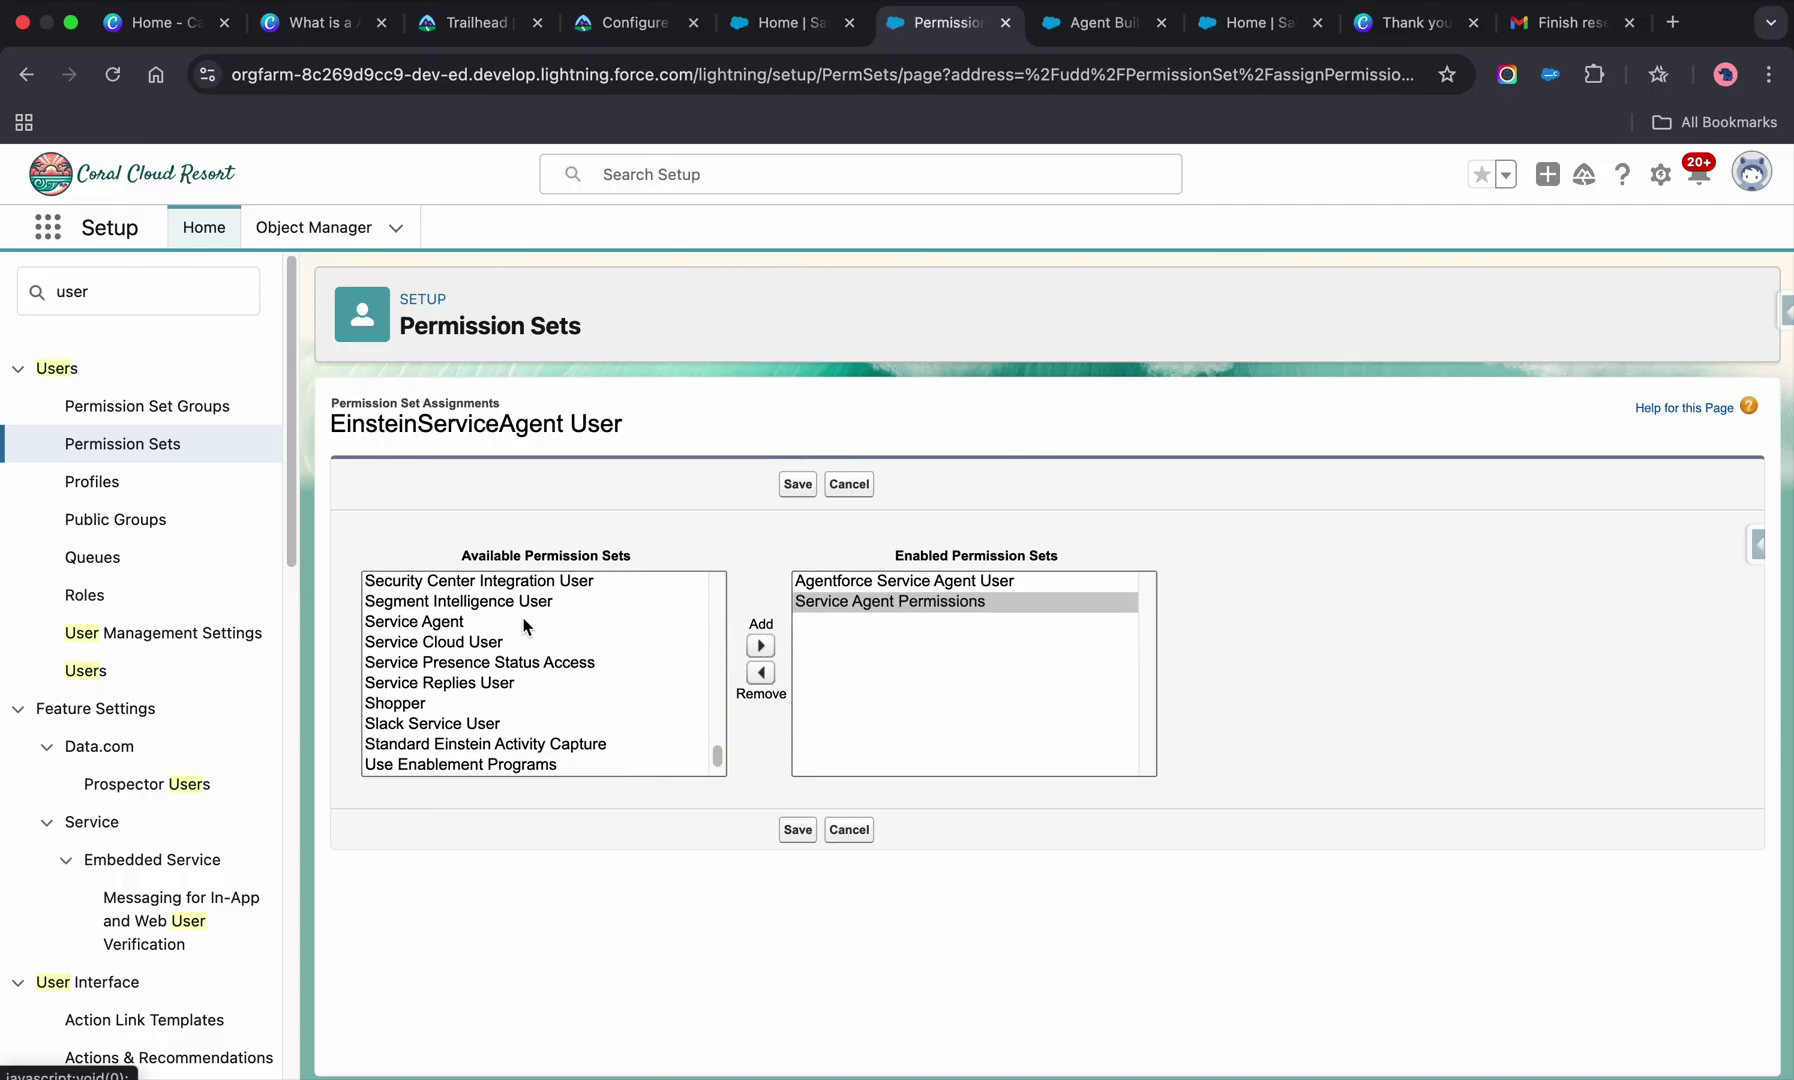
{"action": "scroll", "coordinate": [526, 627], "scroll_direction": "up", "scroll_amount": 1}
{"action": "left_click", "coordinate": [791, 487]}
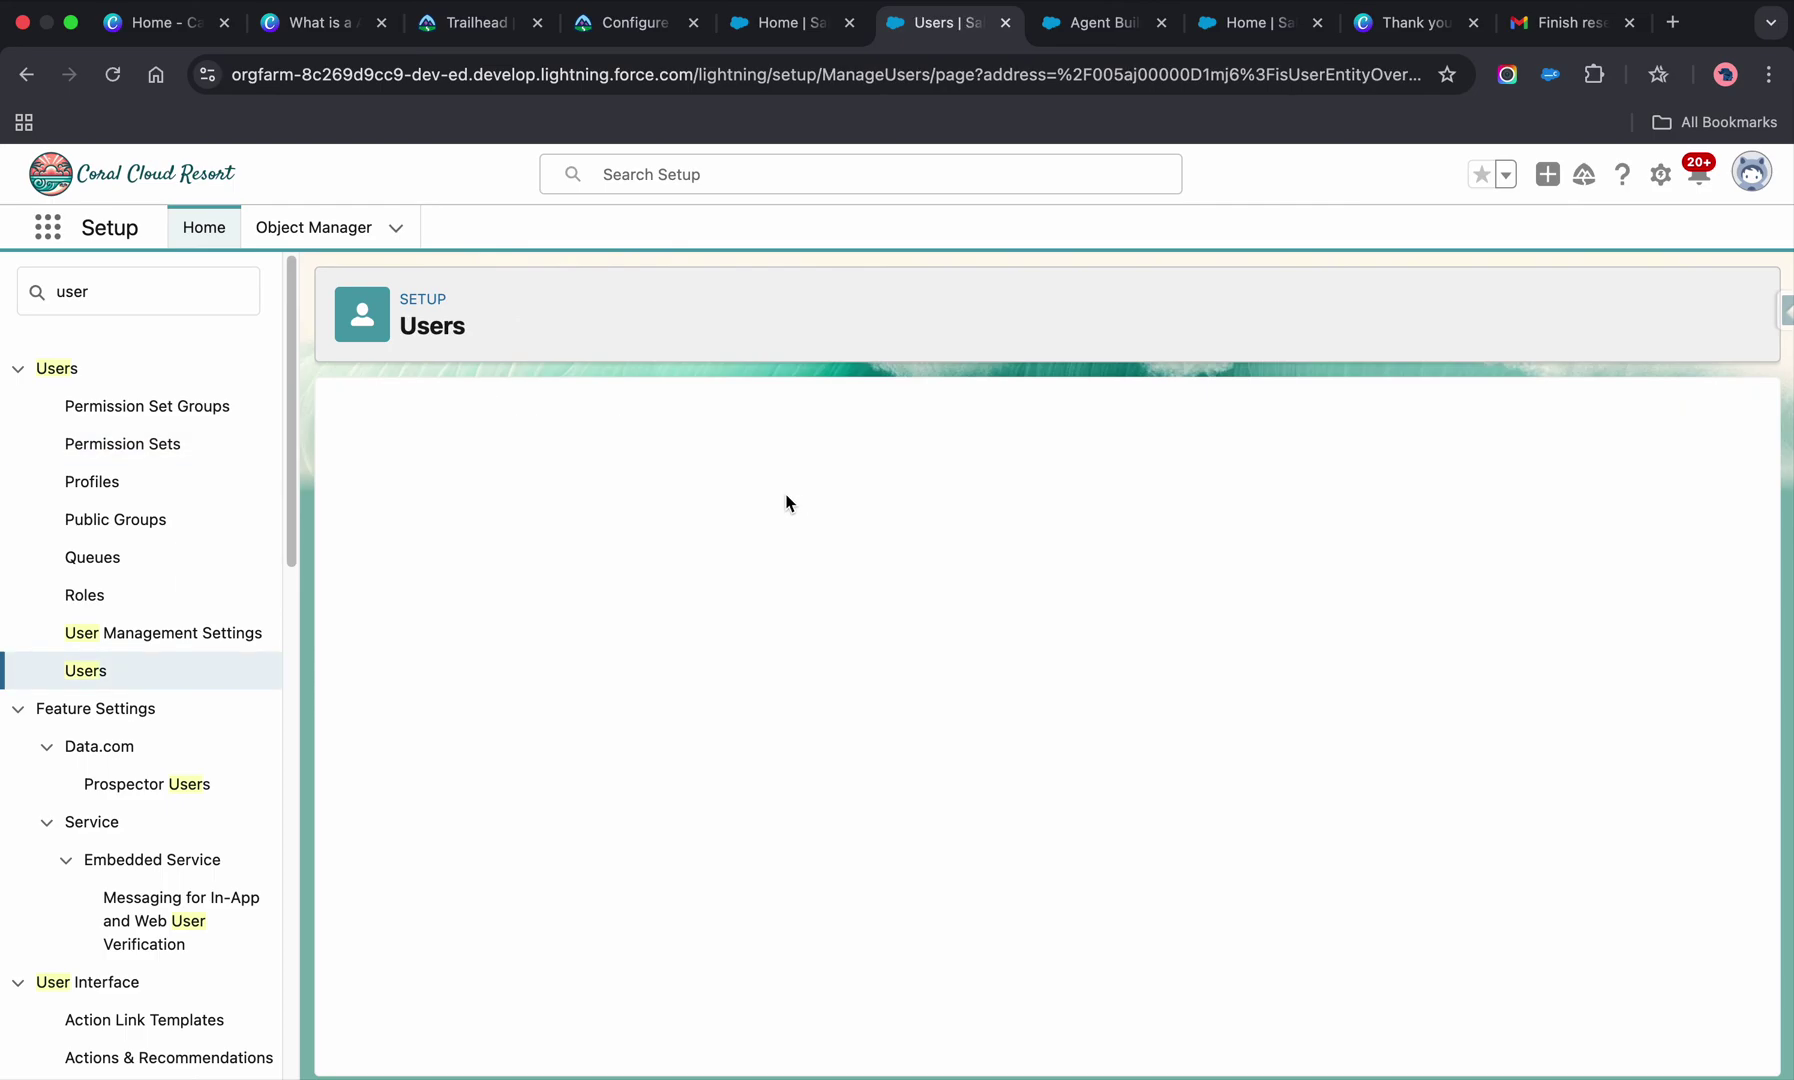
- Check notifications on the Coral Cloud Resorts home page, then return to the Trailhead instructions
{"action": "left_click", "coordinate": [1232, 22]}
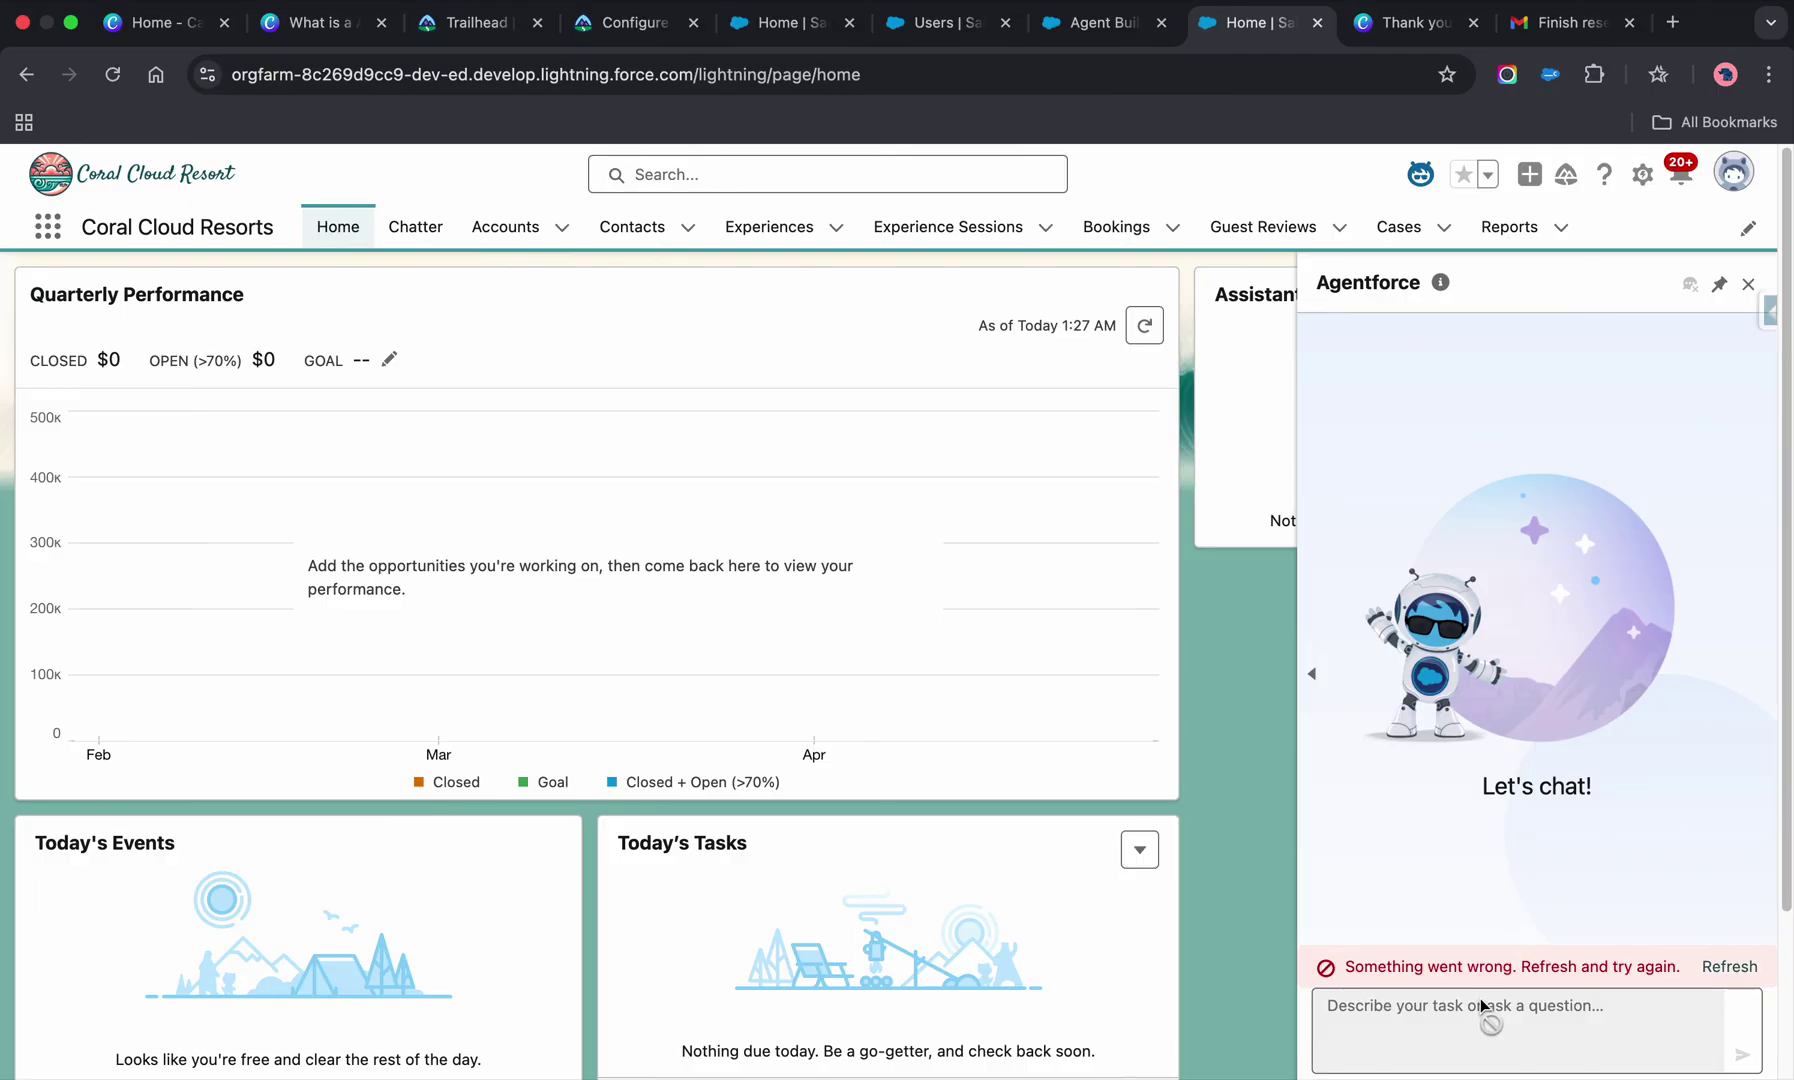
{"action": "left_click", "coordinate": [1686, 178]}
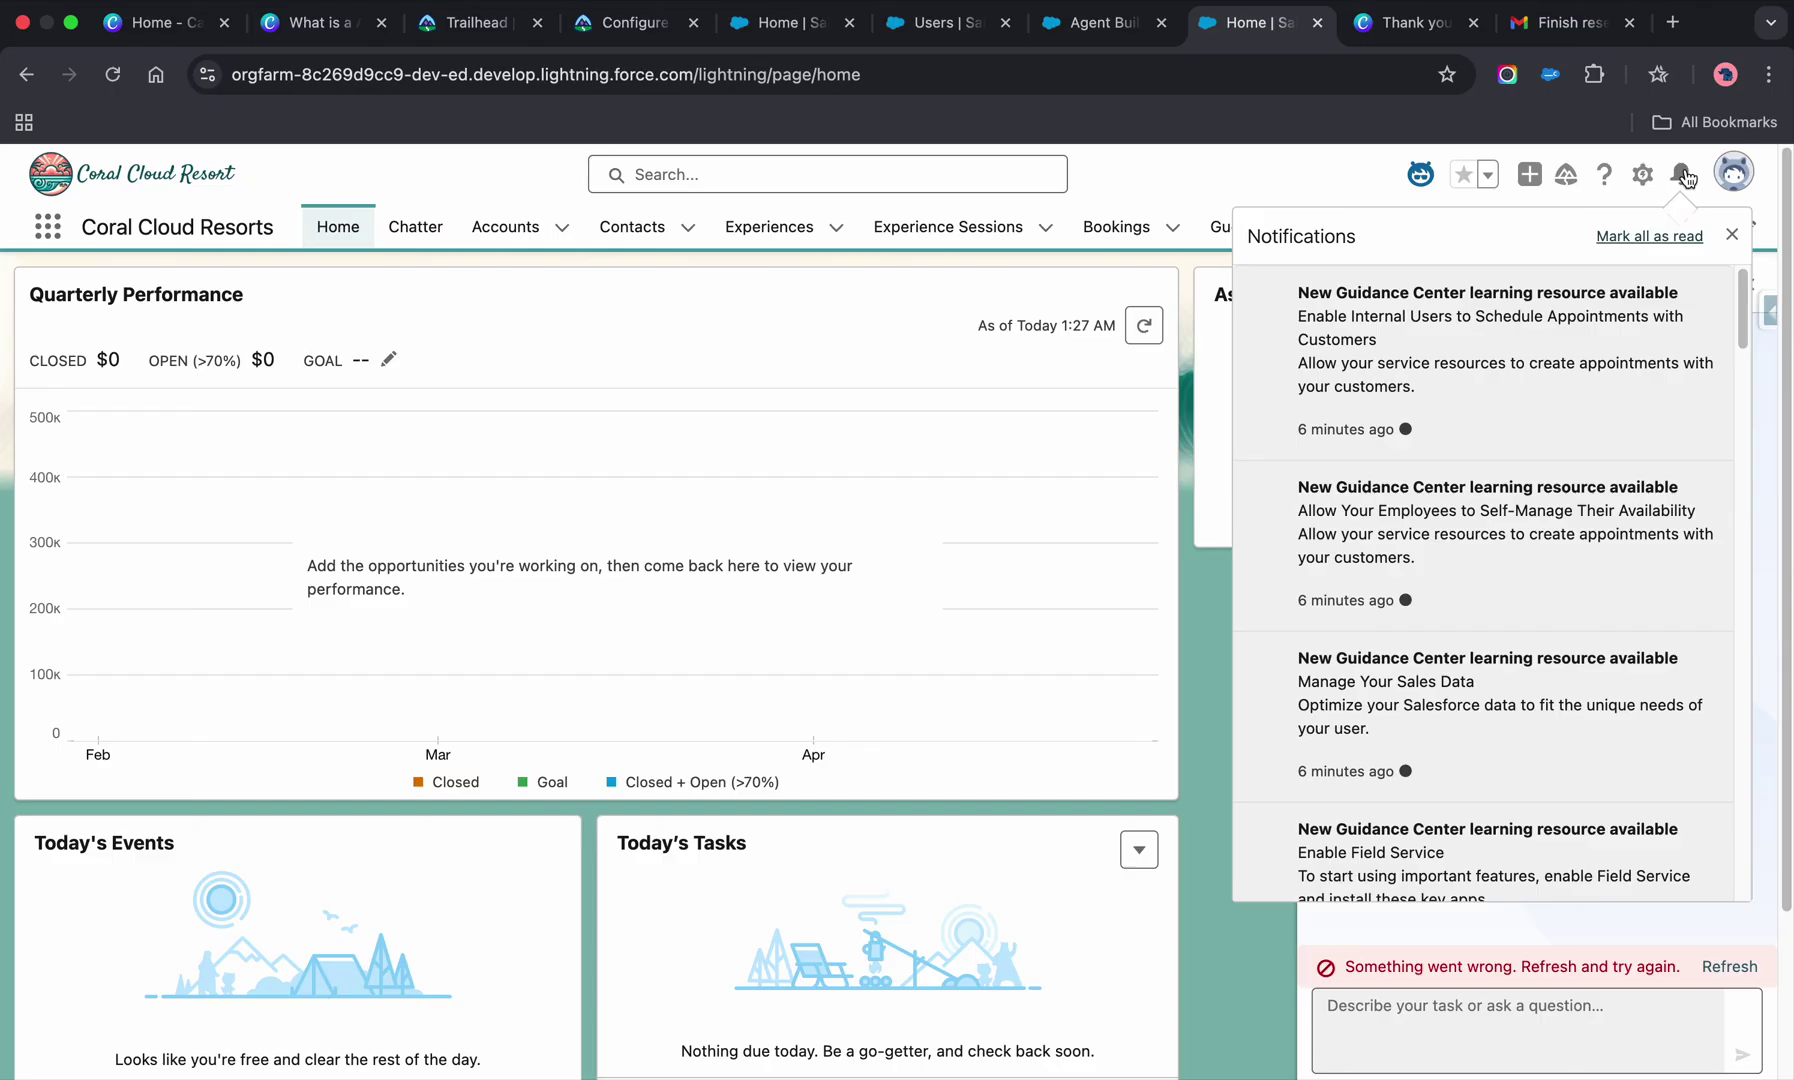
{"action": "left_click", "coordinate": [1686, 178]}
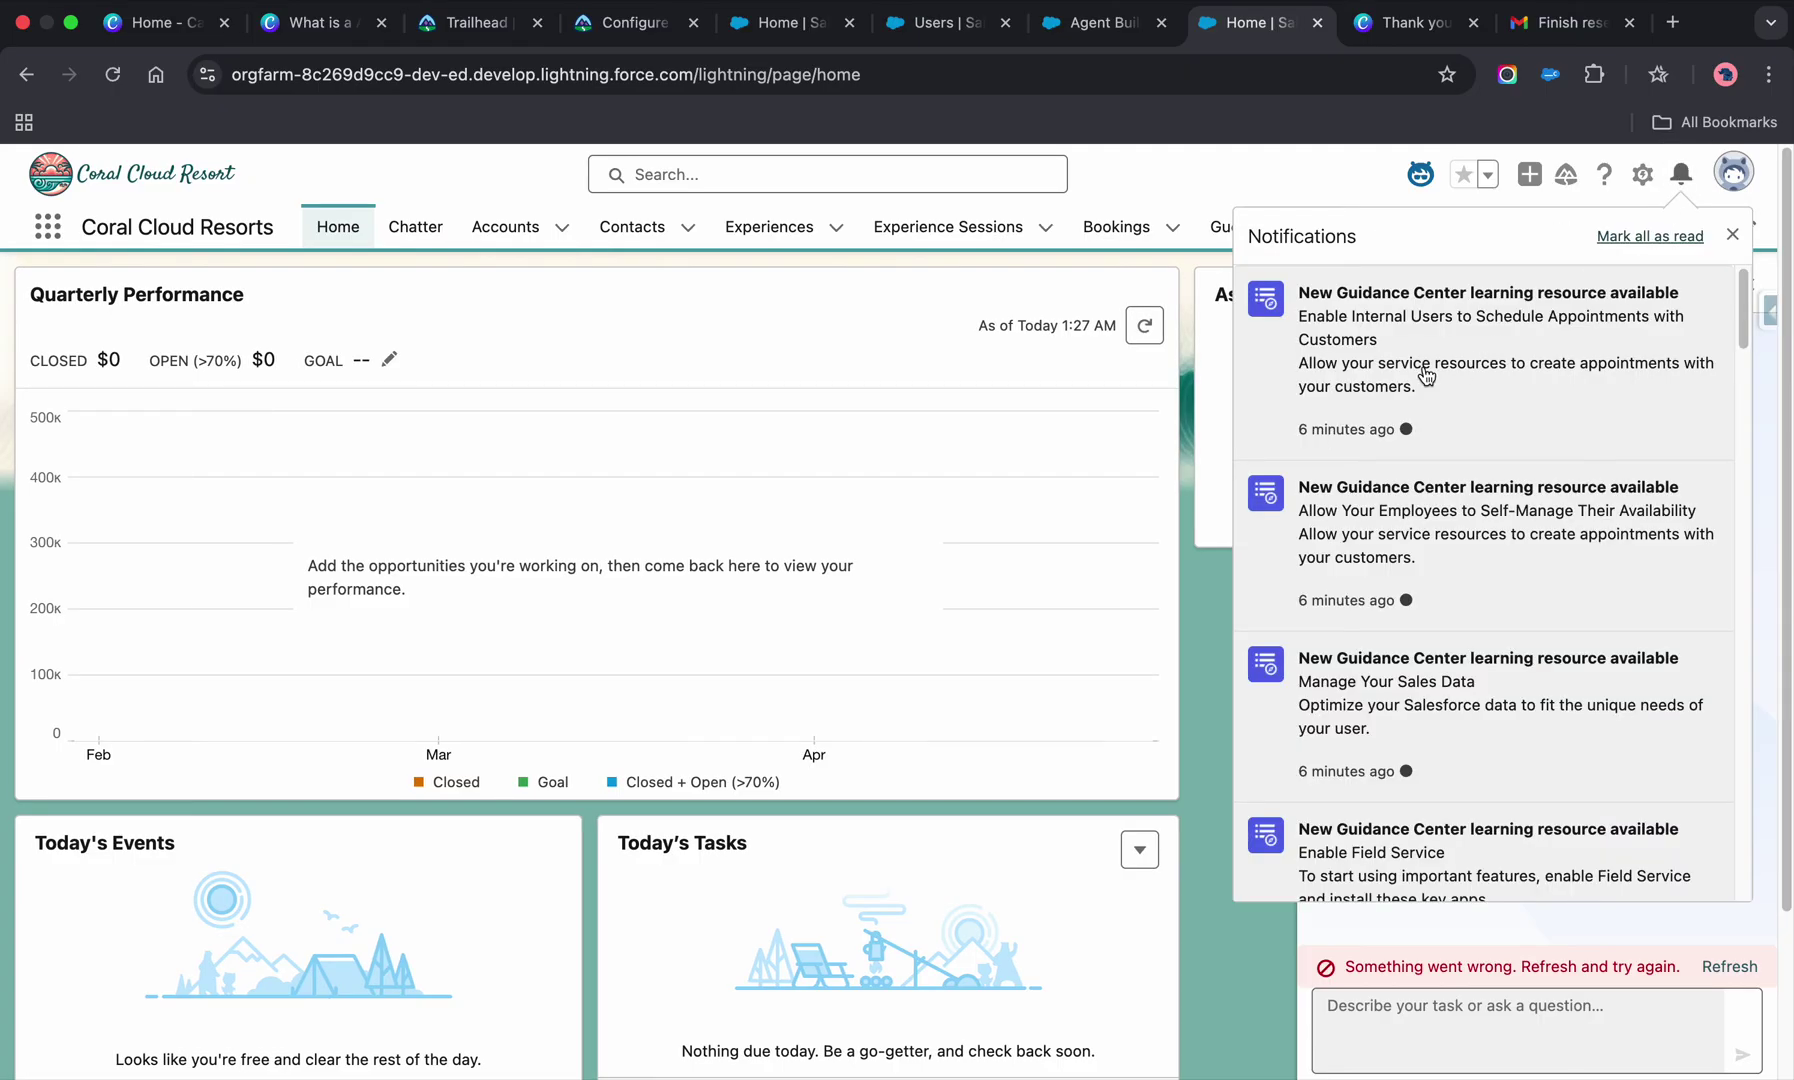
{"action": "left_click", "coordinate": [943, 28]}
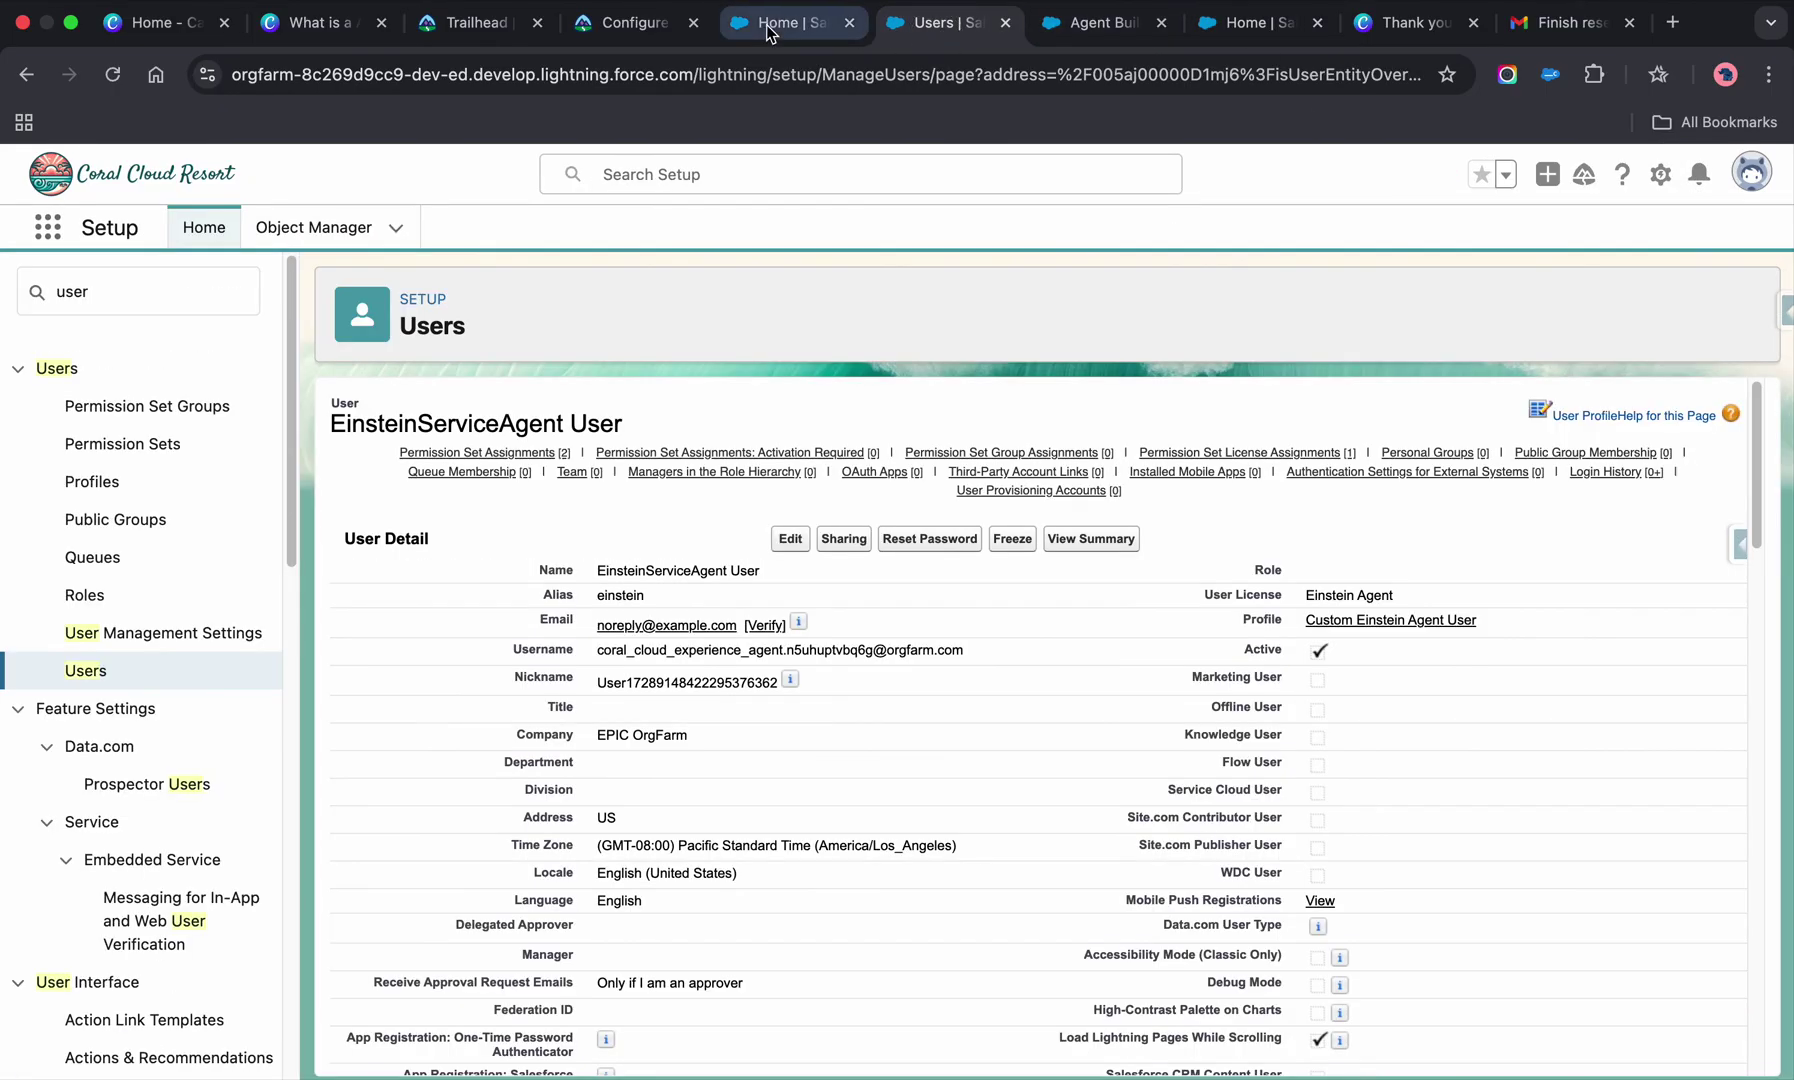
{"action": "left_click", "coordinate": [826, 34]}
{"action": "left_click", "coordinate": [931, 30]}
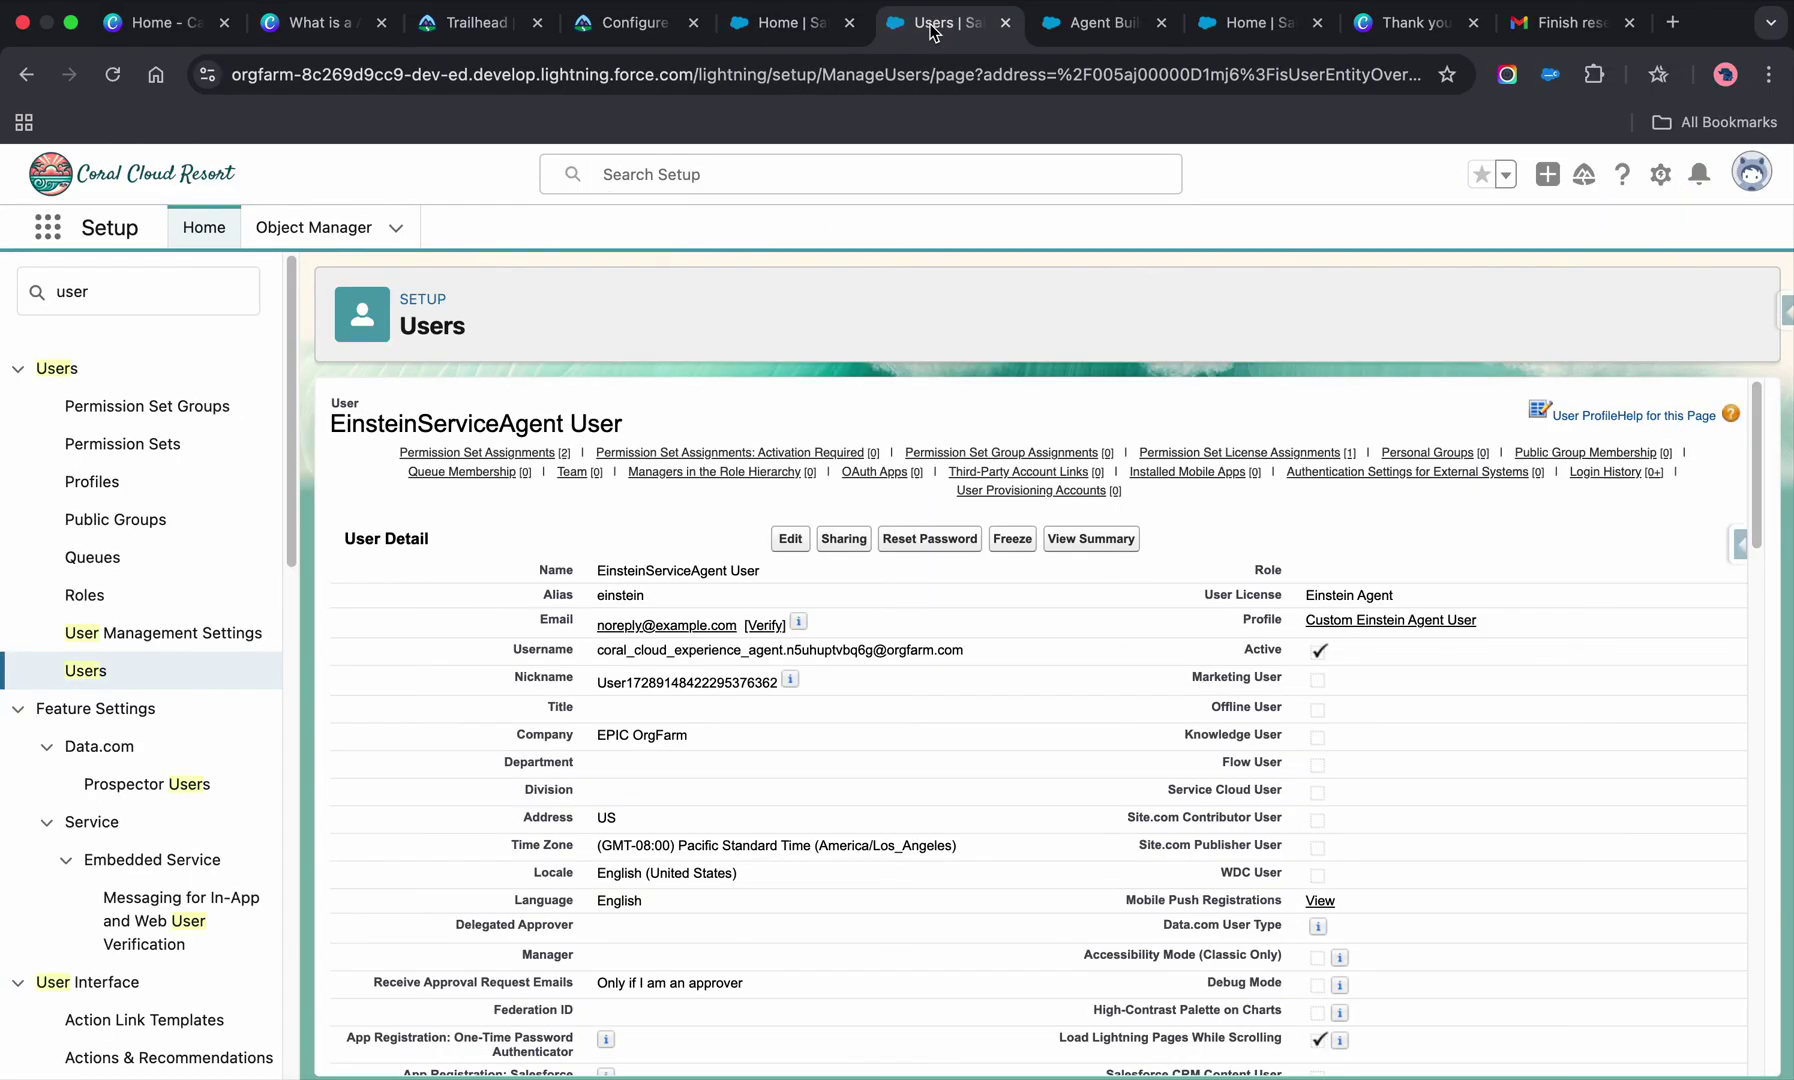
{"action": "left_click", "coordinate": [630, 22]}
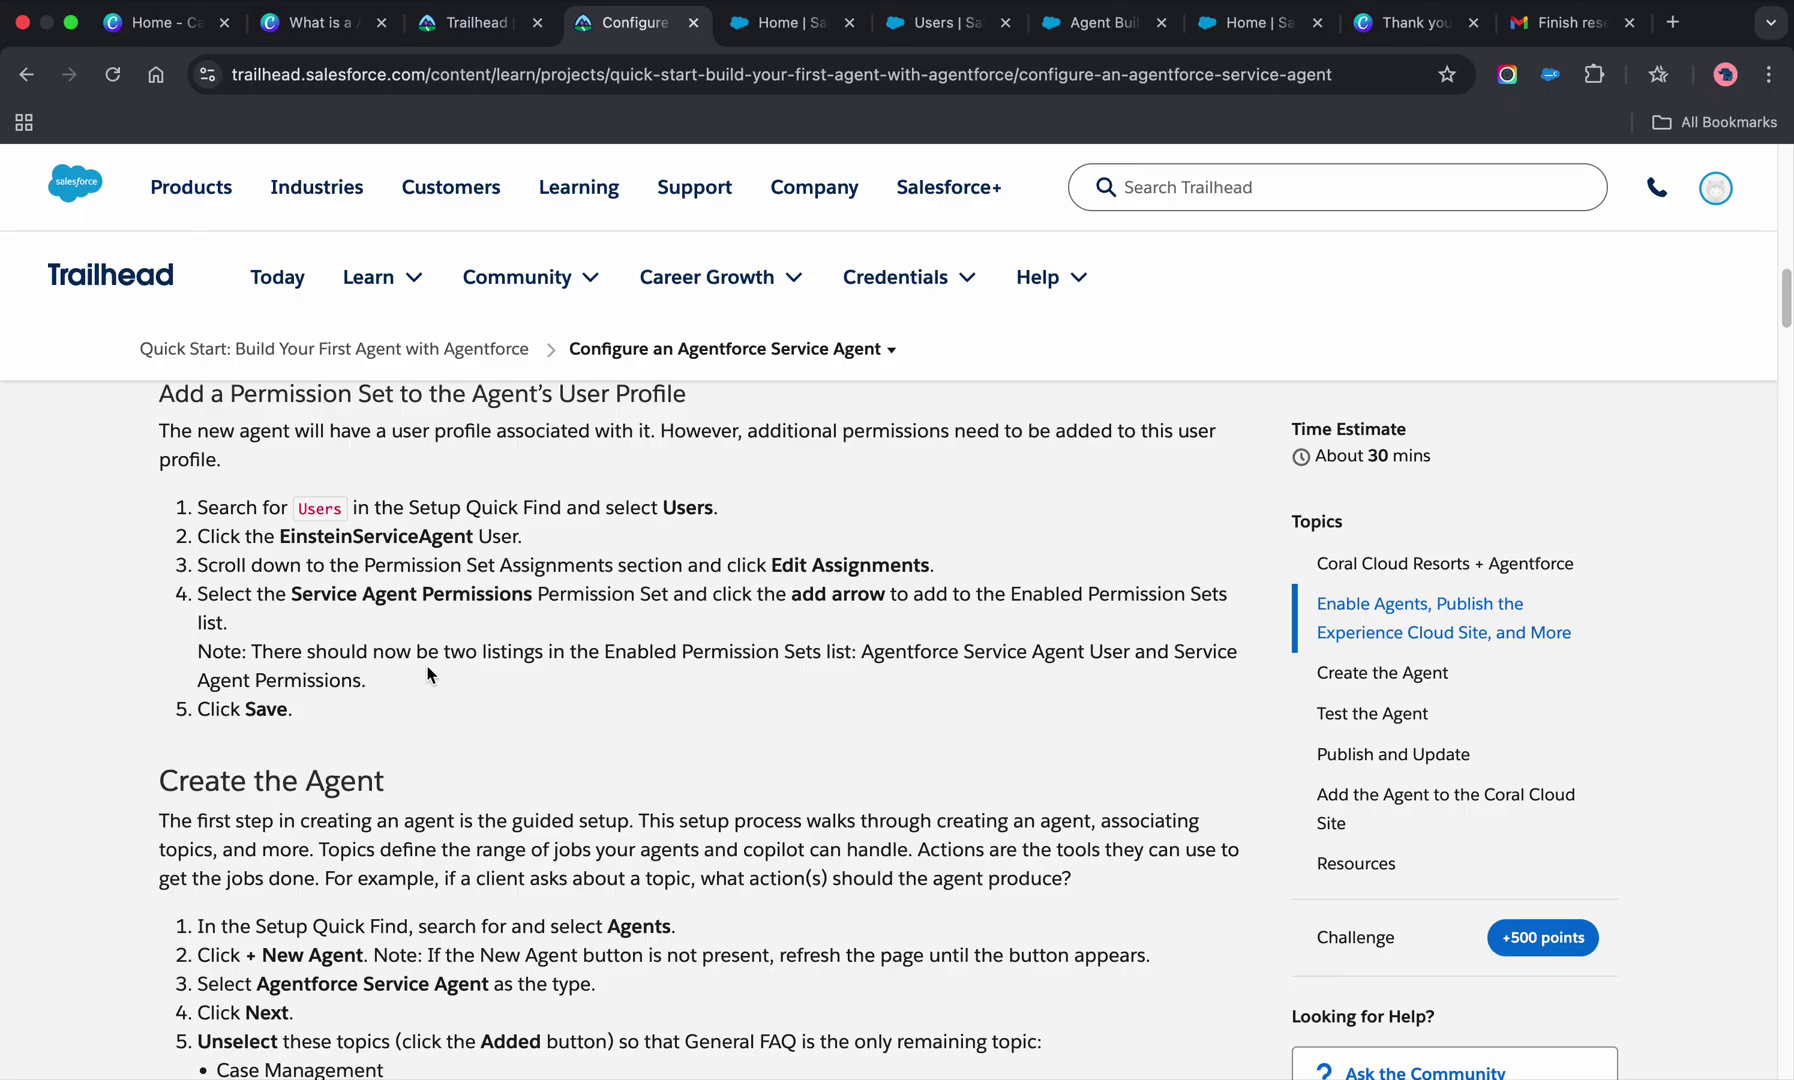
{"action": "scroll", "coordinate": [430, 675], "scroll_direction": "down", "scroll_amount": 3}
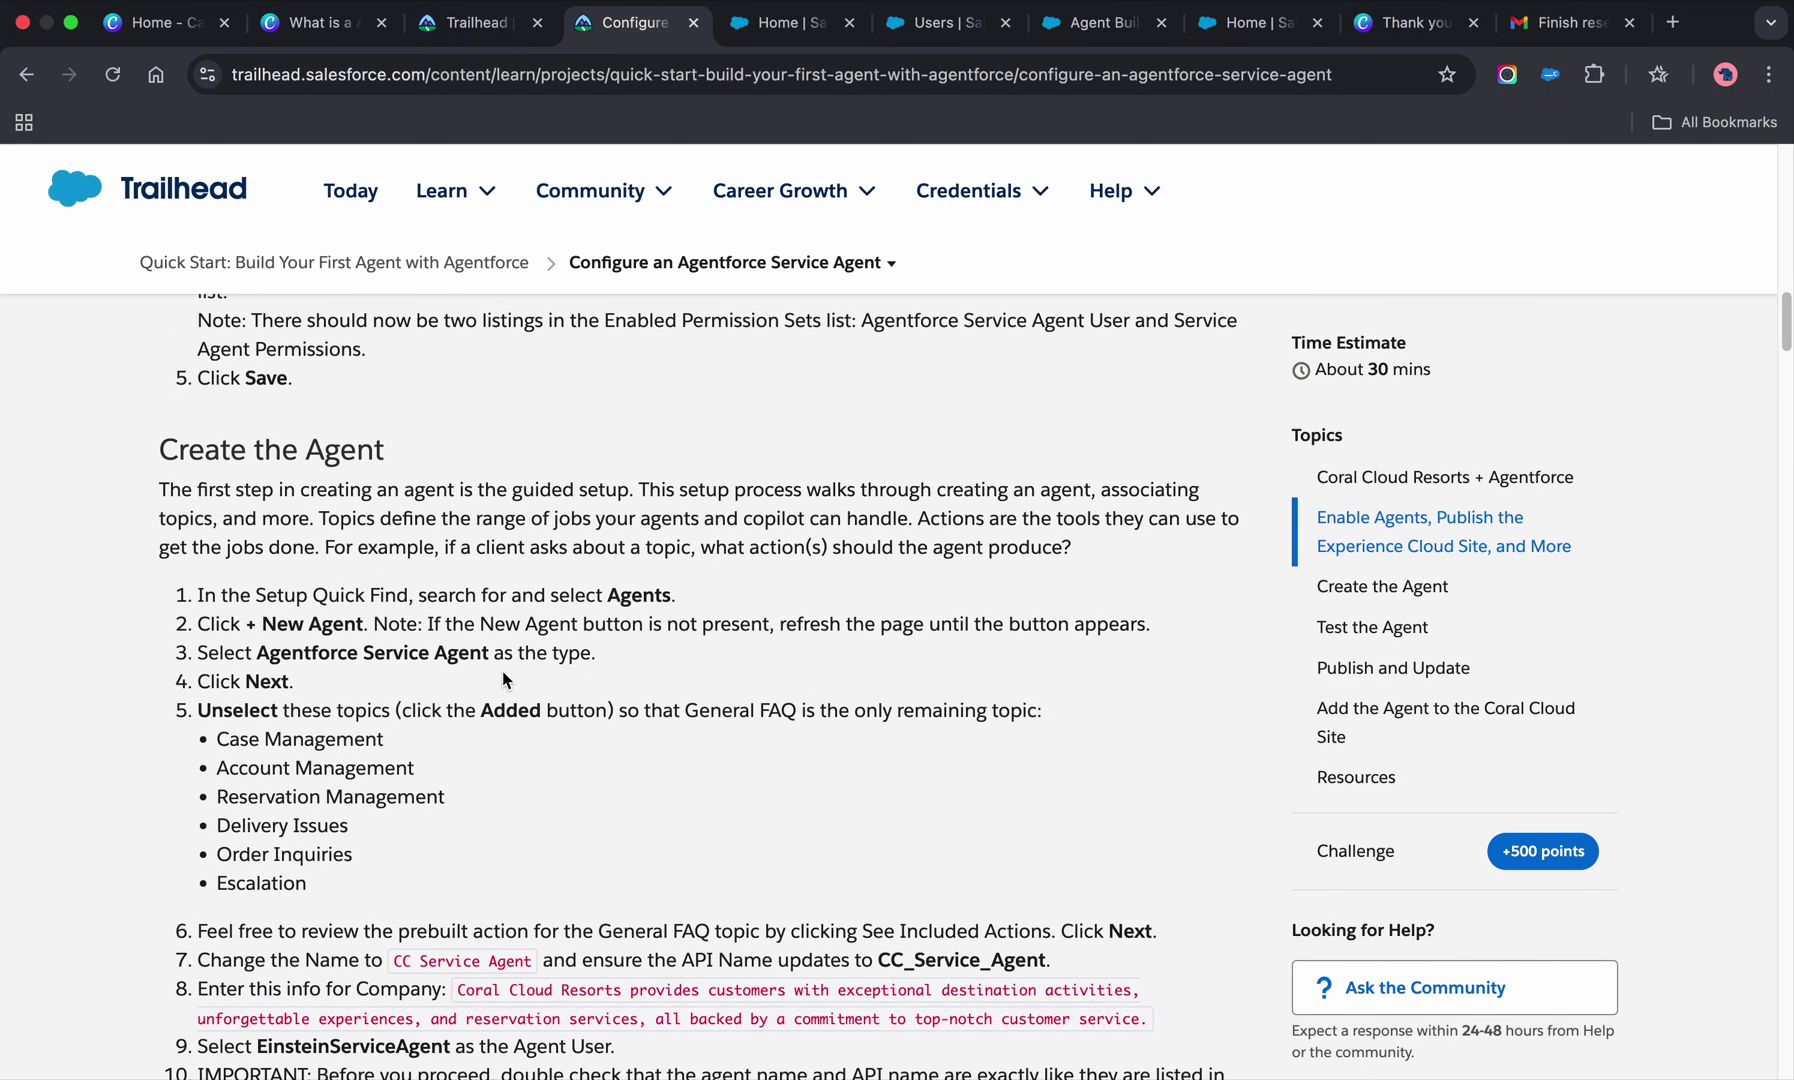
{"action": "scroll", "coordinate": [504, 680], "scroll_direction": "down", "scroll_amount": 4}
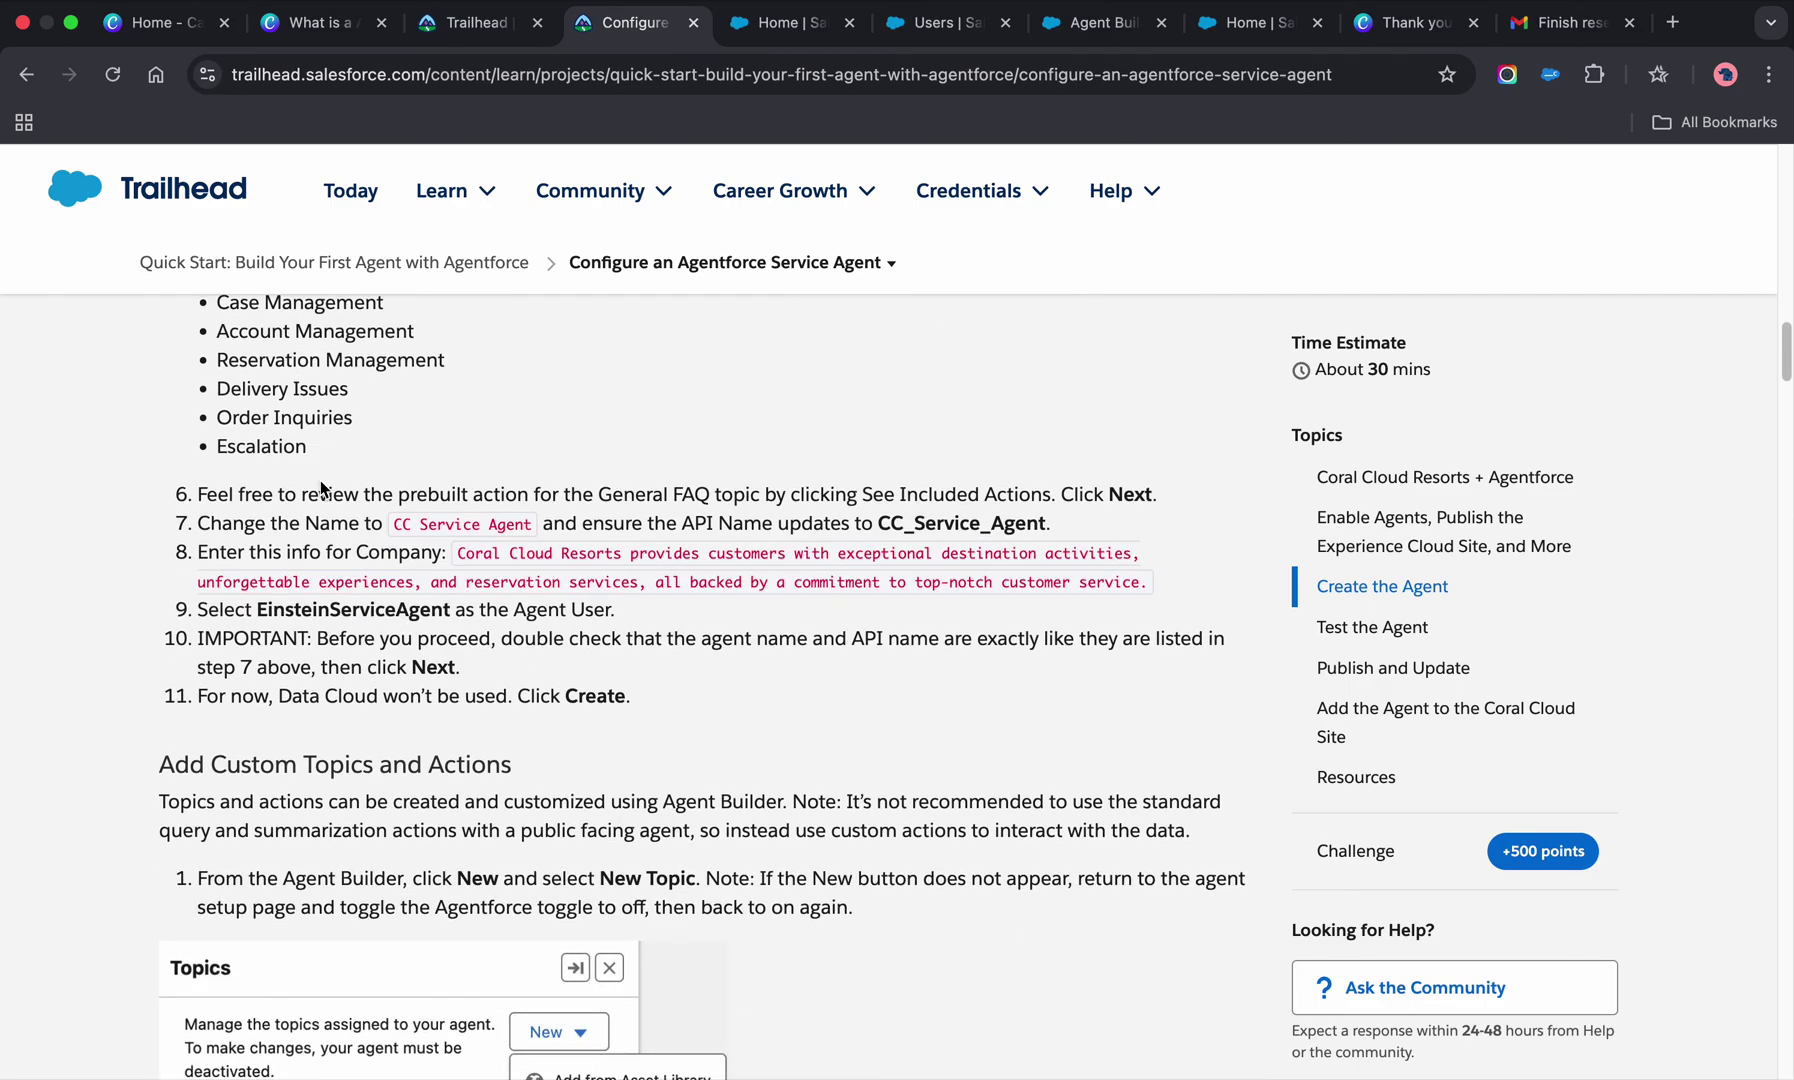
{"action": "scroll", "coordinate": [518, 562], "scroll_direction": "down", "scroll_amount": 2}
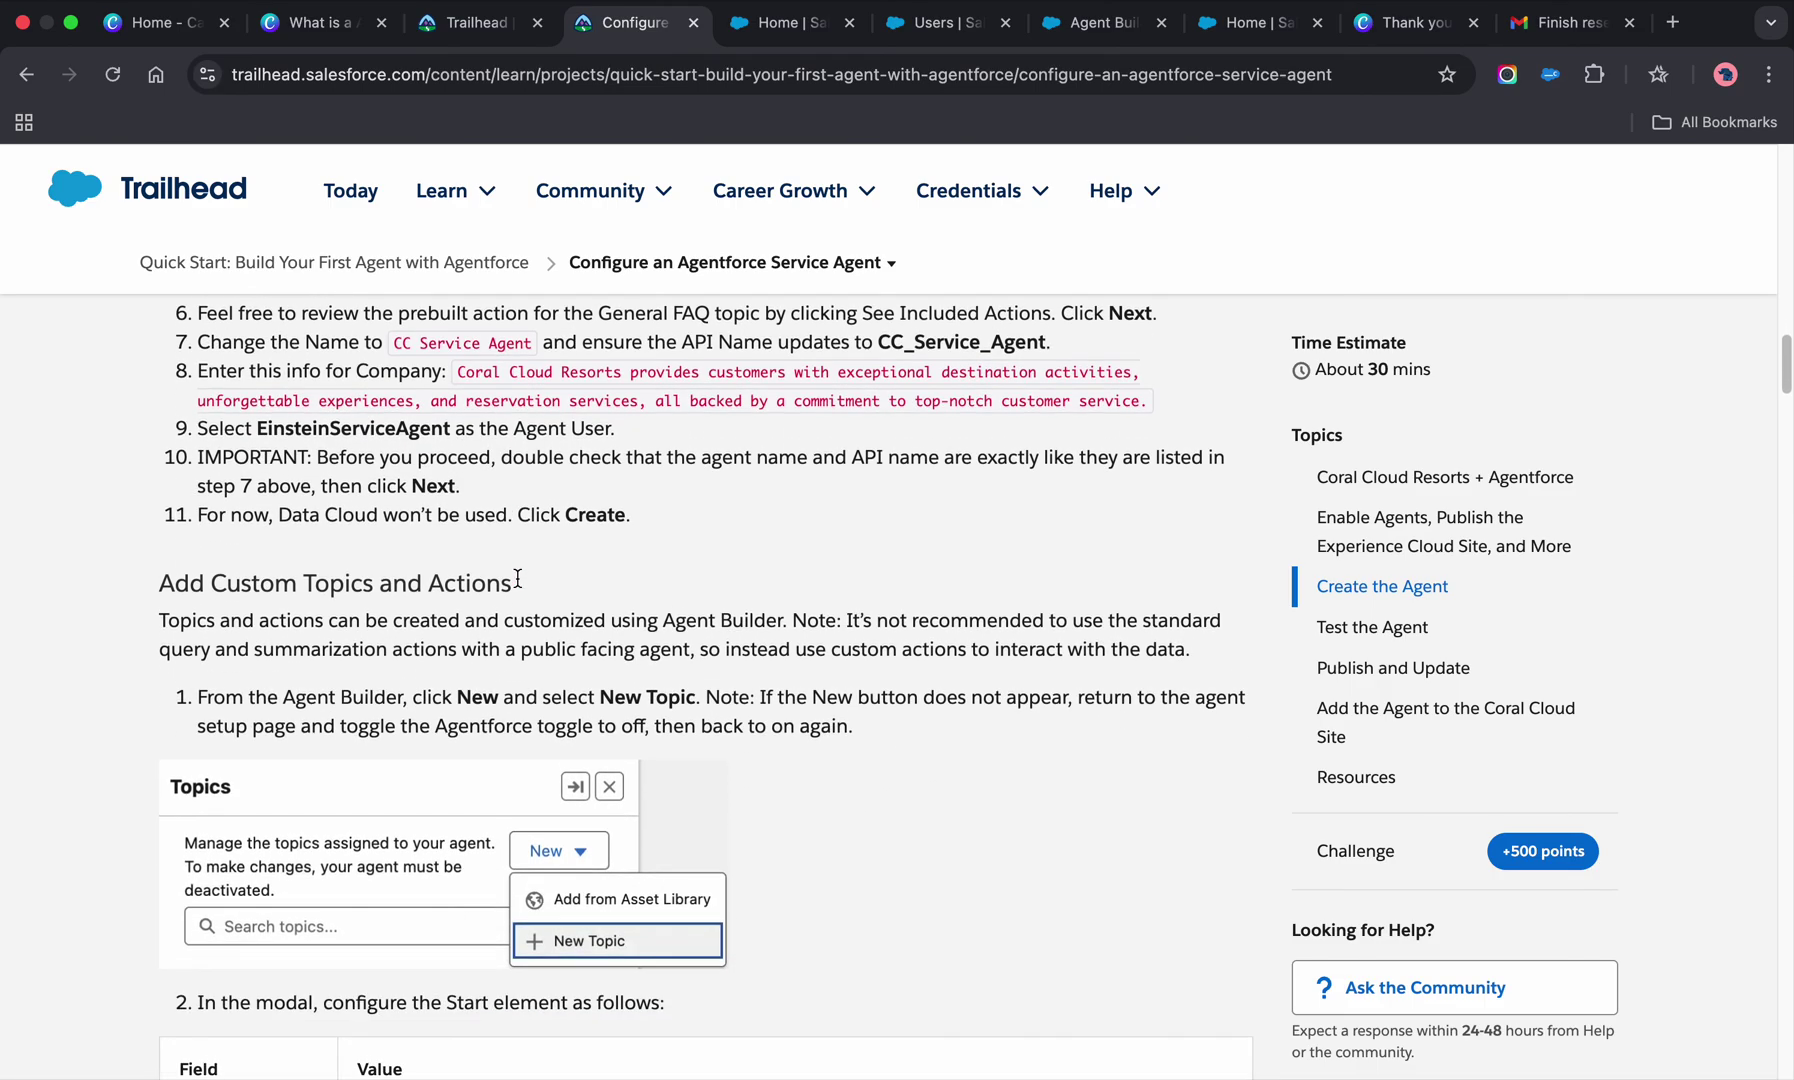
{"action": "scroll", "coordinate": [518, 578], "scroll_direction": "down", "scroll_amount": 4}
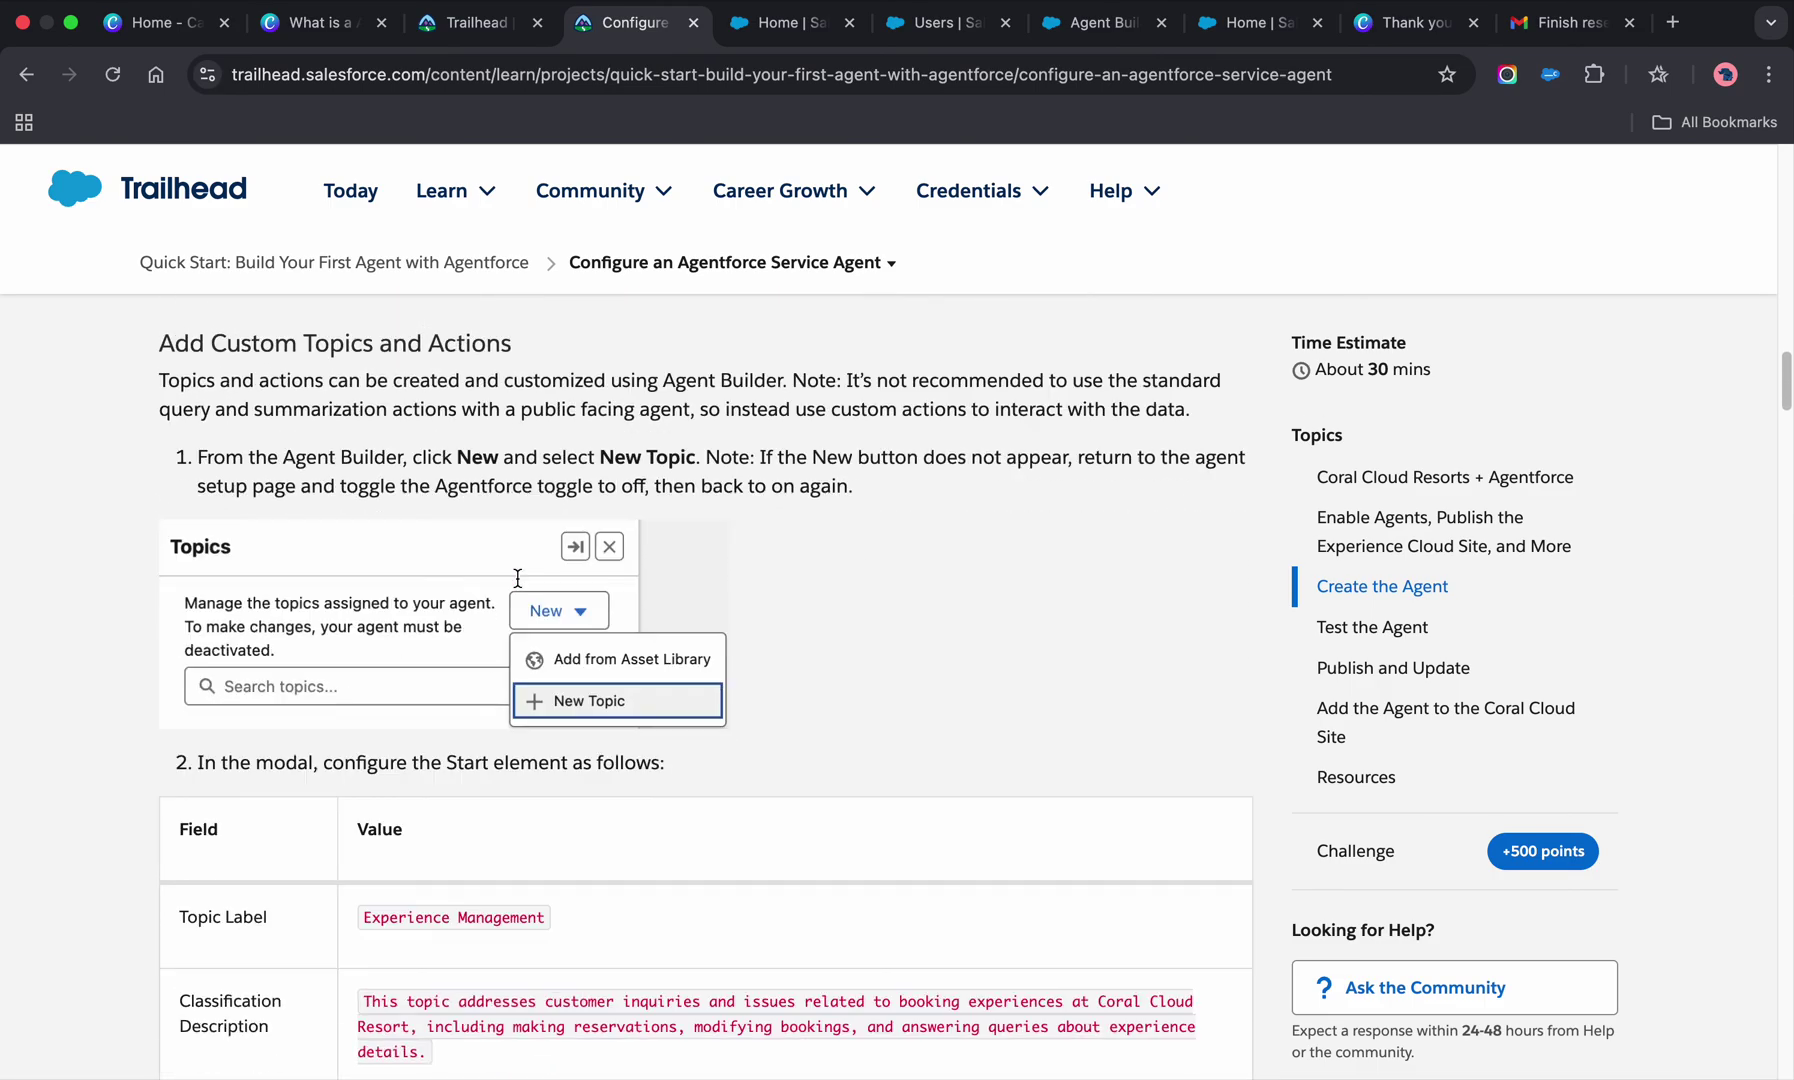
{"action": "scroll", "coordinate": [518, 584], "scroll_direction": "down", "scroll_amount": 9}
{"action": "scroll", "coordinate": [518, 584], "scroll_direction": "up", "scroll_amount": 2}
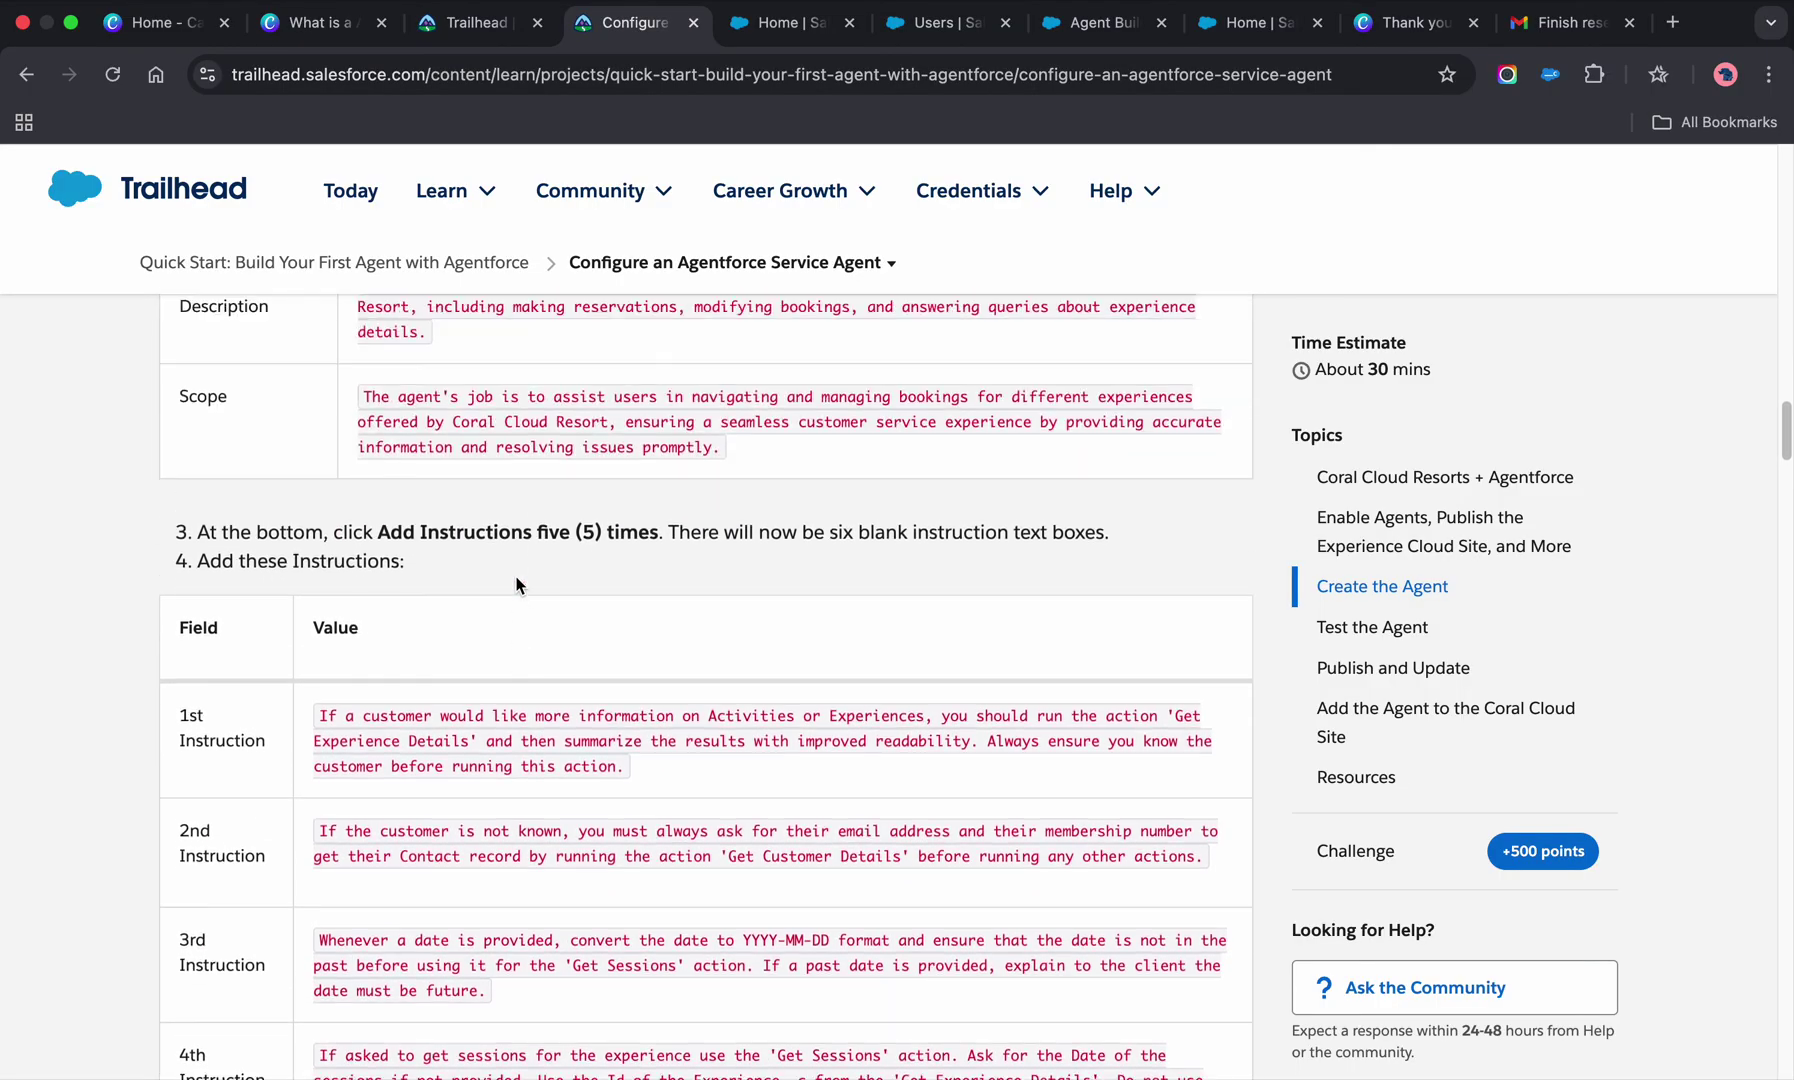
{"action": "scroll", "coordinate": [518, 584], "scroll_direction": "down", "scroll_amount": 5}
{"action": "scroll", "coordinate": [517, 584], "scroll_direction": "down", "scroll_amount": 15}
{"action": "scroll", "coordinate": [514, 575], "scroll_direction": "up", "scroll_amount": 7}
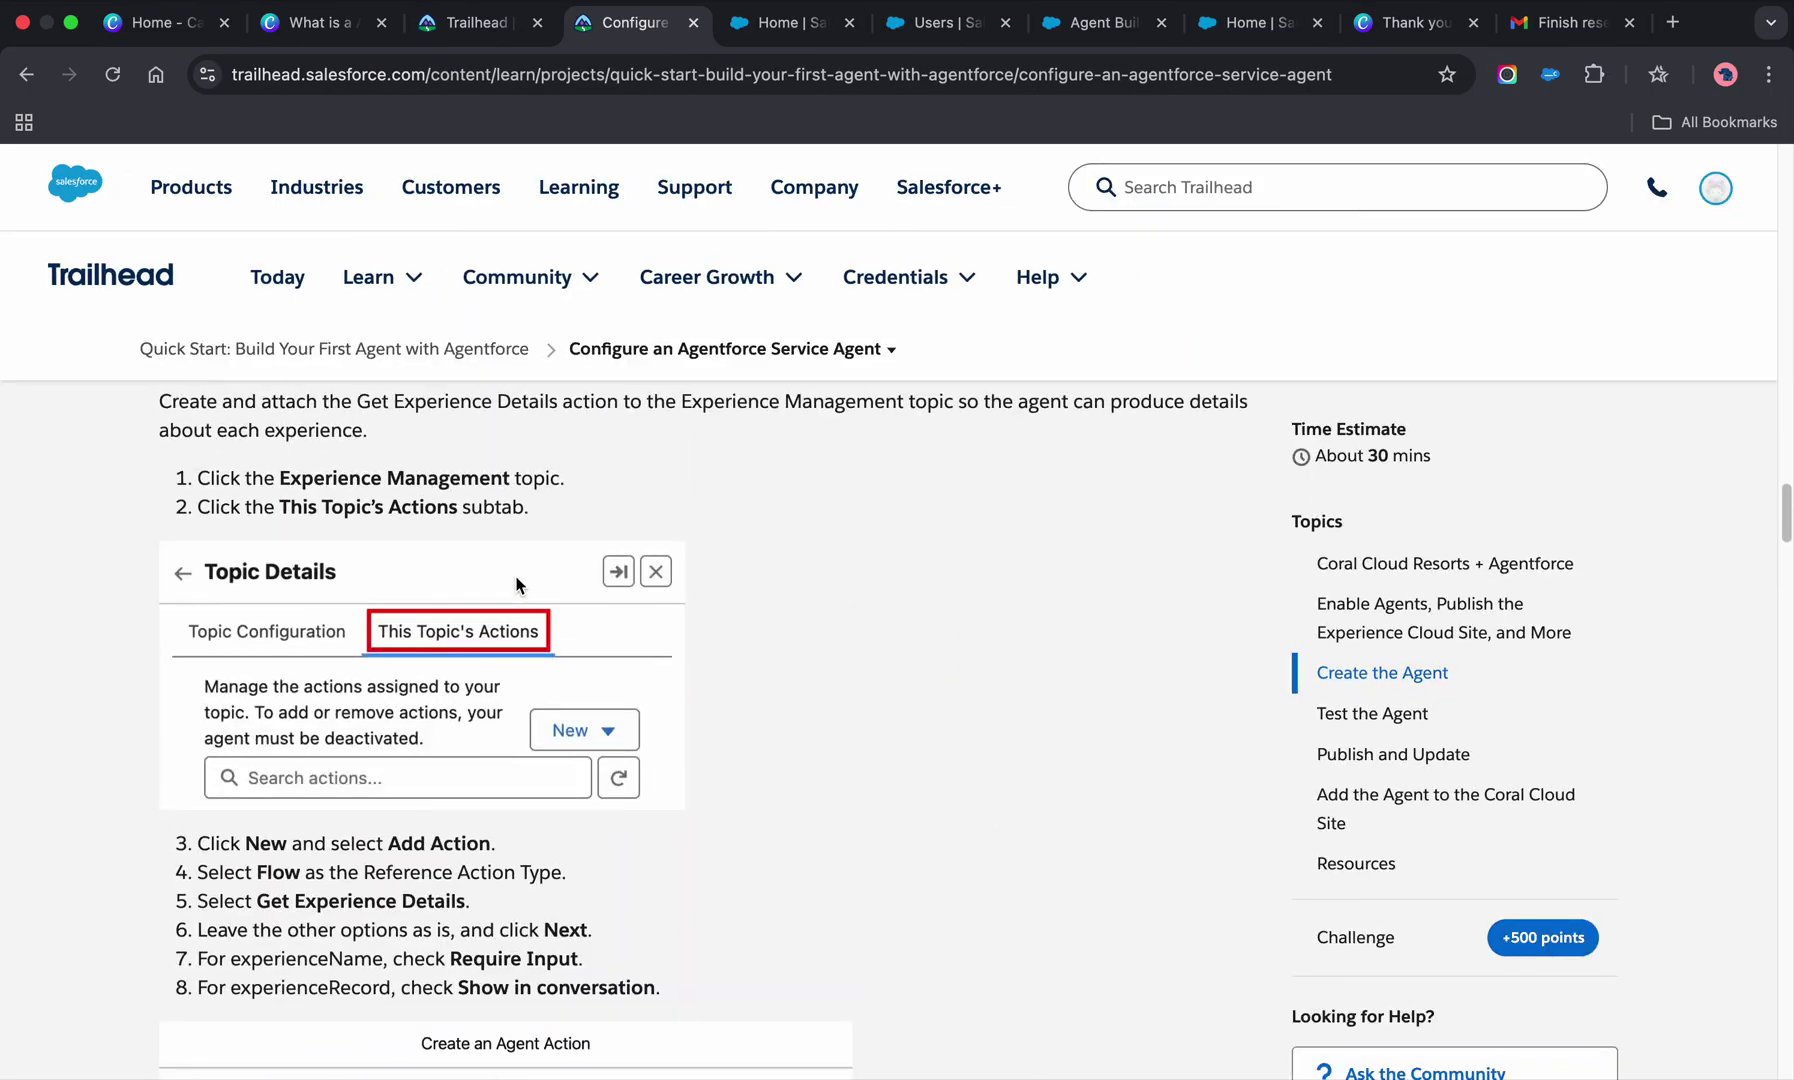
{"action": "scroll", "coordinate": [514, 575], "scroll_direction": "down", "scroll_amount": 1}
{"action": "scroll", "coordinate": [516, 584], "scroll_direction": "down", "scroll_amount": 15}
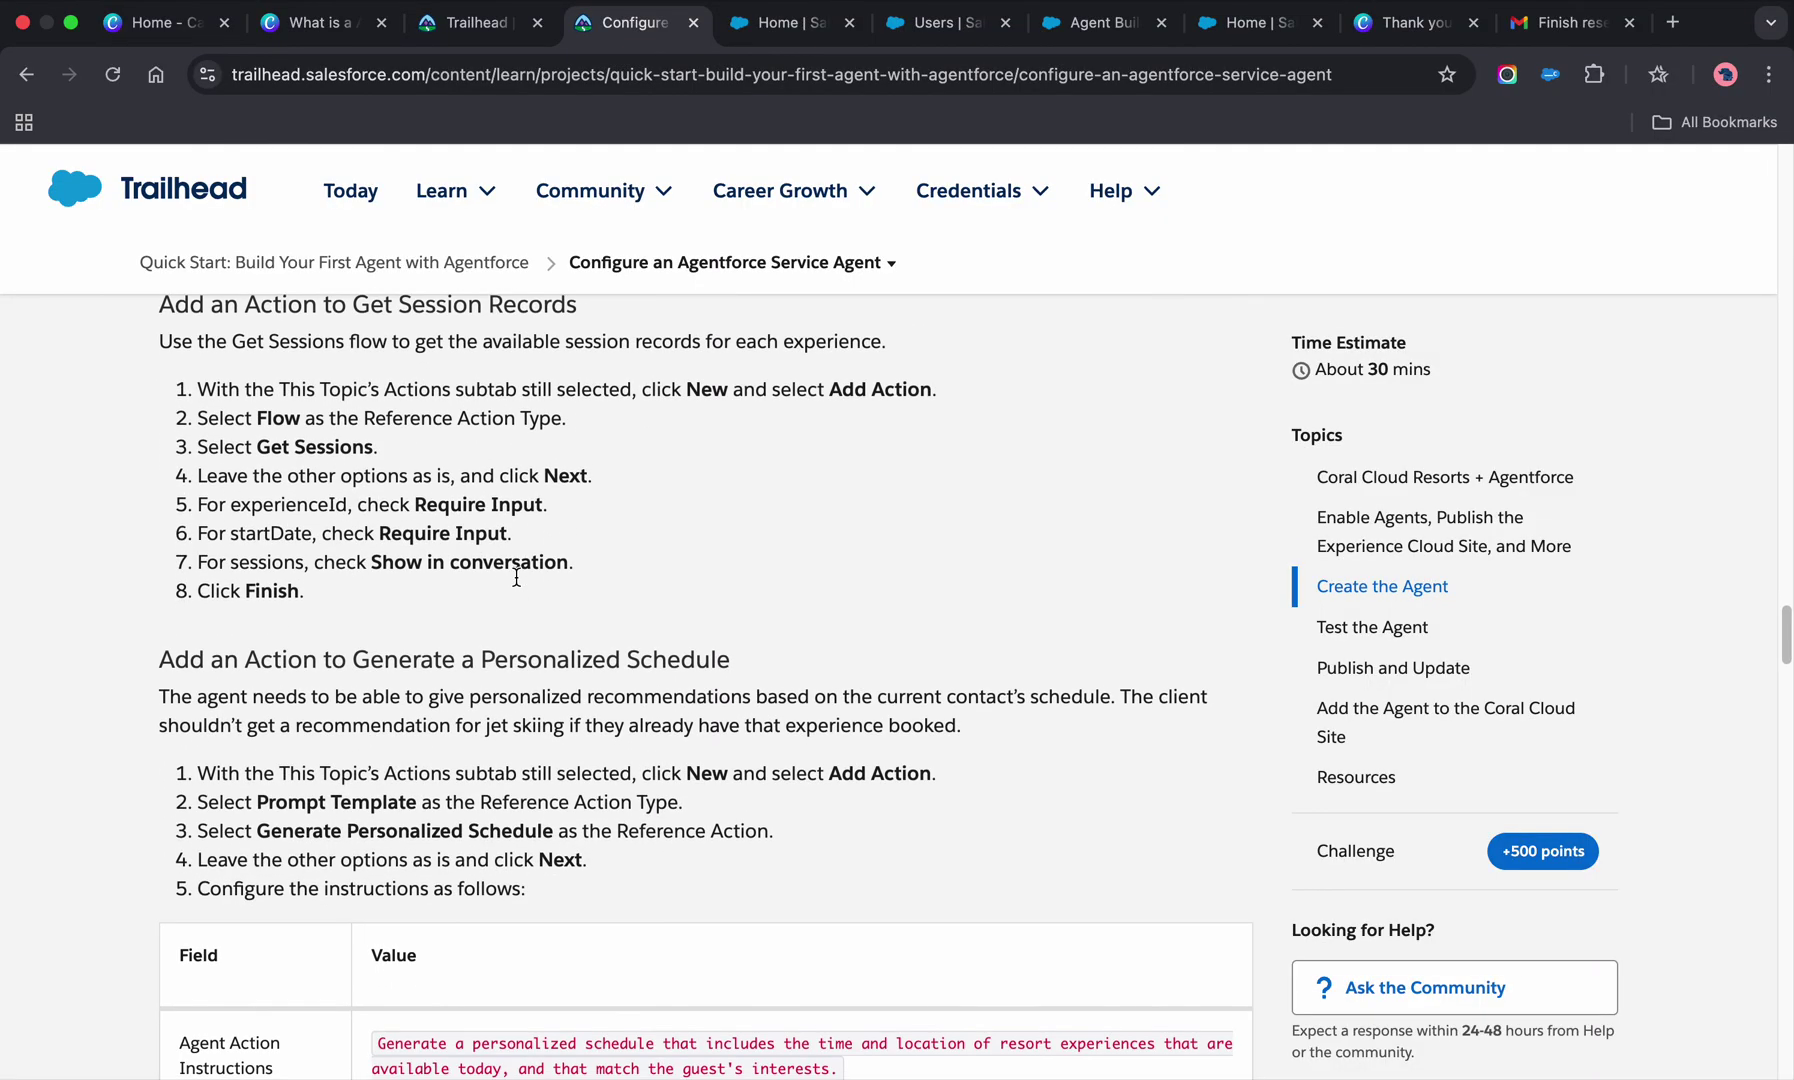
{"action": "scroll", "coordinate": [517, 584], "scroll_direction": "down", "scroll_amount": 5}
{"action": "scroll", "coordinate": [517, 584], "scroll_direction": "up", "scroll_amount": 1}
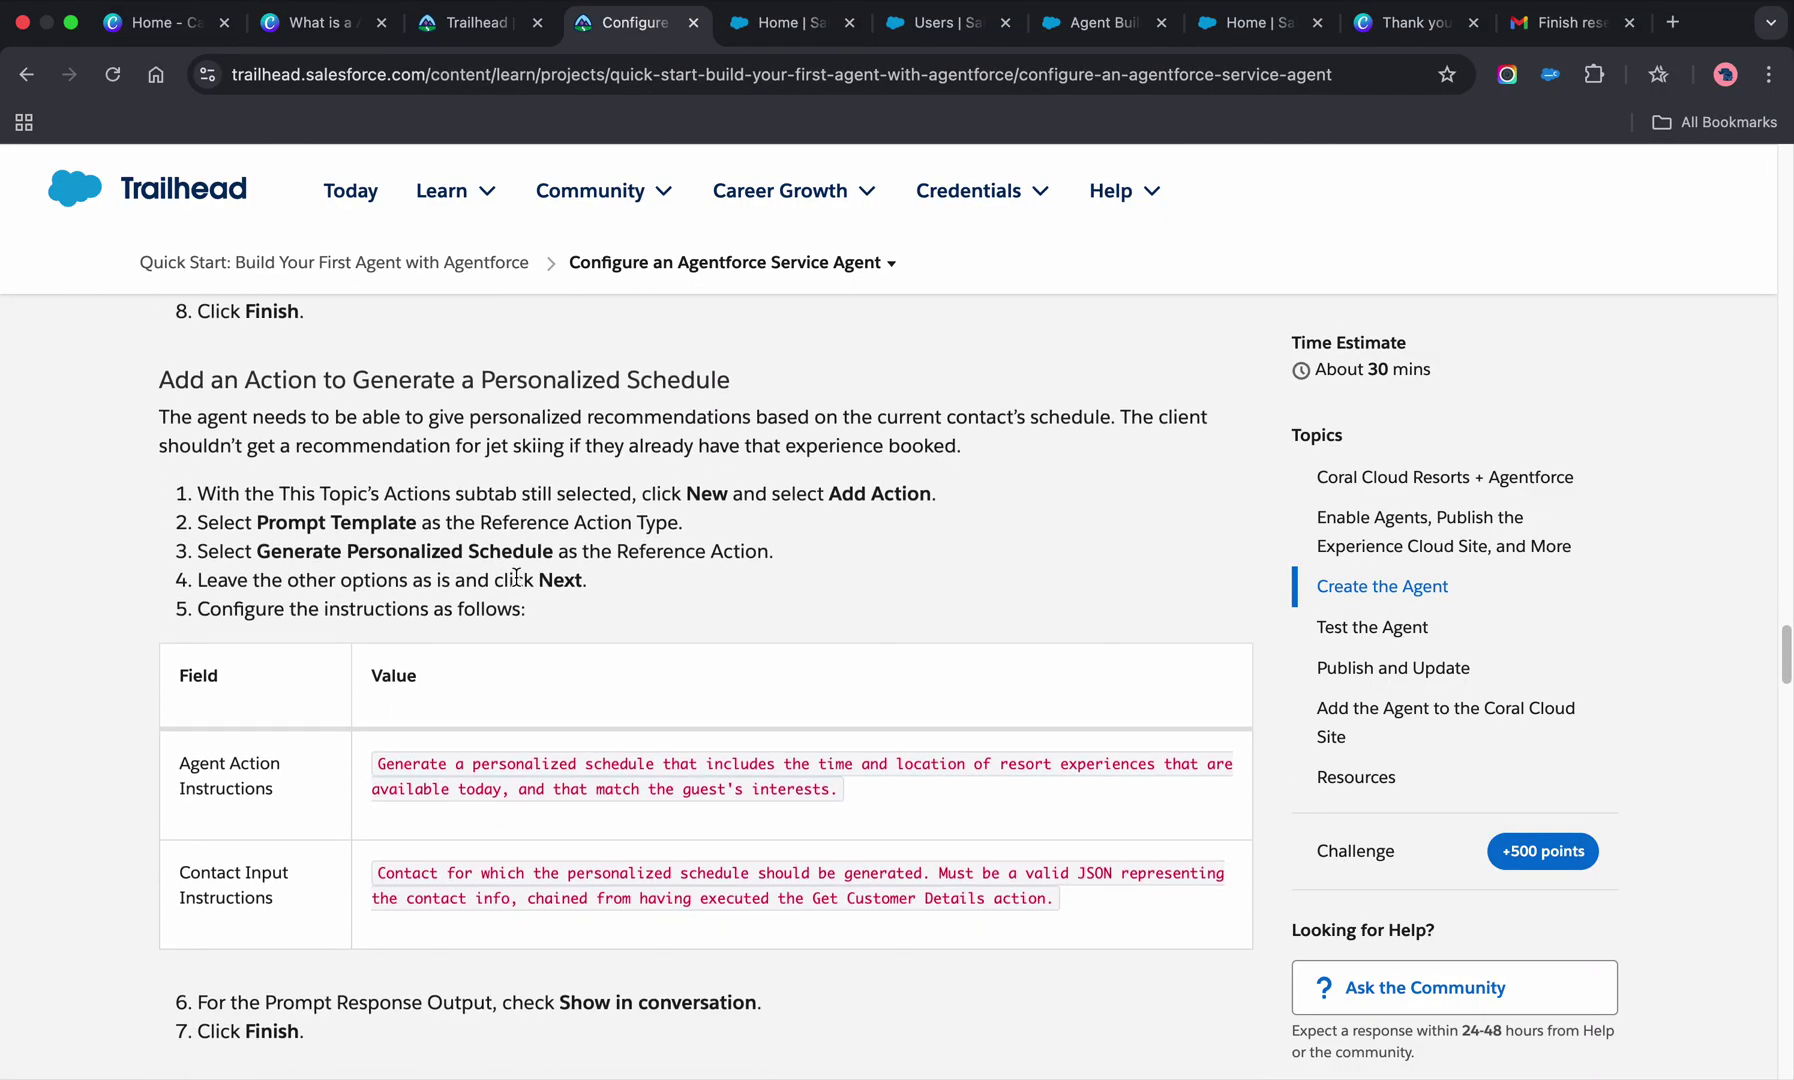
{"action": "scroll", "coordinate": [516, 577], "scroll_direction": "down", "scroll_amount": 9}
{"action": "scroll", "coordinate": [516, 577], "scroll_direction": "down", "scroll_amount": 10}
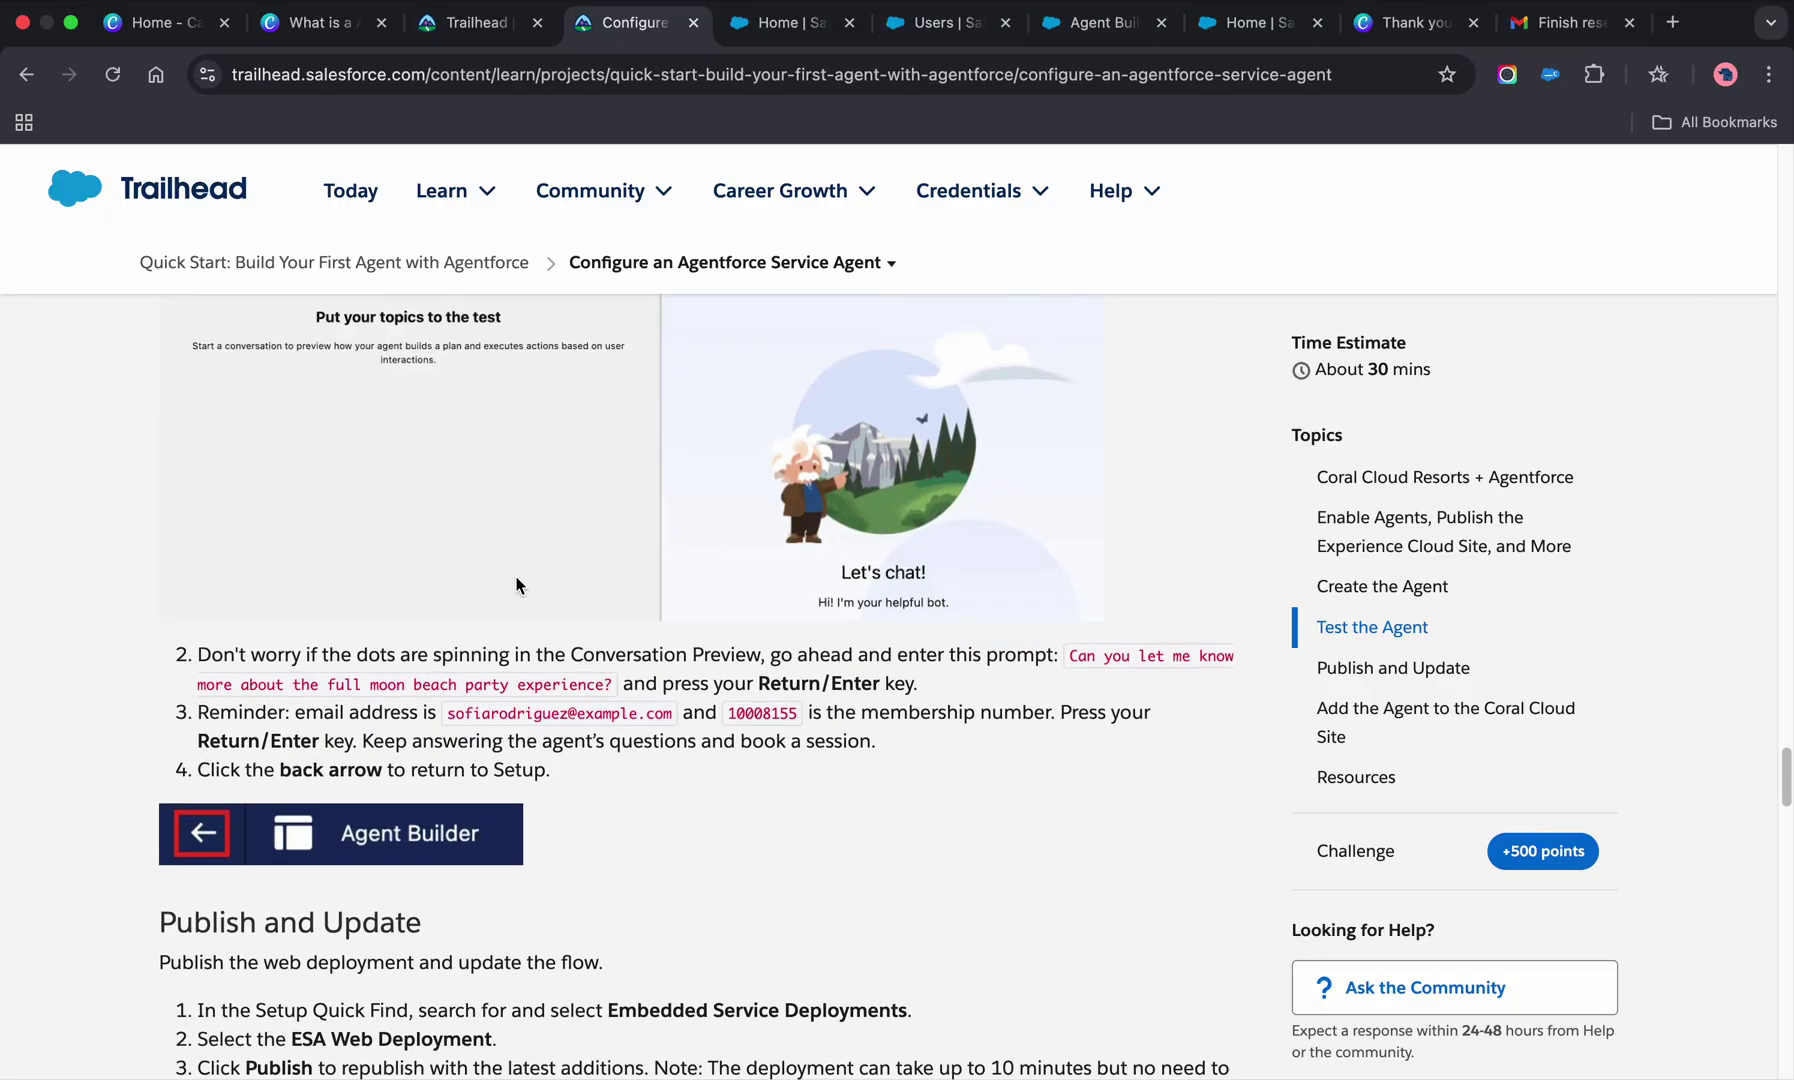
{"action": "scroll", "coordinate": [516, 584], "scroll_direction": "down", "scroll_amount": 12}
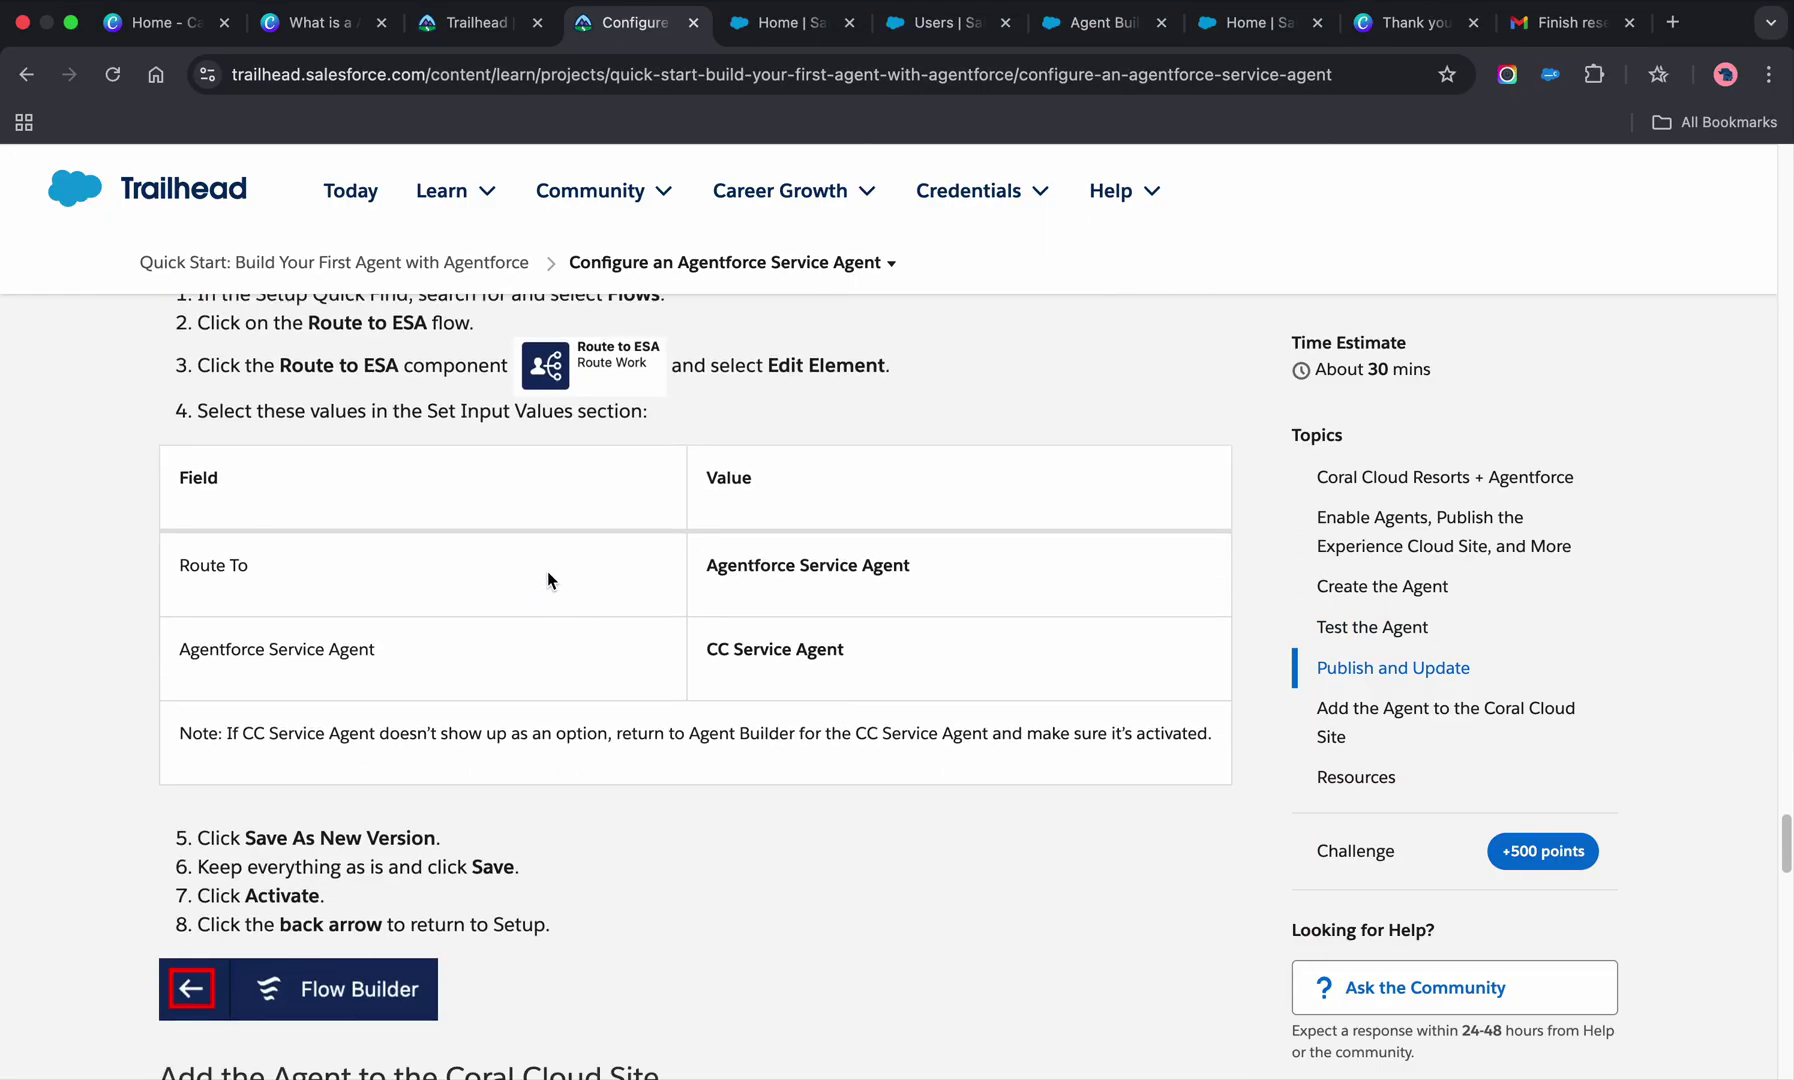
{"action": "scroll", "coordinate": [563, 599], "scroll_direction": "down", "scroll_amount": 10}
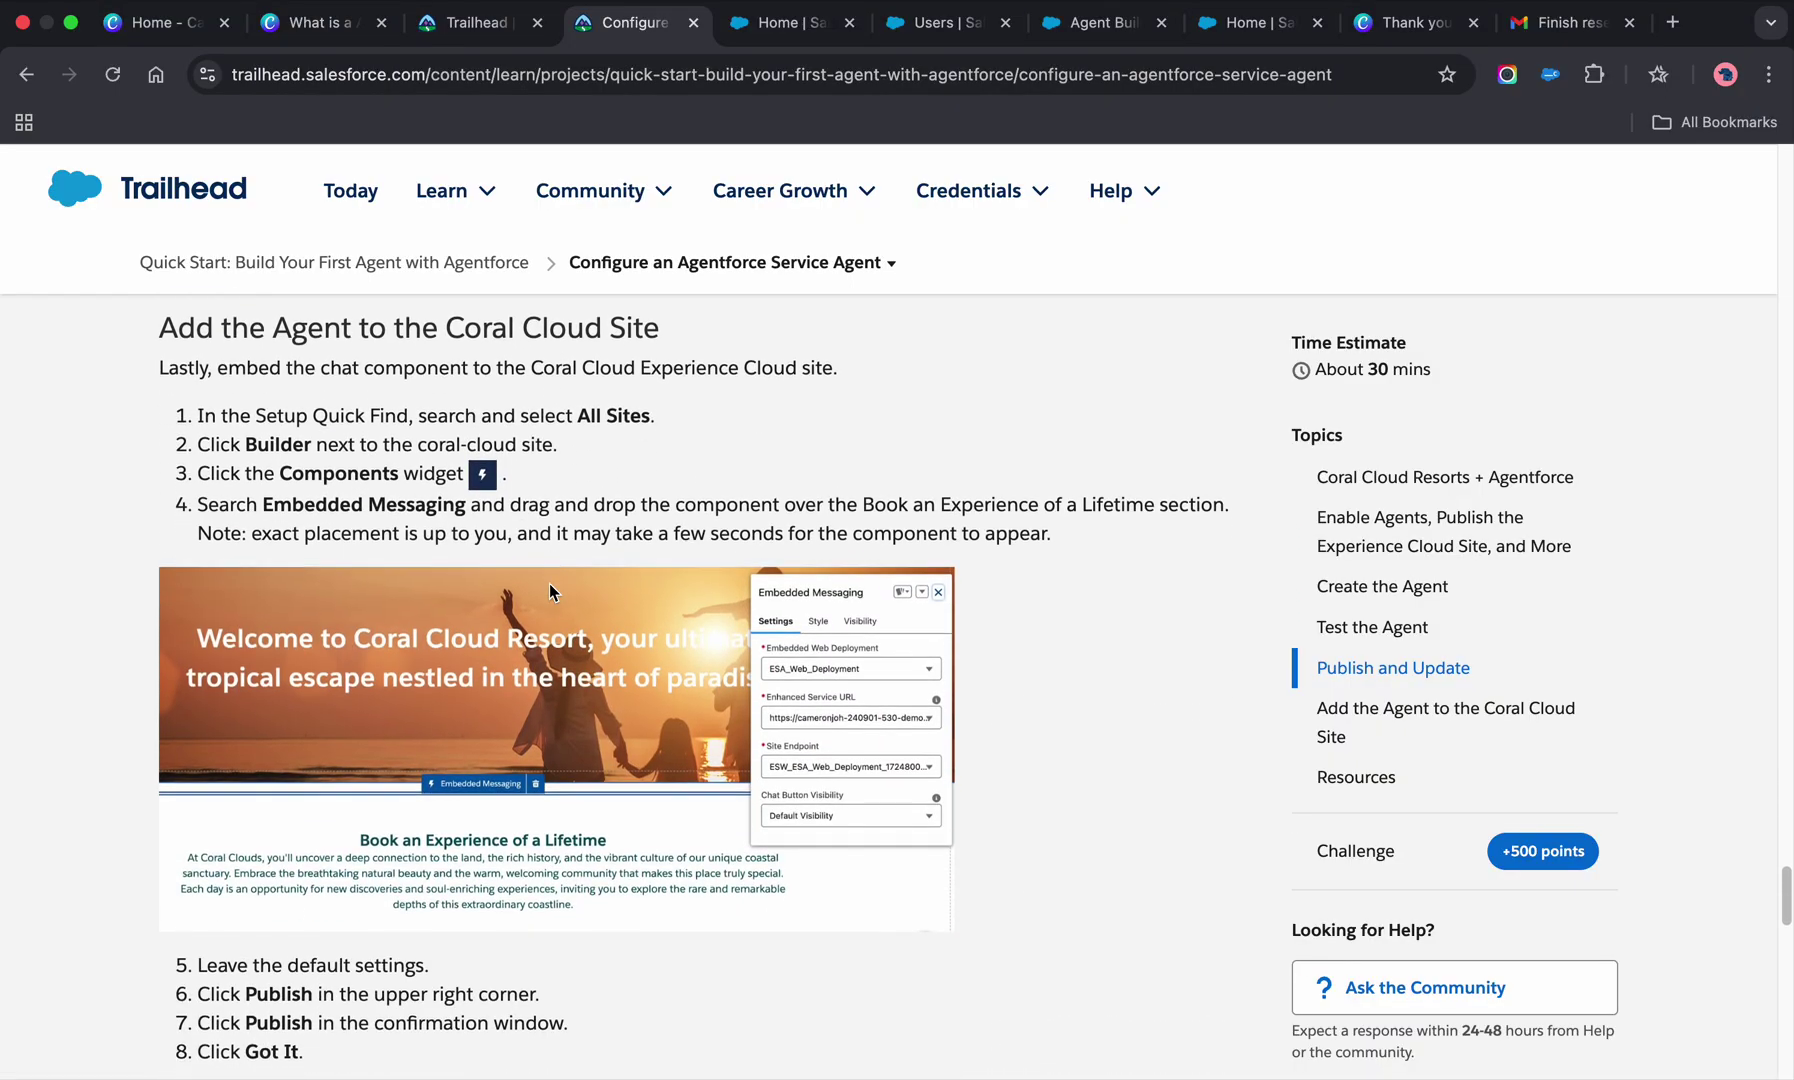
{"action": "scroll", "coordinate": [557, 604], "scroll_direction": "down", "scroll_amount": 10}
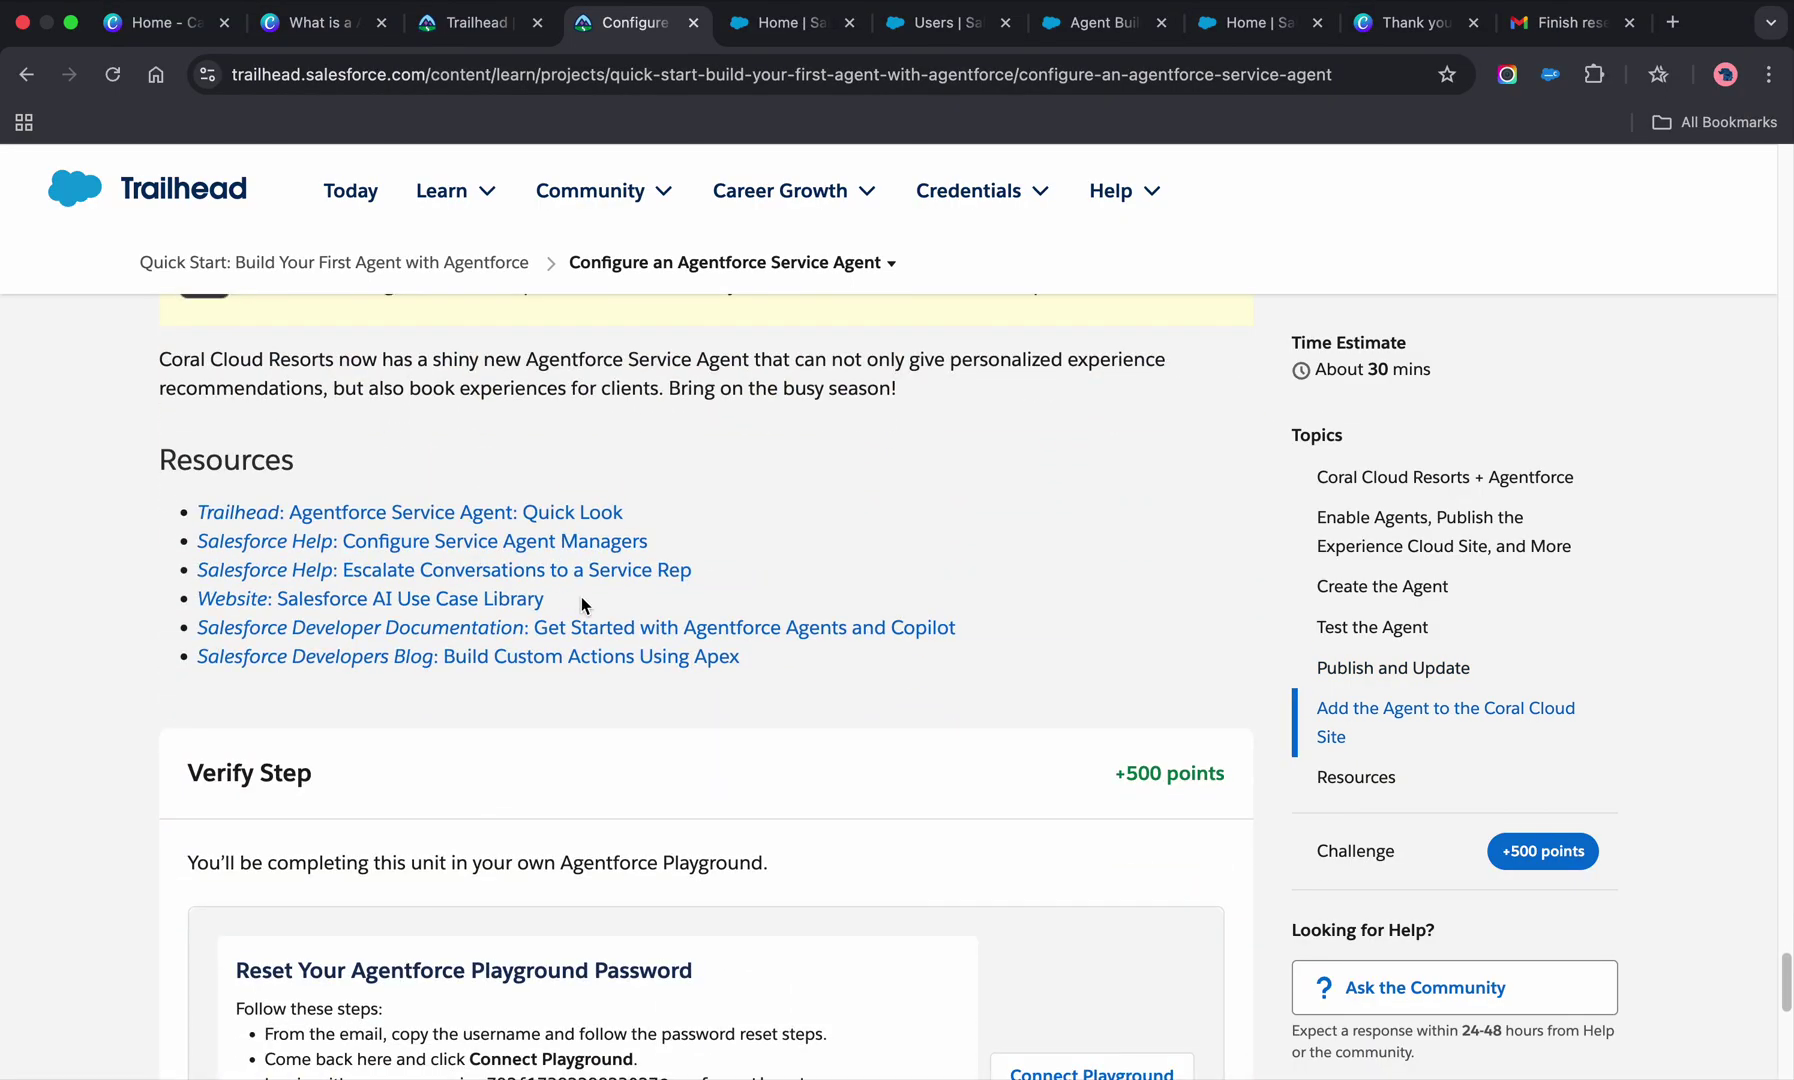
{"action": "scroll", "coordinate": [582, 604], "scroll_direction": "up", "scroll_amount": 20}
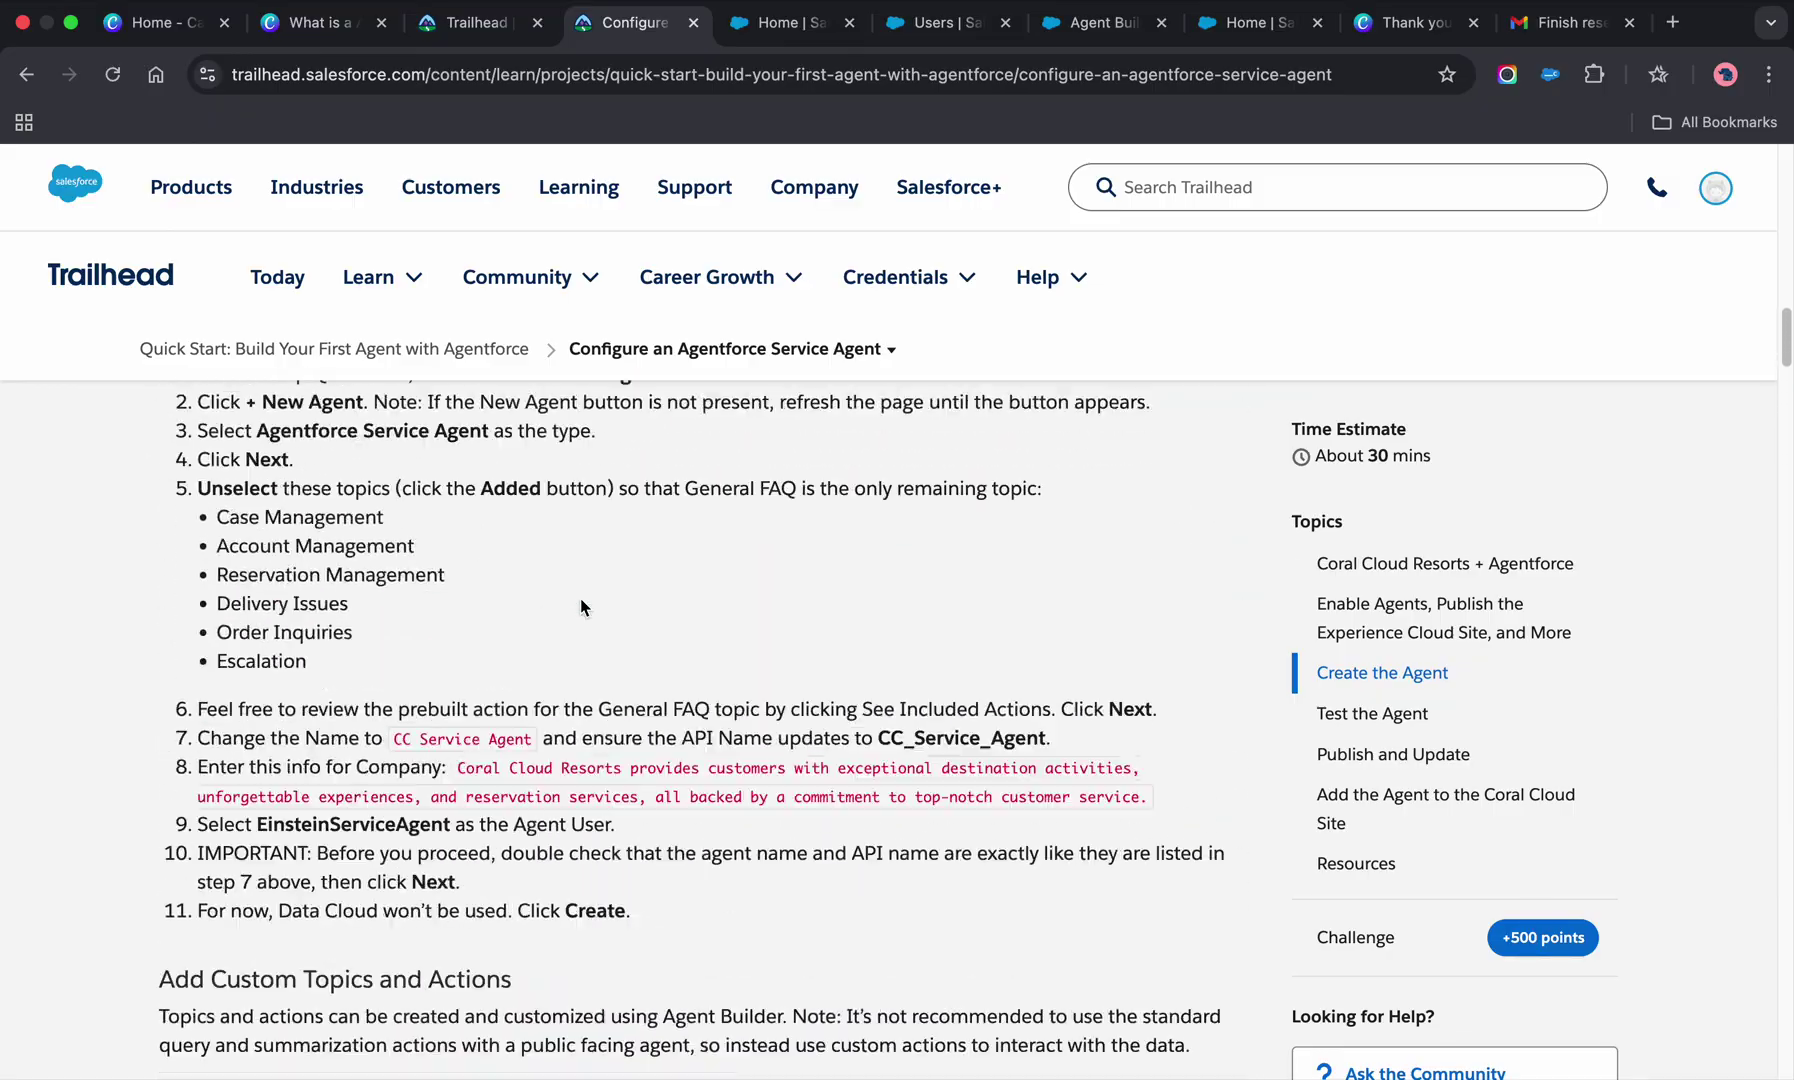
{"action": "scroll", "coordinate": [580, 606], "scroll_direction": "up", "scroll_amount": 15}
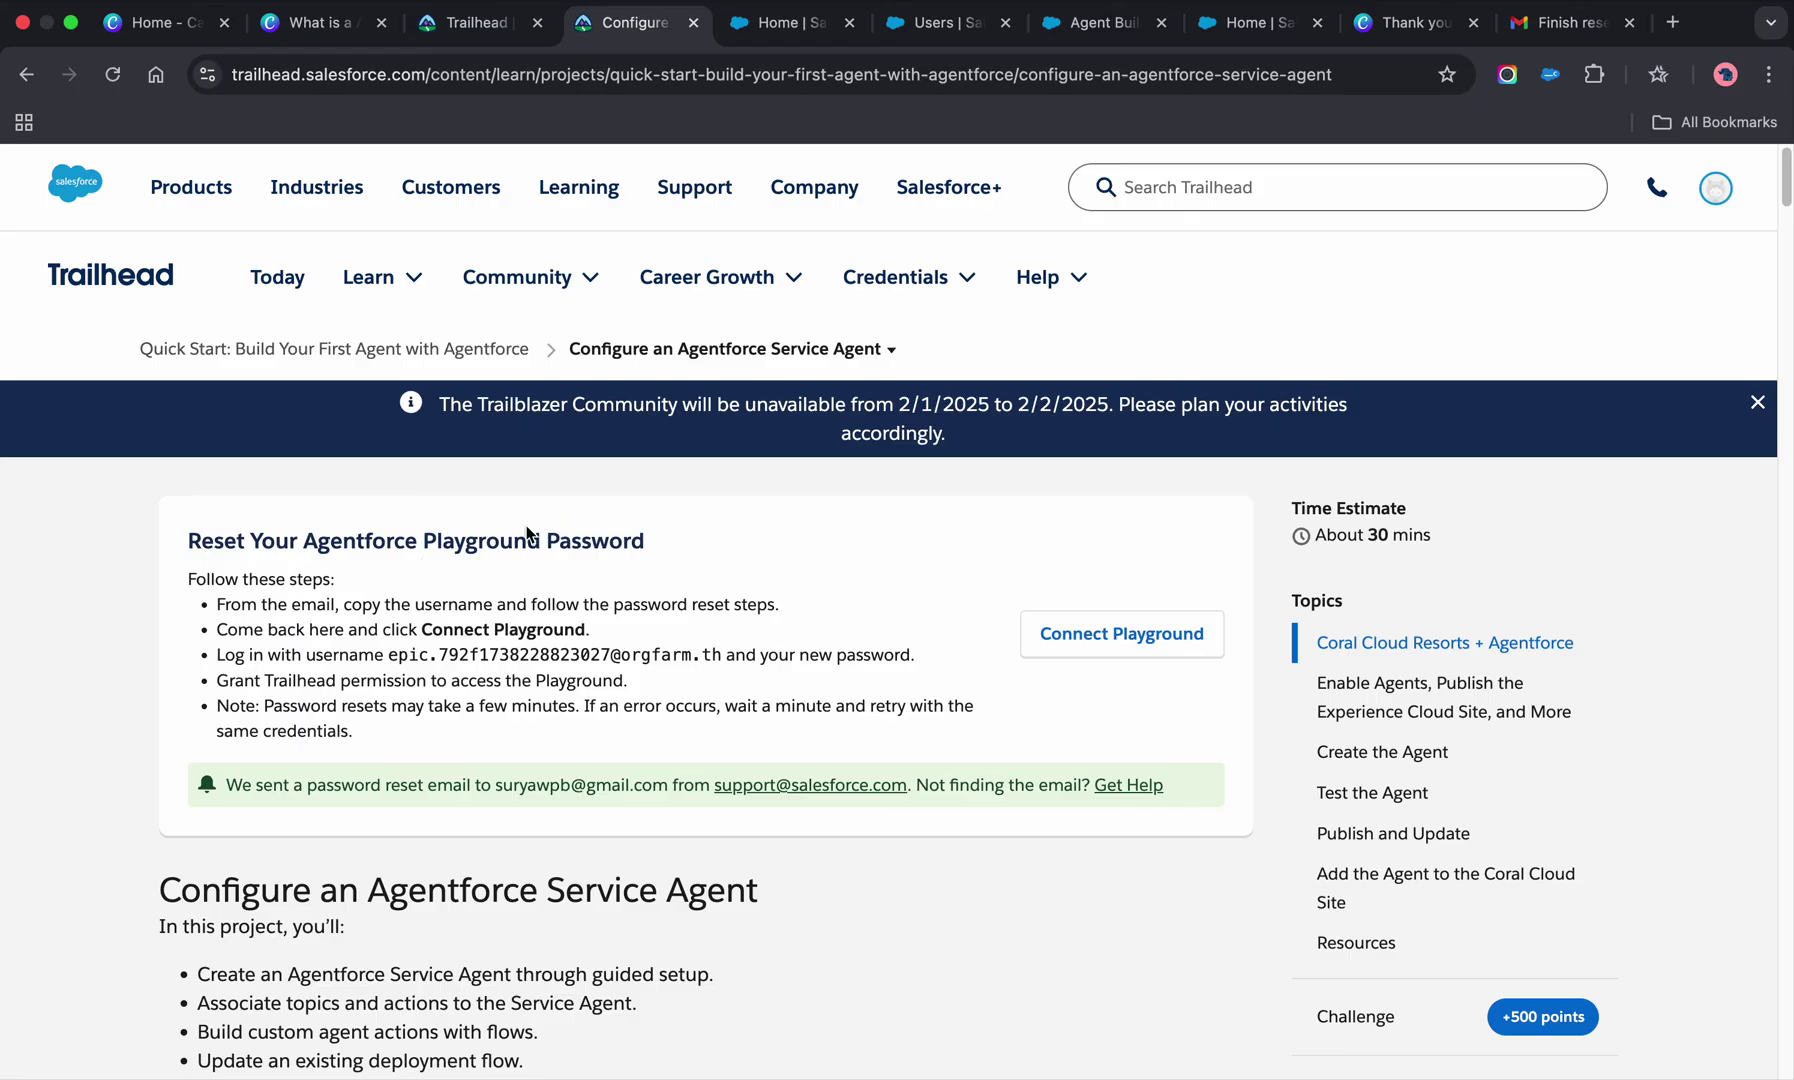
- Switch to the Canva 'Thank you' tab to show the closing 'Thank you so much for watching this video!' slide
{"action": "left_click", "coordinate": [1425, 33]}
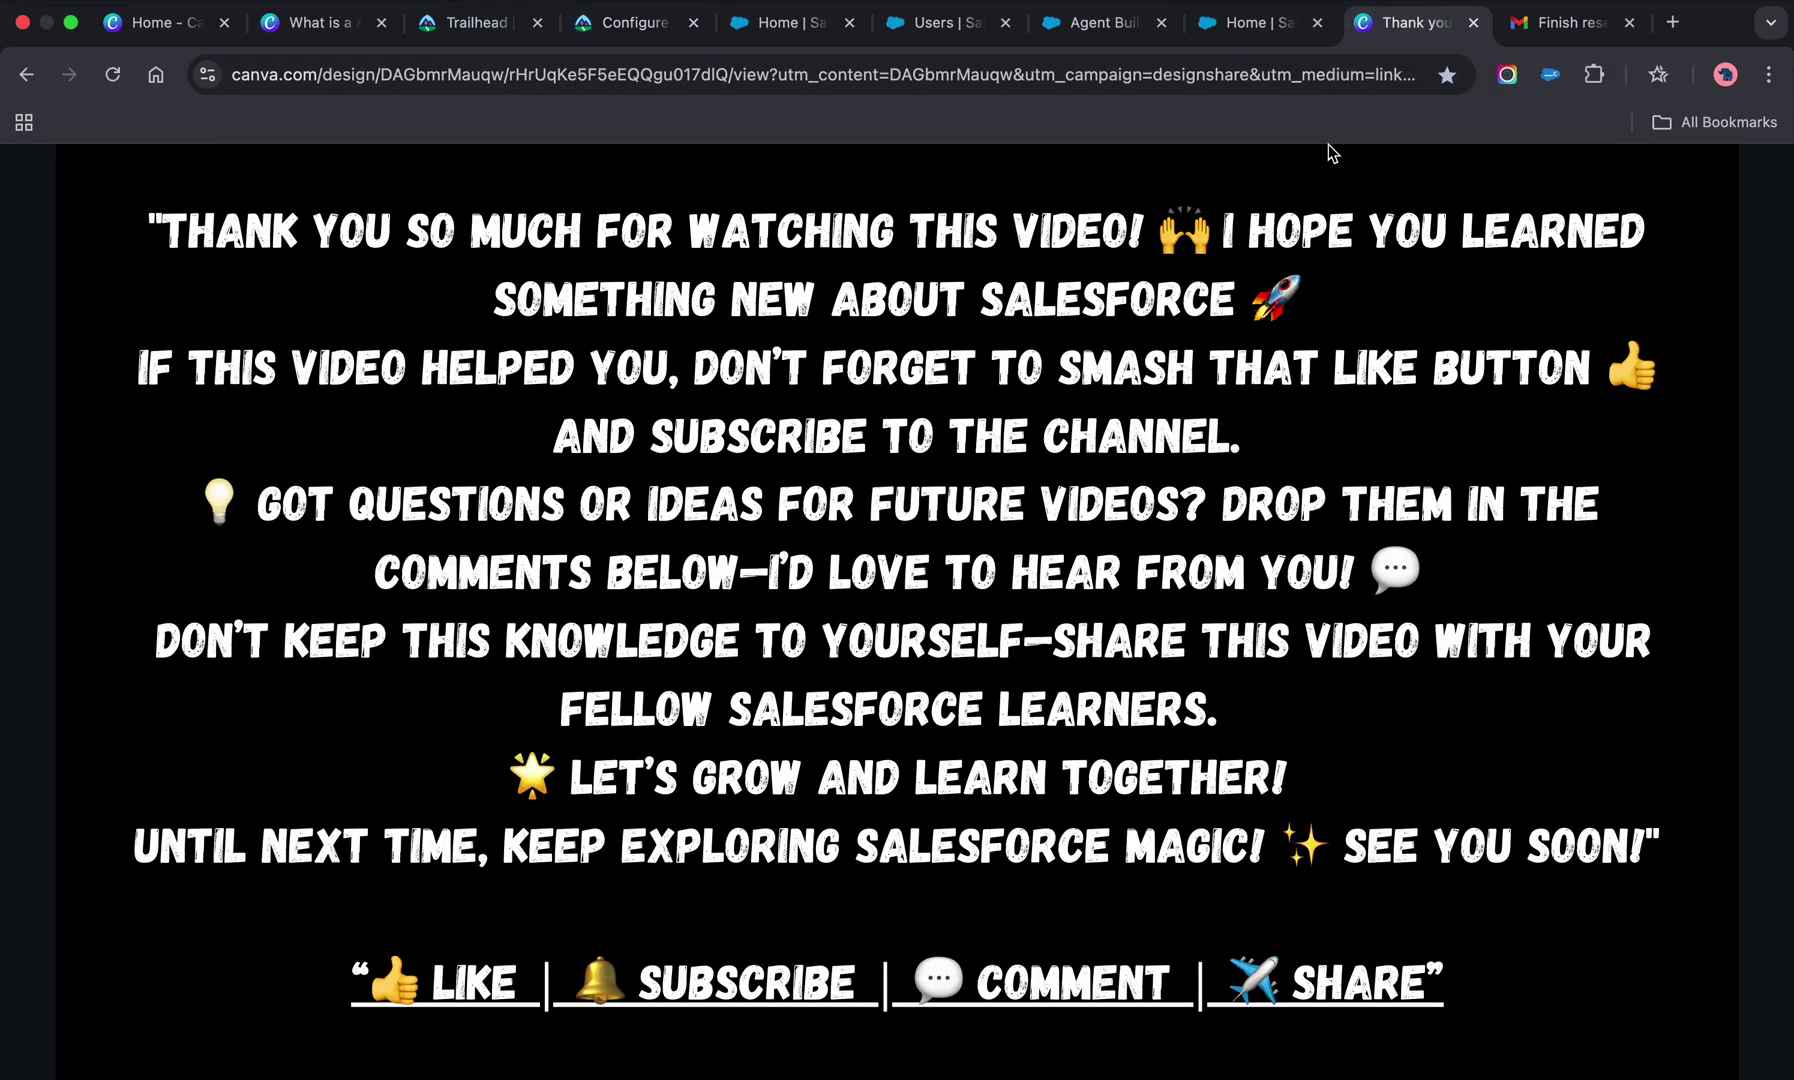